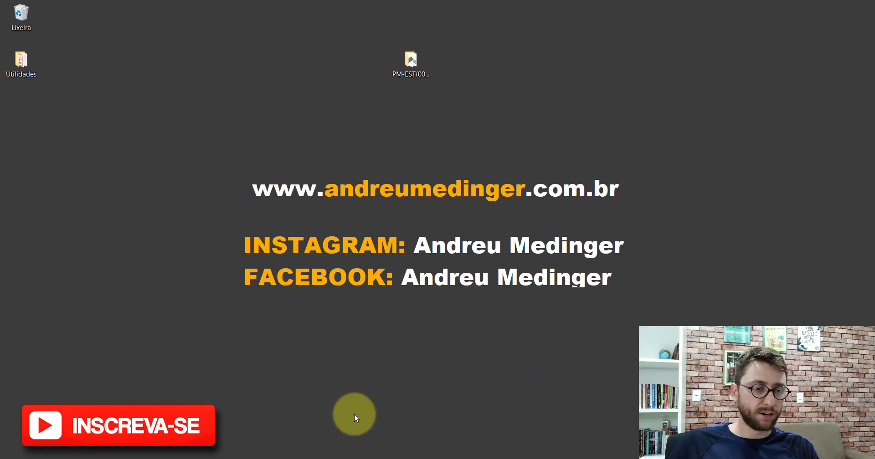
Bring the PM-EST(001)2300_ conveyor assembly window to the front.
{"action": "left_click", "coordinate": [351, 458]}
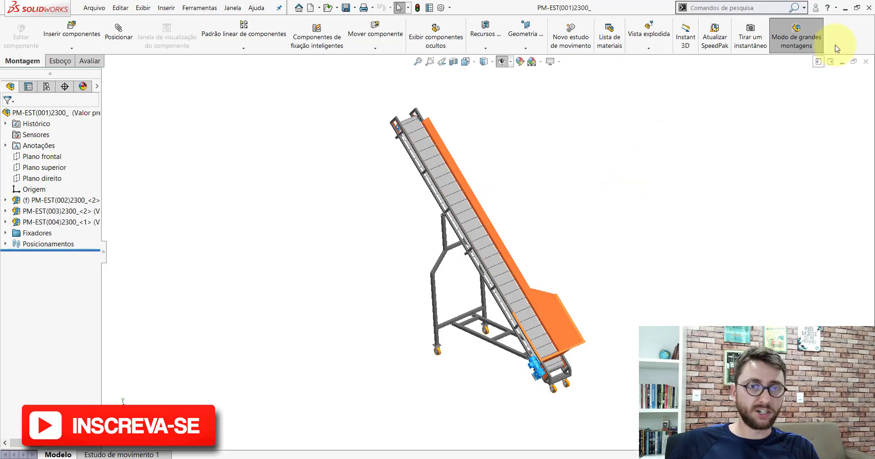
{"action": "left_click", "coordinate": [845, 8]}
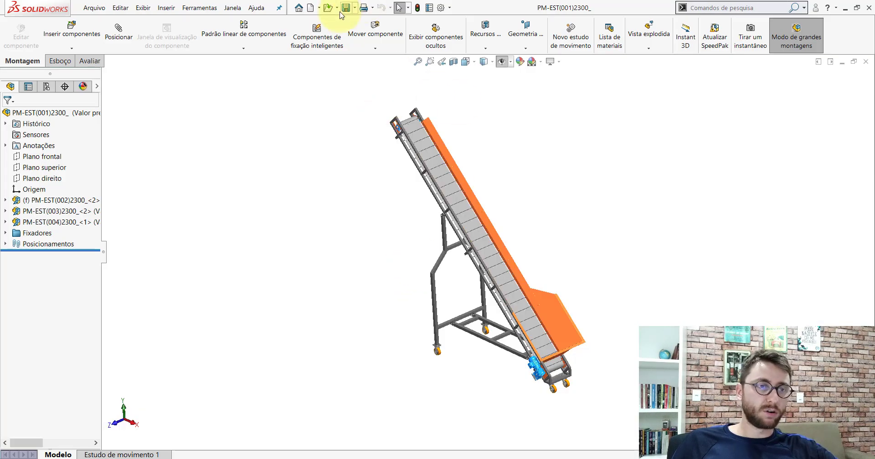
Open the PM-EST(003)2300 assembly from Desktop > PM-EST(001)2300 using the assembly file filter.
{"action": "left_click", "coordinate": [328, 10]}
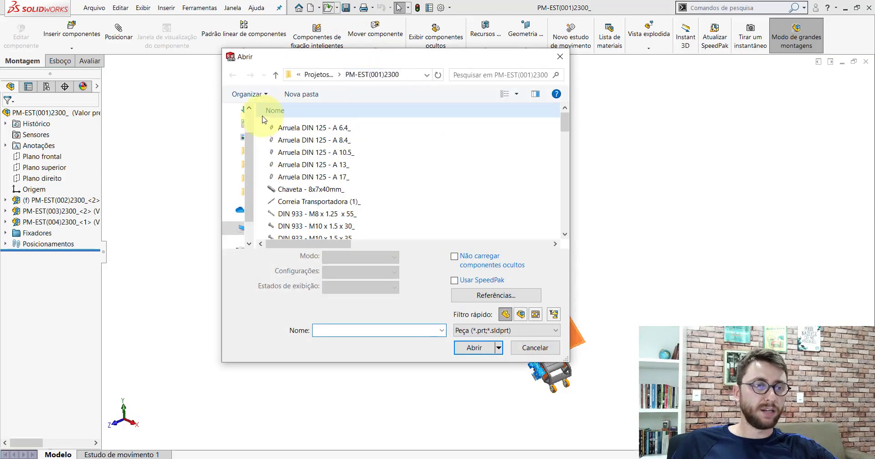
{"action": "left_click_drag", "start_coordinate": [250, 145], "coordinate": [249, 118]}
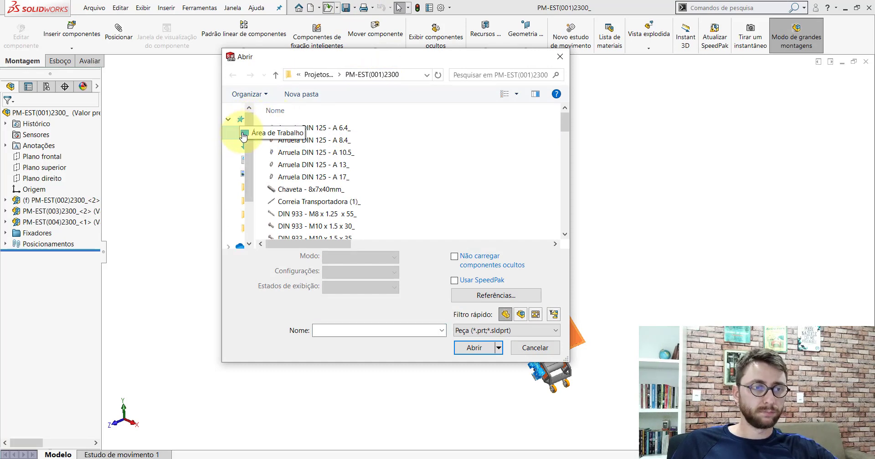
{"action": "left_click", "coordinate": [243, 135]}
{"action": "double_click", "coordinate": [292, 114]}
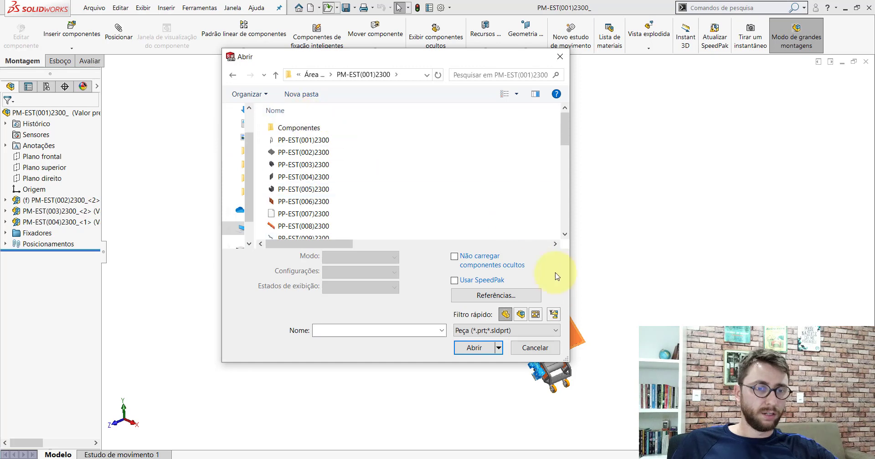
{"action": "left_click", "coordinate": [520, 314]}
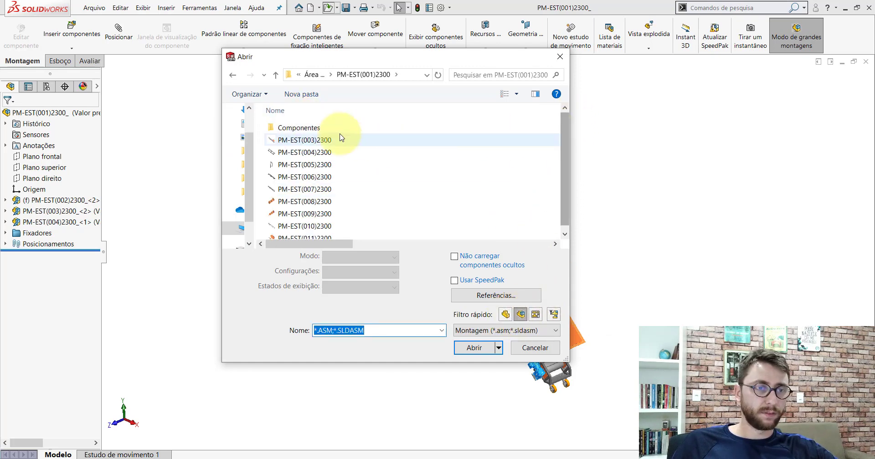
{"action": "left_click", "coordinate": [309, 141]}
{"action": "left_click", "coordinate": [474, 348]}
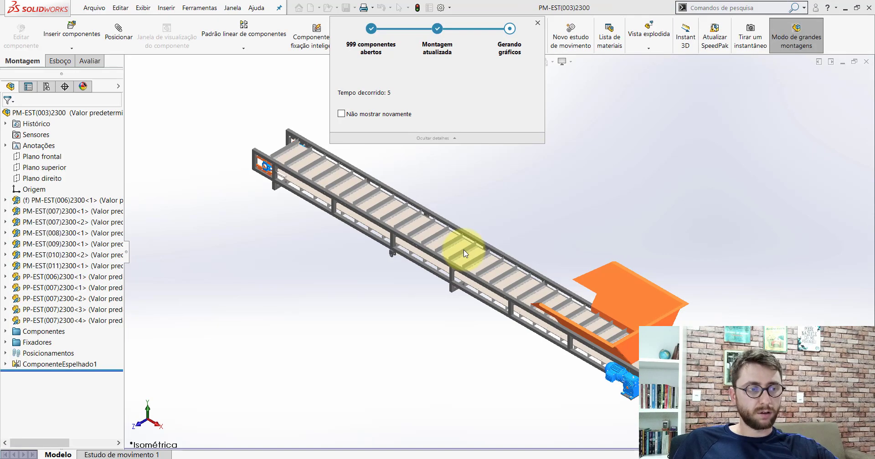
Inspect the motor end, PM-EST(010)2300 and hopper, then return to PM-EST(001)2300_.
{"action": "scroll", "coordinate": [621, 352], "scroll_direction": "down", "scroll_amount": 5}
{"action": "scroll", "coordinate": [449, 278], "scroll_direction": "down", "scroll_amount": 5}
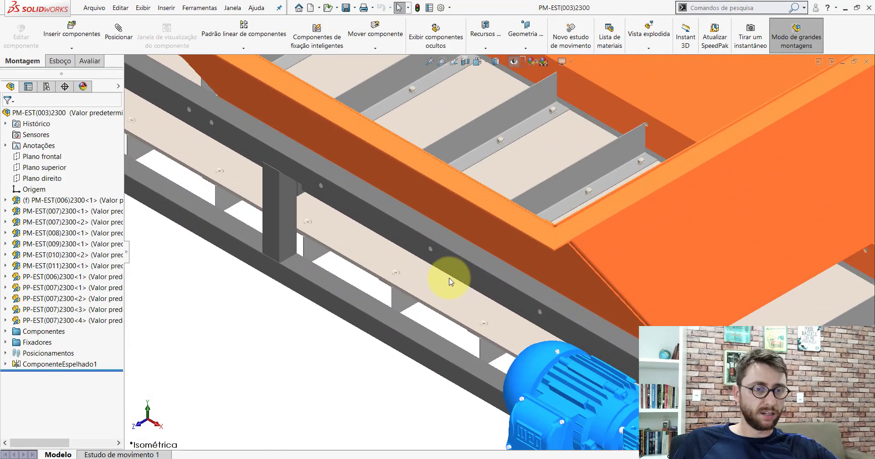
{"action": "mouse_move", "coordinate": [459, 244]}
{"action": "middle_mouse_down"}
{"action": "mouse_move", "coordinate": [522, 189]}
{"action": "mouse_move", "coordinate": [459, 230]}
{"action": "mouse_move", "coordinate": [510, 197]}
{"action": "middle_mouse_up"}
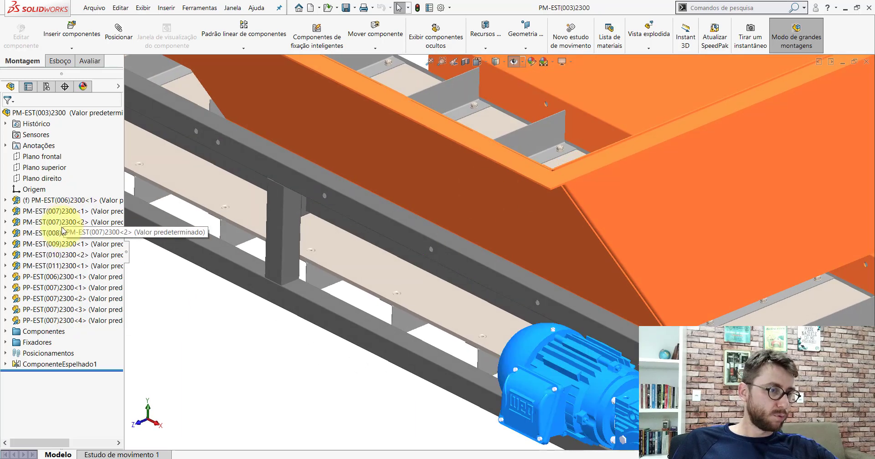
{"action": "left_click", "coordinate": [54, 255]}
{"action": "middle_click", "coordinate": [403, 268]}
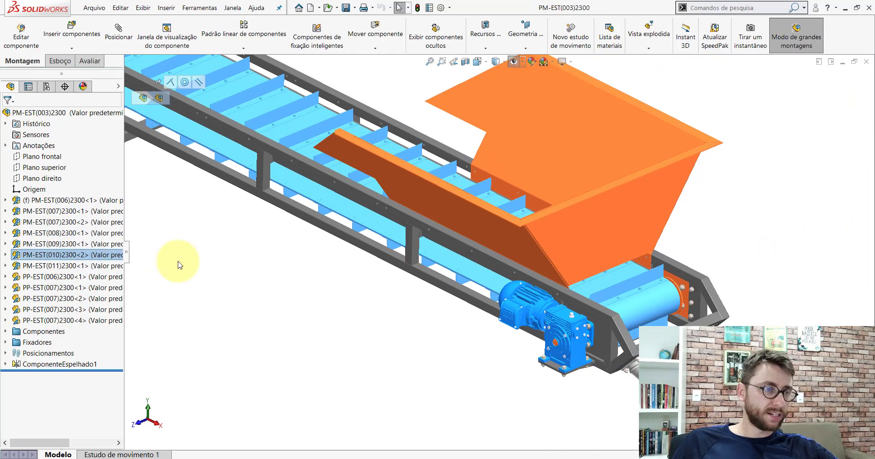
{"action": "left_click", "coordinate": [54, 245]}
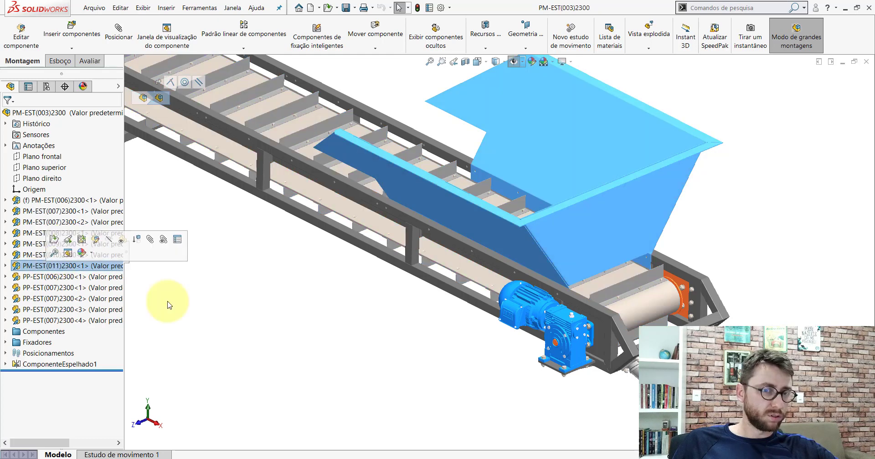
{"action": "left_click", "coordinate": [352, 417]}
{"action": "left_click", "coordinate": [322, 430]}
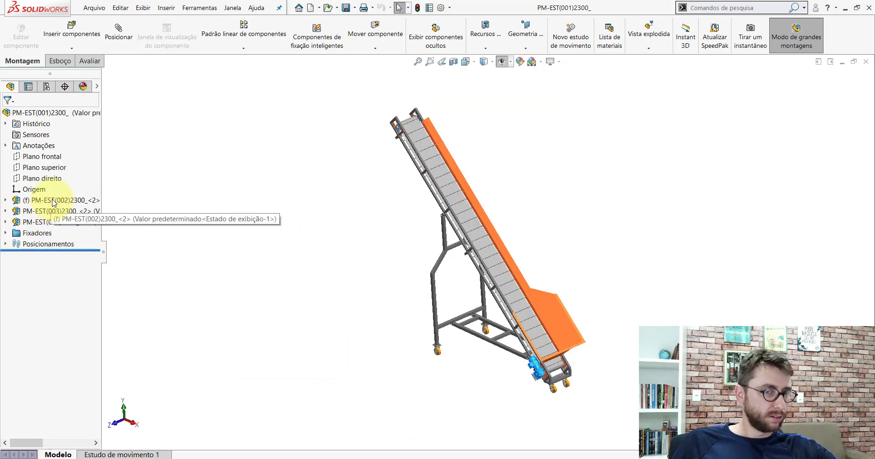
Select PM-EST(003)2300_ and hopper PM-EST(011)2300_ in the tree, then zoom to fit the conveyor.
{"action": "left_click", "coordinate": [53, 210]}
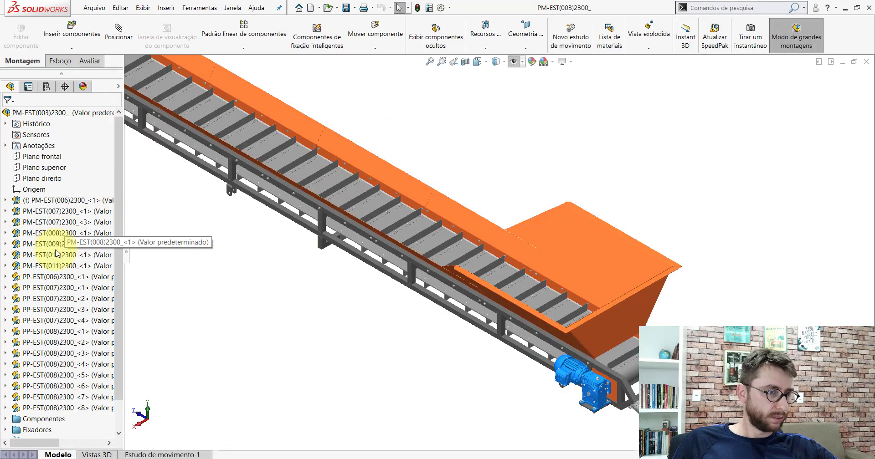
{"action": "left_click", "coordinate": [54, 267]}
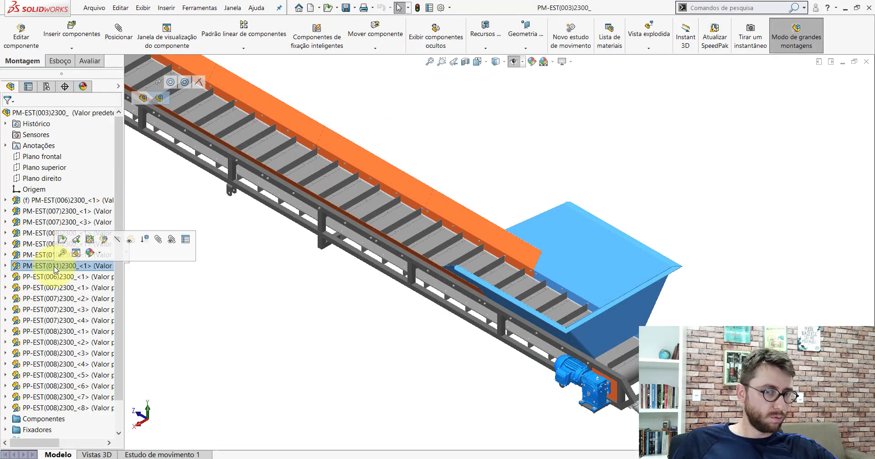
{"action": "left_click", "coordinate": [287, 295]}
{"action": "key", "text": "f"}
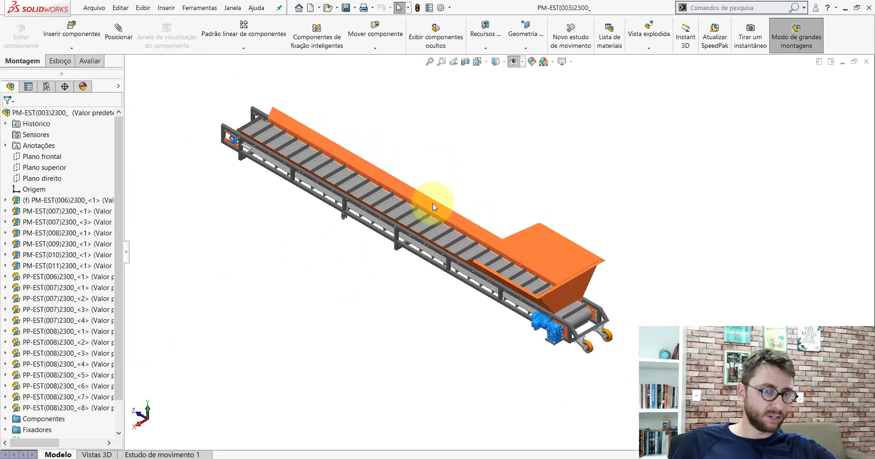
Get a low, side-on close-up of the conveyor side rail.
{"action": "scroll", "coordinate": [480, 274], "scroll_direction": "down", "scroll_amount": 3}
{"action": "scroll", "coordinate": [450, 244], "scroll_direction": "down", "scroll_amount": 2}
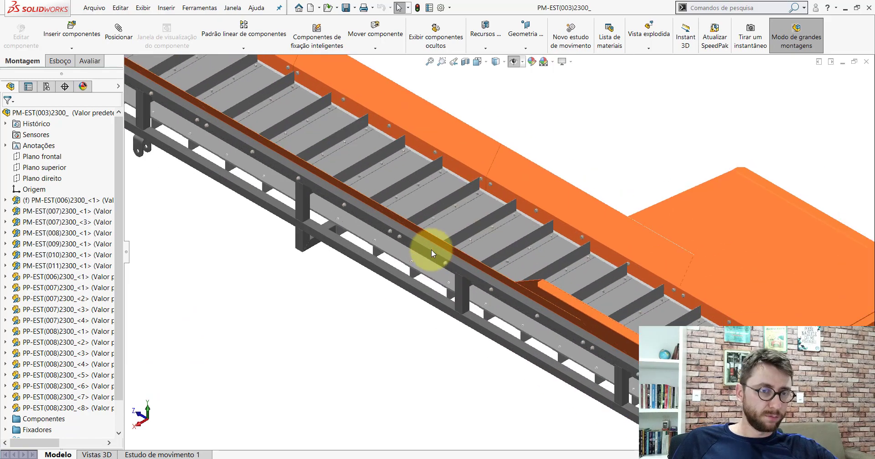
{"action": "mouse_move", "coordinate": [432, 248]}
{"action": "middle_mouse_down"}
{"action": "mouse_move", "coordinate": [510, 152]}
{"action": "mouse_move", "coordinate": [420, 225]}
{"action": "mouse_move", "coordinate": [586, 269]}
{"action": "middle_mouse_up"}
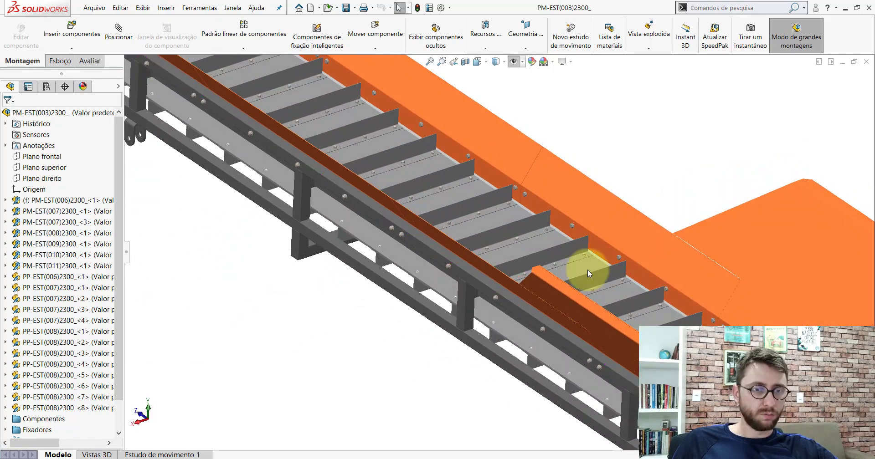
{"action": "scroll", "coordinate": [655, 291], "scroll_direction": "up", "scroll_amount": 3}
{"action": "scroll", "coordinate": [654, 298], "scroll_direction": "down", "scroll_amount": 2}
{"action": "scroll", "coordinate": [528, 300], "scroll_direction": "up", "scroll_amount": 1}
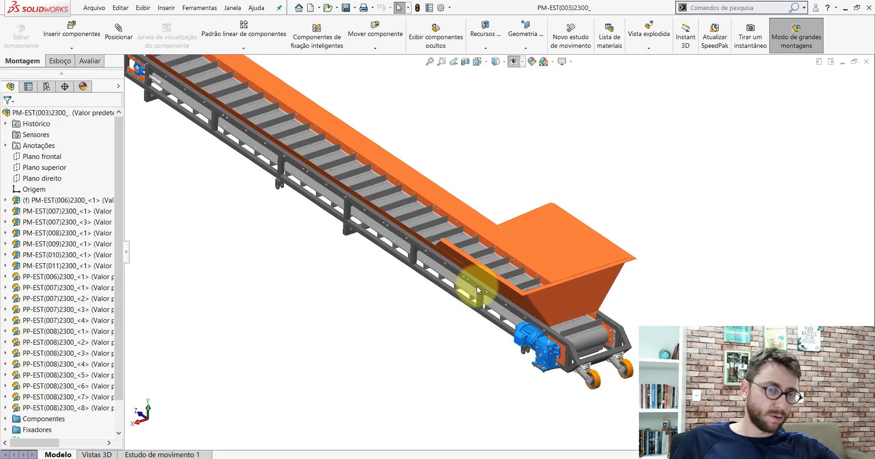
{"action": "scroll", "coordinate": [479, 288], "scroll_direction": "down", "scroll_amount": 3}
{"action": "mouse_move", "coordinate": [490, 245]}
{"action": "middle_mouse_down"}
{"action": "mouse_move", "coordinate": [518, 195]}
{"action": "mouse_move", "coordinate": [541, 191]}
{"action": "mouse_move", "coordinate": [517, 207]}
{"action": "mouse_move", "coordinate": [503, 242]}
{"action": "middle_mouse_up"}
{"action": "scroll", "coordinate": [530, 275], "scroll_direction": "down", "scroll_amount": 2}
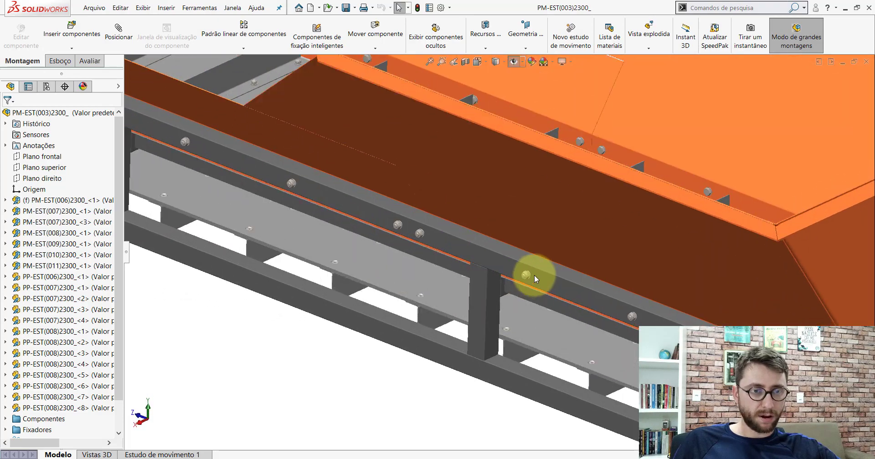
{"action": "scroll", "coordinate": [524, 275], "scroll_direction": "down", "scroll_amount": 3}
{"action": "scroll", "coordinate": [470, 252], "scroll_direction": "down", "scroll_amount": 3}
Pick a DIN 933 bolt on the side rail and inspect the rail fasteners from below.
{"action": "left_click", "coordinate": [461, 257]}
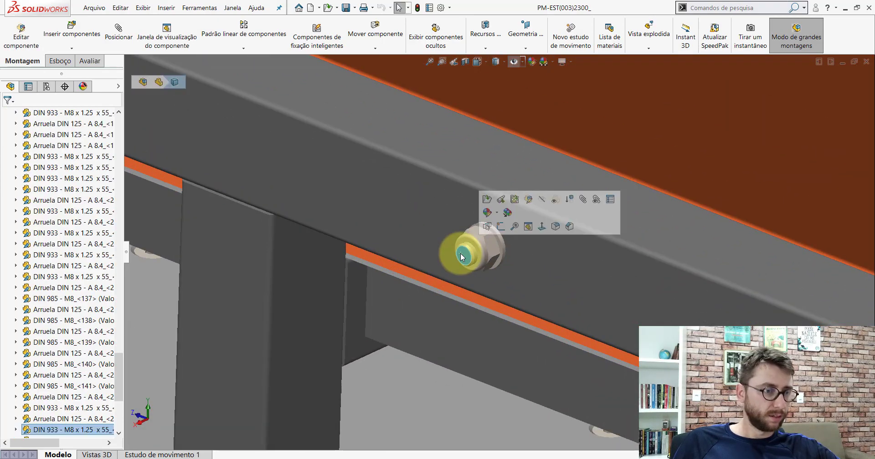
{"action": "scroll", "coordinate": [438, 309], "scroll_direction": "up", "scroll_amount": 3}
{"action": "mouse_move", "coordinate": [438, 309]}
{"action": "middle_mouse_down"}
{"action": "mouse_move", "coordinate": [473, 256]}
{"action": "mouse_move", "coordinate": [449, 224]}
{"action": "mouse_move", "coordinate": [390, 293]}
{"action": "mouse_move", "coordinate": [411, 316]}
{"action": "middle_mouse_up"}
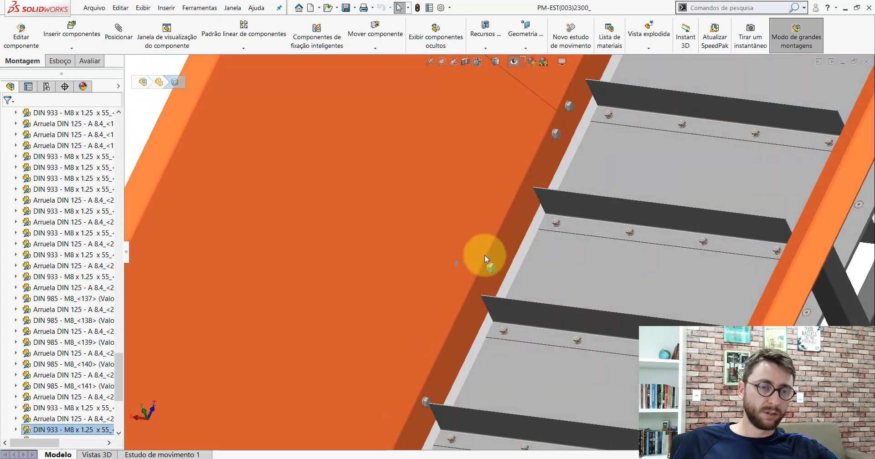
{"action": "scroll", "coordinate": [501, 268], "scroll_direction": "down", "scroll_amount": 3}
{"action": "scroll", "coordinate": [499, 269], "scroll_direction": "down", "scroll_amount": 2}
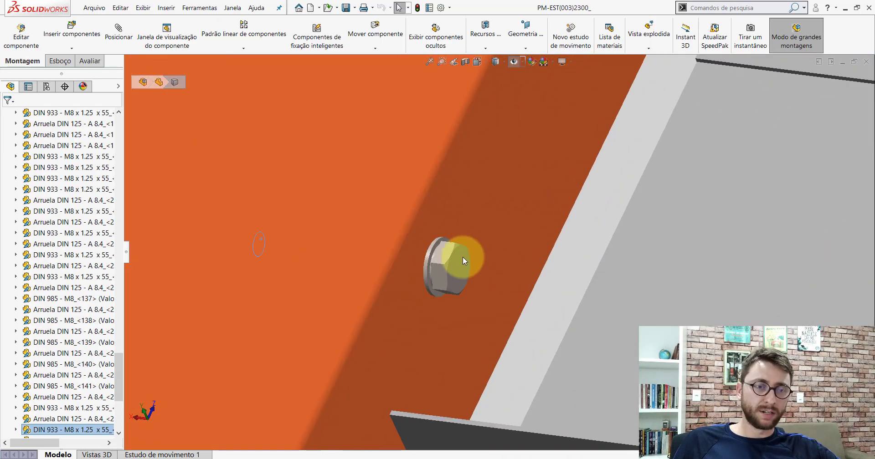
{"action": "scroll", "coordinate": [635, 300], "scroll_direction": "up", "scroll_amount": 3}
{"action": "scroll", "coordinate": [630, 303], "scroll_direction": "up", "scroll_amount": 2}
{"action": "mouse_move", "coordinate": [630, 302]}
{"action": "middle_mouse_down"}
{"action": "mouse_move", "coordinate": [570, 228]}
{"action": "mouse_move", "coordinate": [641, 183]}
{"action": "mouse_move", "coordinate": [638, 202]}
{"action": "middle_mouse_up"}
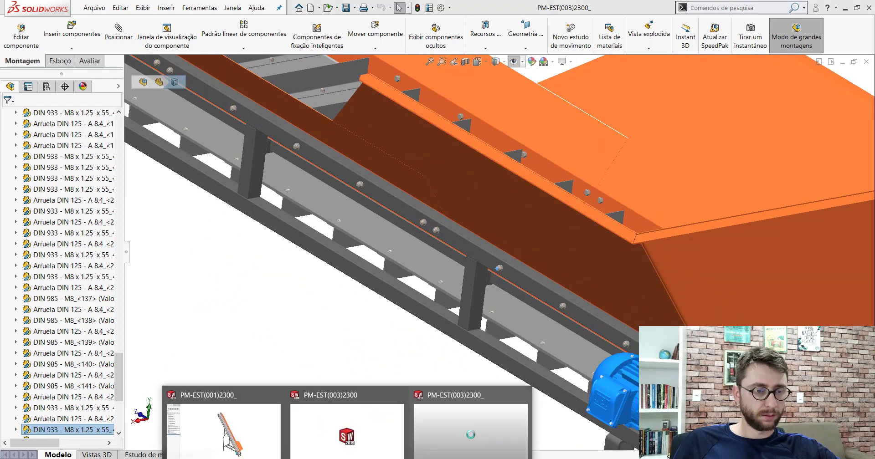
Switch to the PM-EST(003)2300 assembly document.
{"action": "left_click", "coordinate": [536, 191]}
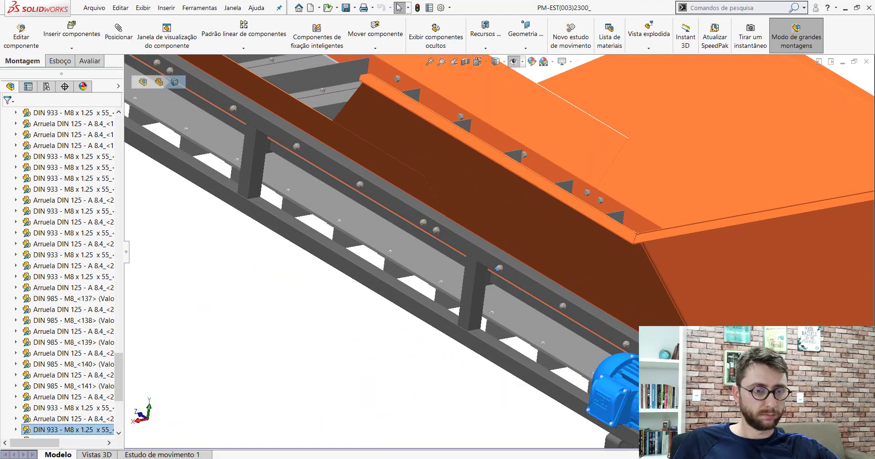
{"action": "left_click", "coordinate": [350, 436]}
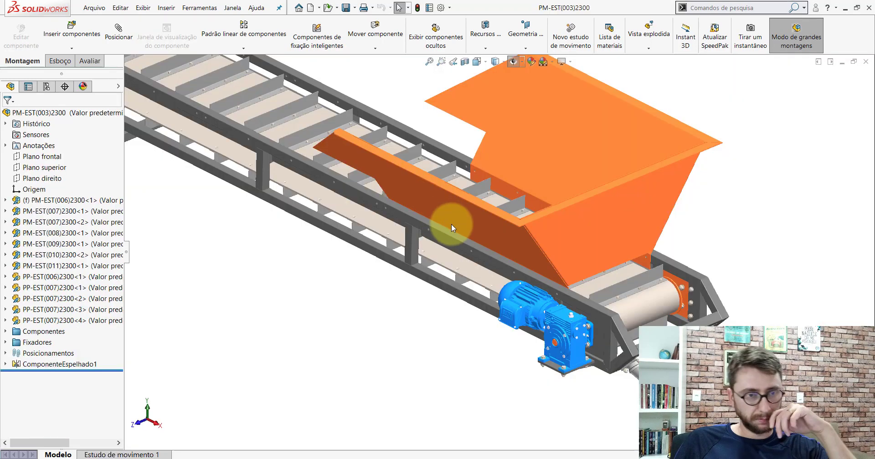
{"action": "scroll", "coordinate": [453, 228], "scroll_direction": "up", "scroll_amount": 3}
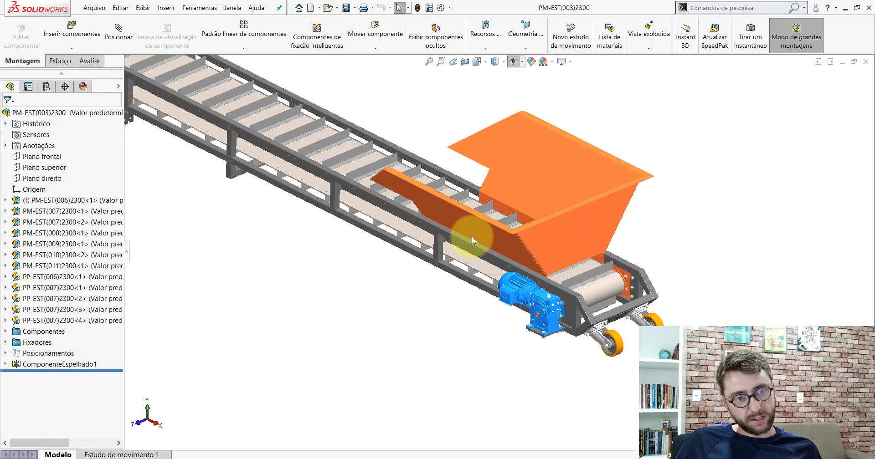
{"action": "scroll", "coordinate": [529, 245], "scroll_direction": "down", "scroll_amount": 3}
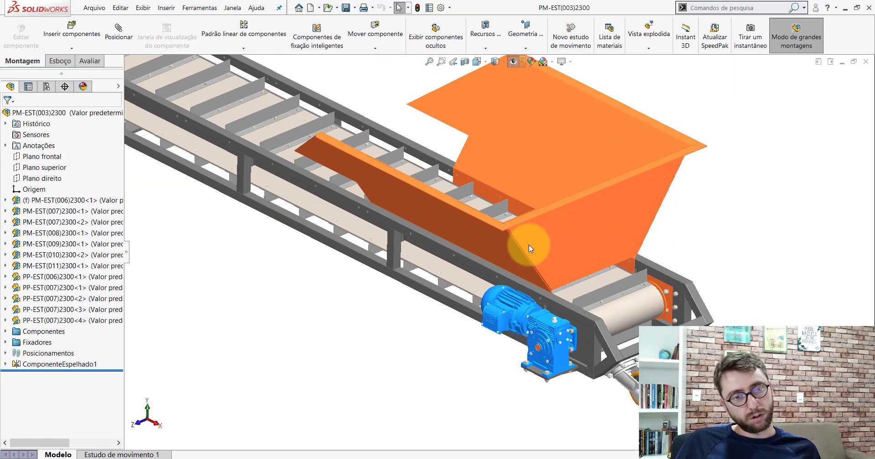
Isolate the hopper side and top plates with the conveyor side rail, then launch Insert Components.
{"action": "left_click", "coordinate": [470, 234]}
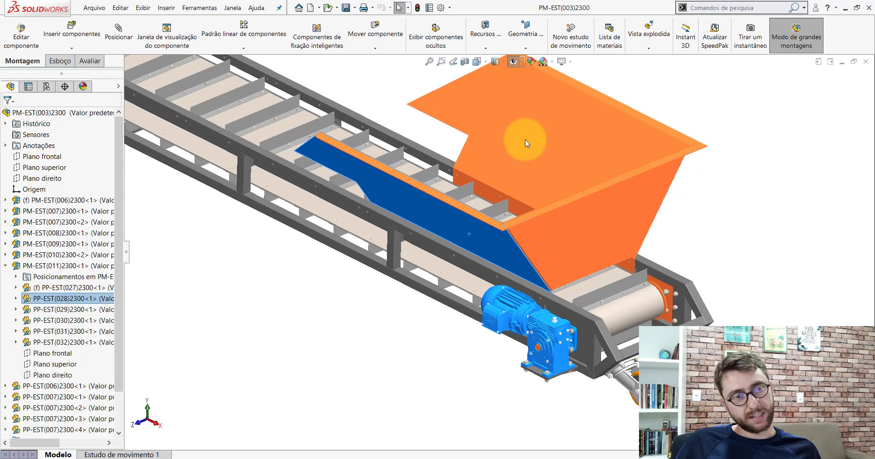
{"action": "left_click", "coordinate": [520, 175], "text": "ctrl"}
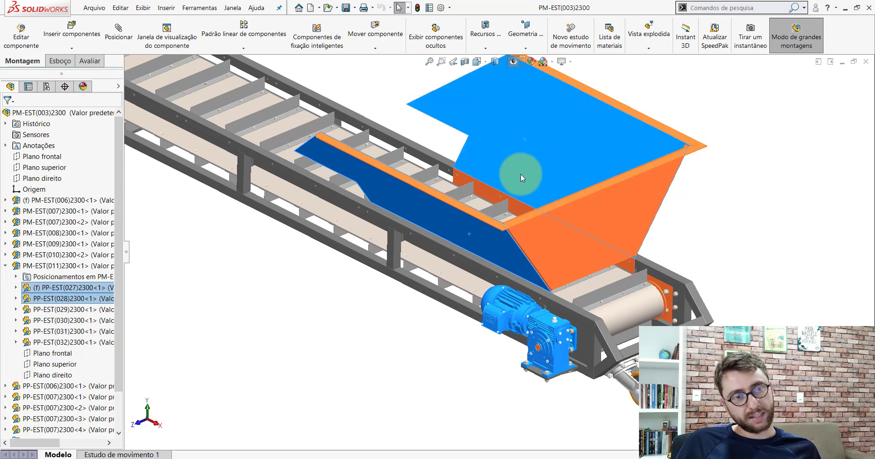
{"action": "left_click", "coordinate": [395, 226]}
{"action": "right_click", "coordinate": [395, 226]}
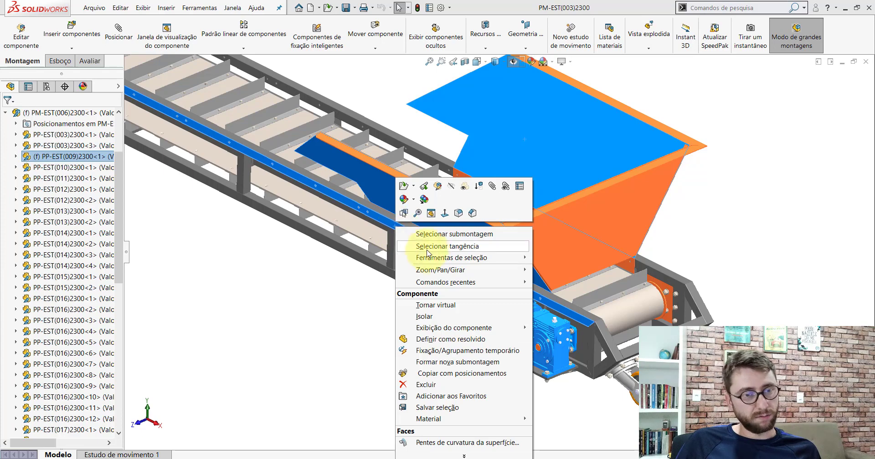
{"action": "key", "text": "Escape"}
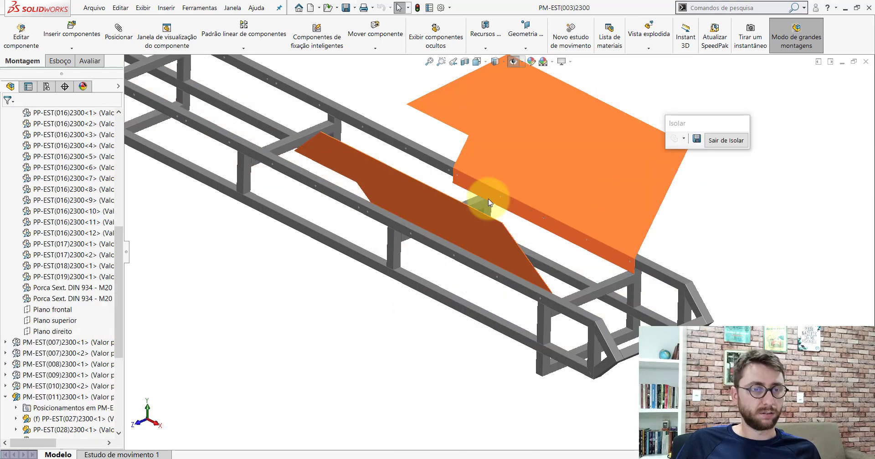
{"action": "scroll", "coordinate": [542, 273], "scroll_direction": "up", "scroll_amount": 2}
{"action": "scroll", "coordinate": [515, 250], "scroll_direction": "down", "scroll_amount": 3}
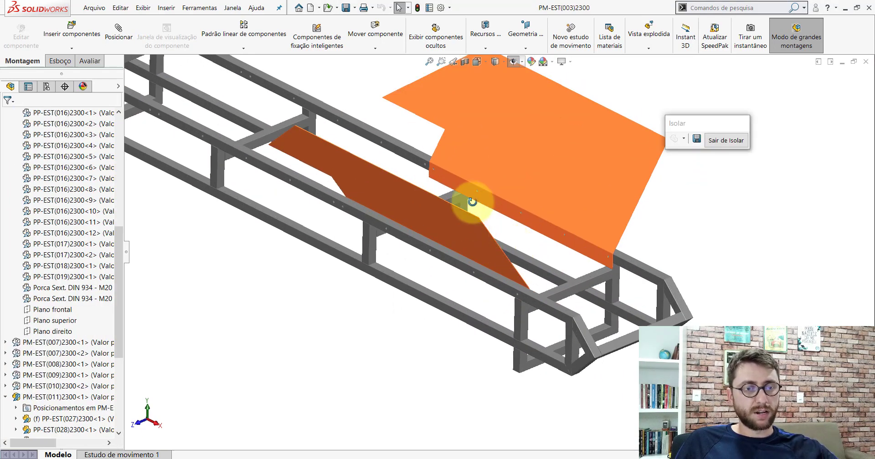
{"action": "mouse_move", "coordinate": [469, 196]}
{"action": "middle_mouse_down"}
{"action": "mouse_move", "coordinate": [561, 127]}
{"action": "mouse_move", "coordinate": [486, 170]}
{"action": "mouse_move", "coordinate": [482, 241]}
{"action": "mouse_move", "coordinate": [397, 248]}
{"action": "mouse_move", "coordinate": [477, 217]}
{"action": "mouse_move", "coordinate": [469, 245]}
{"action": "middle_mouse_up"}
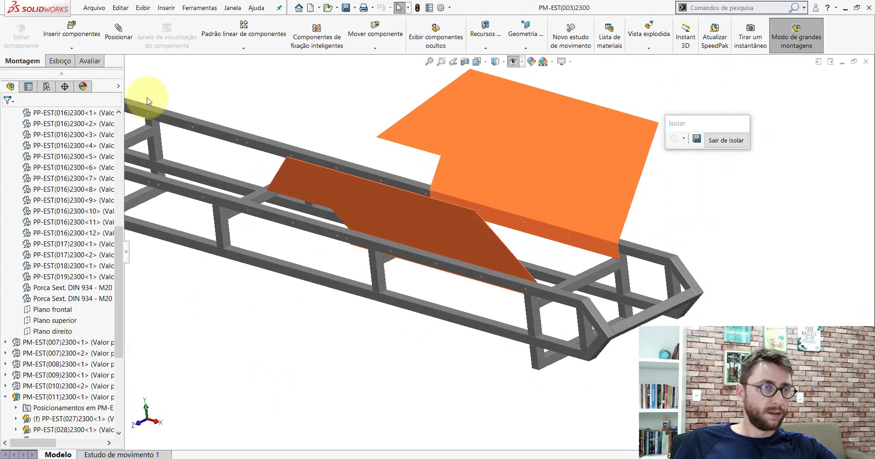
{"action": "left_click", "coordinate": [72, 28]}
Load the Arruela DIN 125 - A 8.4 washer from Desktop > PM-EST(001)2300 > Componentes.
{"action": "left_click", "coordinate": [63, 312]}
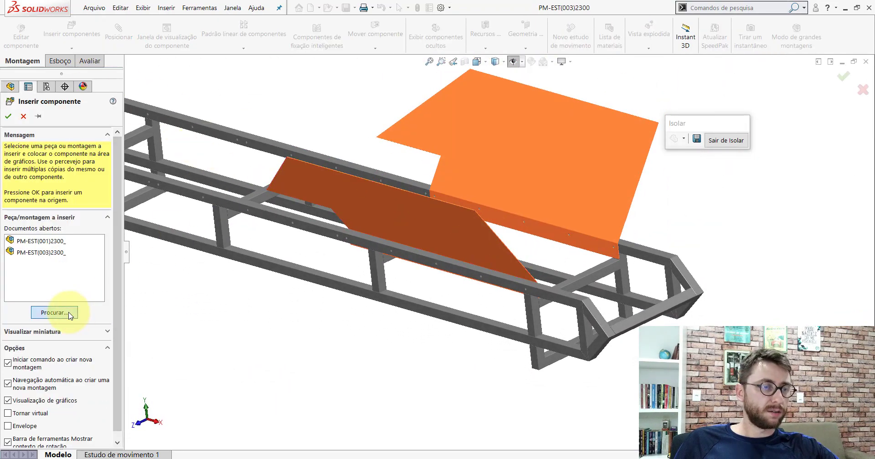
{"action": "left_click", "coordinate": [520, 314]}
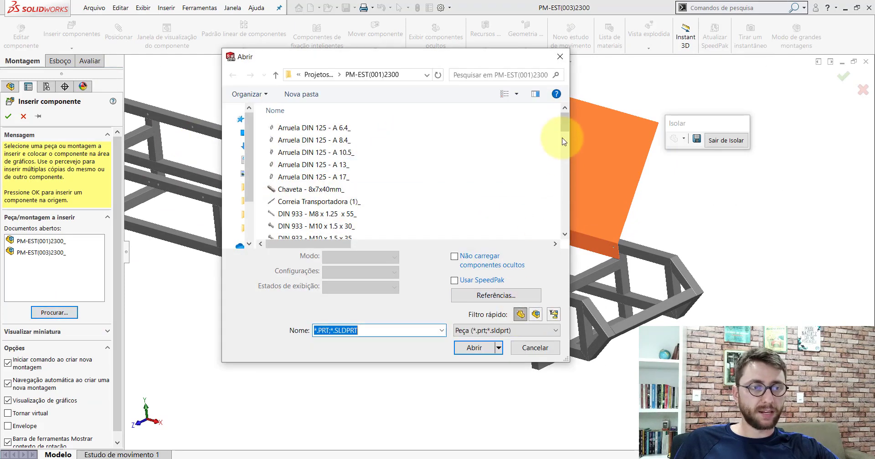
{"action": "left_click", "coordinate": [243, 134]}
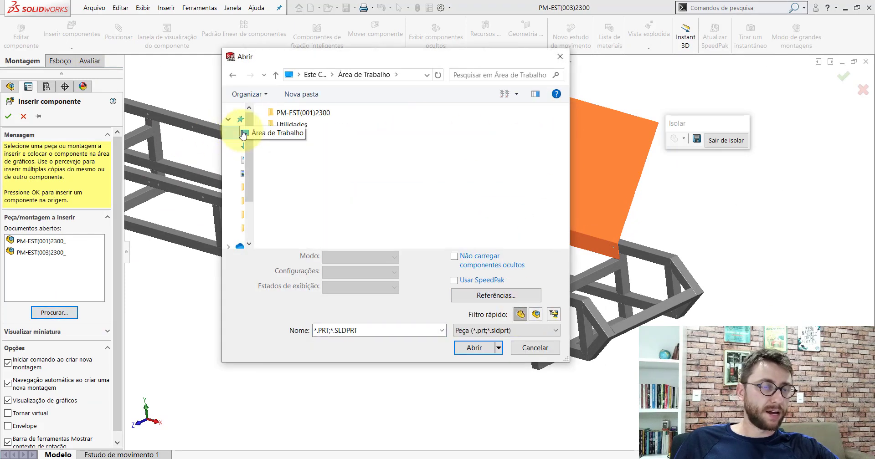
{"action": "double_click", "coordinate": [301, 114]}
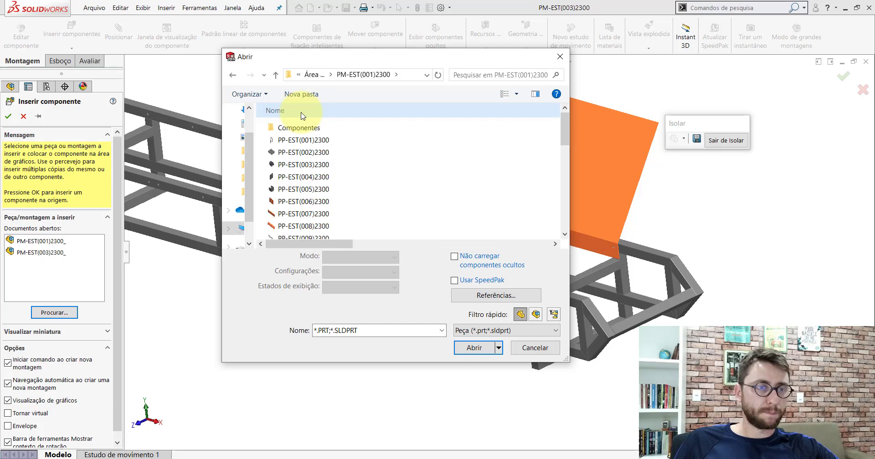
{"action": "double_click", "coordinate": [286, 128]}
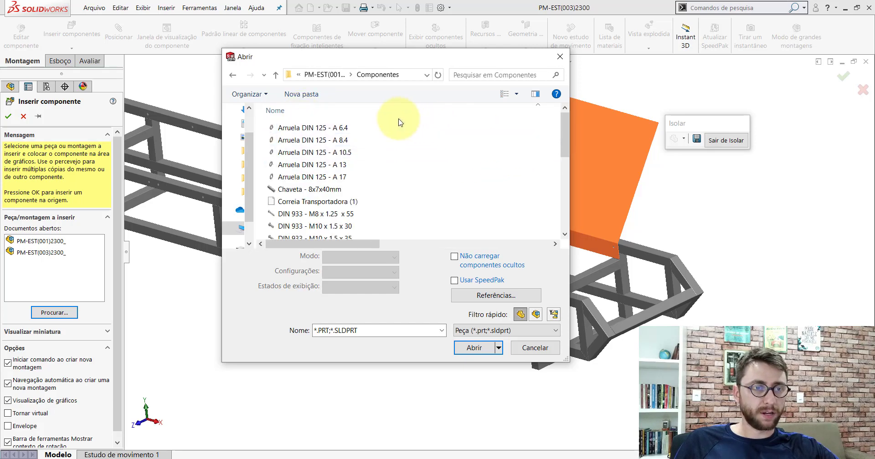
{"action": "left_click", "coordinate": [314, 140]}
{"action": "left_click", "coordinate": [472, 329]}
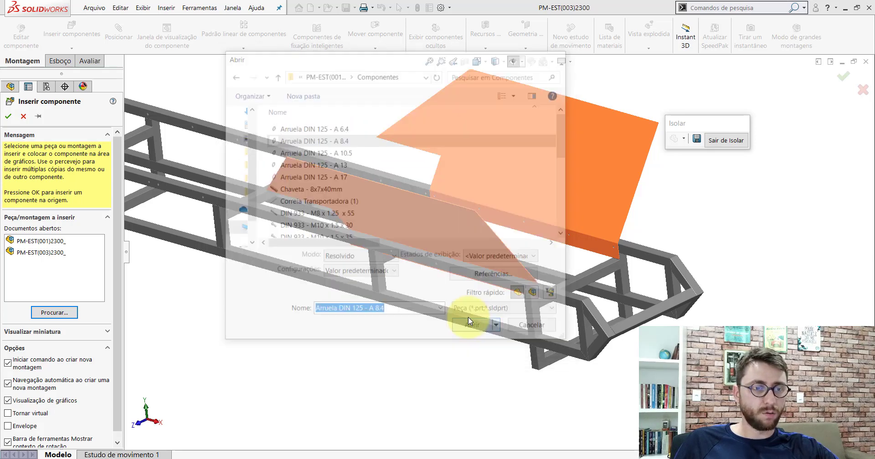
Place the DIN 125 washer beside the frame rail, then deselect it.
{"action": "scroll", "coordinate": [369, 262], "scroll_direction": "down", "scroll_amount": 5}
{"action": "scroll", "coordinate": [388, 254], "scroll_direction": "down", "scroll_amount": 2}
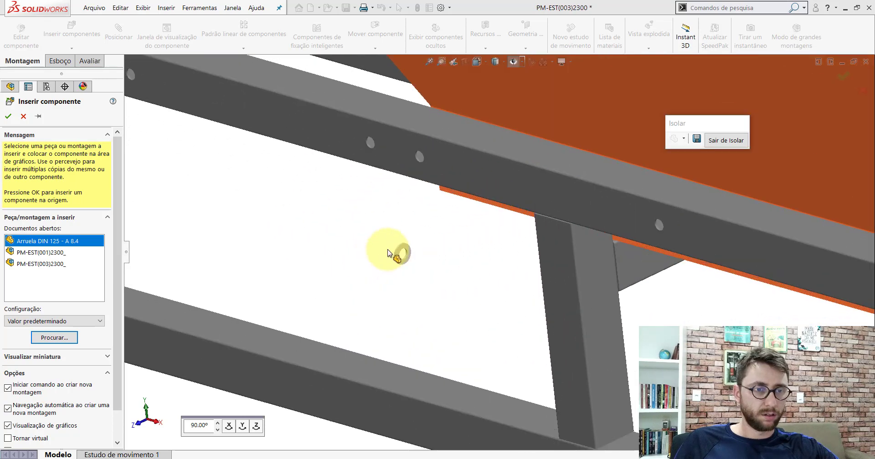
{"action": "left_click", "coordinate": [395, 250]}
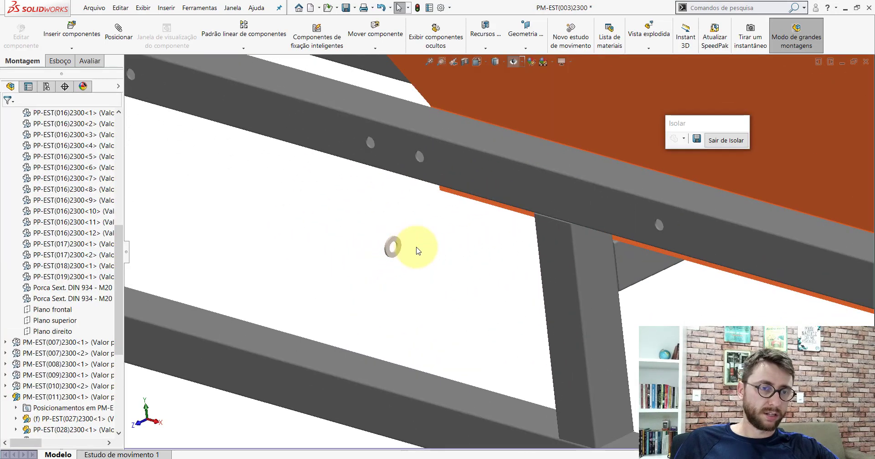
{"action": "scroll", "coordinate": [406, 246], "scroll_direction": "down", "scroll_amount": 2}
{"action": "scroll", "coordinate": [403, 246], "scroll_direction": "down", "scroll_amount": 2}
{"action": "left_click", "coordinate": [406, 244]}
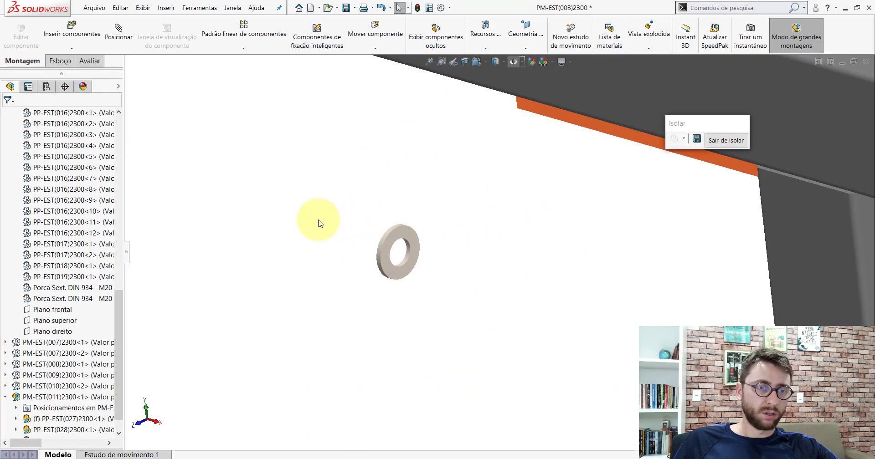
{"action": "key", "text": "Escape"}
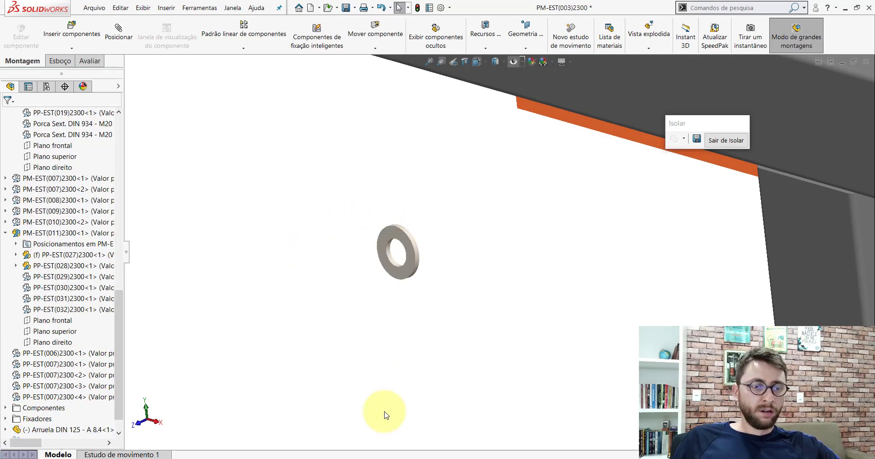
{"action": "key", "text": "ctrl+Tab"}
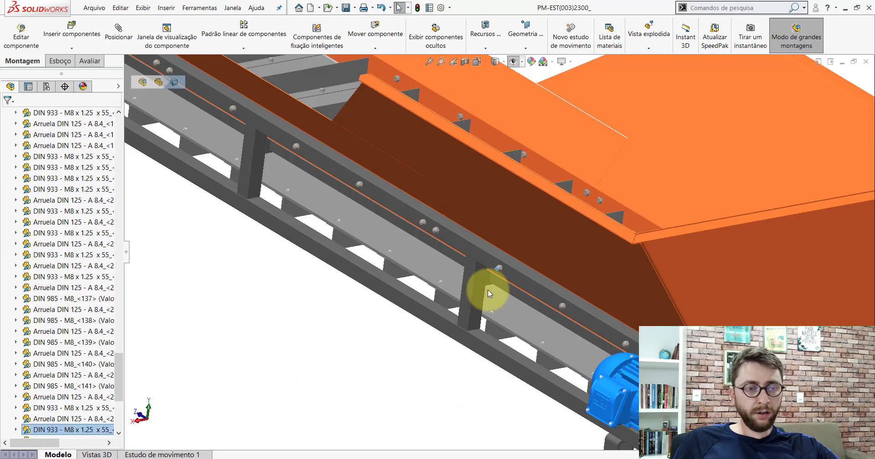
{"action": "scroll", "coordinate": [498, 268], "scroll_direction": "down", "scroll_amount": 3}
{"action": "scroll", "coordinate": [456, 275], "scroll_direction": "down", "scroll_amount": 3}
{"action": "scroll", "coordinate": [438, 274], "scroll_direction": "down", "scroll_amount": 2}
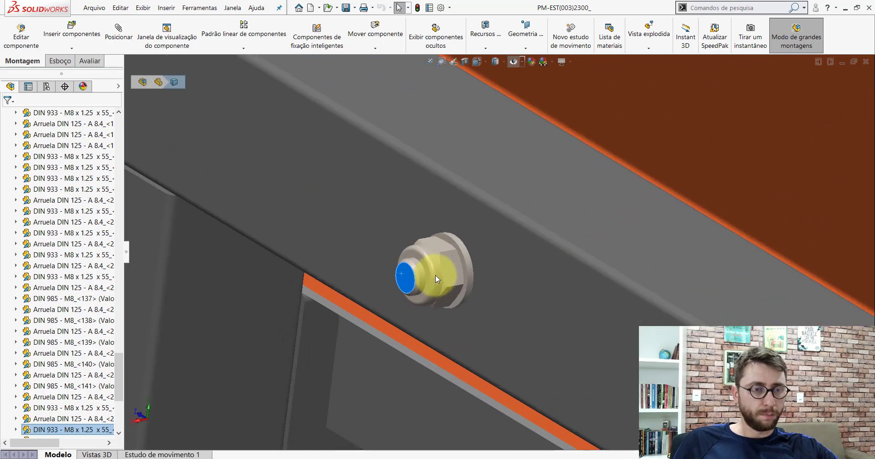
{"action": "left_click", "coordinate": [408, 280]}
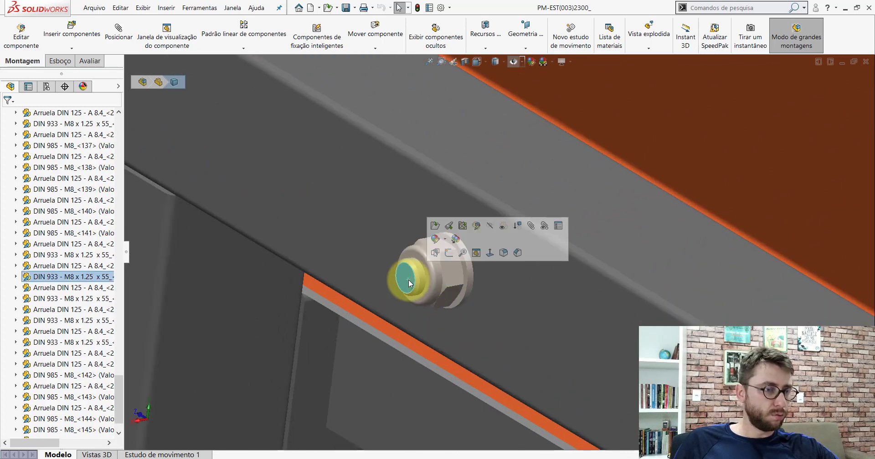
{"action": "scroll", "coordinate": [408, 280], "scroll_direction": "up", "scroll_amount": 2}
{"action": "scroll", "coordinate": [408, 280], "scroll_direction": "up", "scroll_amount": 3}
{"action": "left_click", "coordinate": [319, 379]}
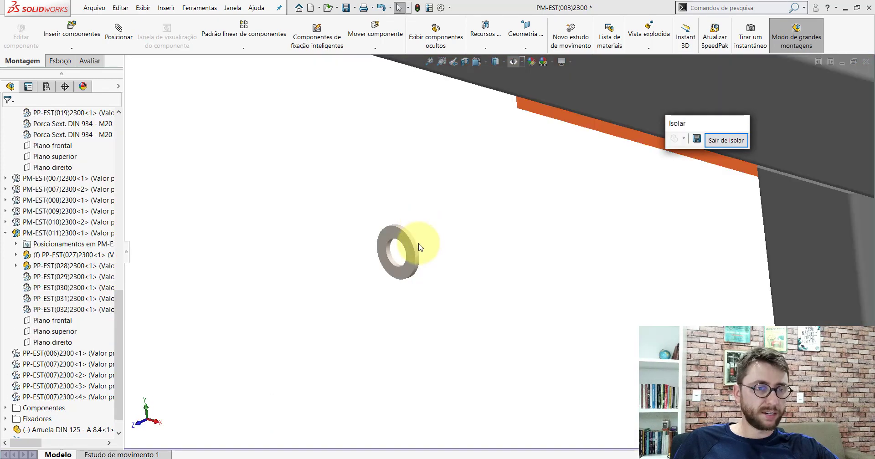
{"action": "scroll", "coordinate": [417, 241], "scroll_direction": "up", "scroll_amount": 3}
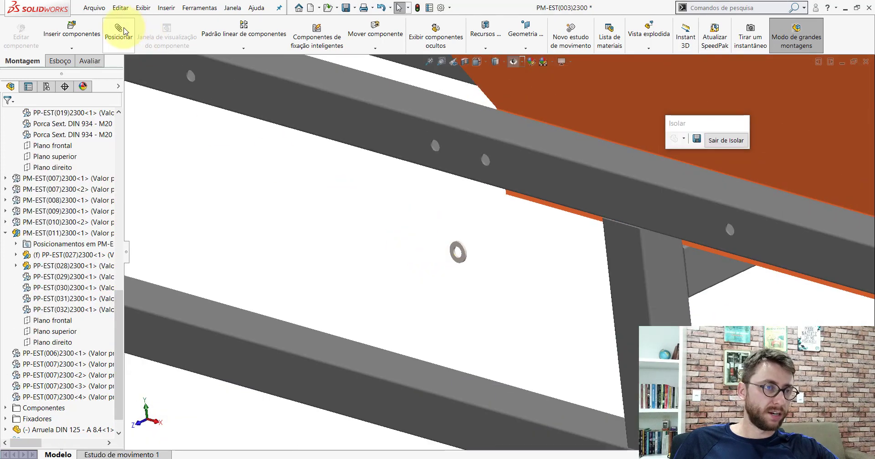
{"action": "scroll", "coordinate": [456, 239], "scroll_direction": "up", "scroll_amount": 3}
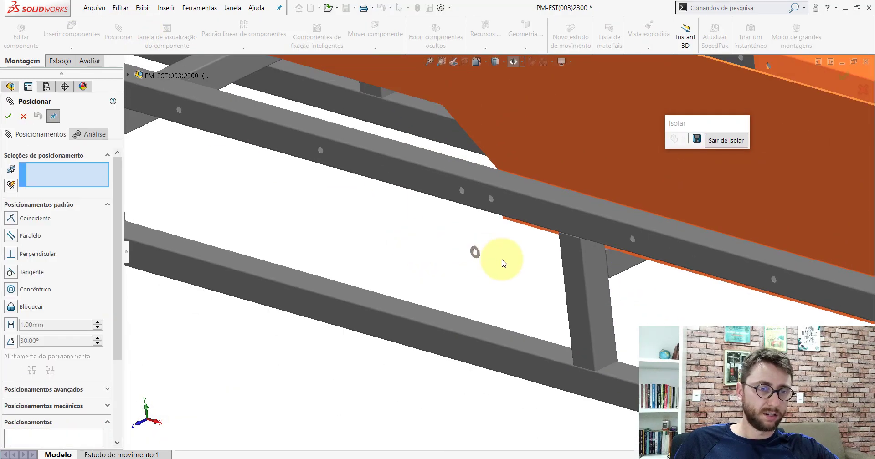
{"action": "mouse_move", "coordinate": [498, 228]}
{"action": "middle_mouse_down"}
{"action": "mouse_move", "coordinate": [524, 182]}
{"action": "mouse_move", "coordinate": [636, 197]}
{"action": "mouse_move", "coordinate": [404, 185]}
{"action": "mouse_move", "coordinate": [396, 198]}
{"action": "mouse_move", "coordinate": [446, 255]}
{"action": "middle_mouse_up"}
{"action": "left_click", "coordinate": [447, 190]}
{"action": "scroll", "coordinate": [446, 255], "scroll_direction": "down", "scroll_amount": 3}
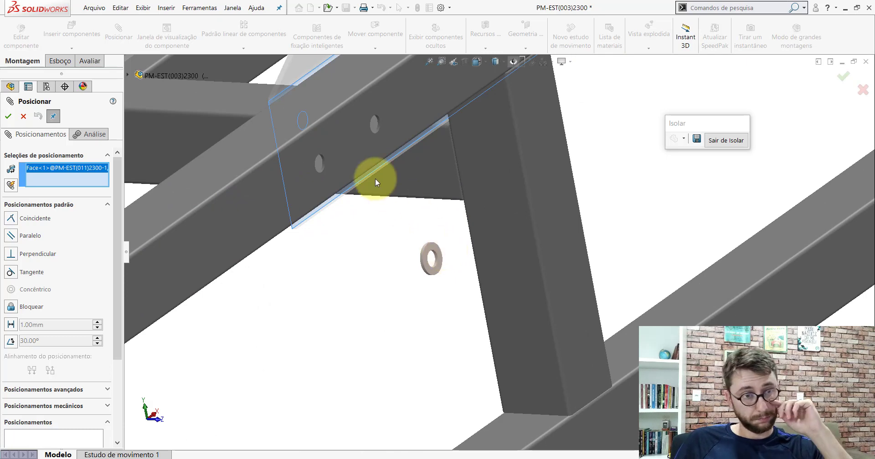
{"action": "scroll", "coordinate": [374, 179], "scroll_direction": "up", "scroll_amount": 3}
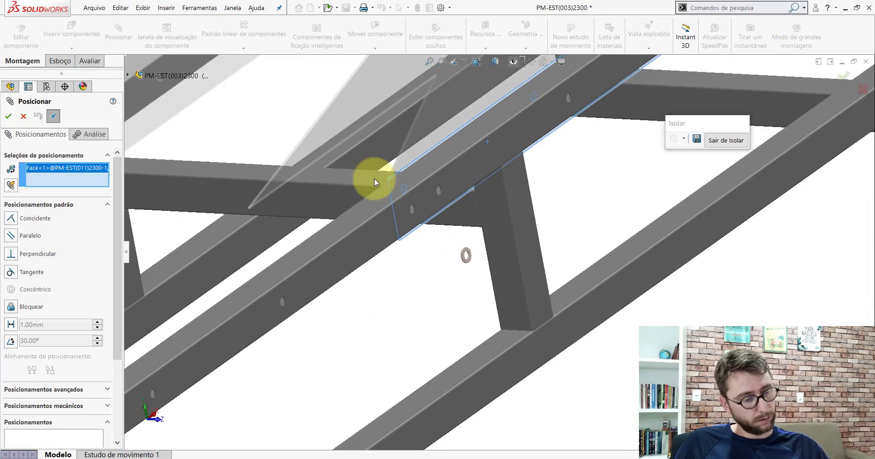
{"action": "key", "text": "Escape"}
{"action": "scroll", "coordinate": [488, 253], "scroll_direction": "down", "scroll_amount": 3}
Delete the loose DIN 125 washer from the assembly.
{"action": "scroll", "coordinate": [426, 223], "scroll_direction": "down", "scroll_amount": 3}
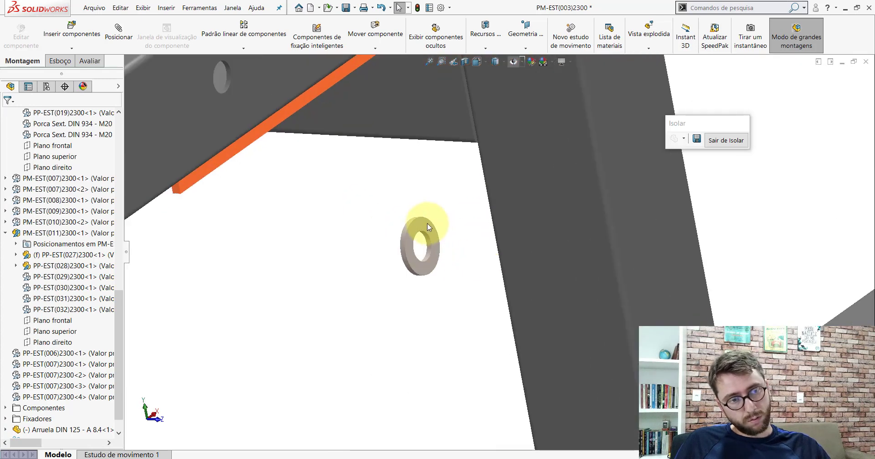
{"action": "left_click", "coordinate": [425, 223]}
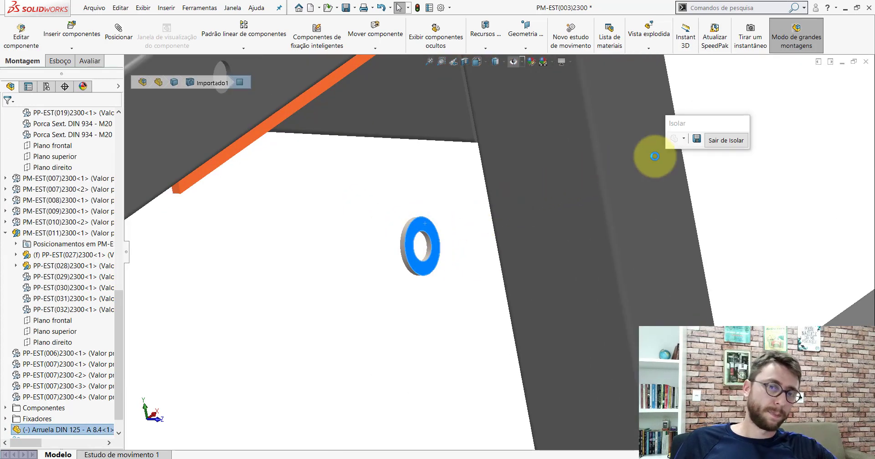
{"action": "key", "text": "Delete"}
Exit isolation to restore all components and show the conveyor in Isometric view.
{"action": "left_click", "coordinate": [719, 144]}
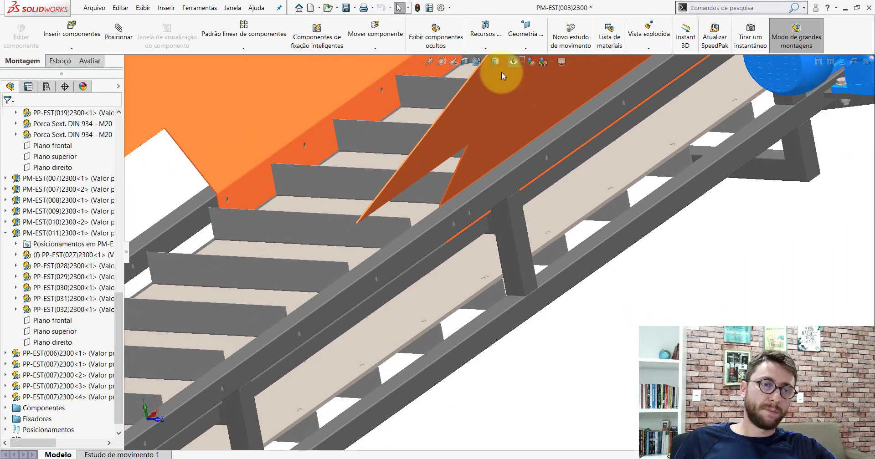
{"action": "left_click", "coordinate": [485, 61]}
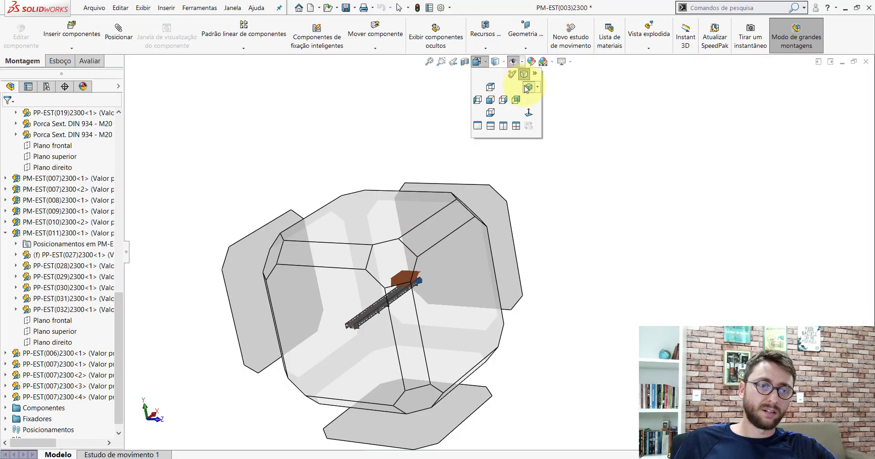
{"action": "left_click", "coordinate": [524, 88]}
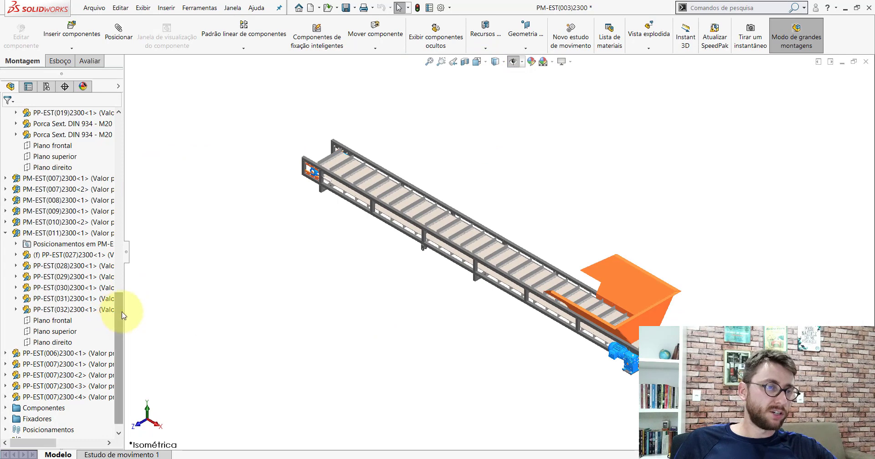
{"action": "left_click_drag", "start_coordinate": [119, 305], "coordinate": [140, 95]}
Collapse all branches of the assembly tree.
{"action": "right_click", "coordinate": [91, 113]}
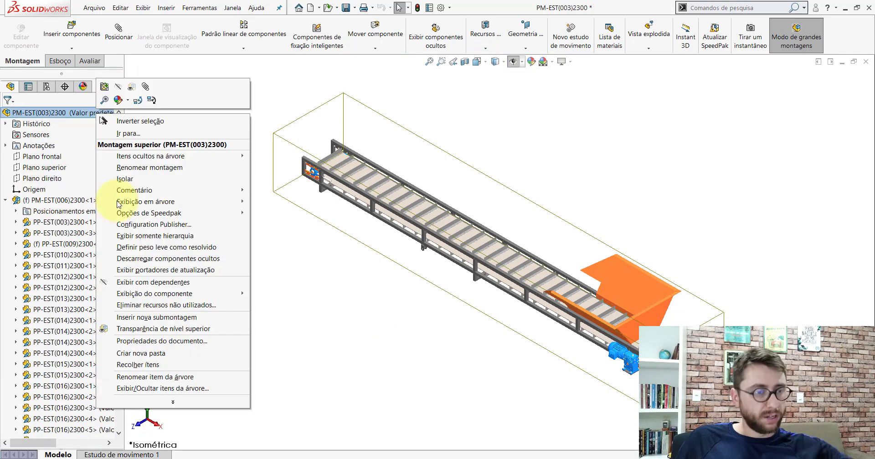
{"action": "left_click", "coordinate": [132, 360]}
{"action": "left_click", "coordinate": [204, 180]}
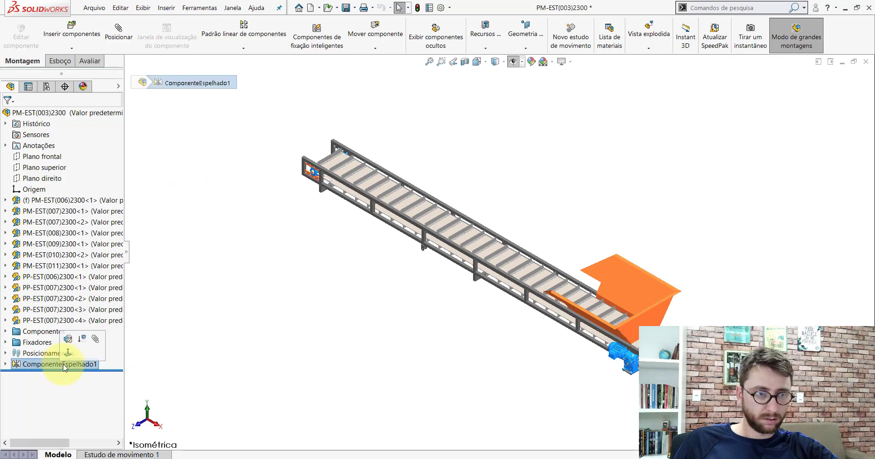
Zoom around the caster mounts to check the mirrored bolts and nuts.
{"action": "scroll", "coordinate": [519, 353], "scroll_direction": "down", "scroll_amount": 3}
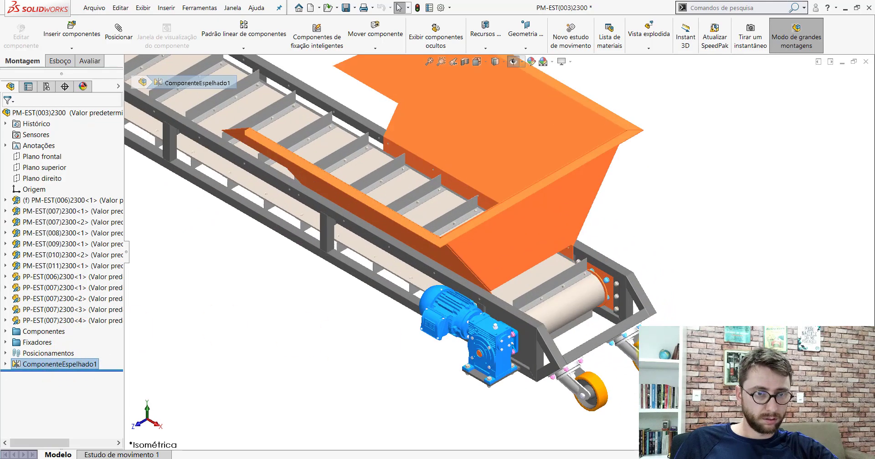
{"action": "scroll", "coordinate": [518, 356], "scroll_direction": "down", "scroll_amount": 3}
{"action": "scroll", "coordinate": [547, 337], "scroll_direction": "down", "scroll_amount": 3}
{"action": "scroll", "coordinate": [609, 326], "scroll_direction": "down", "scroll_amount": 3}
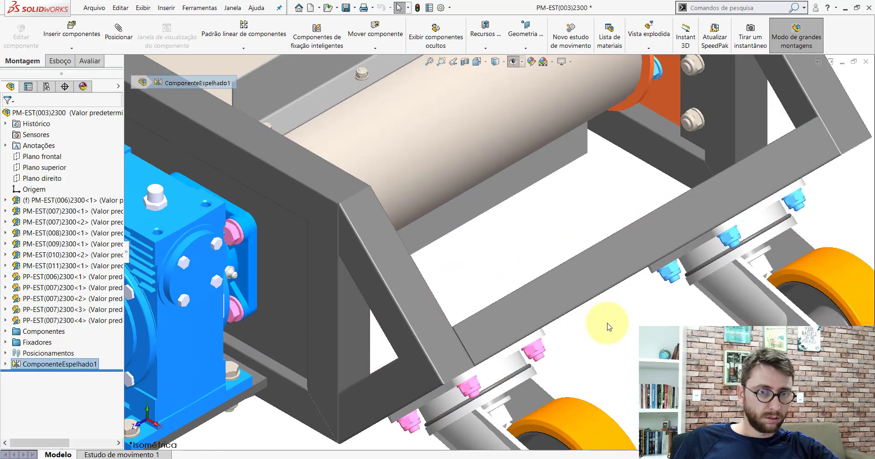
{"action": "scroll", "coordinate": [591, 341], "scroll_direction": "up", "scroll_amount": 2}
{"action": "scroll", "coordinate": [498, 251], "scroll_direction": "up", "scroll_amount": 5}
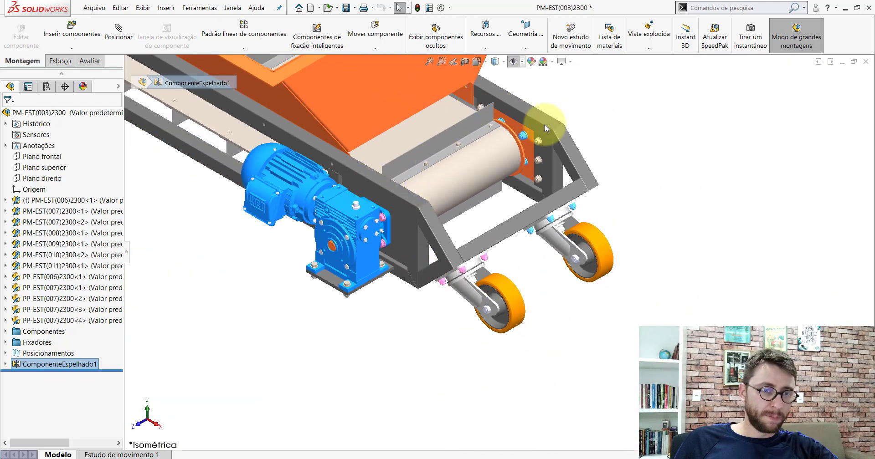
{"action": "scroll", "coordinate": [476, 287], "scroll_direction": "down", "scroll_amount": 3}
{"action": "scroll", "coordinate": [455, 245], "scroll_direction": "down", "scroll_amount": 2}
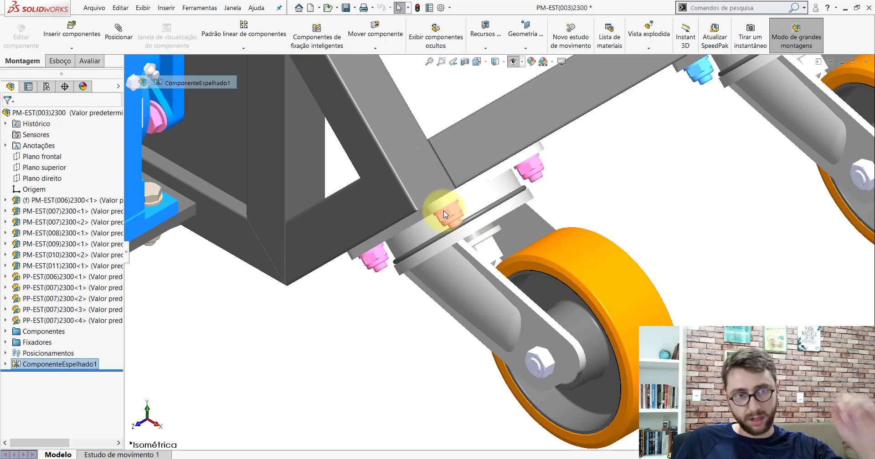
{"action": "scroll", "coordinate": [423, 220], "scroll_direction": "up", "scroll_amount": 5}
Edit ComponenteEspelhado1 to review its mirror plane and mirrored DIN 933 M10 bolts and washers.
{"action": "right_click", "coordinate": [67, 369]}
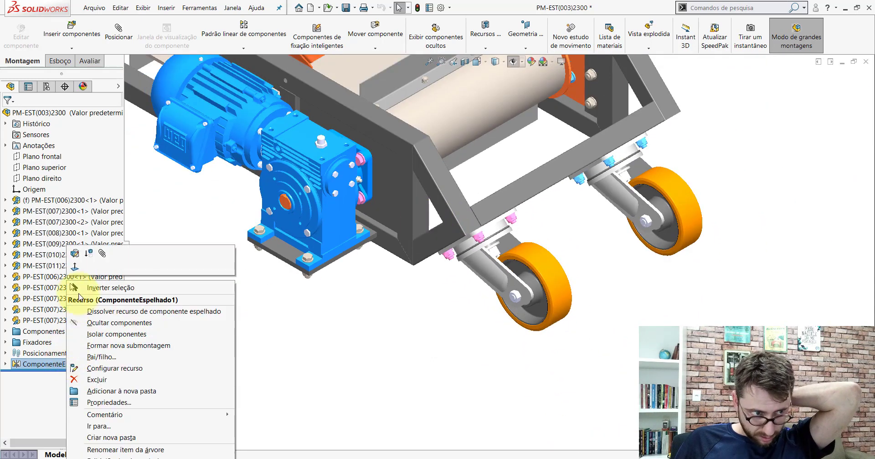
{"action": "left_click", "coordinate": [185, 190]}
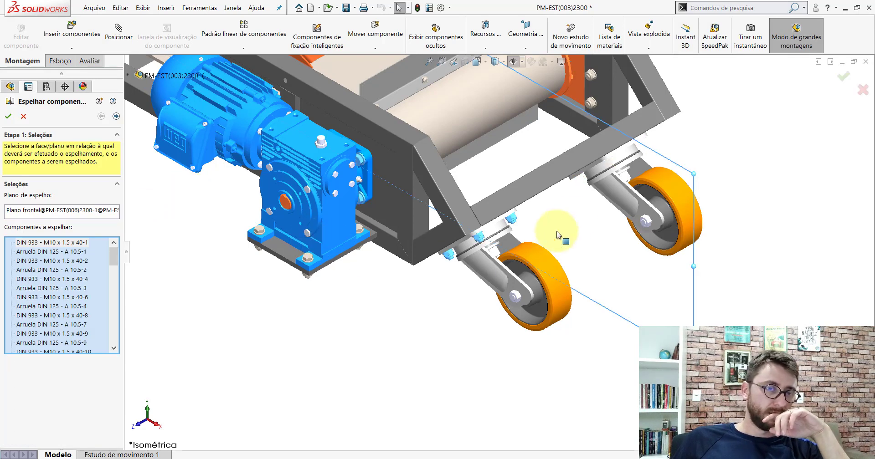
{"action": "scroll", "coordinate": [536, 229], "scroll_direction": "down", "scroll_amount": 1}
{"action": "scroll", "coordinate": [483, 237], "scroll_direction": "down", "scroll_amount": 5}
{"action": "scroll", "coordinate": [484, 238], "scroll_direction": "up", "scroll_amount": 2}
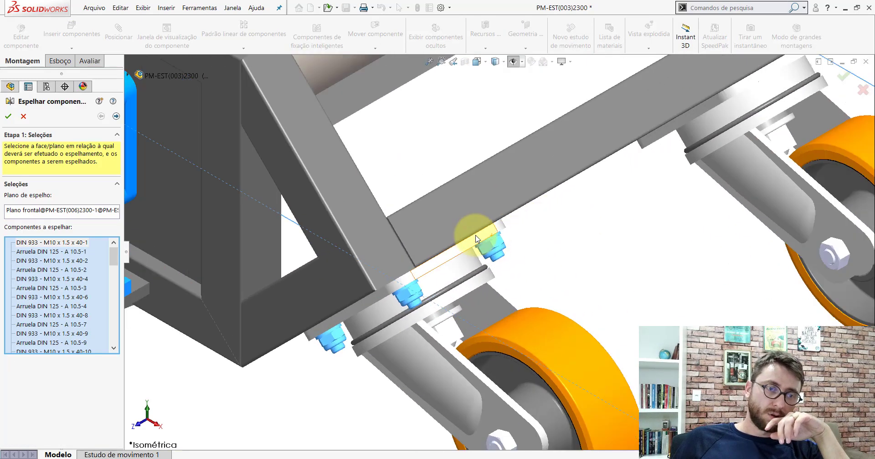
{"action": "scroll", "coordinate": [463, 223], "scroll_direction": "up", "scroll_amount": 2}
{"action": "scroll", "coordinate": [457, 231], "scroll_direction": "up", "scroll_amount": 2}
{"action": "scroll", "coordinate": [457, 231], "scroll_direction": "up", "scroll_amount": 2}
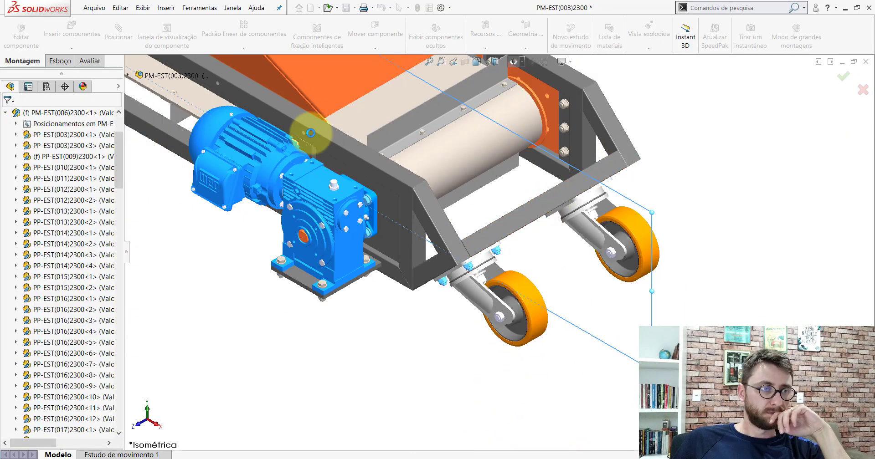
Collapse the frame part and fasteners folder, then view the hopper and rail from low side.
{"action": "left_click", "coordinate": [5, 113]}
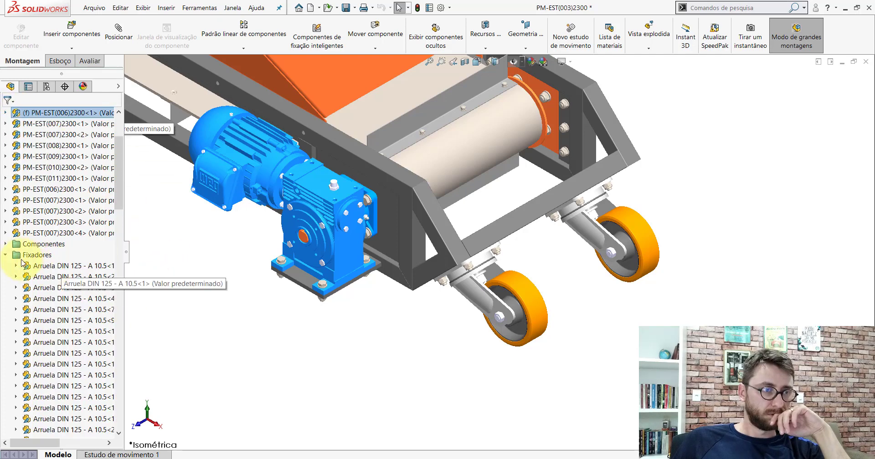
{"action": "left_click", "coordinate": [7, 258]}
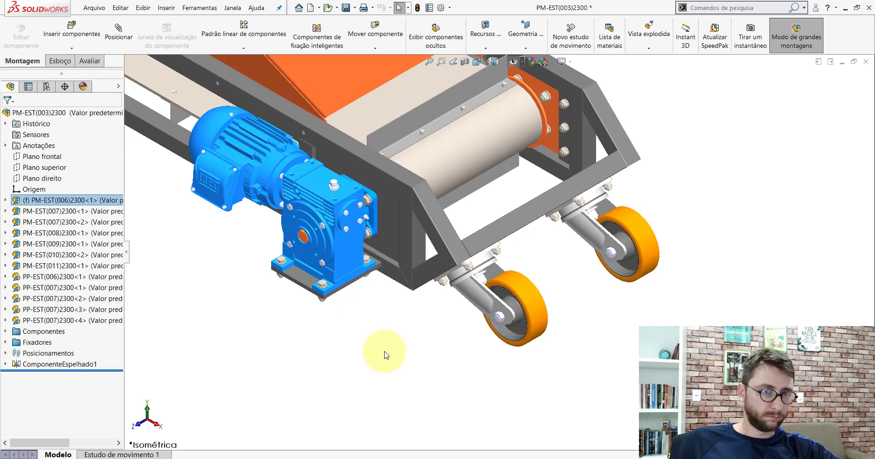
{"action": "scroll", "coordinate": [430, 273], "scroll_direction": "up", "scroll_amount": 3}
{"action": "scroll", "coordinate": [426, 273], "scroll_direction": "up", "scroll_amount": 2}
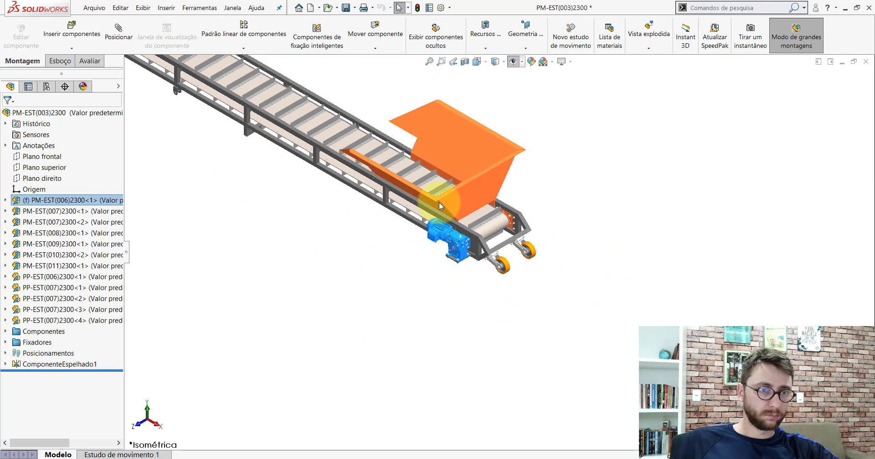
{"action": "scroll", "coordinate": [439, 201], "scroll_direction": "down", "scroll_amount": 2}
{"action": "scroll", "coordinate": [444, 232], "scroll_direction": "down", "scroll_amount": 2}
{"action": "scroll", "coordinate": [456, 252], "scroll_direction": "up", "scroll_amount": 2}
{"action": "scroll", "coordinate": [451, 242], "scroll_direction": "down", "scroll_amount": 3}
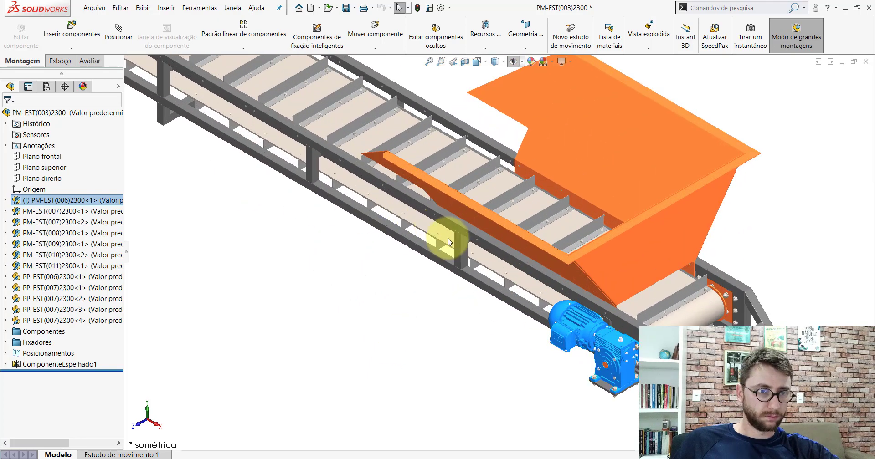
{"action": "scroll", "coordinate": [474, 251], "scroll_direction": "down", "scroll_amount": 2}
{"action": "mouse_move", "coordinate": [468, 219]}
{"action": "middle_mouse_down"}
{"action": "mouse_move", "coordinate": [494, 196]}
{"action": "mouse_move", "coordinate": [476, 208]}
{"action": "middle_mouse_up"}
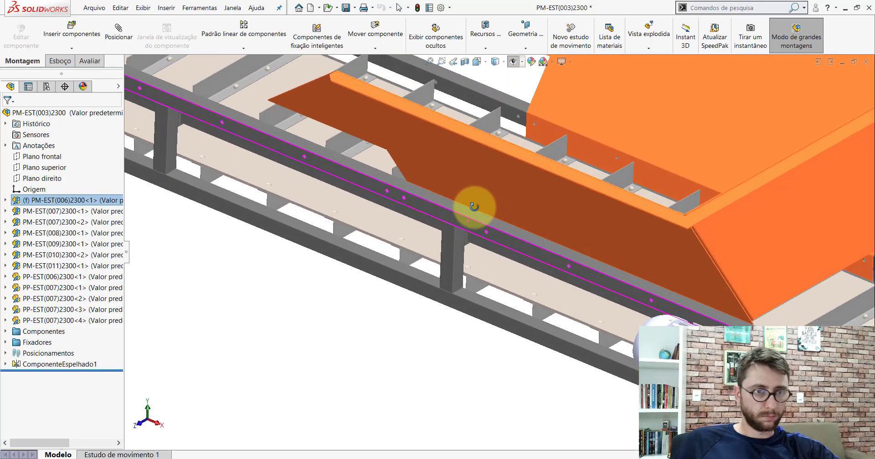
Select both frame rails plus the hopper side and top plates, and isolate them.
{"action": "left_click", "coordinate": [469, 226]}
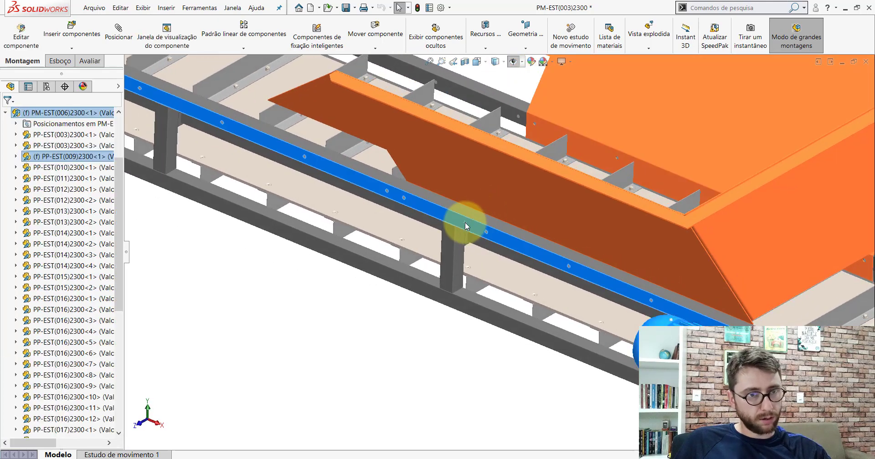
{"action": "left_click", "coordinate": [459, 184], "text": "ctrl"}
{"action": "scroll", "coordinate": [523, 212], "scroll_direction": "up", "scroll_amount": 2}
{"action": "scroll", "coordinate": [605, 219], "scroll_direction": "up", "scroll_amount": 2}
{"action": "scroll", "coordinate": [605, 219], "scroll_direction": "down", "scroll_amount": 3}
{"action": "left_click", "coordinate": [433, 173], "text": "ctrl"}
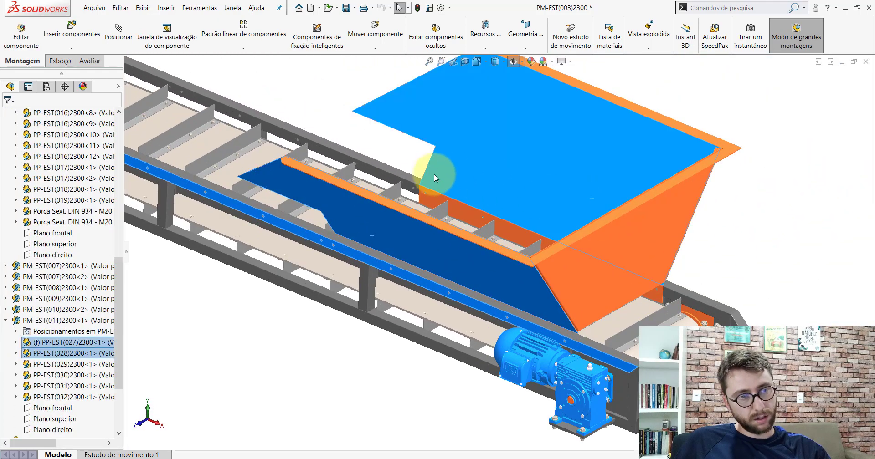
{"action": "left_click", "coordinate": [388, 180], "text": "ctrl"}
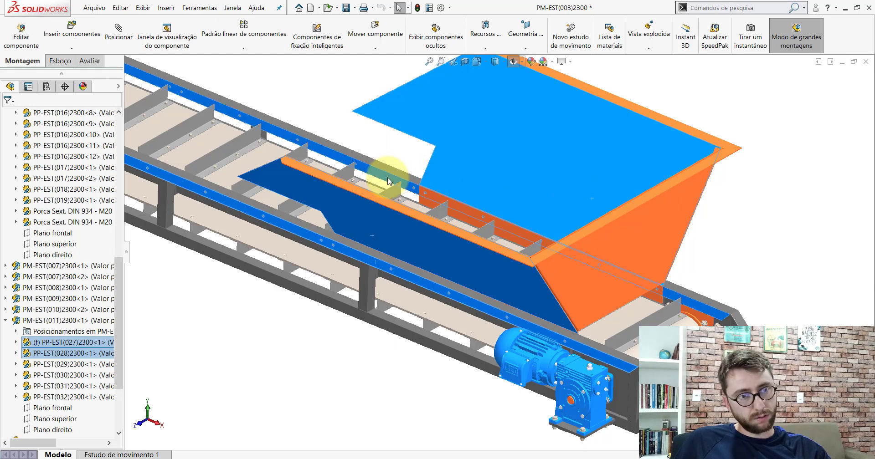
{"action": "right_click", "coordinate": [388, 181]}
{"action": "left_click", "coordinate": [419, 266]}
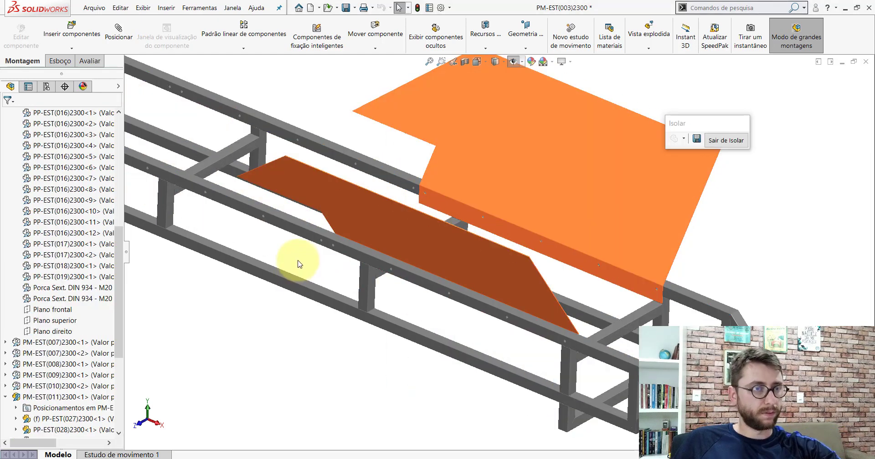
Insert the Arruela DIN 125 - A 8.4 washer part and drop it beside the frame rail.
{"action": "left_click", "coordinate": [81, 32]}
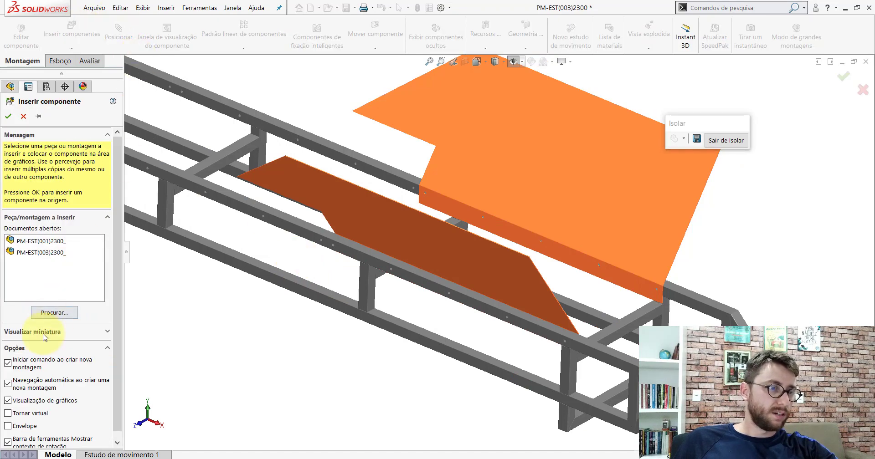
{"action": "left_click", "coordinate": [53, 313]}
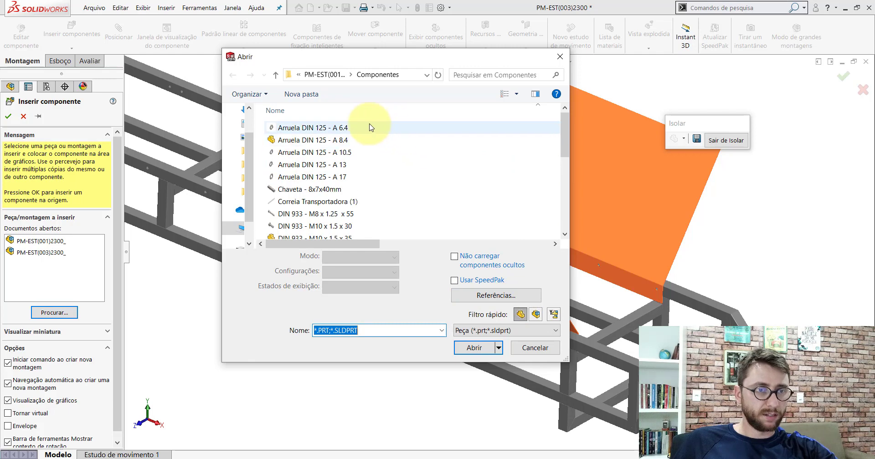
{"action": "left_click", "coordinate": [336, 141]}
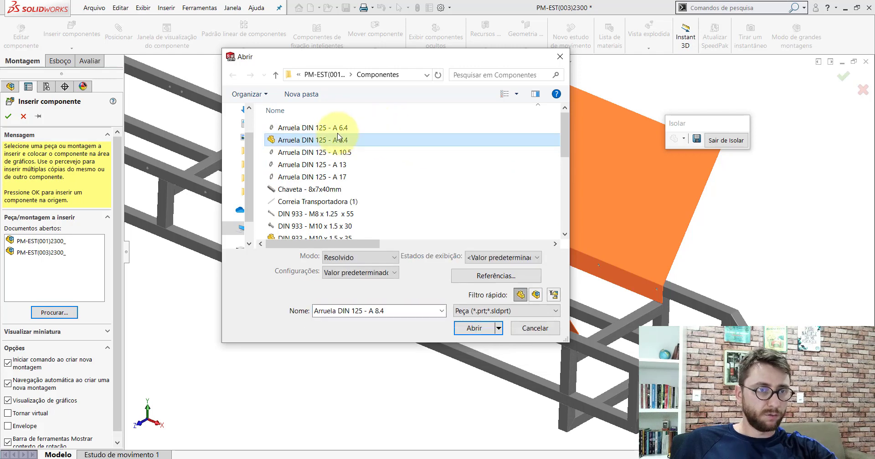
{"action": "left_click", "coordinate": [484, 329]}
{"action": "scroll", "coordinate": [344, 262], "scroll_direction": "down", "scroll_amount": 5}
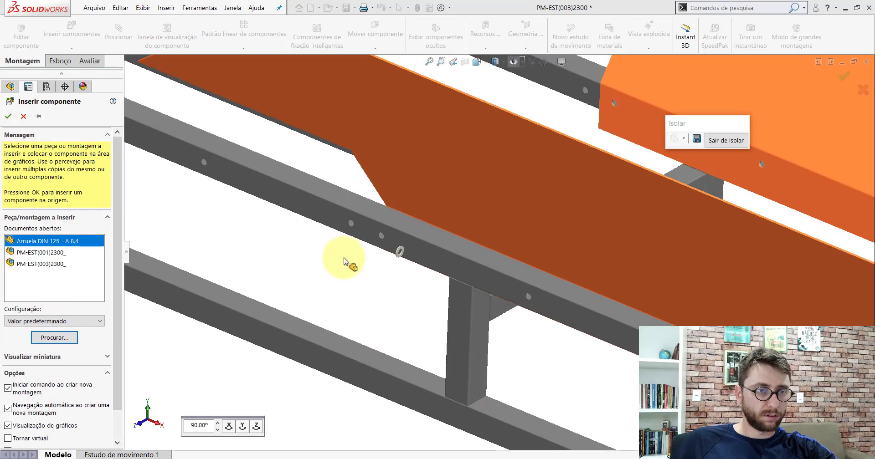
{"action": "scroll", "coordinate": [345, 262], "scroll_direction": "down", "scroll_amount": 3}
{"action": "left_click", "coordinate": [347, 262]}
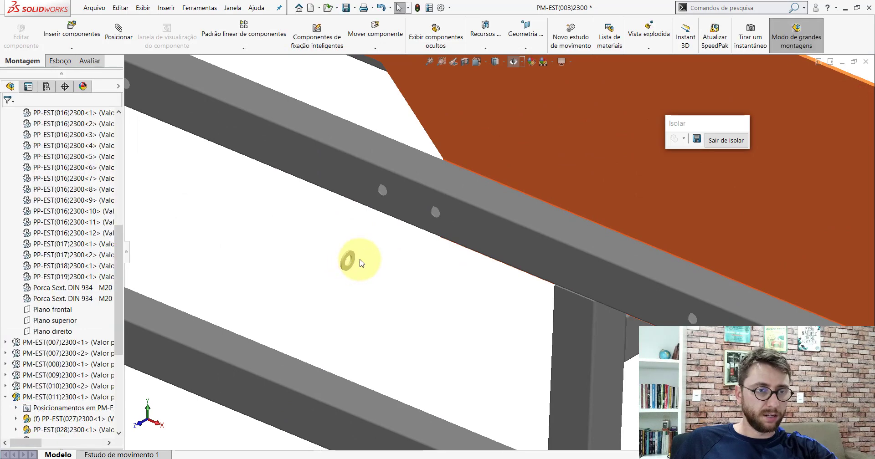
{"action": "scroll", "coordinate": [362, 263], "scroll_direction": "down", "scroll_amount": 2}
{"action": "scroll", "coordinate": [362, 250], "scroll_direction": "down", "scroll_amount": 2}
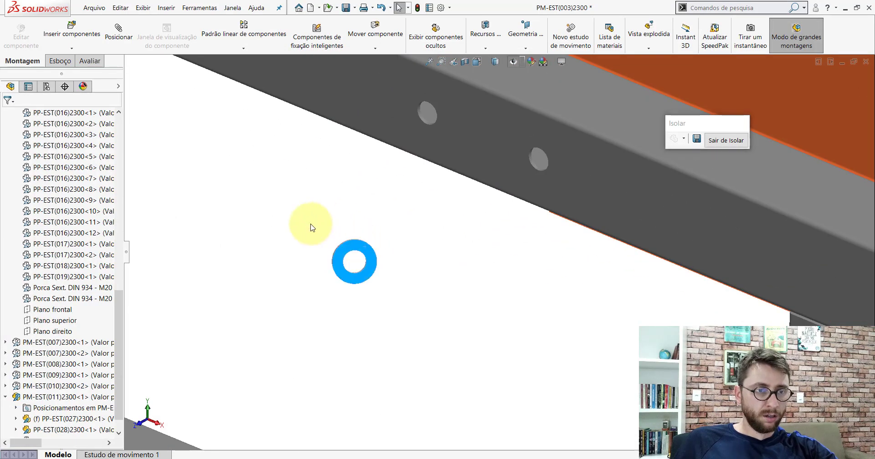
{"action": "left_click", "coordinate": [457, 320]}
Mate the washer's flat face coincident with the orange plate face.
{"action": "scroll", "coordinate": [457, 320], "scroll_direction": "up", "scroll_amount": 4}
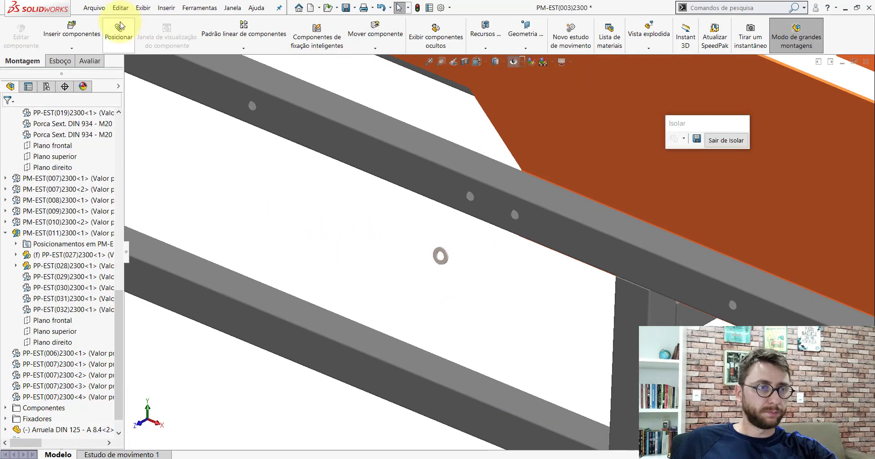
{"action": "left_click", "coordinate": [120, 26]}
{"action": "scroll", "coordinate": [486, 231], "scroll_direction": "up", "scroll_amount": 1}
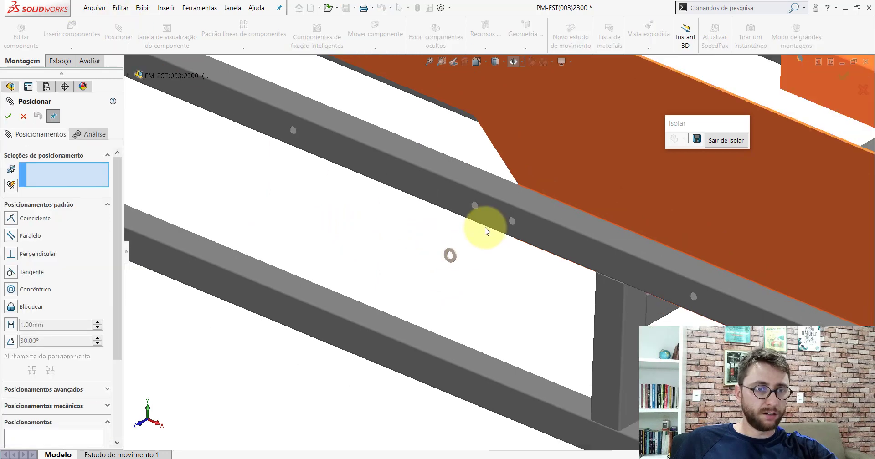
{"action": "scroll", "coordinate": [485, 231], "scroll_direction": "up", "scroll_amount": 2}
{"action": "scroll", "coordinate": [437, 248], "scroll_direction": "down", "scroll_amount": 3}
{"action": "scroll", "coordinate": [430, 235], "scroll_direction": "down", "scroll_amount": 2}
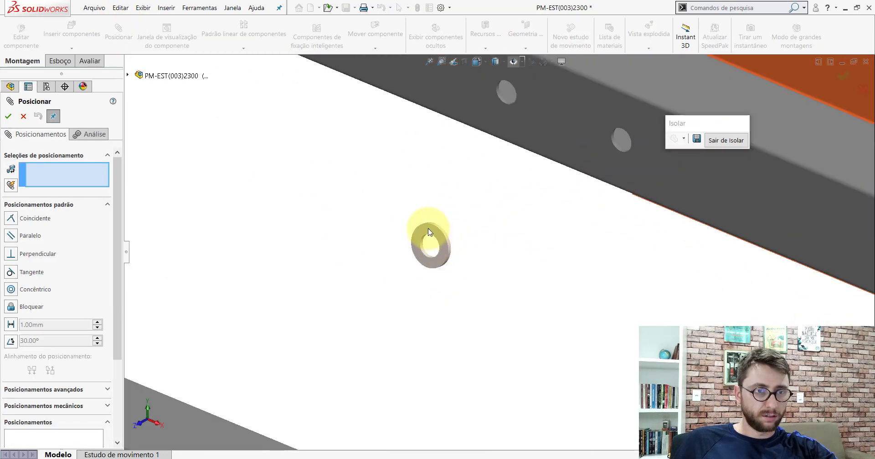
{"action": "left_click", "coordinate": [428, 233]}
{"action": "scroll", "coordinate": [493, 256], "scroll_direction": "up", "scroll_amount": 3}
{"action": "scroll", "coordinate": [509, 222], "scroll_direction": "up", "scroll_amount": 2}
{"action": "mouse_move", "coordinate": [509, 222]}
{"action": "middle_mouse_down"}
{"action": "mouse_move", "coordinate": [596, 176]}
{"action": "mouse_move", "coordinate": [697, 253]}
{"action": "mouse_move", "coordinate": [510, 229]}
{"action": "middle_mouse_up"}
{"action": "scroll", "coordinate": [461, 212], "scroll_direction": "down", "scroll_amount": 3}
{"action": "left_click", "coordinate": [454, 206]}
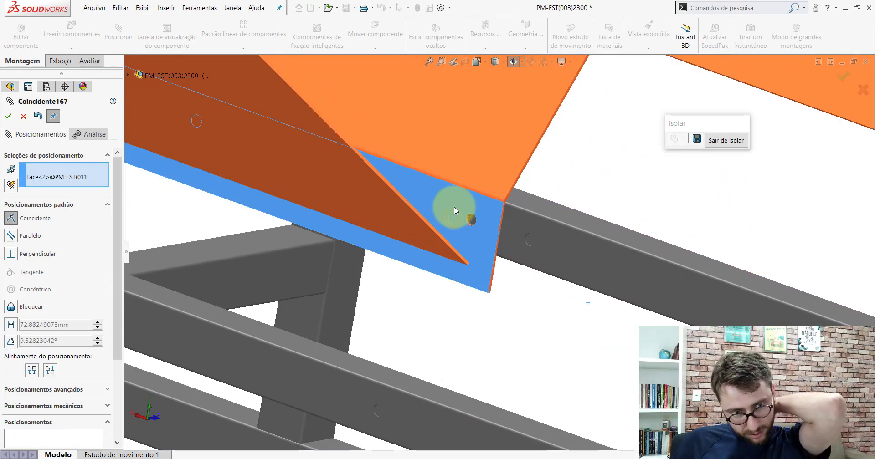
{"action": "left_click", "coordinate": [580, 196]}
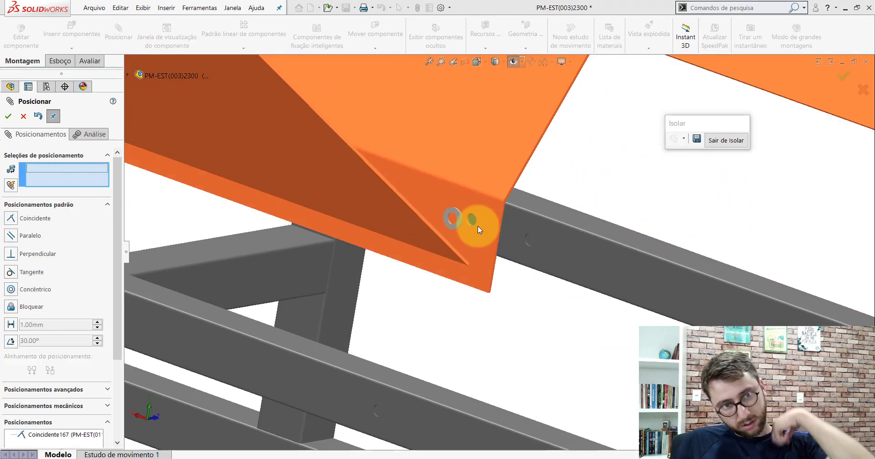
Make the washer's bore concentric with the plate's bolt hole and toggle temporary axes.
{"action": "scroll", "coordinate": [467, 223], "scroll_direction": "down", "scroll_amount": 3}
{"action": "scroll", "coordinate": [436, 230], "scroll_direction": "down", "scroll_amount": 3}
{"action": "left_click", "coordinate": [362, 205]}
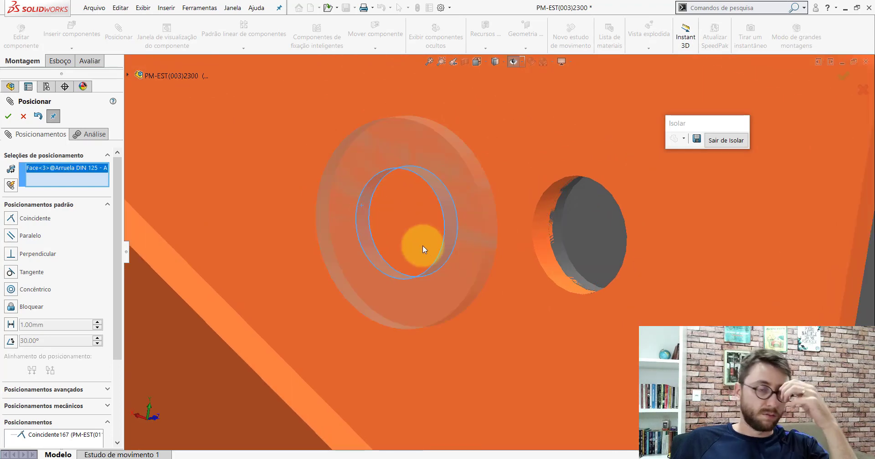
{"action": "scroll", "coordinate": [425, 248], "scroll_direction": "up", "scroll_amount": 5}
{"action": "scroll", "coordinate": [521, 261], "scroll_direction": "down", "scroll_amount": 2}
{"action": "scroll", "coordinate": [537, 242], "scroll_direction": "down", "scroll_amount": 3}
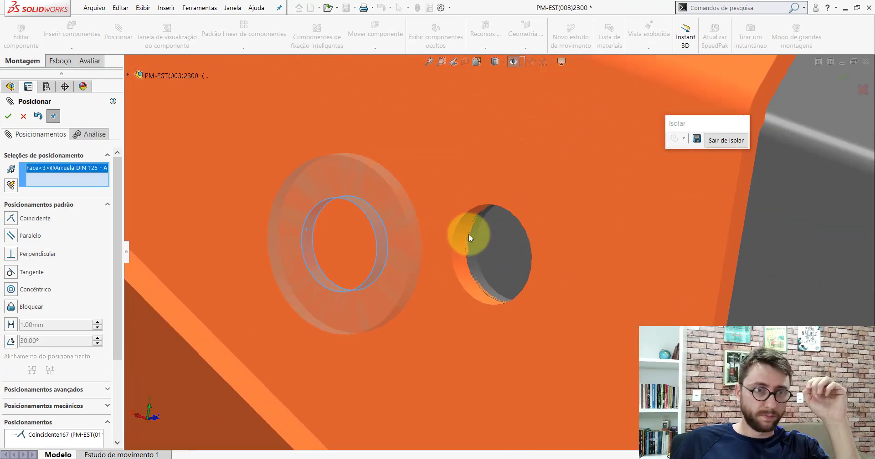
{"action": "left_click", "coordinate": [458, 233]}
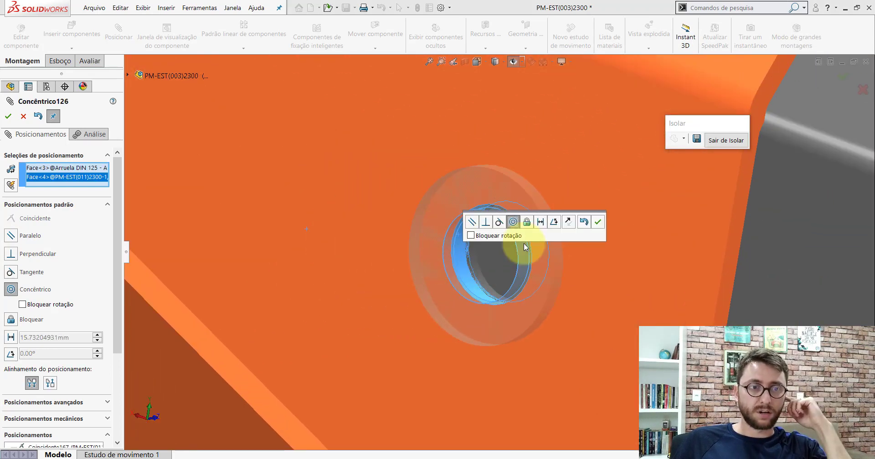
{"action": "left_click", "coordinate": [596, 223]}
{"action": "scroll", "coordinate": [590, 228], "scroll_direction": "up", "scroll_amount": 5}
{"action": "scroll", "coordinate": [590, 228], "scroll_direction": "up", "scroll_amount": 2}
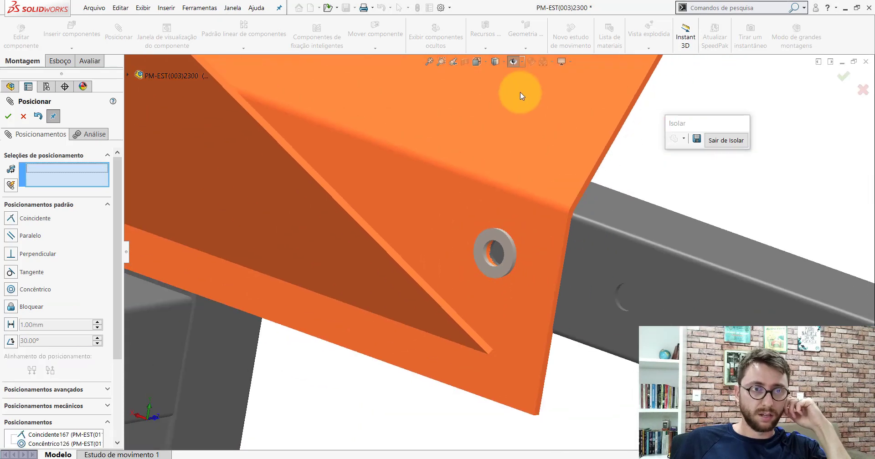
{"action": "left_click", "coordinate": [513, 62]}
{"action": "scroll", "coordinate": [526, 265], "scroll_direction": "down", "scroll_amount": 4}
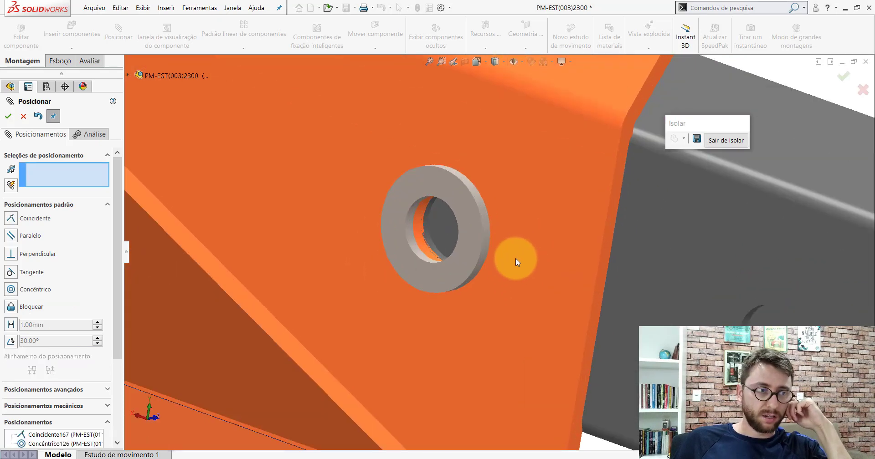
Open the washer part and show its Plano frontal plane.
{"action": "left_click", "coordinate": [23, 116]}
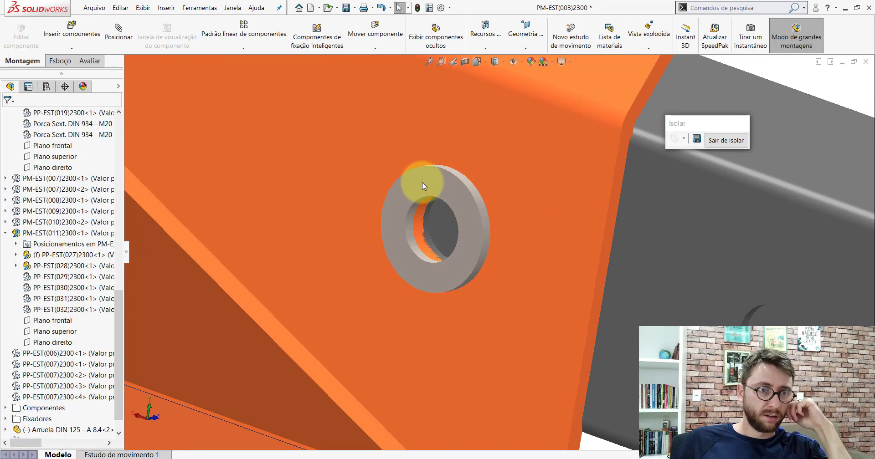
{"action": "left_click", "coordinate": [421, 182]}
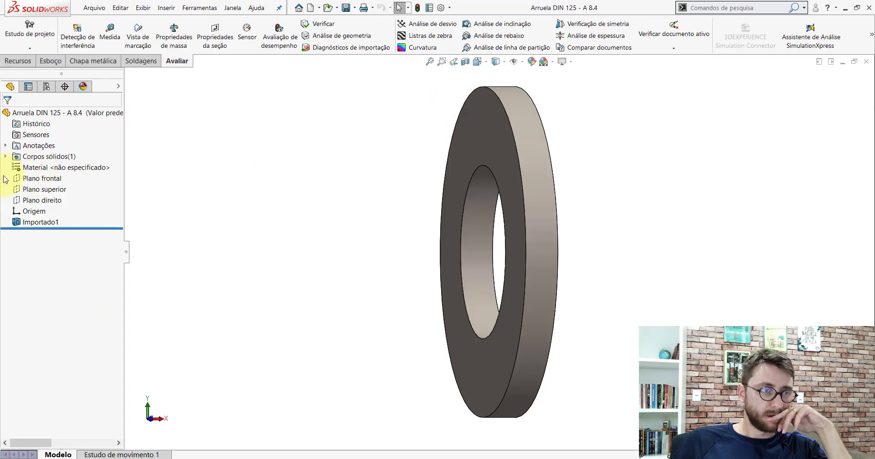
{"action": "left_click", "coordinate": [44, 179]}
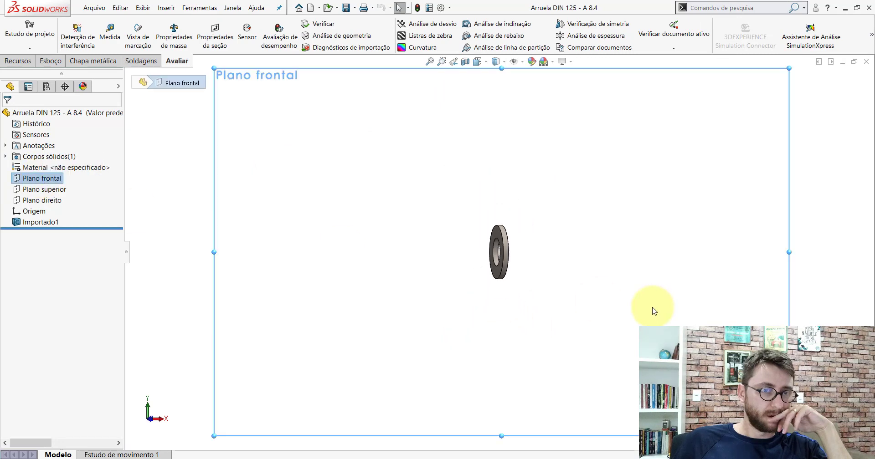
{"action": "right_click", "coordinate": [53, 181]}
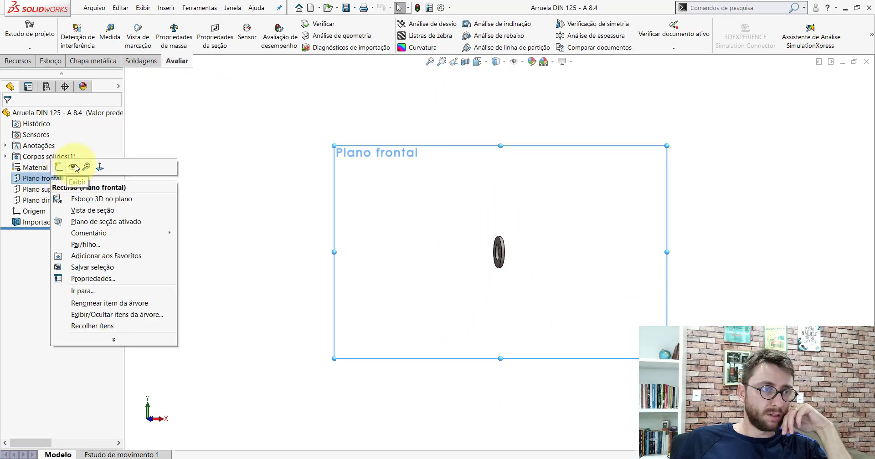
{"action": "left_click", "coordinate": [76, 168]}
Shrink the front plane to a small rectangle around the washer and return to the assembly.
{"action": "middle_click_drag", "start_coordinate": [500, 179], "coordinate": [431, 146]}
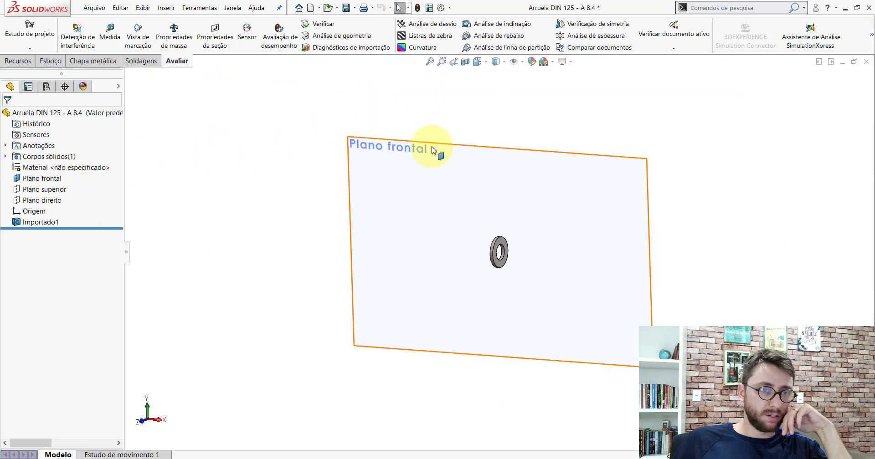
{"action": "left_click", "coordinate": [366, 140]}
{"action": "left_click_drag", "start_coordinate": [346, 138], "coordinate": [486, 231]}
{"action": "left_click_drag", "start_coordinate": [642, 364], "coordinate": [501, 263]}
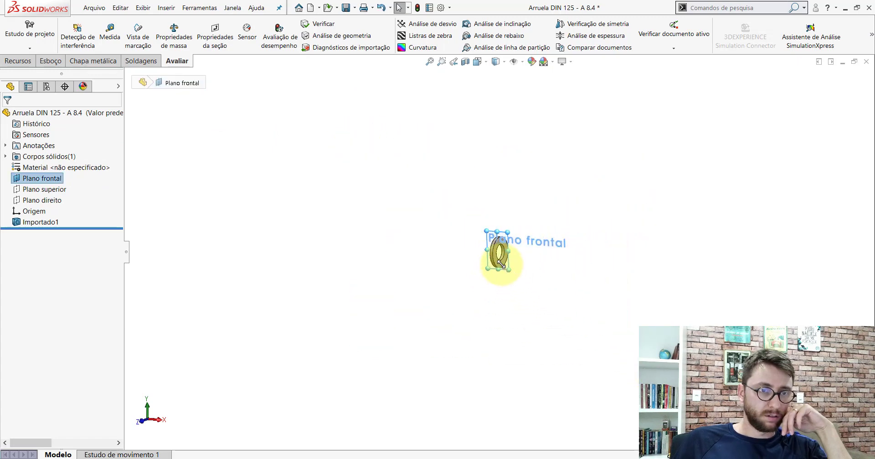
{"action": "key", "text": "ctrl+8"}
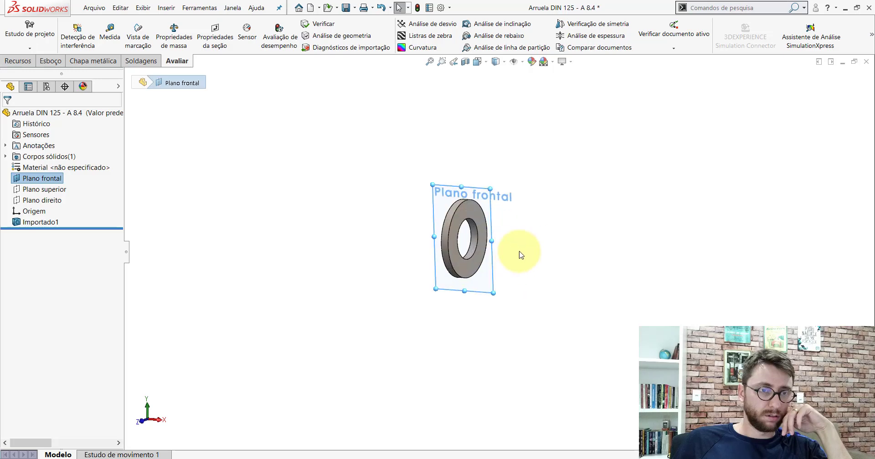
{"action": "left_click", "coordinate": [507, 243]}
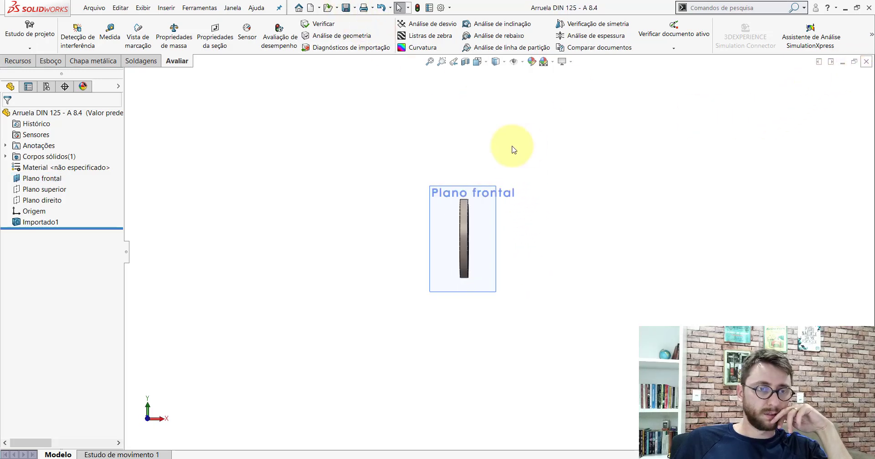
{"action": "key", "text": "ctrl+w"}
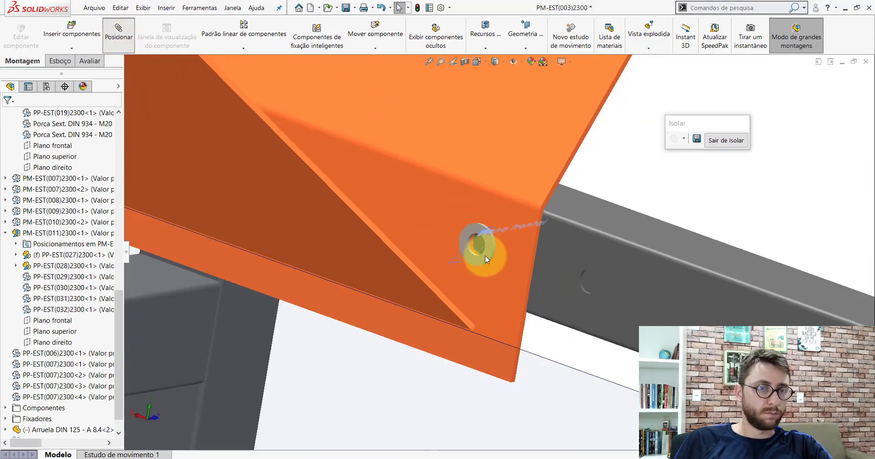
Mate the washer's front plane parallel to the plate's side face (Paralelo130).
{"action": "scroll", "coordinate": [490, 251], "scroll_direction": "down", "scroll_amount": 3}
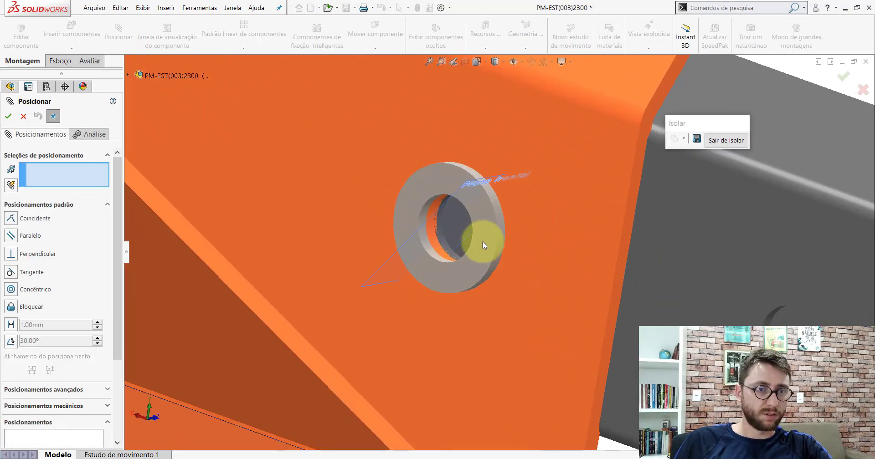
{"action": "left_click", "coordinate": [445, 215]}
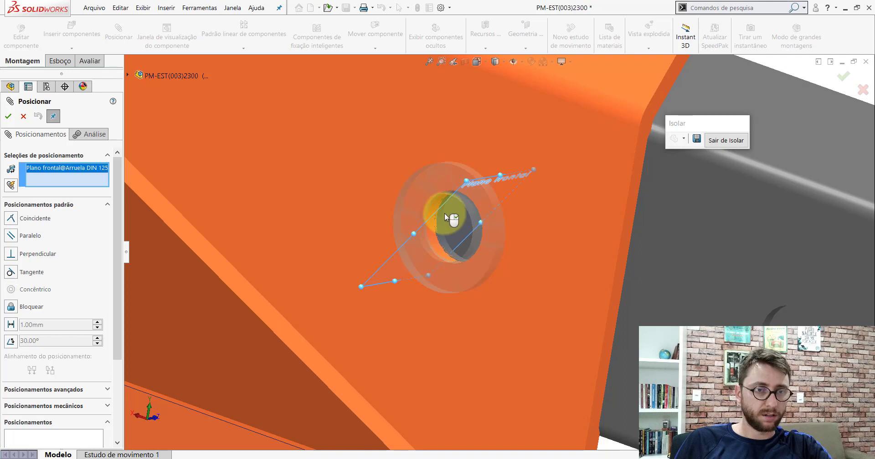
{"action": "left_click", "coordinate": [633, 208]}
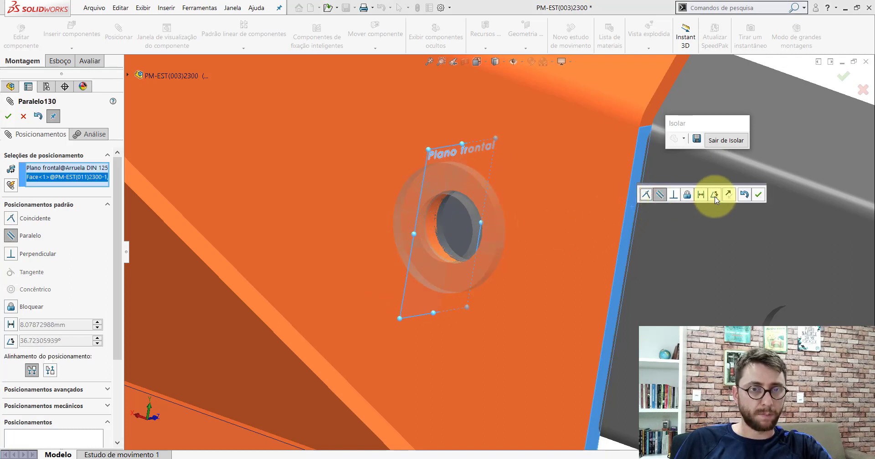
{"action": "left_click", "coordinate": [763, 196]}
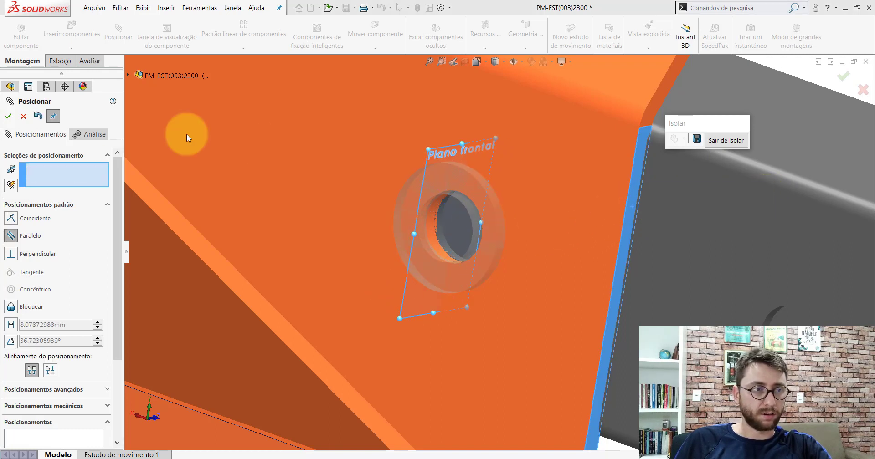
{"action": "left_click", "coordinate": [22, 117]}
Inspect the plate corner and hide the washer's front plane.
{"action": "scroll", "coordinate": [595, 231], "scroll_direction": "up", "scroll_amount": 5}
{"action": "scroll", "coordinate": [593, 235], "scroll_direction": "up", "scroll_amount": 3}
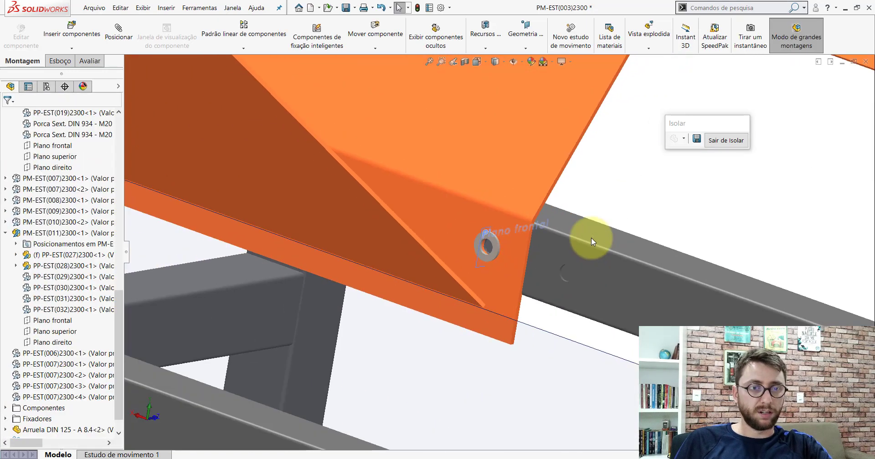
{"action": "scroll", "coordinate": [591, 237], "scroll_direction": "up", "scroll_amount": 3}
{"action": "scroll", "coordinate": [495, 248], "scroll_direction": "up", "scroll_amount": 2}
{"action": "scroll", "coordinate": [523, 255], "scroll_direction": "down", "scroll_amount": 4}
{"action": "scroll", "coordinate": [510, 216], "scroll_direction": "down", "scroll_amount": 3}
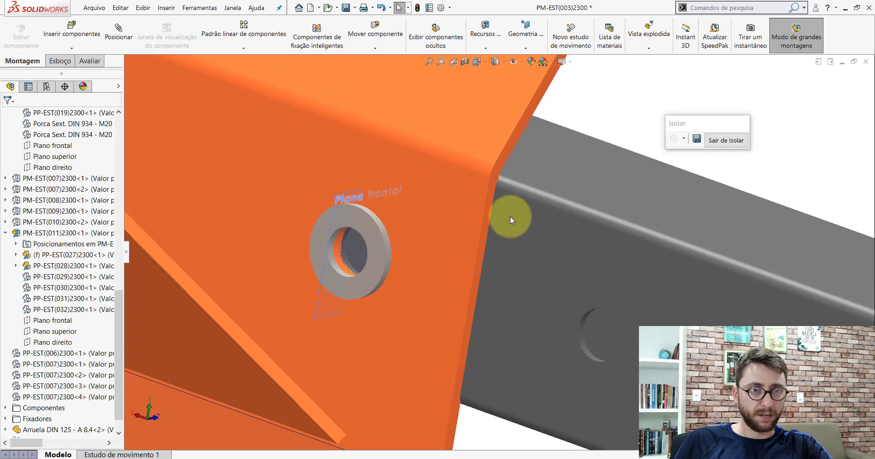
{"action": "scroll", "coordinate": [510, 216], "scroll_direction": "down", "scroll_amount": 2}
{"action": "mouse_move", "coordinate": [487, 189]}
{"action": "middle_mouse_down"}
{"action": "mouse_move", "coordinate": [440, 197]}
{"action": "mouse_move", "coordinate": [499, 242]}
{"action": "middle_mouse_up"}
{"action": "left_click", "coordinate": [468, 210]}
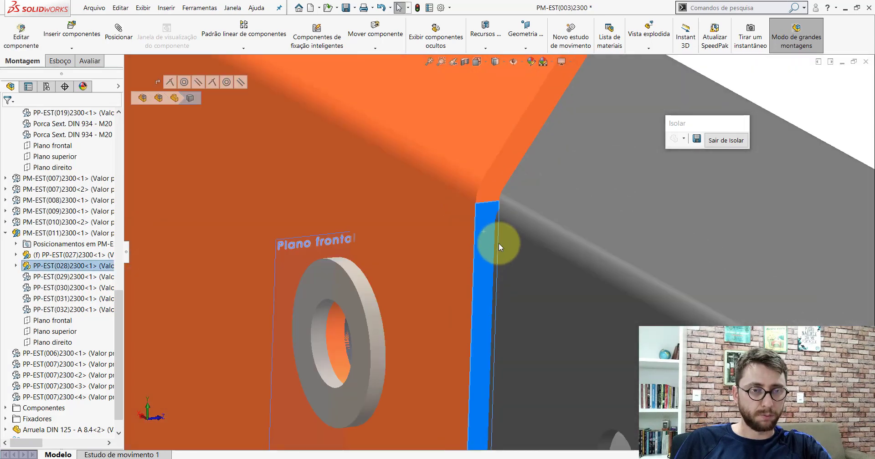
{"action": "scroll", "coordinate": [497, 245], "scroll_direction": "up", "scroll_amount": 3}
{"action": "left_click", "coordinate": [586, 172]}
{"action": "scroll", "coordinate": [560, 207], "scroll_direction": "down", "scroll_amount": 3}
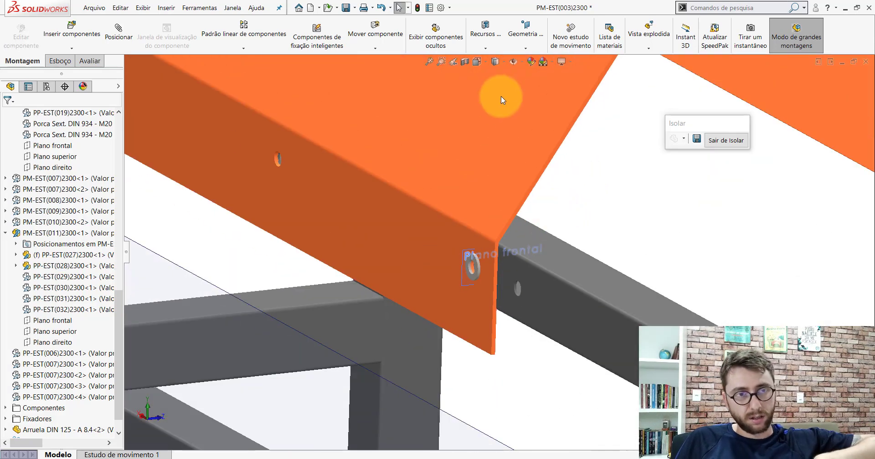
{"action": "left_click", "coordinate": [513, 62]}
{"action": "scroll", "coordinate": [506, 270], "scroll_direction": "down", "scroll_amount": 3}
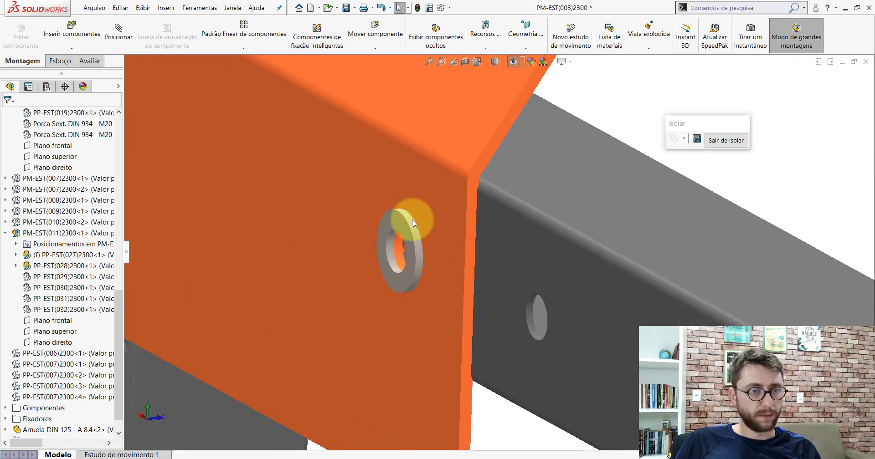
Start Copy with Mates on the placed washer and advance to new mate references.
{"action": "left_click", "coordinate": [399, 218]}
{"action": "right_click", "coordinate": [398, 218]}
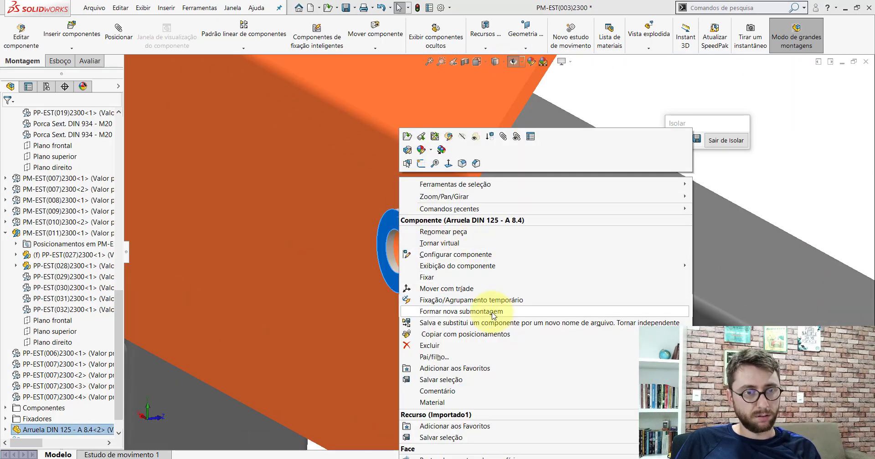
{"action": "left_click", "coordinate": [486, 335]}
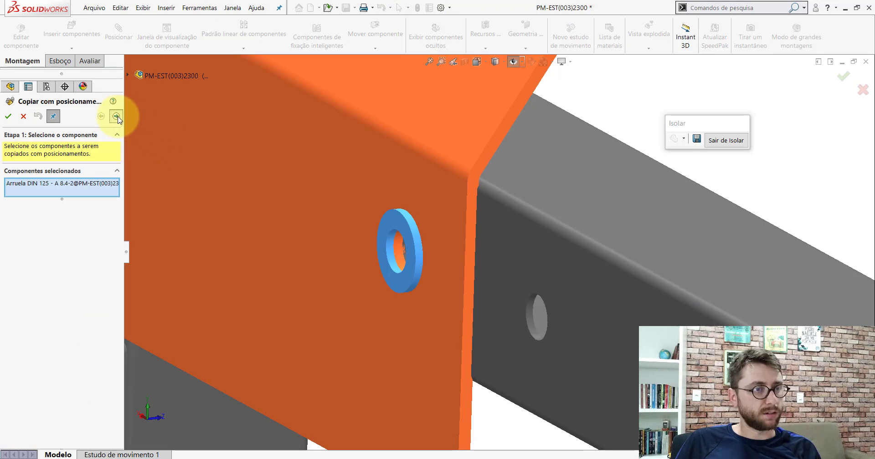
{"action": "left_click", "coordinate": [116, 118]}
Pick the next plate hole for the concentric mate and repeat Paralelo130.
{"action": "scroll", "coordinate": [469, 253], "scroll_direction": "up", "scroll_amount": 5}
{"action": "scroll", "coordinate": [405, 199], "scroll_direction": "down", "scroll_amount": 2}
{"action": "scroll", "coordinate": [444, 237], "scroll_direction": "down", "scroll_amount": 3}
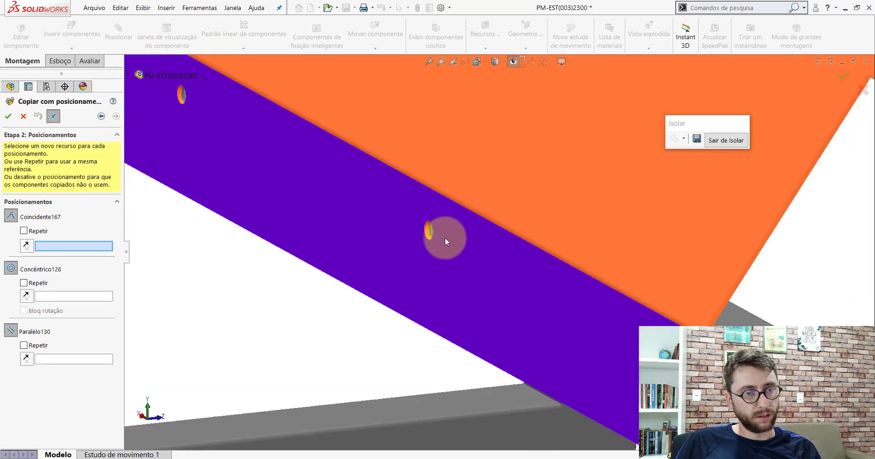
{"action": "scroll", "coordinate": [445, 237], "scroll_direction": "down", "scroll_amount": 2}
{"action": "scroll", "coordinate": [448, 228], "scroll_direction": "down", "scroll_amount": 2}
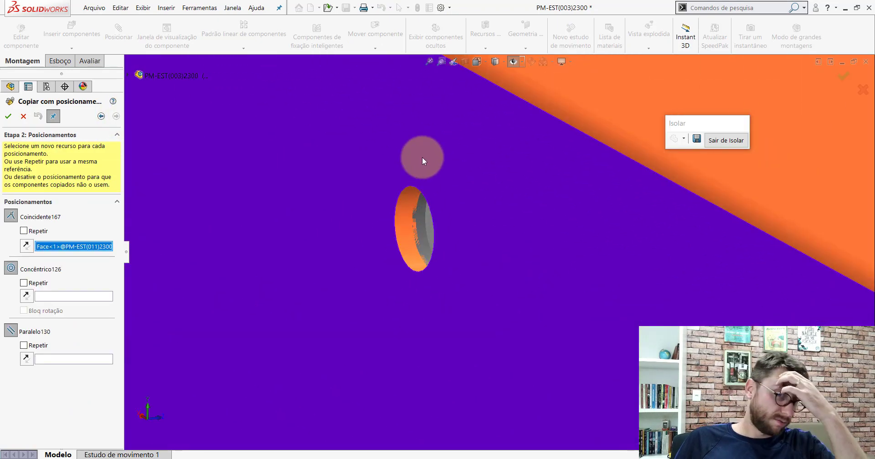
{"action": "left_click", "coordinate": [400, 208]}
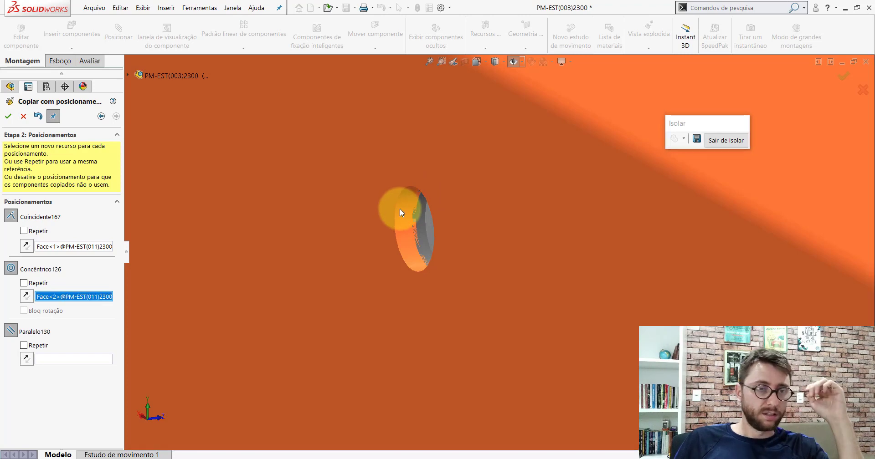
{"action": "scroll", "coordinate": [460, 248], "scroll_direction": "up", "scroll_amount": 5}
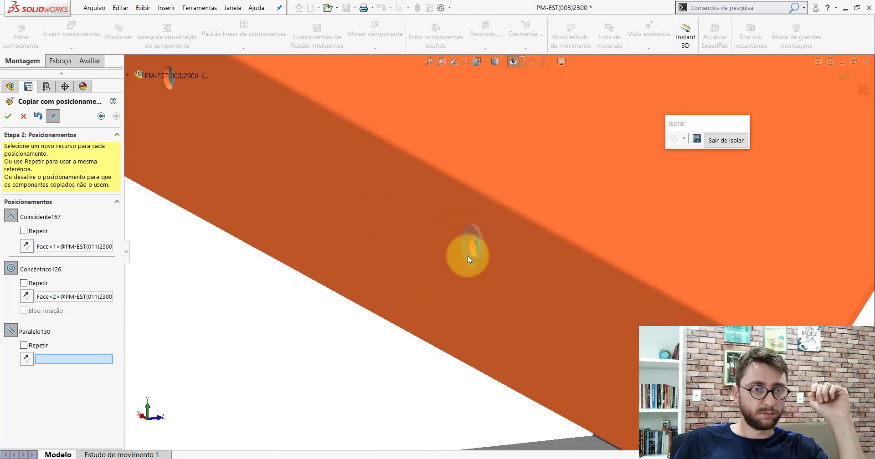
{"action": "scroll", "coordinate": [467, 256], "scroll_direction": "up", "scroll_amount": 3}
{"action": "scroll", "coordinate": [578, 303], "scroll_direction": "down", "scroll_amount": 3}
{"action": "scroll", "coordinate": [523, 225], "scroll_direction": "down", "scroll_amount": 2}
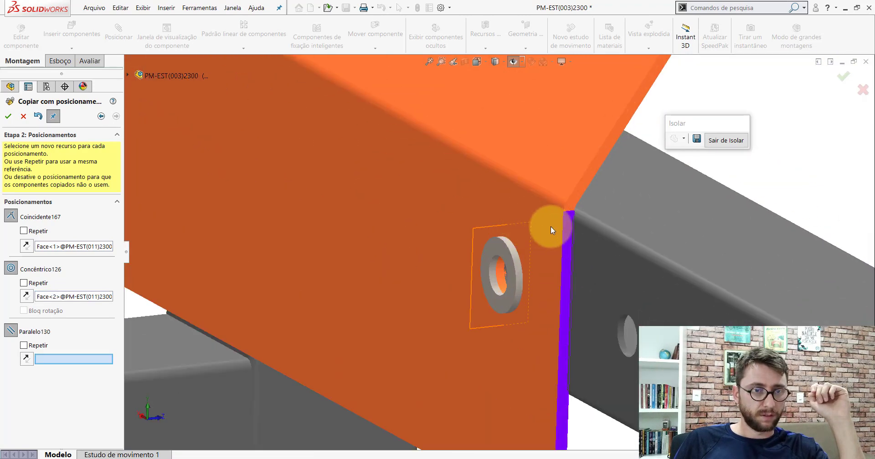
{"action": "left_click", "coordinate": [24, 346]}
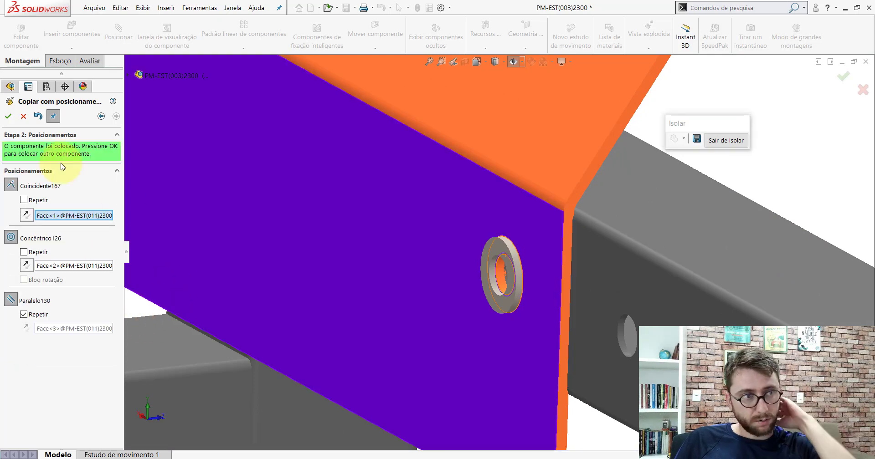
Place the first copy, then seat another washer on the plate face and its hole.
{"action": "left_click", "coordinate": [8, 116]}
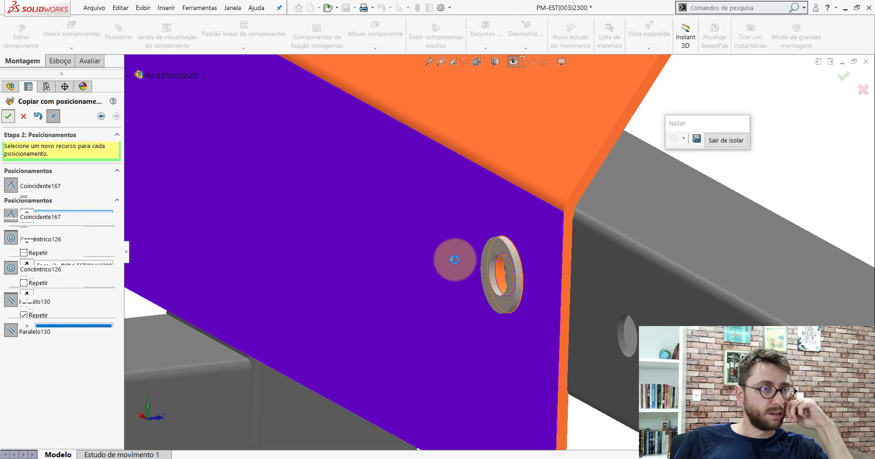
{"action": "scroll", "coordinate": [455, 259], "scroll_direction": "up", "scroll_amount": 3}
{"action": "scroll", "coordinate": [455, 260], "scroll_direction": "up", "scroll_amount": 2}
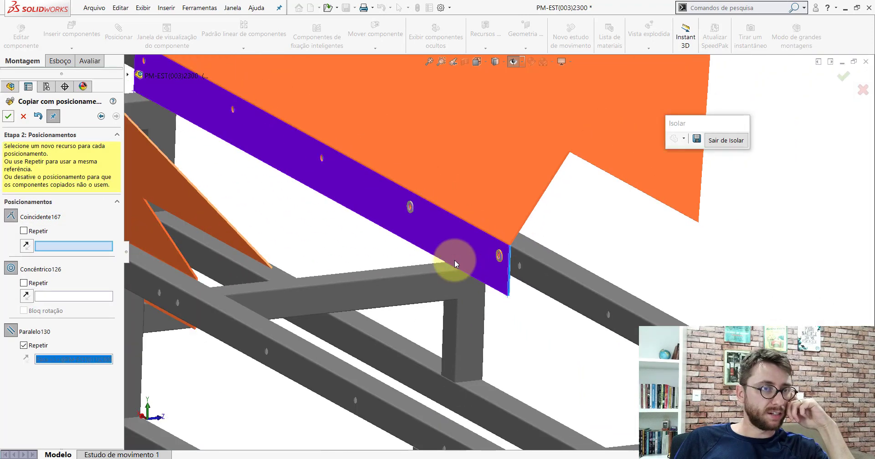
{"action": "scroll", "coordinate": [342, 176], "scroll_direction": "down", "scroll_amount": 1}
{"action": "scroll", "coordinate": [355, 177], "scroll_direction": "down", "scroll_amount": 3}
{"action": "scroll", "coordinate": [373, 172], "scroll_direction": "down", "scroll_amount": 2}
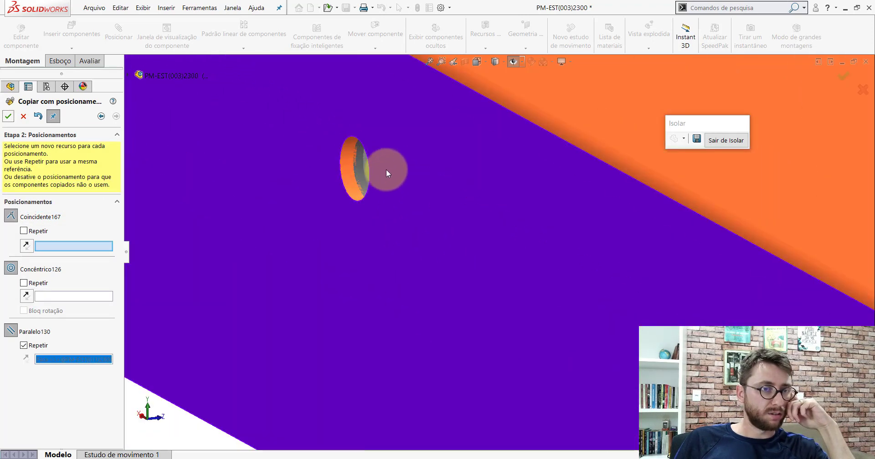
{"action": "left_click", "coordinate": [364, 165]}
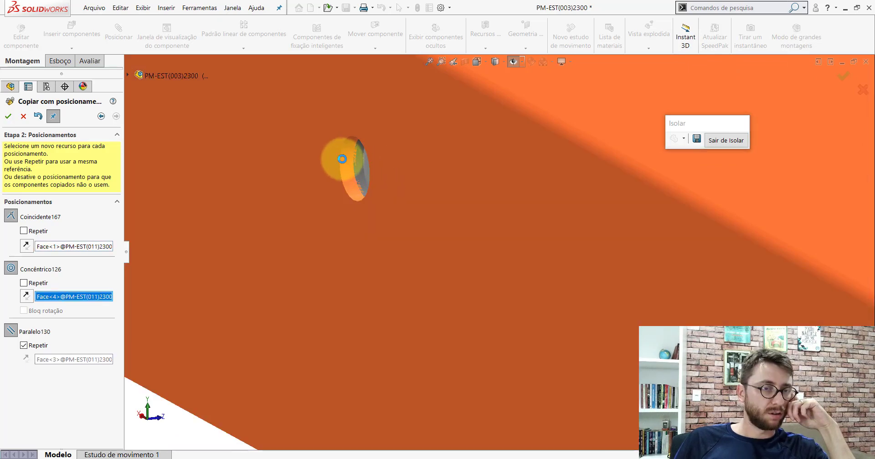
{"action": "left_click", "coordinate": [331, 177]}
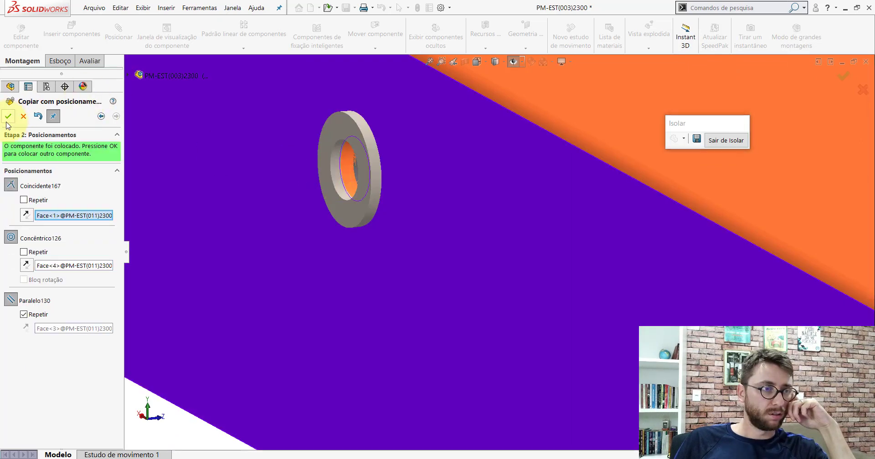
{"action": "right_click", "coordinate": [448, 209]}
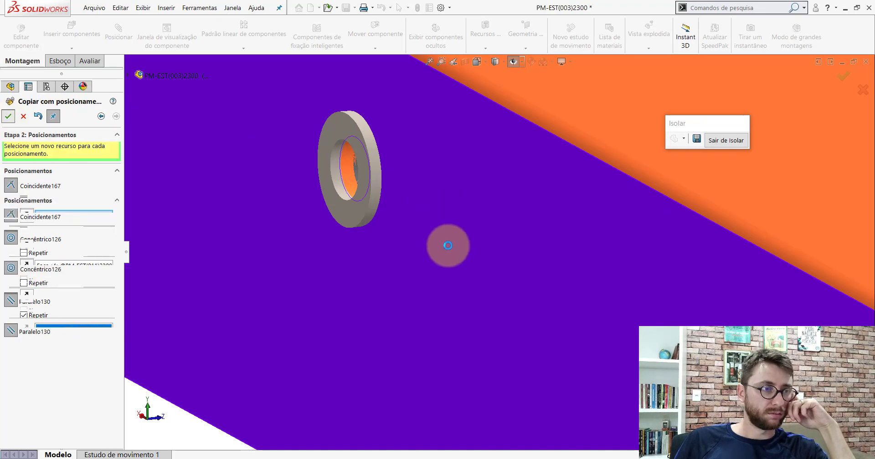
Seat another washer copy on the next plate hole's face and bore.
{"action": "middle_click_drag", "start_coordinate": [448, 250], "coordinate": [373, 184]}
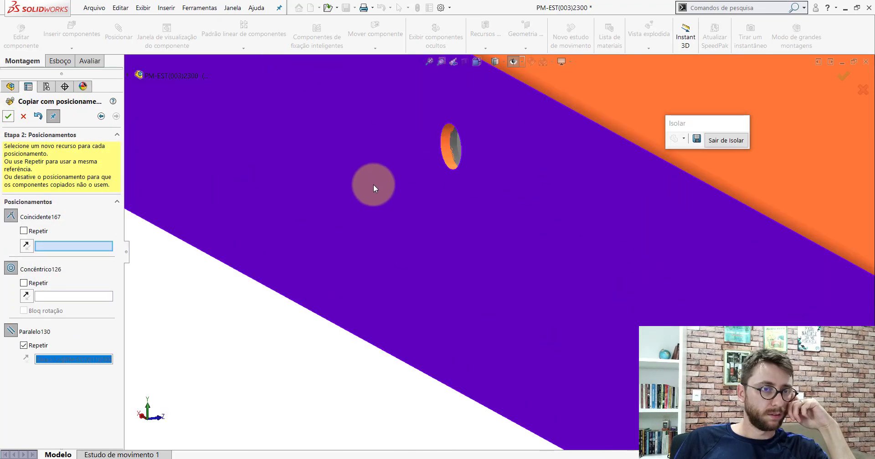
{"action": "left_click", "coordinate": [404, 172]}
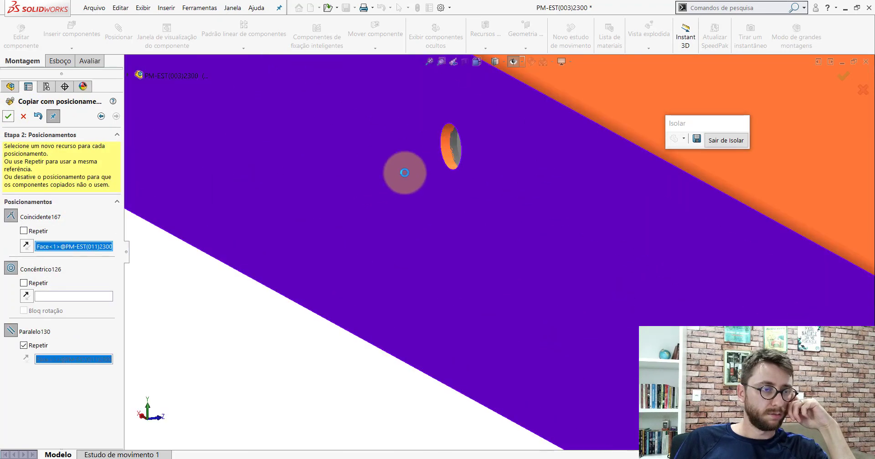
{"action": "left_click", "coordinate": [446, 139]}
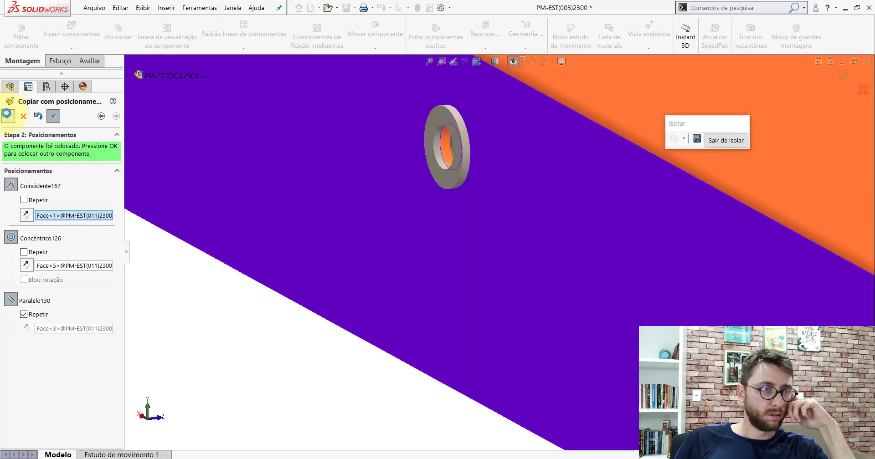
{"action": "left_click", "coordinate": [7, 115]}
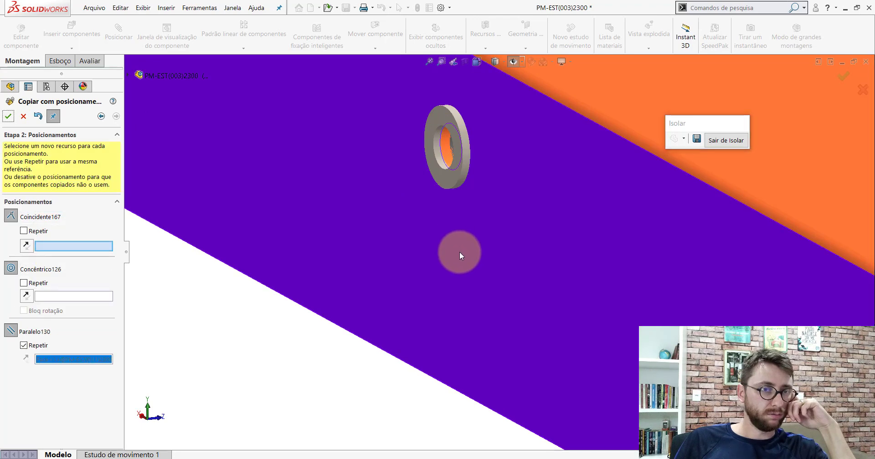
Seat a final washer copy on the plate face around the next hole and finish.
{"action": "scroll", "coordinate": [459, 251], "scroll_direction": "up", "scroll_amount": 5}
{"action": "scroll", "coordinate": [448, 188], "scroll_direction": "down", "scroll_amount": 5}
{"action": "scroll", "coordinate": [450, 177], "scroll_direction": "down", "scroll_amount": 5}
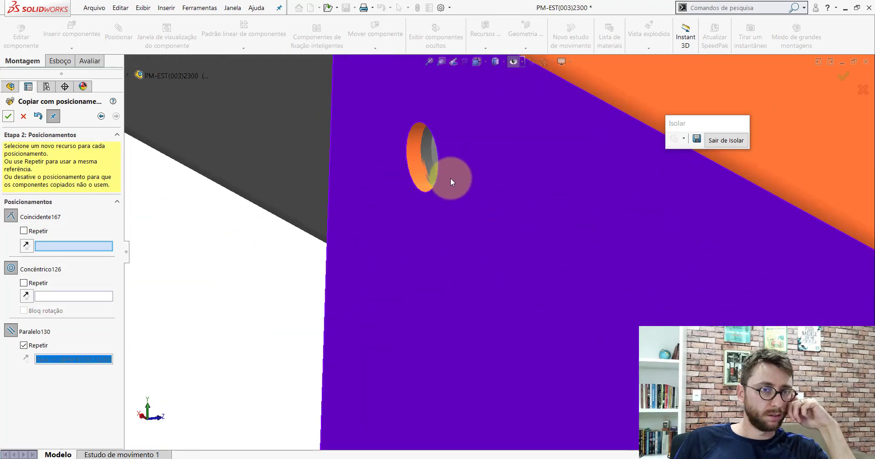
{"action": "left_click", "coordinate": [450, 178]}
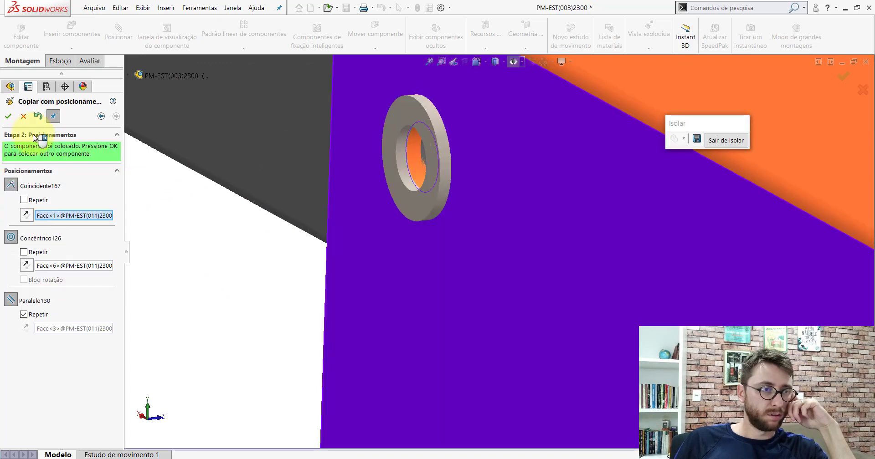
{"action": "key", "text": "Return"}
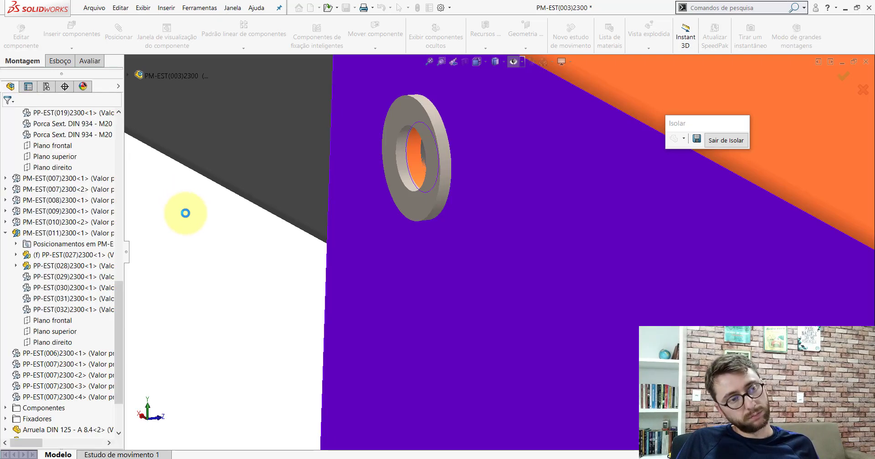
Ctrl-drag a duplicate DIN 125 washer from the orange plate toward the beam.
{"action": "scroll", "coordinate": [507, 282], "scroll_direction": "up", "scroll_amount": 5}
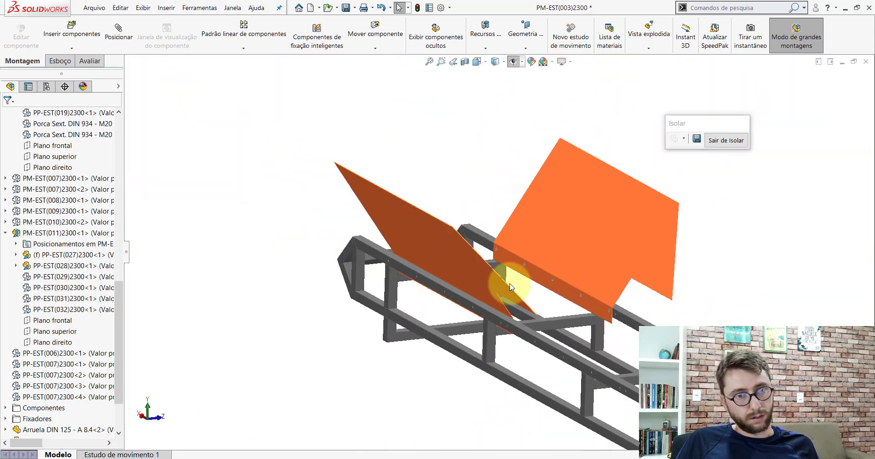
{"action": "scroll", "coordinate": [722, 312], "scroll_direction": "down", "scroll_amount": 4}
{"action": "scroll", "coordinate": [607, 319], "scroll_direction": "down", "scroll_amount": 4}
{"action": "scroll", "coordinate": [606, 319], "scroll_direction": "down", "scroll_amount": 3}
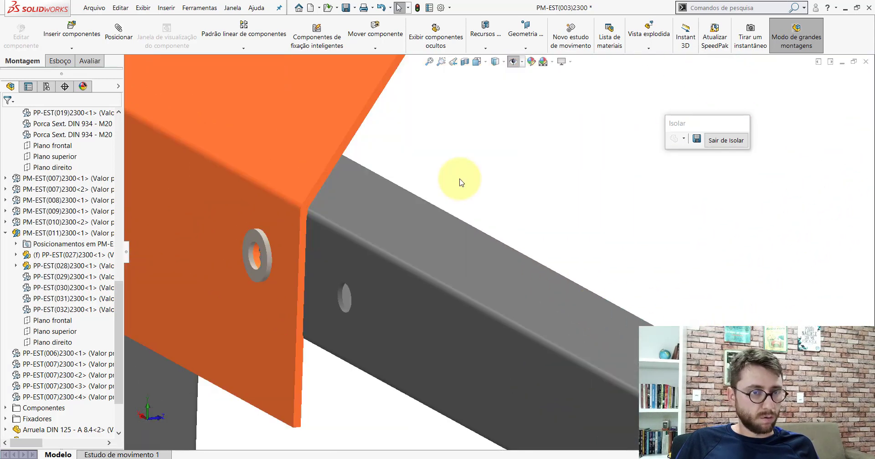
{"action": "left_click_drag", "start_coordinate": [253, 233], "coordinate": [487, 153], "text": "ctrl"}
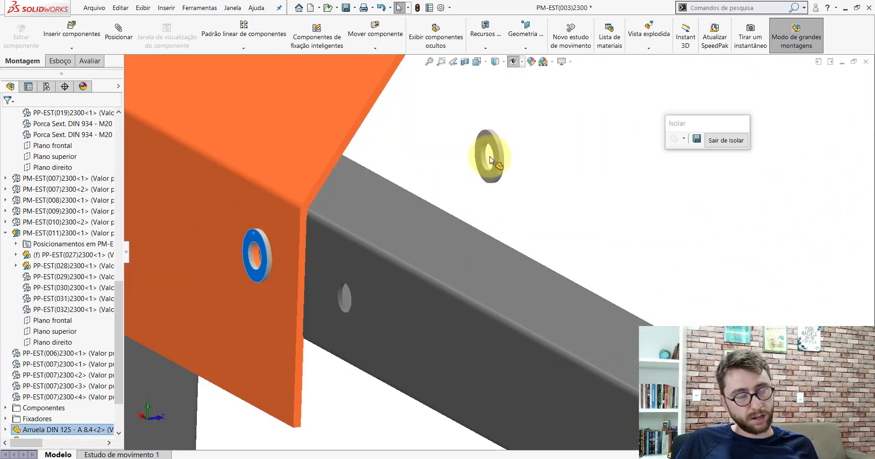
{"action": "left_click", "coordinate": [524, 221]}
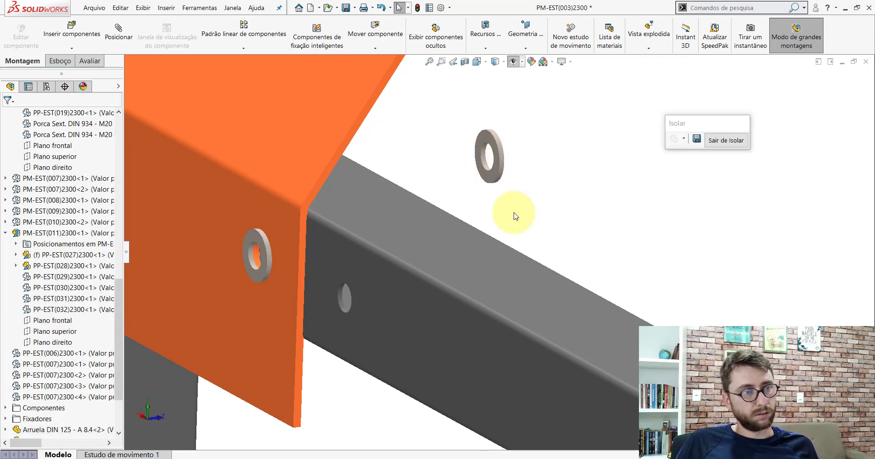
Mate the new washer's flat face coincident with the grey beam face.
{"action": "left_click", "coordinate": [118, 31]}
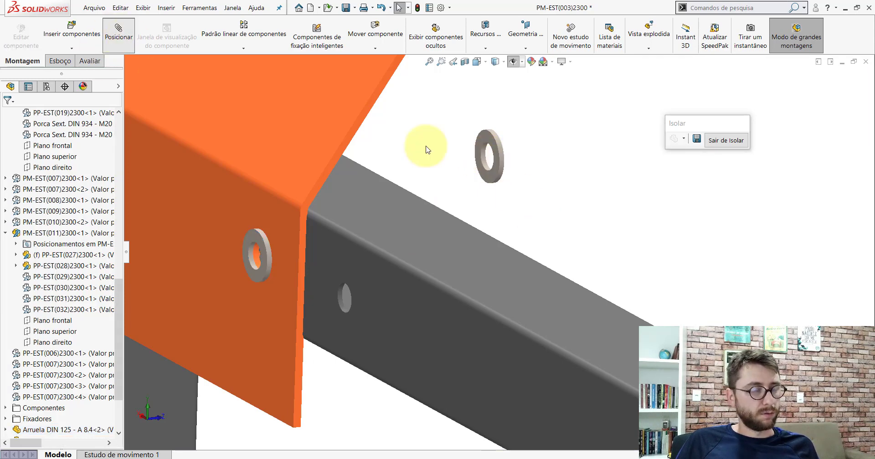
{"action": "left_click", "coordinate": [484, 143]}
{"action": "mouse_move", "coordinate": [484, 142]}
{"action": "middle_mouse_down"}
{"action": "mouse_move", "coordinate": [465, 195]}
{"action": "mouse_move", "coordinate": [415, 229]}
{"action": "mouse_move", "coordinate": [341, 235]}
{"action": "mouse_move", "coordinate": [459, 264]}
{"action": "middle_mouse_up"}
{"action": "scroll", "coordinate": [500, 264], "scroll_direction": "down", "scroll_amount": 3}
{"action": "scroll", "coordinate": [499, 264], "scroll_direction": "down", "scroll_amount": 3}
{"action": "left_click", "coordinate": [476, 244]}
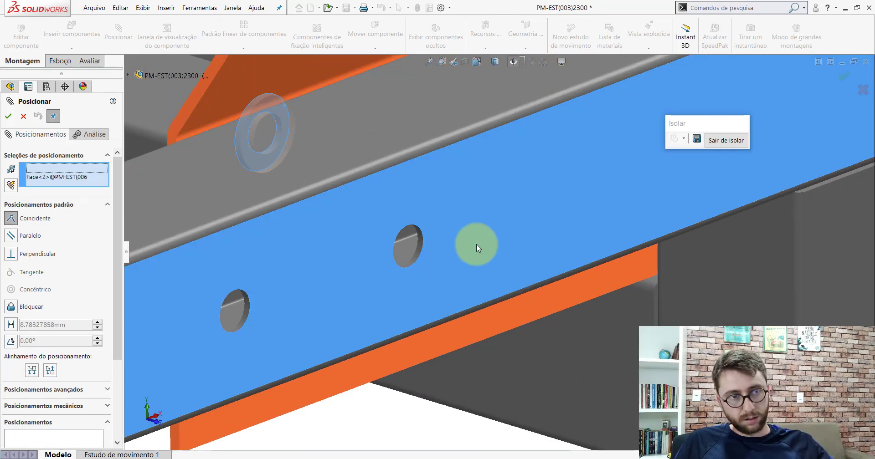
{"action": "left_click", "coordinate": [602, 239]}
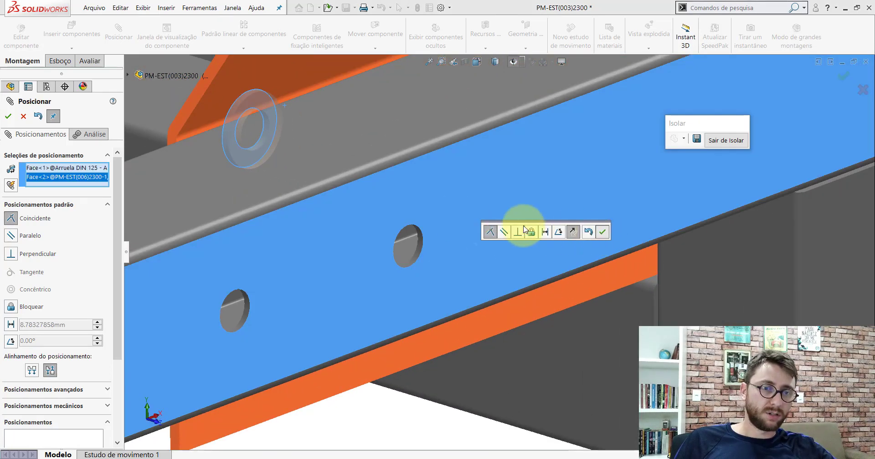
Make the washer's bore concentric with the beam hole.
{"action": "scroll", "coordinate": [314, 155], "scroll_direction": "down", "scroll_amount": 5}
{"action": "left_click", "coordinate": [263, 121]}
{"action": "scroll", "coordinate": [531, 272], "scroll_direction": "up", "scroll_amount": 3}
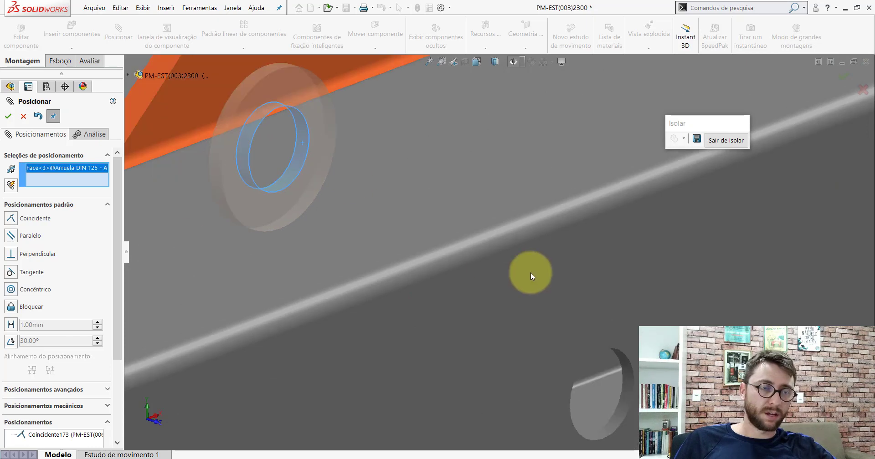
{"action": "scroll", "coordinate": [560, 299], "scroll_direction": "up", "scroll_amount": 3}
{"action": "scroll", "coordinate": [513, 279], "scroll_direction": "down", "scroll_amount": 5}
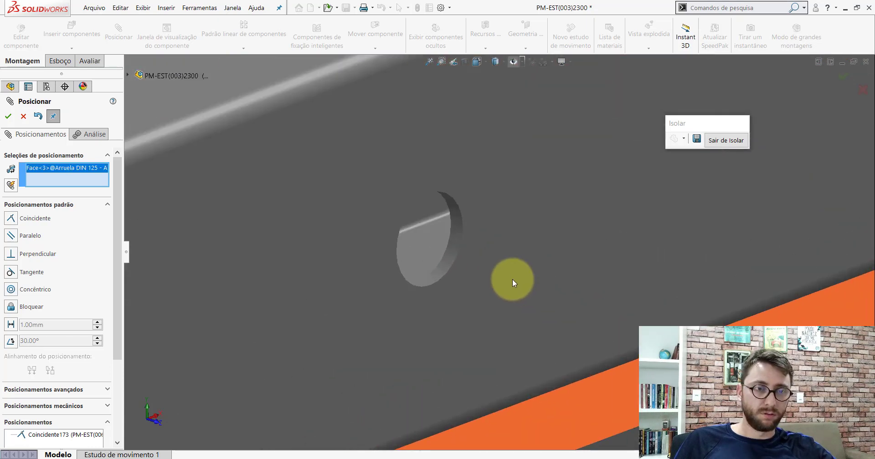
{"action": "left_click", "coordinate": [455, 226]}
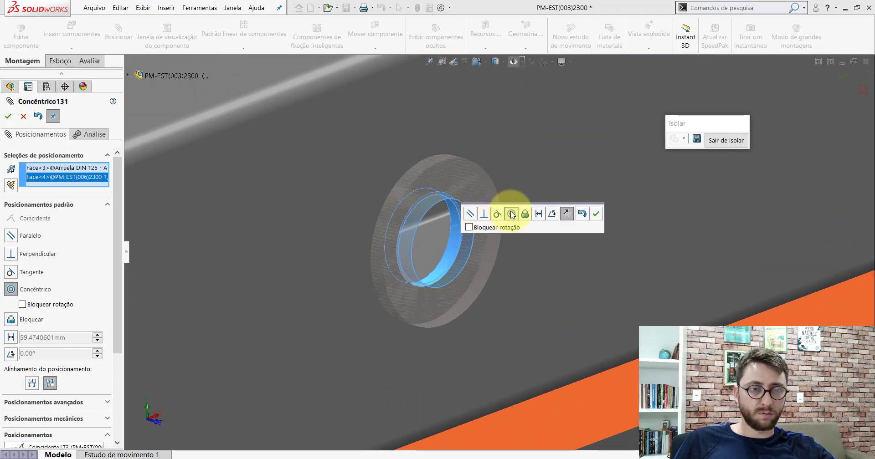
{"action": "left_click", "coordinate": [597, 213]}
Mate the washer's Plano frontal parallel to the beam edge face (Paralelo136).
{"action": "scroll", "coordinate": [542, 191], "scroll_direction": "up", "scroll_amount": 3}
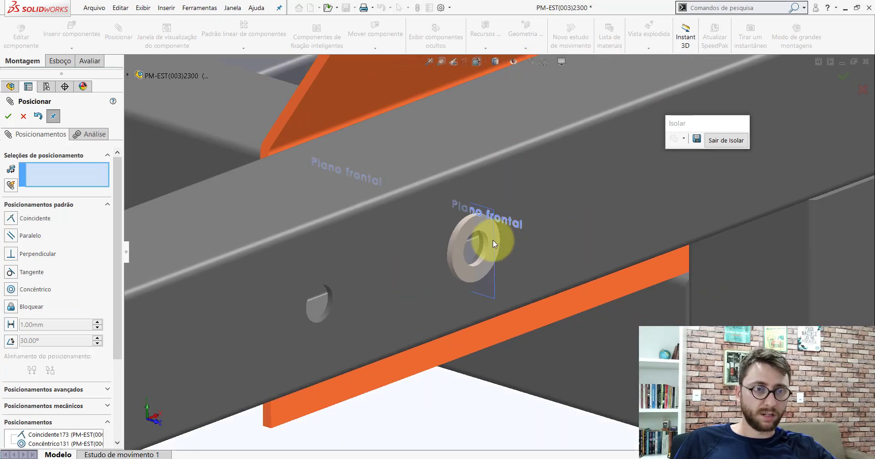
{"action": "left_click", "coordinate": [492, 240]}
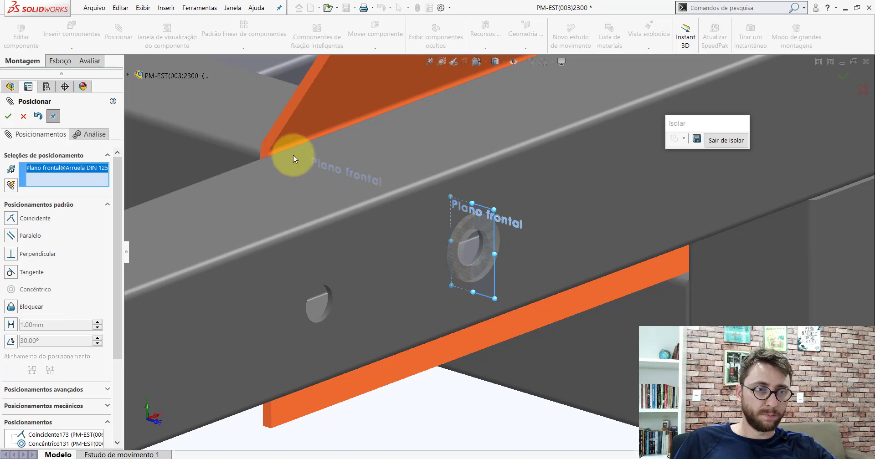
{"action": "mouse_move", "coordinate": [293, 159]}
{"action": "middle_mouse_down"}
{"action": "mouse_move", "coordinate": [296, 178]}
{"action": "mouse_move", "coordinate": [299, 170]}
{"action": "mouse_move", "coordinate": [325, 189]}
{"action": "mouse_move", "coordinate": [272, 171]}
{"action": "middle_mouse_up"}
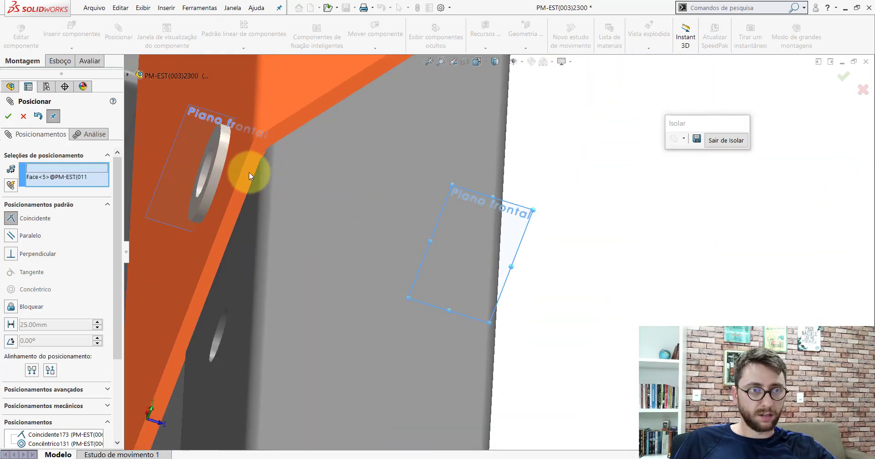
{"action": "left_click", "coordinate": [249, 172]}
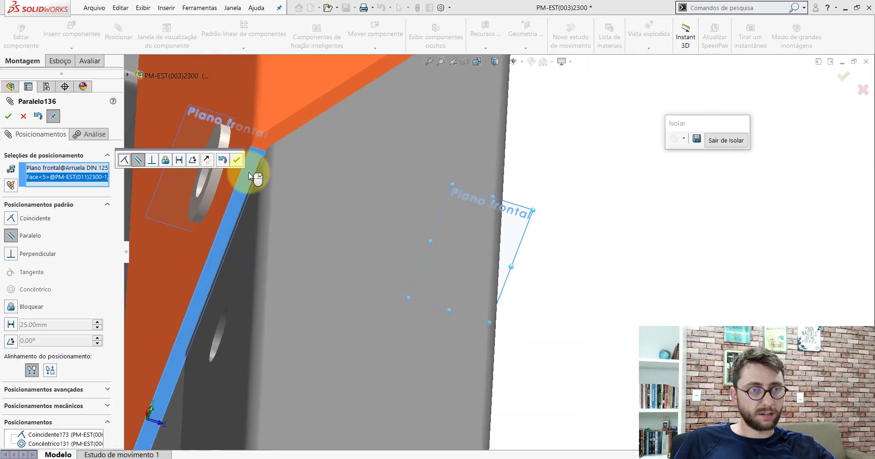
{"action": "left_click", "coordinate": [8, 116]}
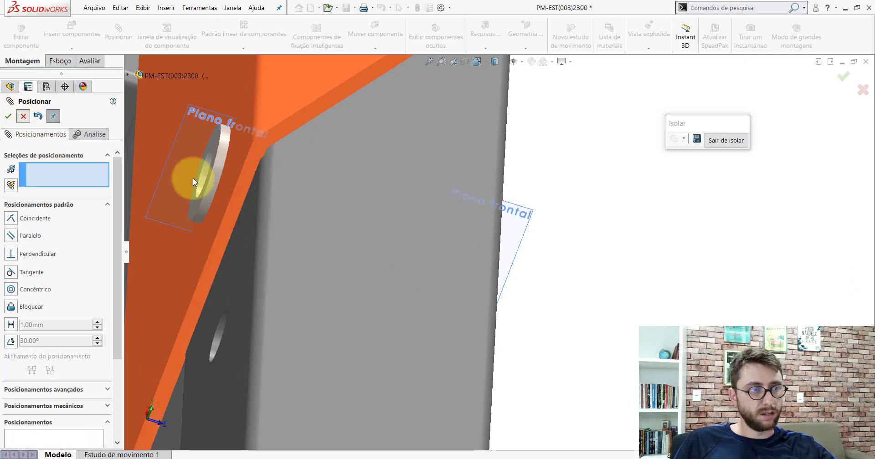
{"action": "middle_click_drag", "start_coordinate": [562, 243], "coordinate": [487, 105]}
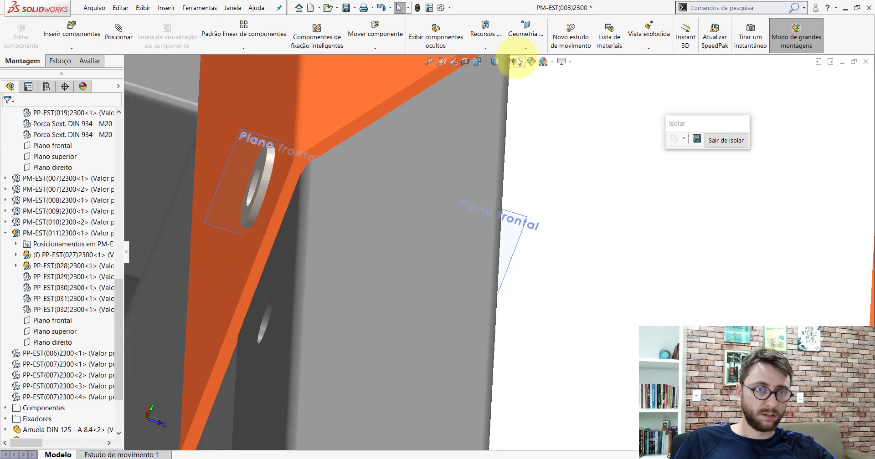
{"action": "middle_click_drag", "start_coordinate": [541, 190], "coordinate": [602, 310]}
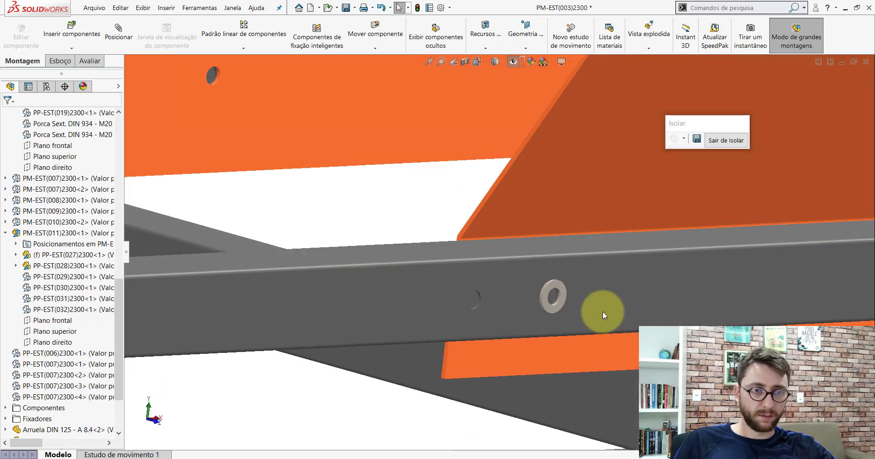
{"action": "scroll", "coordinate": [602, 311], "scroll_direction": "down", "scroll_amount": 3}
Copy the DIN 125 washer with its mates, repeating Paralelo136, and seat the first copy on the beam face.
{"action": "right_click", "coordinate": [492, 251]}
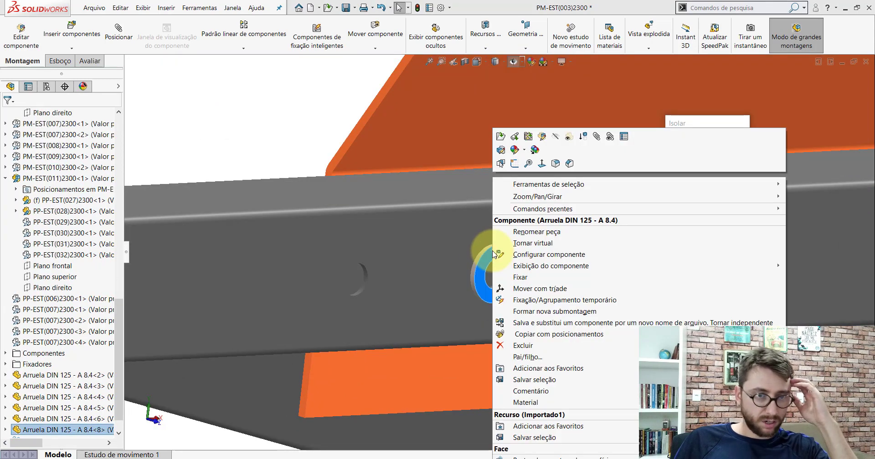
{"action": "left_click", "coordinate": [547, 334]}
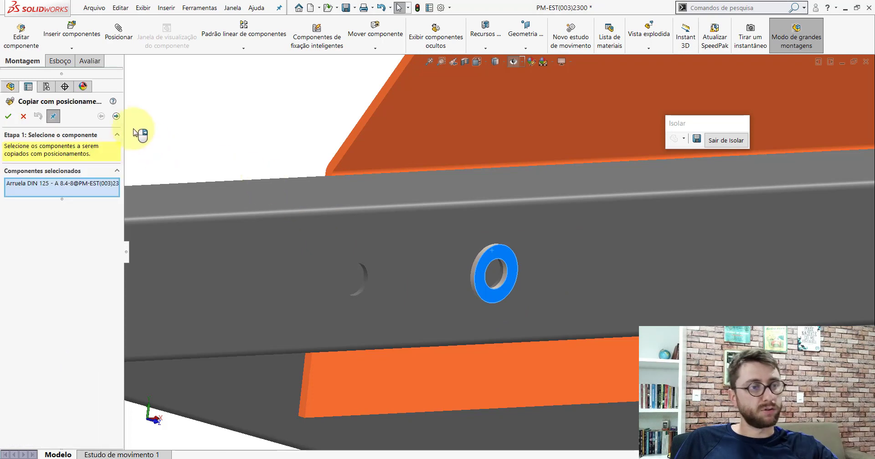
{"action": "left_click", "coordinate": [116, 116]}
{"action": "scroll", "coordinate": [590, 277], "scroll_direction": "up", "scroll_amount": 3}
{"action": "scroll", "coordinate": [533, 234], "scroll_direction": "down", "scroll_amount": 2}
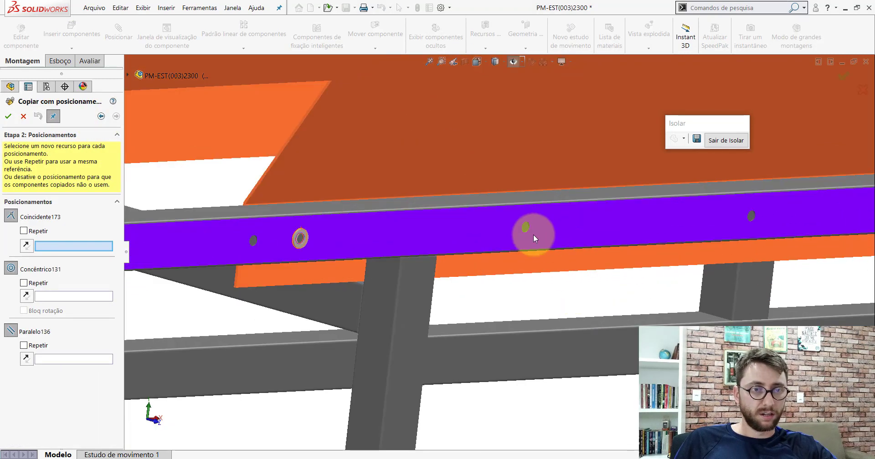
{"action": "scroll", "coordinate": [533, 234], "scroll_direction": "down", "scroll_amount": 2}
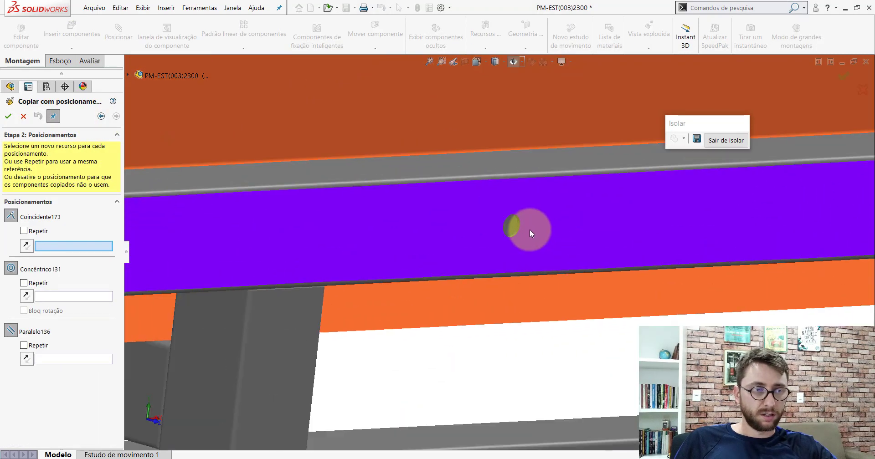
{"action": "left_click", "coordinate": [25, 346]}
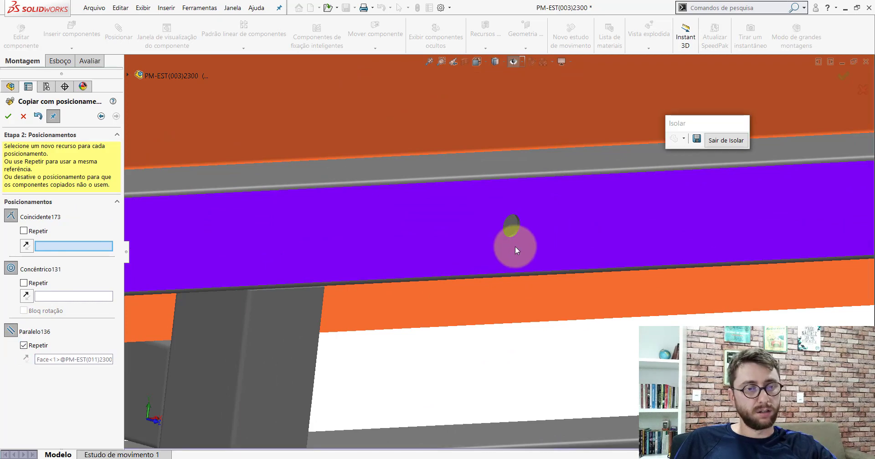
{"action": "scroll", "coordinate": [511, 200], "scroll_direction": "down", "scroll_amount": 3}
{"action": "left_click", "coordinate": [509, 200]}
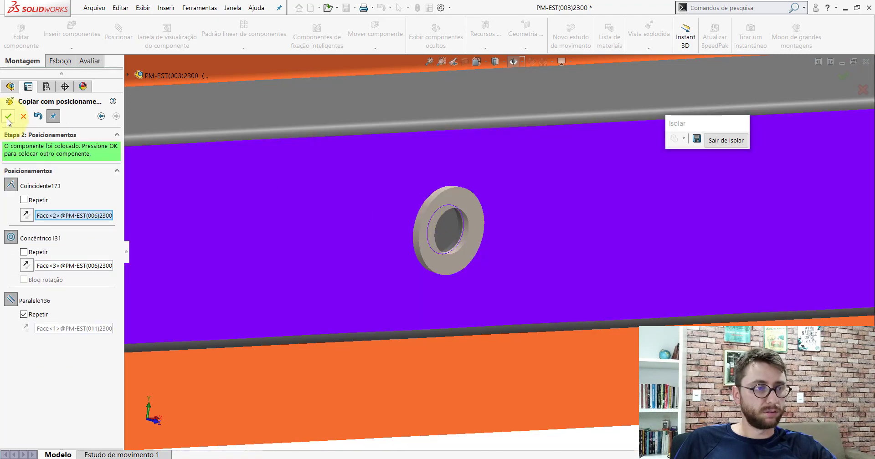
{"action": "left_click", "coordinate": [7, 117]}
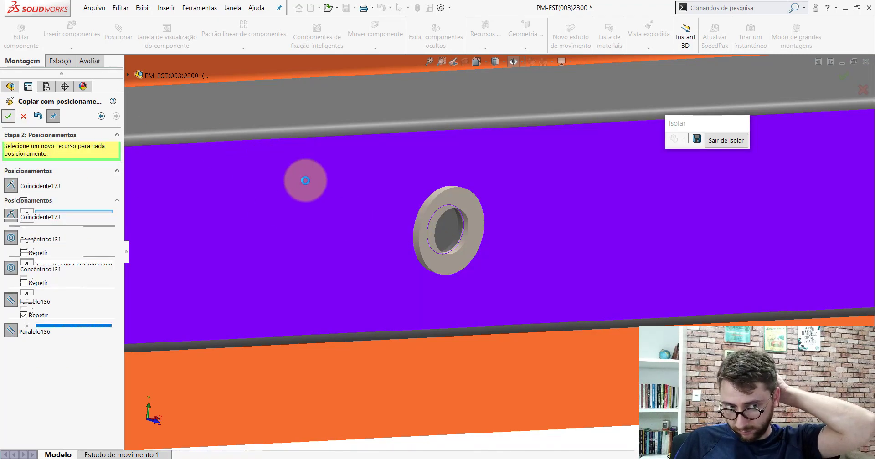
Place two more washer copies flush on the beam face, each centred on its own hole.
{"action": "scroll", "coordinate": [586, 261], "scroll_direction": "up", "scroll_amount": 5}
{"action": "scroll", "coordinate": [591, 261], "scroll_direction": "down", "scroll_amount": 3}
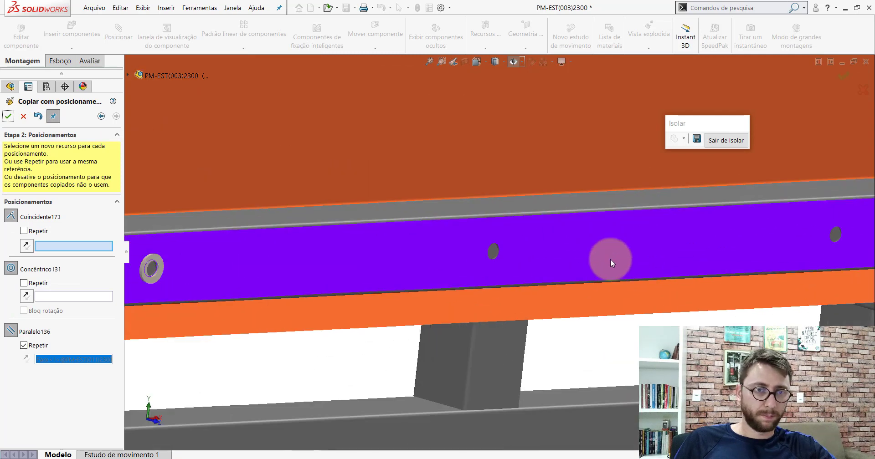
{"action": "scroll", "coordinate": [495, 245], "scroll_direction": "down", "scroll_amount": 2}
{"action": "scroll", "coordinate": [494, 245], "scroll_direction": "down", "scroll_amount": 1}
{"action": "left_click", "coordinate": [533, 237]}
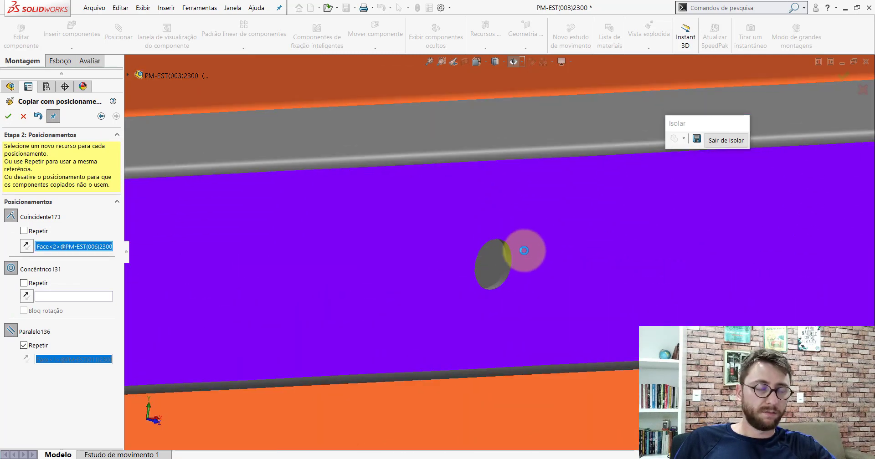
{"action": "left_click", "coordinate": [510, 263]}
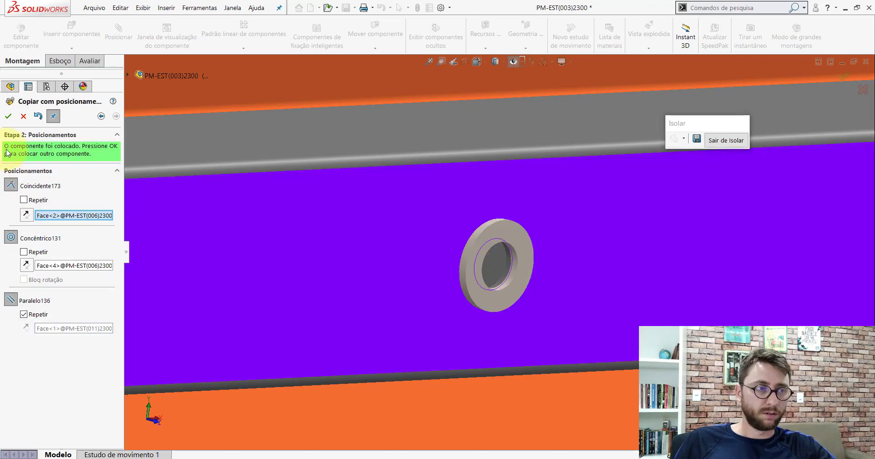
{"action": "left_click", "coordinate": [9, 118]}
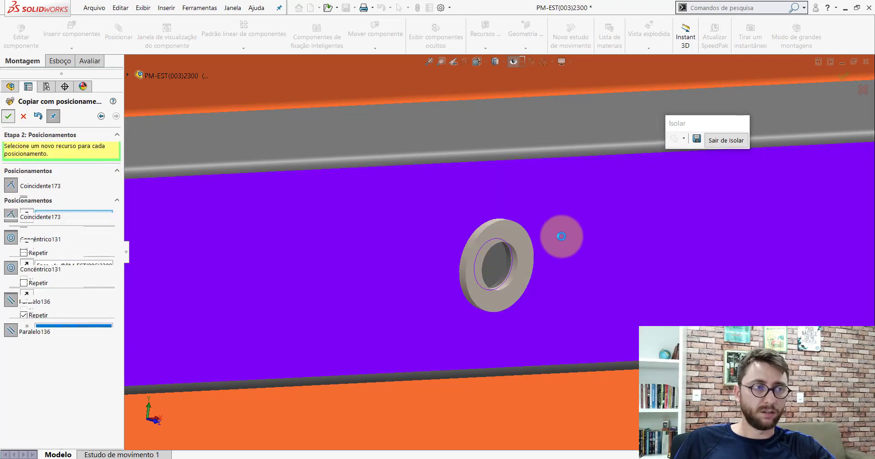
{"action": "scroll", "coordinate": [574, 242], "scroll_direction": "up", "scroll_amount": 3}
{"action": "scroll", "coordinate": [584, 247], "scroll_direction": "up", "scroll_amount": 3}
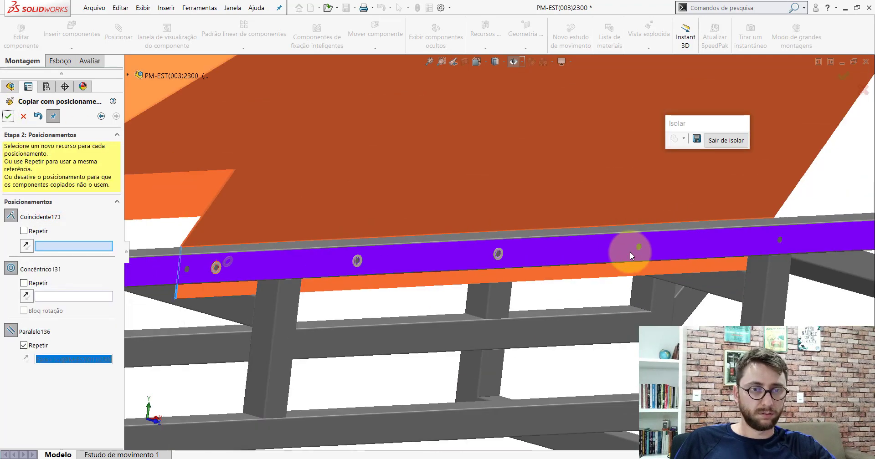
{"action": "scroll", "coordinate": [630, 252], "scroll_direction": "down", "scroll_amount": 2}
{"action": "scroll", "coordinate": [601, 242], "scroll_direction": "down", "scroll_amount": 2}
{"action": "scroll", "coordinate": [542, 226], "scroll_direction": "down", "scroll_amount": 2}
{"action": "left_click", "coordinate": [520, 218]}
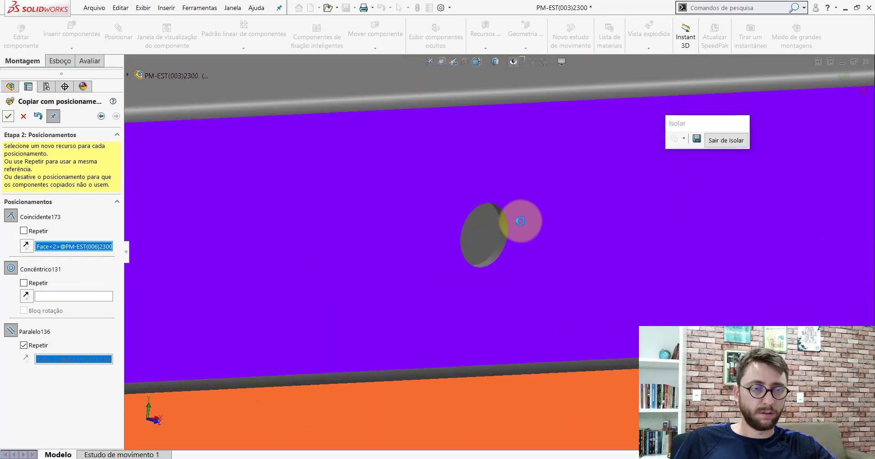
{"action": "left_click", "coordinate": [505, 224]}
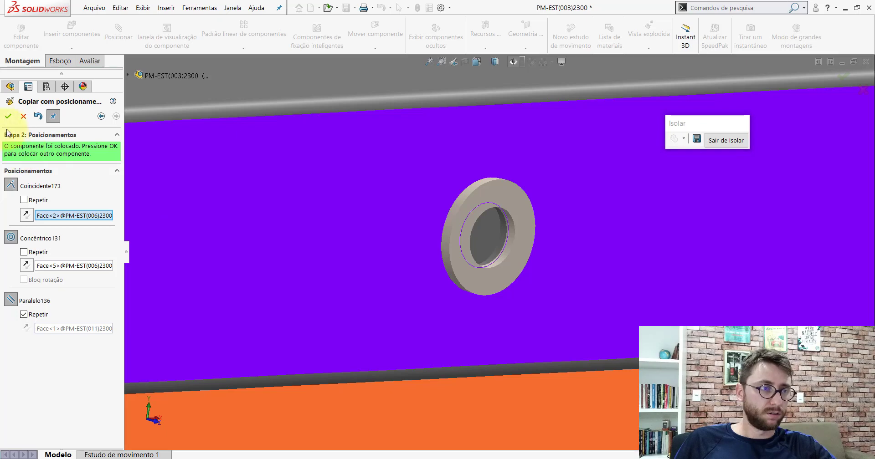
{"action": "left_click", "coordinate": [7, 114]}
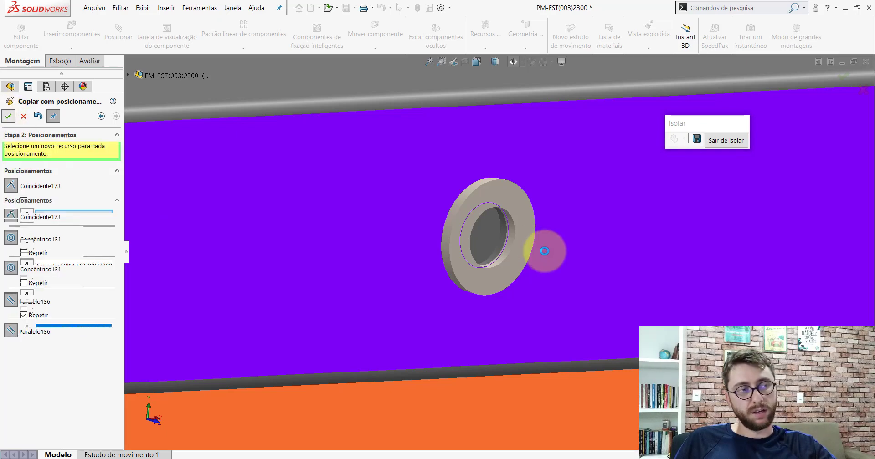
Seat the last washer copy flush on the beam and centred on the final hole.
{"action": "scroll", "coordinate": [660, 278], "scroll_direction": "up", "scroll_amount": 3}
{"action": "scroll", "coordinate": [672, 263], "scroll_direction": "up", "scroll_amount": 2}
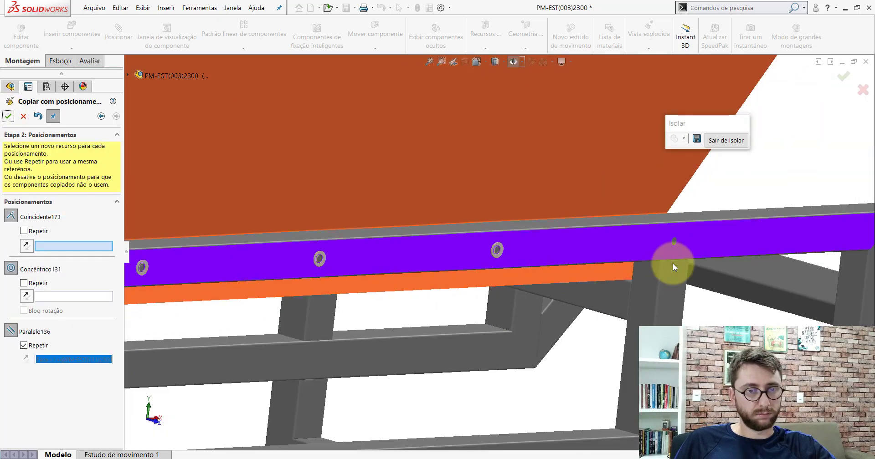
{"action": "scroll", "coordinate": [603, 239], "scroll_direction": "down", "scroll_amount": 2}
{"action": "scroll", "coordinate": [597, 232], "scroll_direction": "down", "scroll_amount": 3}
{"action": "left_click", "coordinate": [585, 221]}
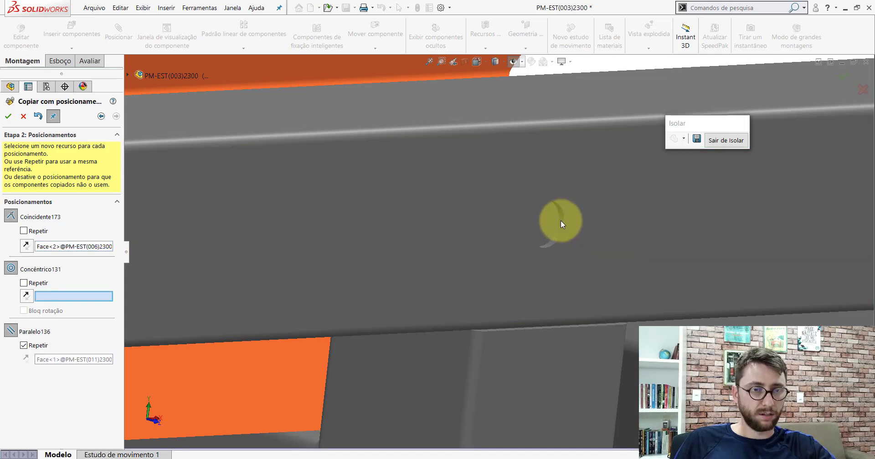
{"action": "left_click", "coordinate": [560, 220]}
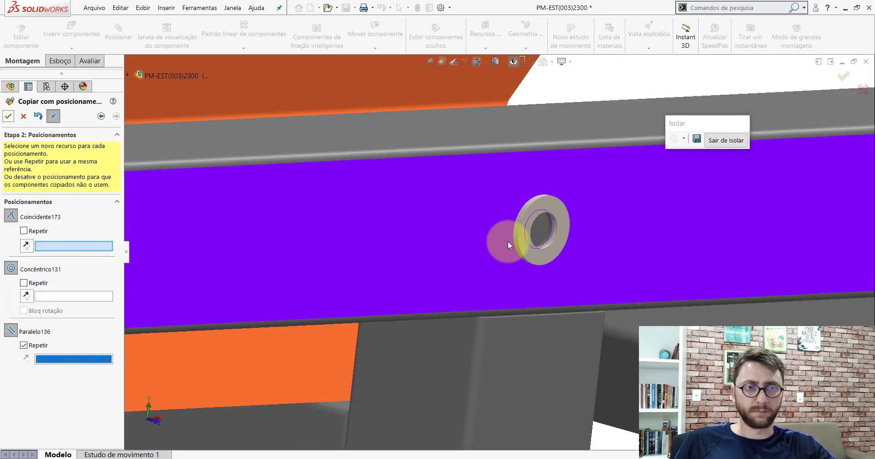
{"action": "scroll", "coordinate": [508, 242], "scroll_direction": "up", "scroll_amount": 3}
{"action": "scroll", "coordinate": [507, 242], "scroll_direction": "up", "scroll_amount": 4}
{"action": "scroll", "coordinate": [506, 248], "scroll_direction": "up", "scroll_amount": 4}
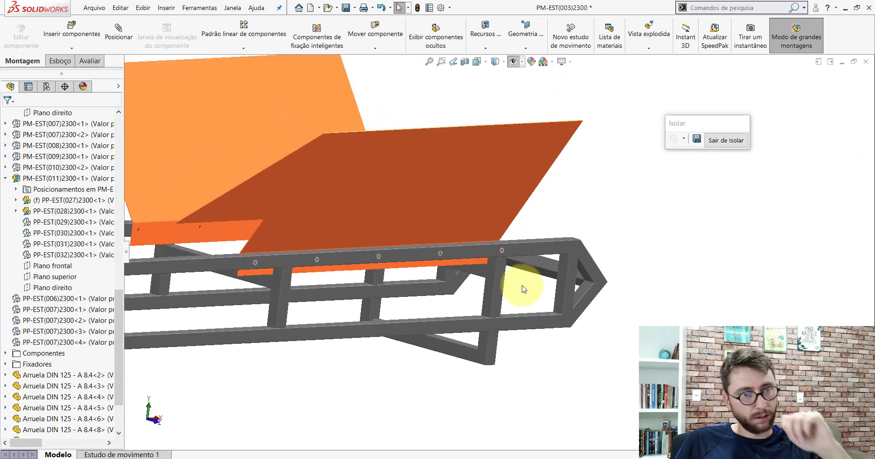
Pick the DIN 933 - M8 x 1.25 x 55 bolt from the parts-only file list to insert.
{"action": "scroll", "coordinate": [381, 270], "scroll_direction": "up", "scroll_amount": 3}
{"action": "scroll", "coordinate": [392, 217], "scroll_direction": "down", "scroll_amount": 4}
{"action": "scroll", "coordinate": [392, 218], "scroll_direction": "up", "scroll_amount": 4}
{"action": "middle_click_drag", "start_coordinate": [401, 244], "coordinate": [497, 356]}
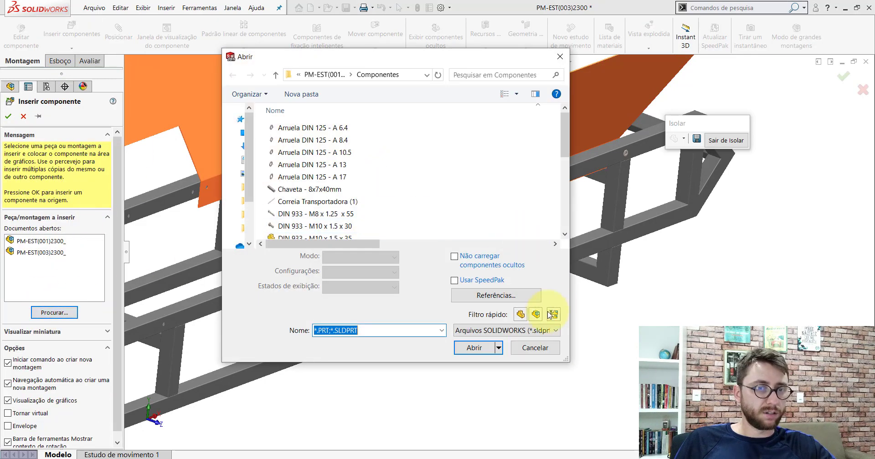
{"action": "left_click", "coordinate": [521, 314]}
{"action": "left_click_drag", "start_coordinate": [564, 130], "coordinate": [566, 141]}
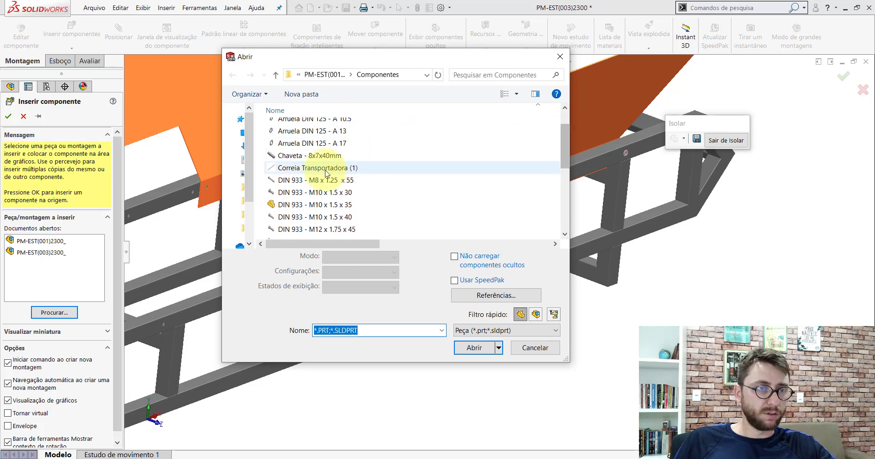
{"action": "left_click", "coordinate": [312, 181]}
{"action": "left_click", "coordinate": [476, 329]}
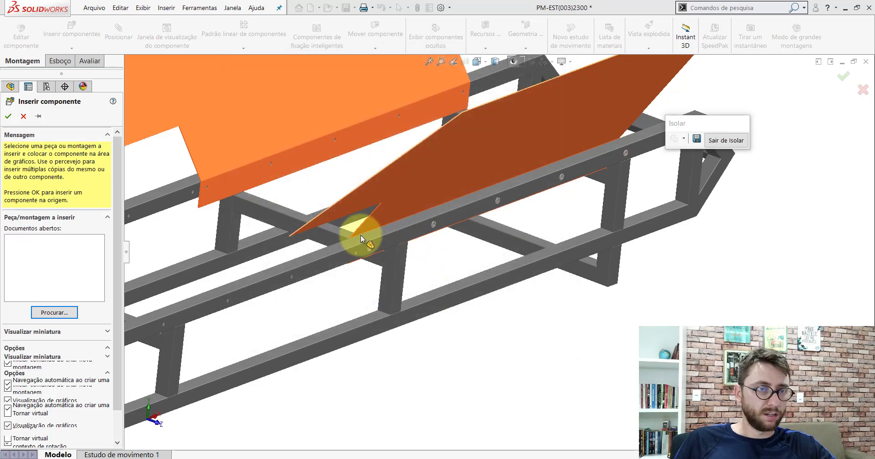
Drop the bolt beside the frame tube and rotate it into a working position.
{"action": "scroll", "coordinate": [342, 250], "scroll_direction": "down", "scroll_amount": 2}
{"action": "scroll", "coordinate": [343, 250], "scroll_direction": "down", "scroll_amount": 2}
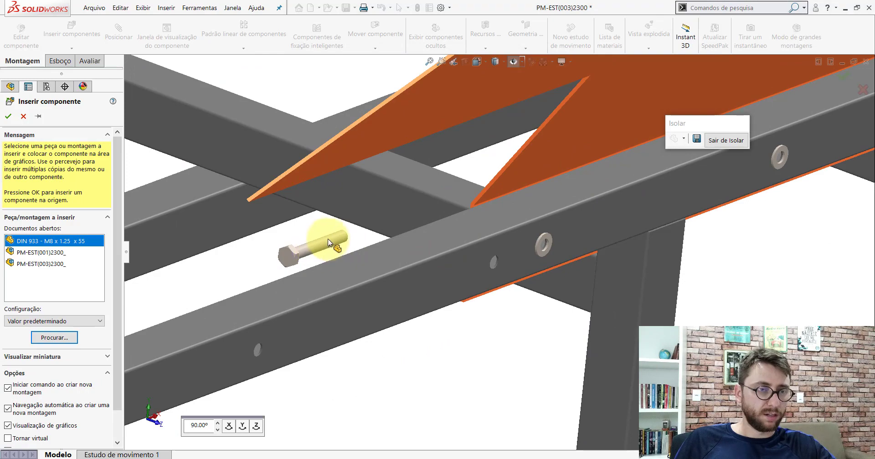
{"action": "left_click", "coordinate": [323, 241]}
{"action": "right_click_drag", "start_coordinate": [312, 219], "coordinate": [229, 261]}
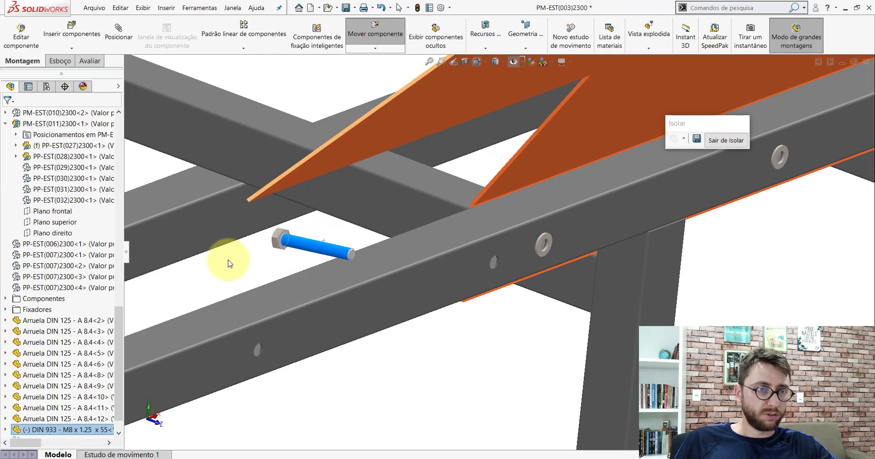
{"action": "key", "text": "Escape"}
{"action": "scroll", "coordinate": [523, 297], "scroll_direction": "up", "scroll_amount": 5}
Mate the bolt shank concentric with the washer's hole.
{"action": "mouse_move", "coordinate": [523, 297]}
{"action": "middle_mouse_down"}
{"action": "mouse_move", "coordinate": [411, 174]}
{"action": "mouse_move", "coordinate": [478, 166]}
{"action": "mouse_move", "coordinate": [586, 244]}
{"action": "middle_mouse_up"}
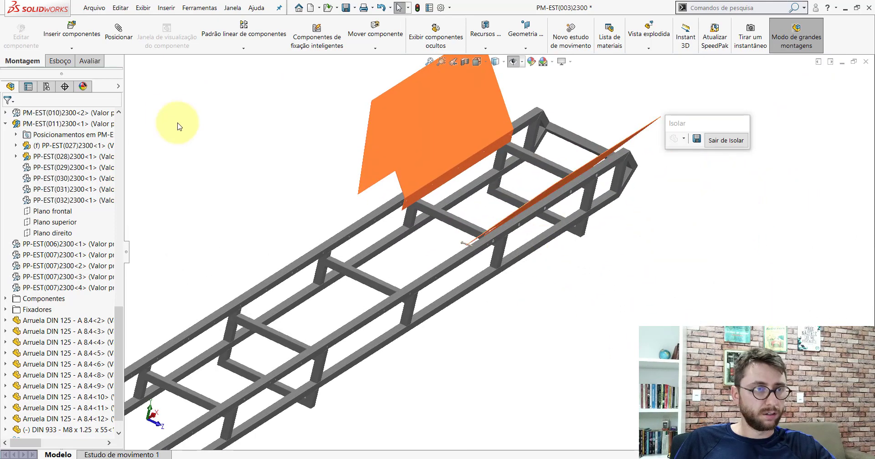
{"action": "left_click", "coordinate": [118, 34]}
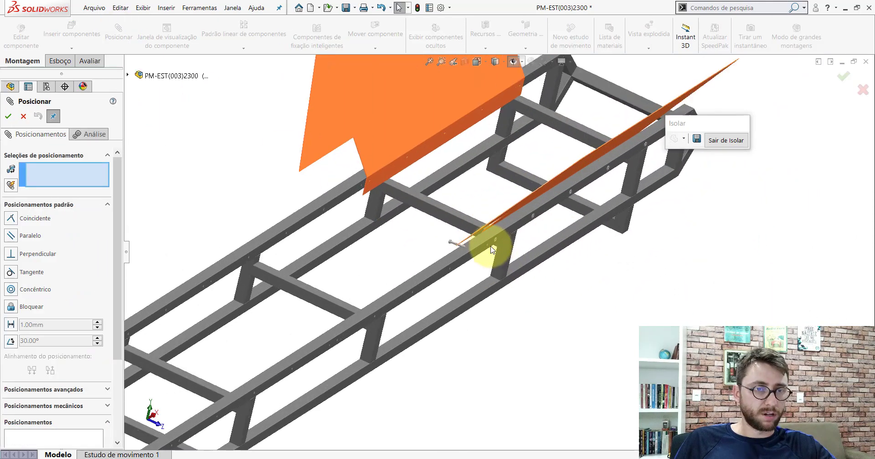
{"action": "scroll", "coordinate": [488, 253], "scroll_direction": "down", "scroll_amount": 5}
{"action": "scroll", "coordinate": [419, 248], "scroll_direction": "down", "scroll_amount": 2}
{"action": "left_click", "coordinate": [386, 214]}
{"action": "scroll", "coordinate": [565, 264], "scroll_direction": "up", "scroll_amount": 4}
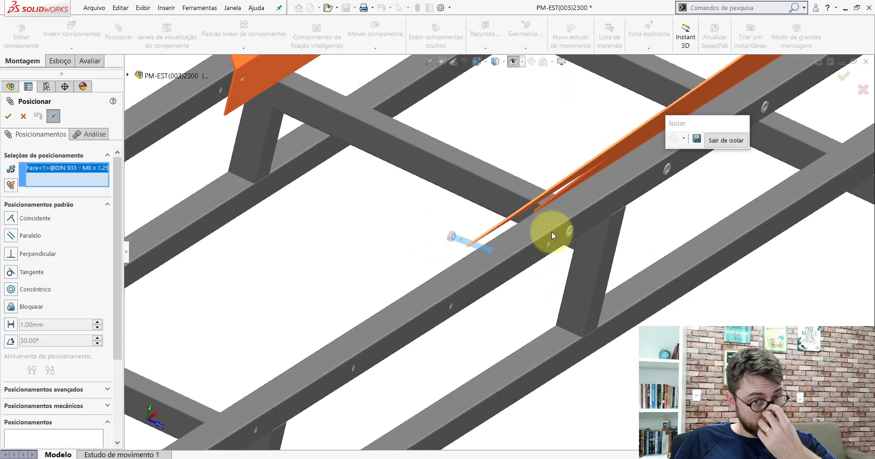
{"action": "mouse_move", "coordinate": [551, 232]}
{"action": "middle_mouse_down"}
{"action": "mouse_move", "coordinate": [555, 176]}
{"action": "mouse_move", "coordinate": [603, 230]}
{"action": "mouse_move", "coordinate": [525, 234]}
{"action": "middle_mouse_up"}
{"action": "scroll", "coordinate": [501, 223], "scroll_direction": "down", "scroll_amount": 2}
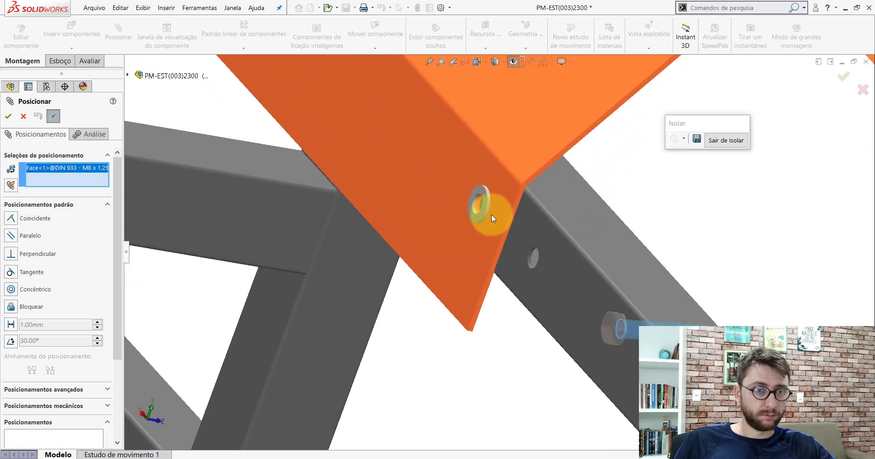
{"action": "scroll", "coordinate": [477, 204], "scroll_direction": "down", "scroll_amount": 4}
{"action": "left_click", "coordinate": [461, 190]}
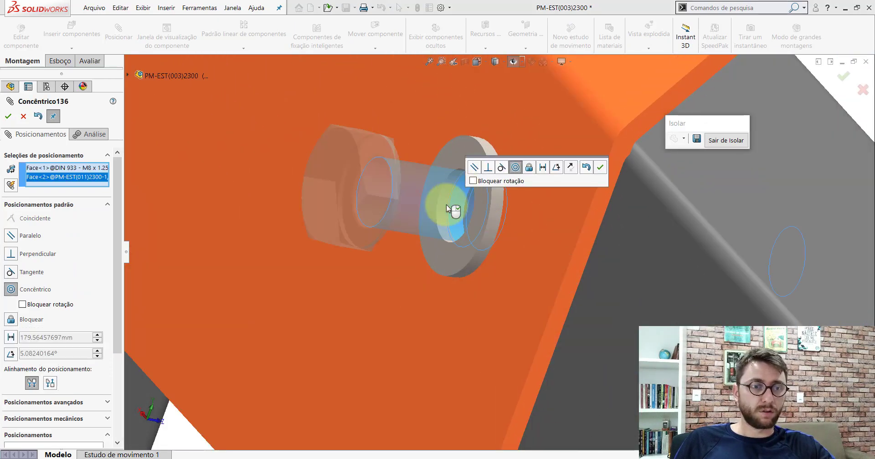
{"action": "left_click", "coordinate": [590, 171]}
Seat the underside of the bolt head coincident on the washer's outer face.
{"action": "left_click", "coordinate": [464, 150]}
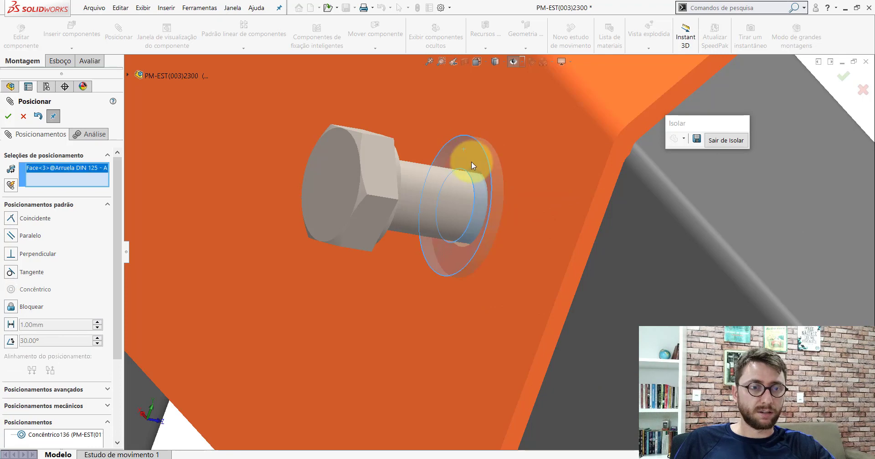
{"action": "middle_click_drag", "start_coordinate": [471, 161], "coordinate": [369, 159]}
{"action": "left_click", "coordinate": [362, 144]}
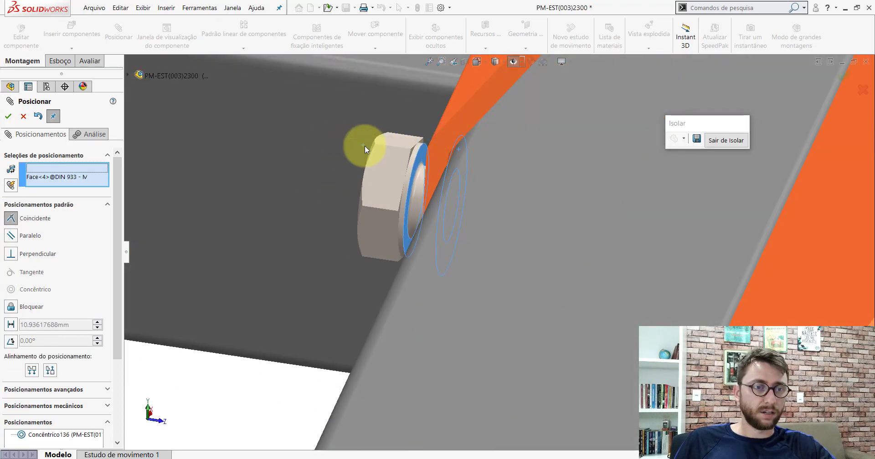
{"action": "left_click", "coordinate": [349, 121]}
Make a flat of the bolt head parallel to the hopper plate's side face.
{"action": "mouse_move", "coordinate": [403, 167]}
{"action": "middle_mouse_down"}
{"action": "mouse_move", "coordinate": [447, 133]}
{"action": "mouse_move", "coordinate": [427, 217]}
{"action": "middle_mouse_up"}
{"action": "left_click", "coordinate": [423, 230]}
{"action": "left_click", "coordinate": [594, 189]}
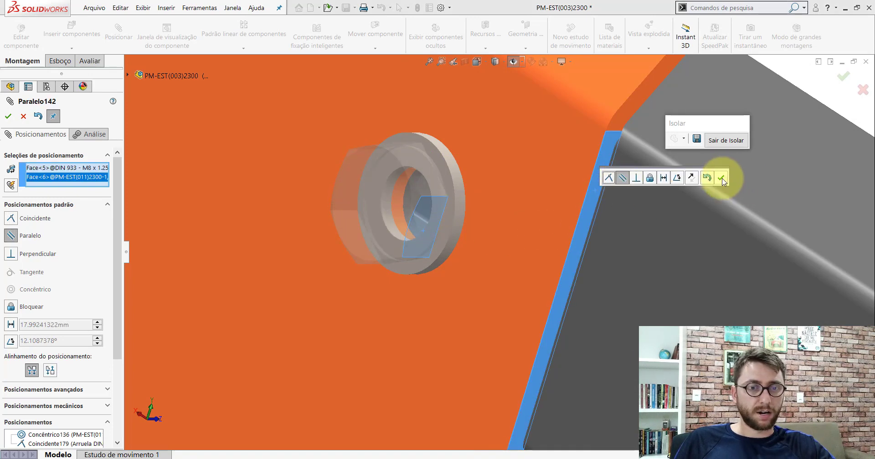
{"action": "left_click", "coordinate": [721, 179]}
{"action": "left_click", "coordinate": [8, 116]}
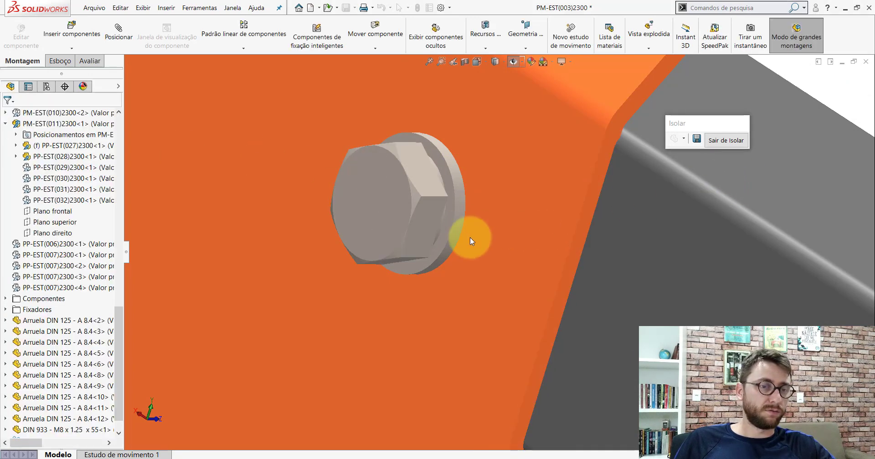
{"action": "scroll", "coordinate": [468, 236], "scroll_direction": "up", "scroll_amount": 2}
{"action": "scroll", "coordinate": [454, 230], "scroll_direction": "up", "scroll_amount": 3}
Copy the bolt with its mates and seat the first copy on another washer face.
{"action": "right_click", "coordinate": [442, 222]}
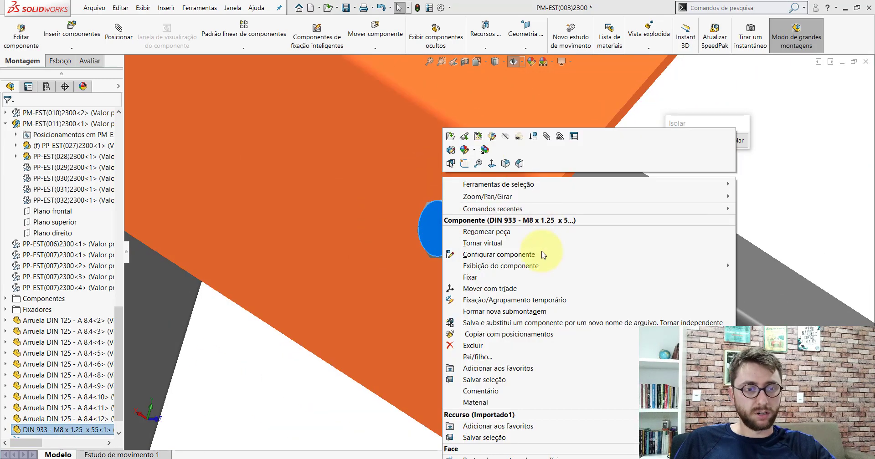
{"action": "left_click", "coordinate": [510, 334]}
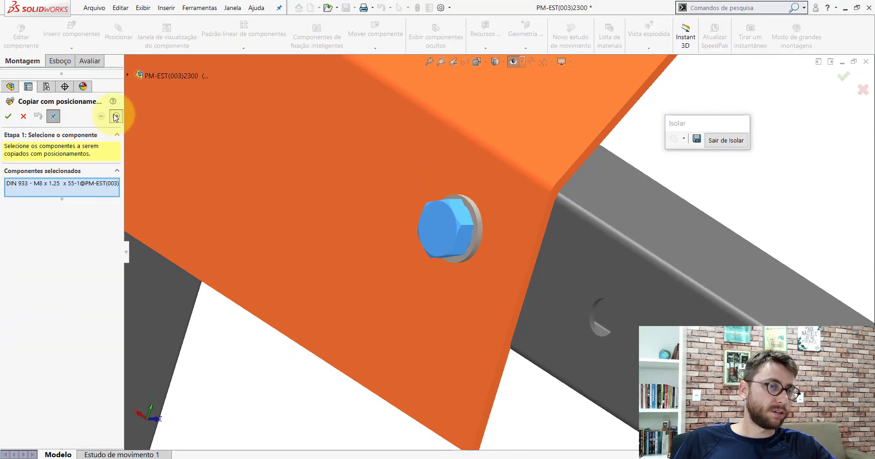
{"action": "left_click", "coordinate": [116, 118]}
{"action": "scroll", "coordinate": [428, 212], "scroll_direction": "up", "scroll_amount": 2}
{"action": "middle_click_drag", "start_coordinate": [428, 212], "coordinate": [395, 190]}
{"action": "scroll", "coordinate": [312, 142], "scroll_direction": "down", "scroll_amount": 5}
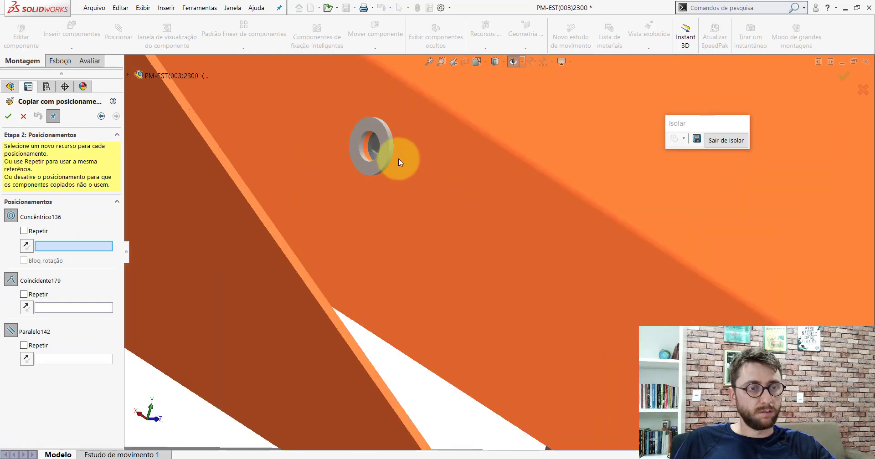
{"action": "scroll", "coordinate": [399, 157], "scroll_direction": "down", "scroll_amount": 5}
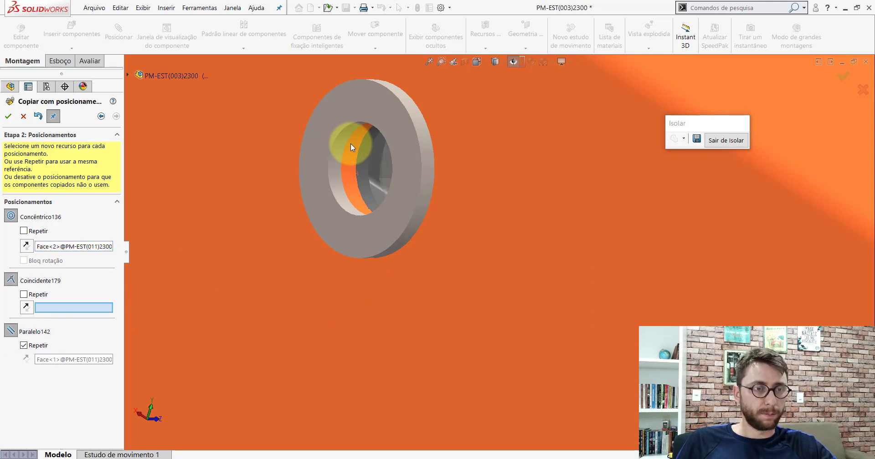
{"action": "left_click", "coordinate": [370, 109]}
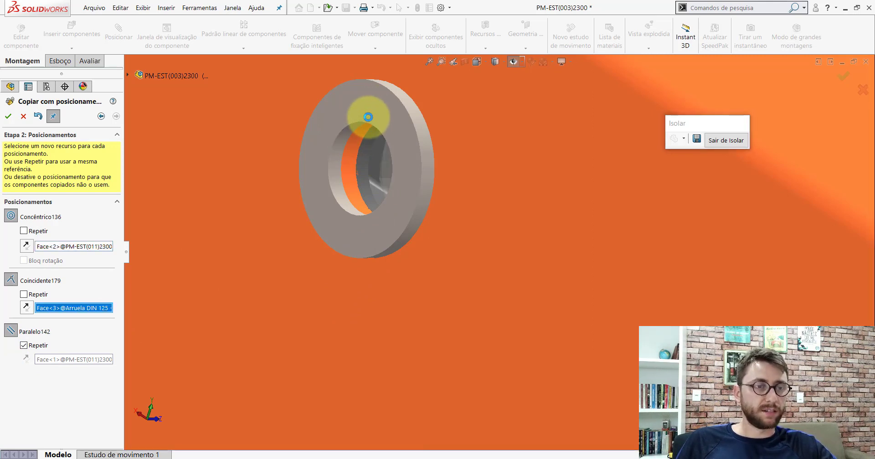
{"action": "left_click", "coordinate": [8, 117]}
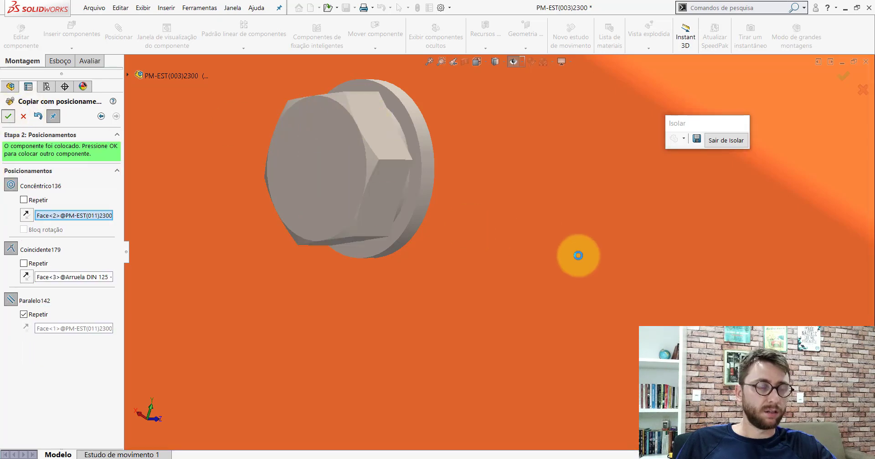
Place a second bolt copy concentric with the next washer's hole and seated on its face.
{"action": "scroll", "coordinate": [578, 290], "scroll_direction": "up", "scroll_amount": 2}
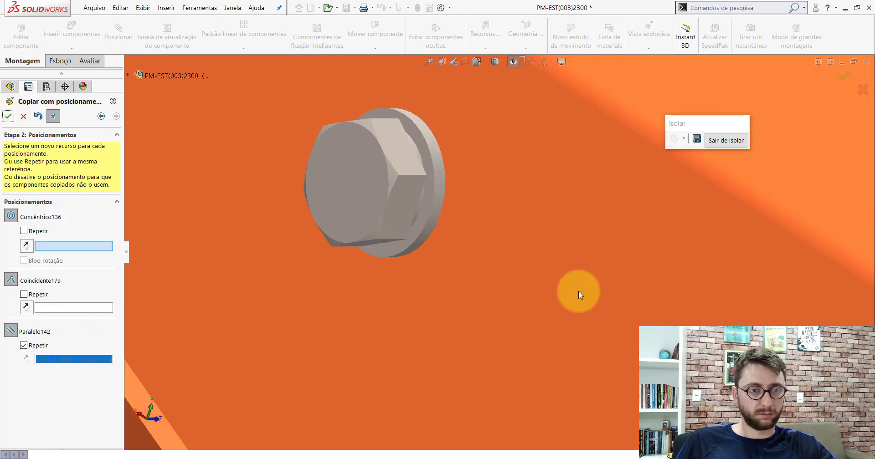
{"action": "scroll", "coordinate": [577, 292], "scroll_direction": "up", "scroll_amount": 2}
{"action": "scroll", "coordinate": [577, 291], "scroll_direction": "up", "scroll_amount": 5}
{"action": "mouse_move", "coordinate": [492, 230]}
{"action": "middle_mouse_down"}
{"action": "mouse_move", "coordinate": [479, 253]}
{"action": "mouse_move", "coordinate": [420, 179]}
{"action": "middle_mouse_up"}
{"action": "scroll", "coordinate": [428, 180], "scroll_direction": "down", "scroll_amount": 5}
{"action": "scroll", "coordinate": [456, 189], "scroll_direction": "down", "scroll_amount": 3}
{"action": "scroll", "coordinate": [463, 196], "scroll_direction": "down", "scroll_amount": 5}
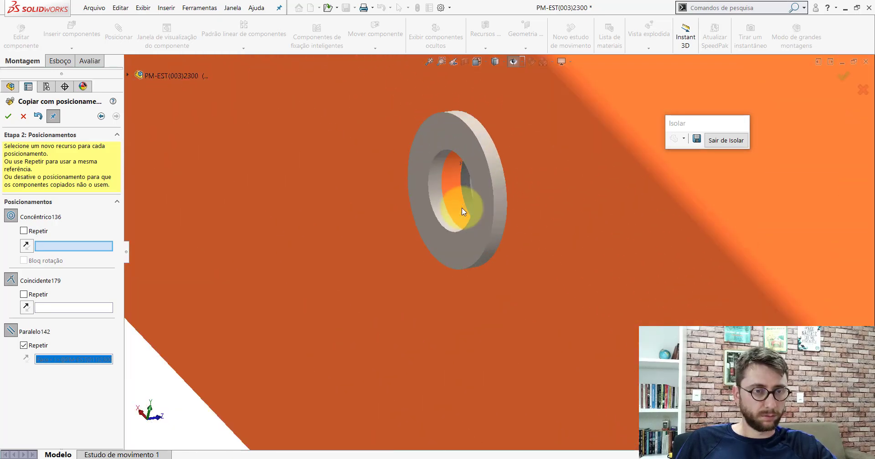
{"action": "scroll", "coordinate": [451, 191], "scroll_direction": "down", "scroll_amount": 2}
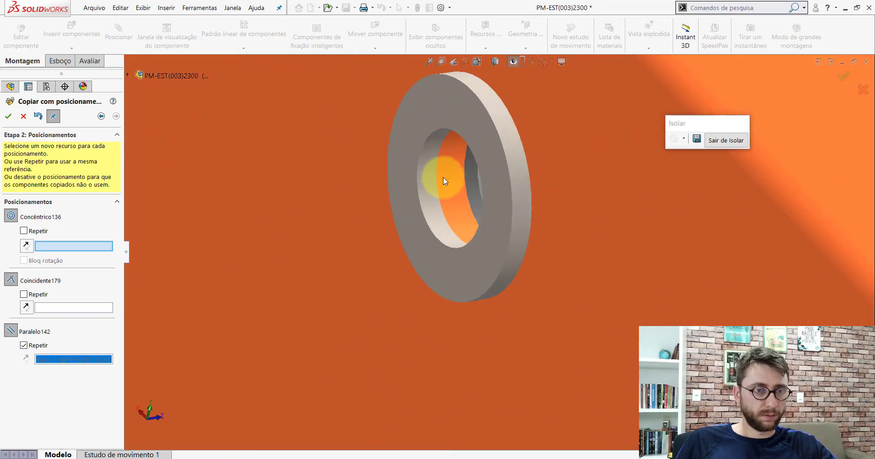
{"action": "left_click", "coordinate": [410, 136]}
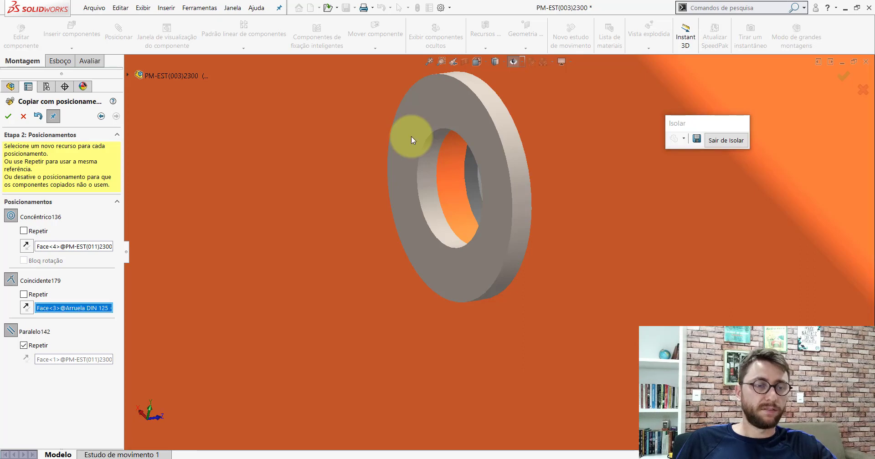
{"action": "left_click", "coordinate": [401, 147]}
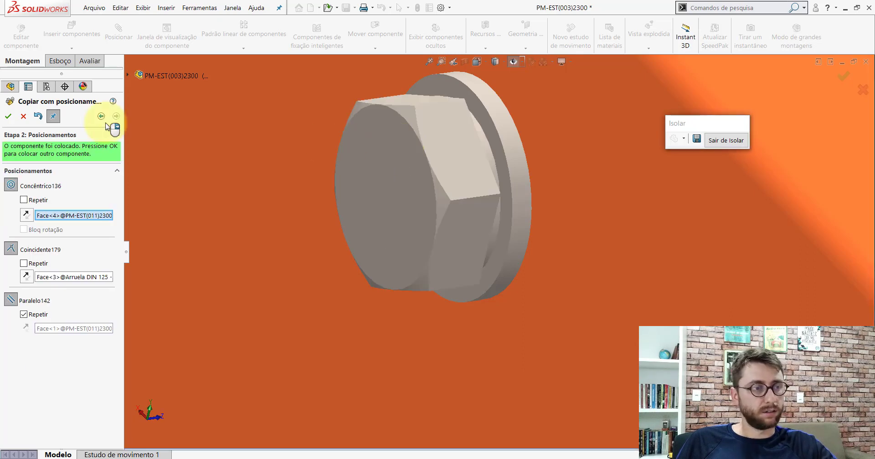
{"action": "left_click", "coordinate": [13, 116]}
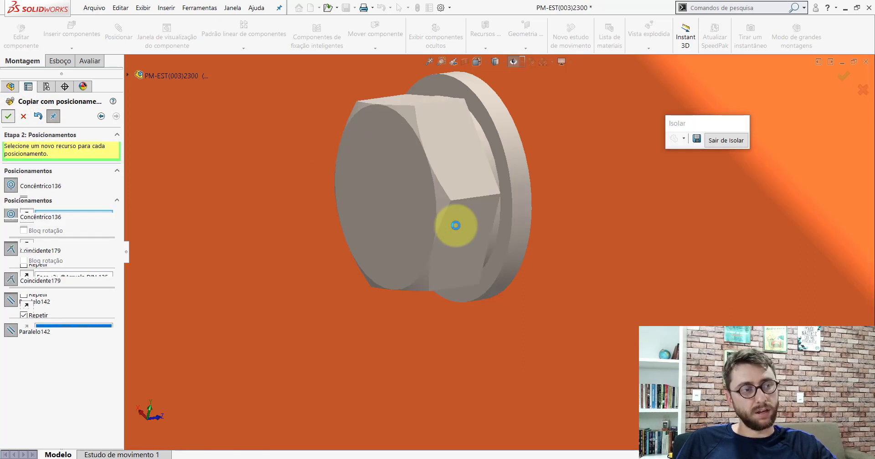
Place a third bolt copy concentric and seated on the third washer.
{"action": "scroll", "coordinate": [475, 284], "scroll_direction": "up", "scroll_amount": 3}
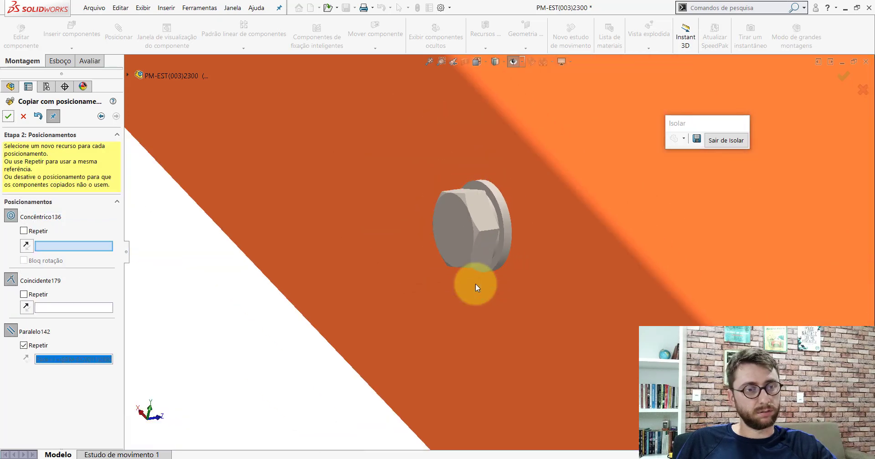
{"action": "scroll", "coordinate": [475, 283], "scroll_direction": "up", "scroll_amount": 3}
{"action": "scroll", "coordinate": [438, 196], "scroll_direction": "down", "scroll_amount": 3}
{"action": "scroll", "coordinate": [445, 197], "scroll_direction": "down", "scroll_amount": 4}
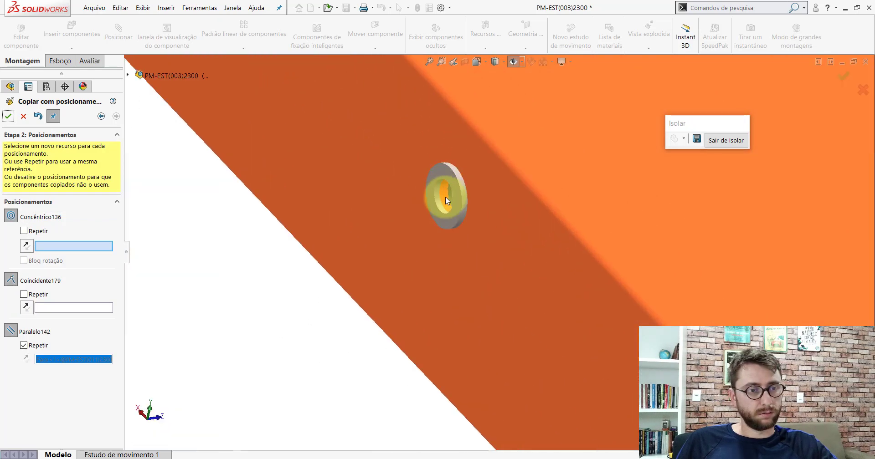
{"action": "scroll", "coordinate": [455, 195], "scroll_direction": "down", "scroll_amount": 3}
{"action": "left_click", "coordinate": [454, 194]}
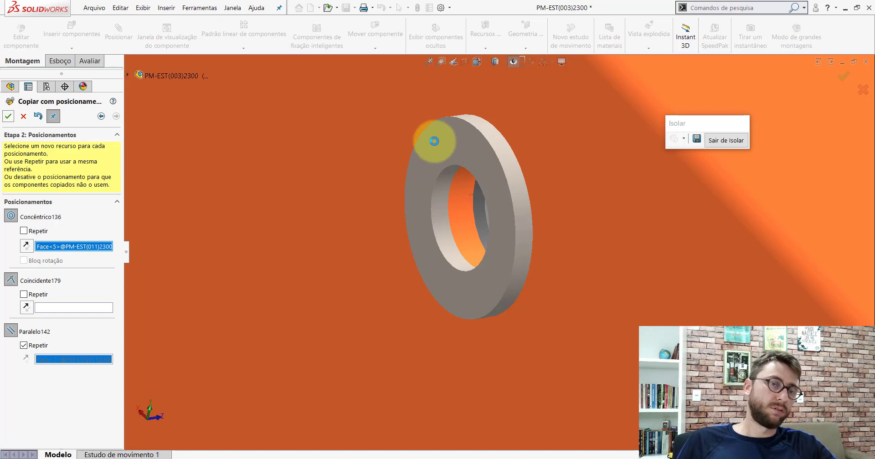
{"action": "left_click", "coordinate": [434, 144]}
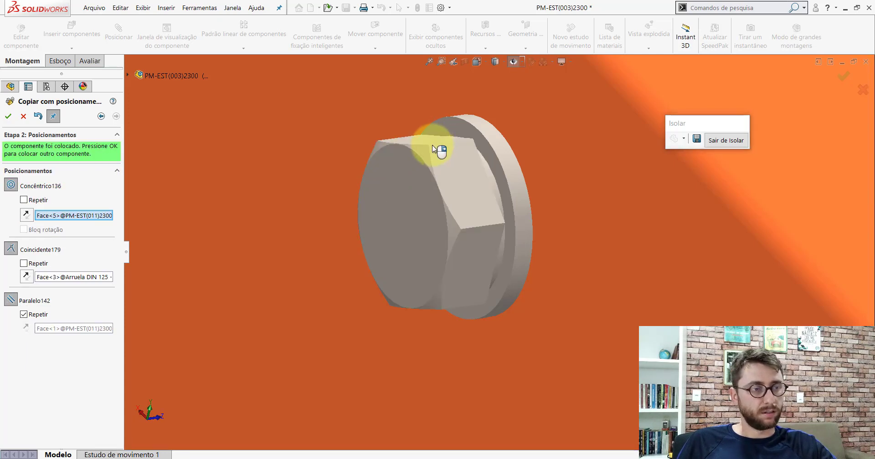
{"action": "key", "text": "Return"}
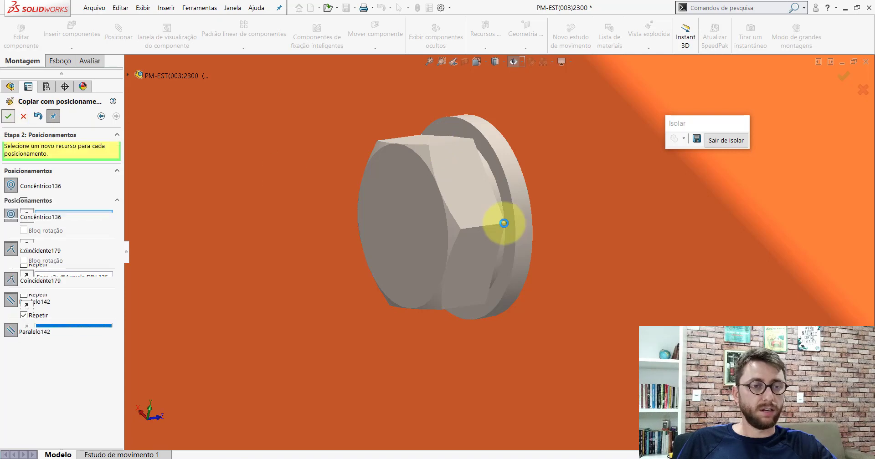
Mate the final bolt copy concentric with the last washer's hole.
{"action": "scroll", "coordinate": [484, 265], "scroll_direction": "up", "scroll_amount": 3}
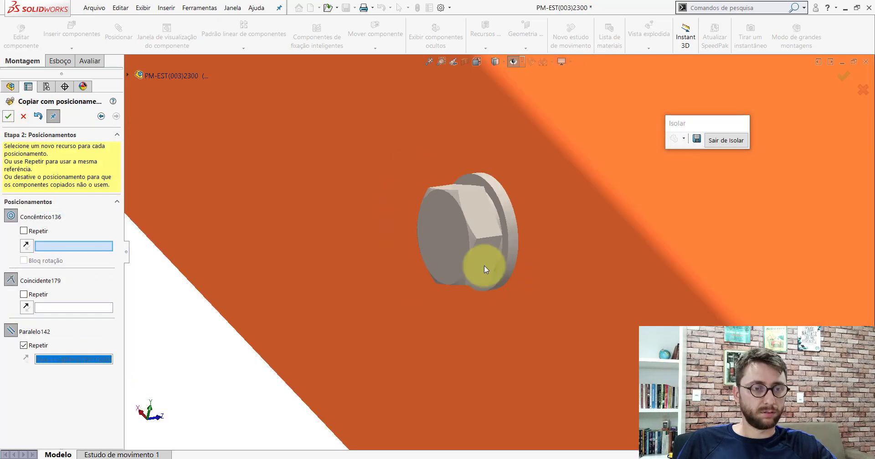
{"action": "scroll", "coordinate": [484, 265], "scroll_direction": "up", "scroll_amount": 5}
{"action": "scroll", "coordinate": [351, 97], "scroll_direction": "down", "scroll_amount": 3}
{"action": "scroll", "coordinate": [369, 119], "scroll_direction": "down", "scroll_amount": 2}
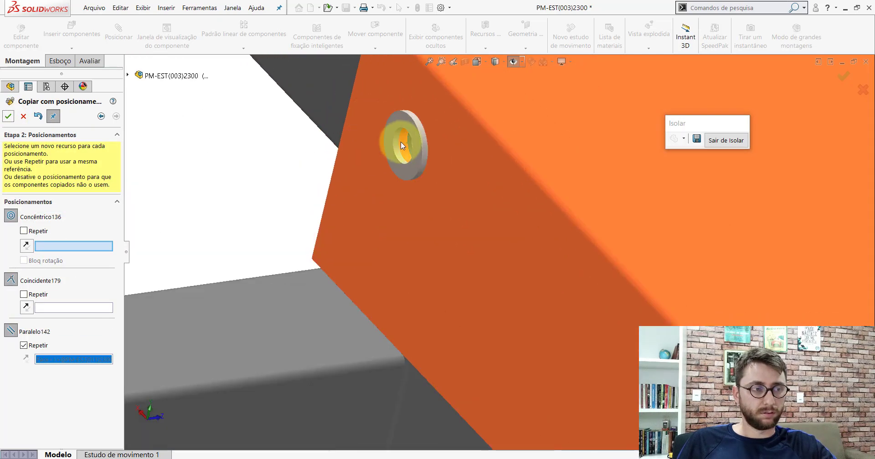
{"action": "scroll", "coordinate": [400, 141], "scroll_direction": "down", "scroll_amount": 3}
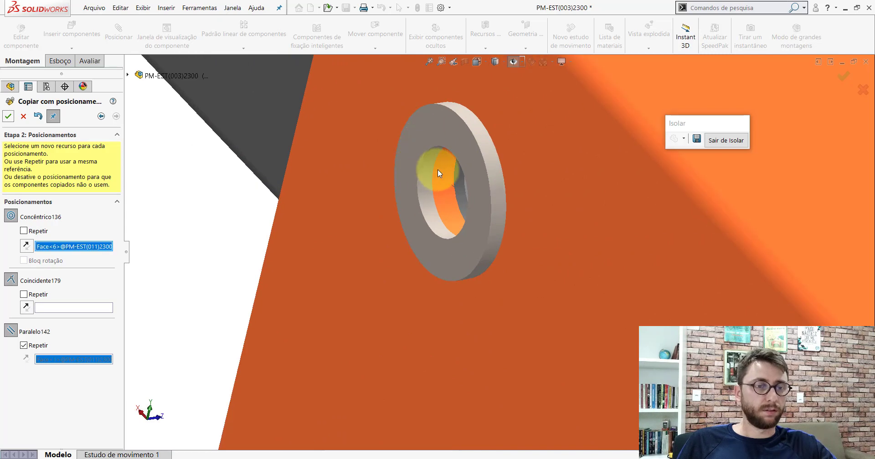
{"action": "left_click", "coordinate": [438, 171]}
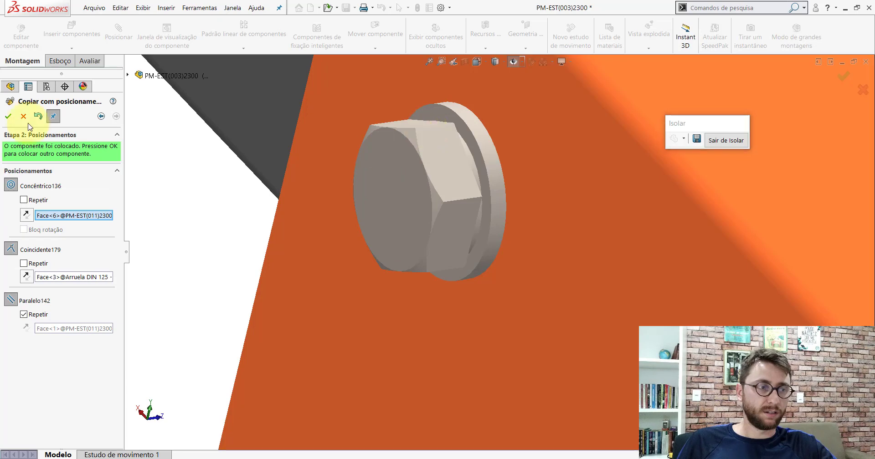
{"action": "left_click", "coordinate": [10, 117]}
{"action": "left_click", "coordinate": [338, 192]}
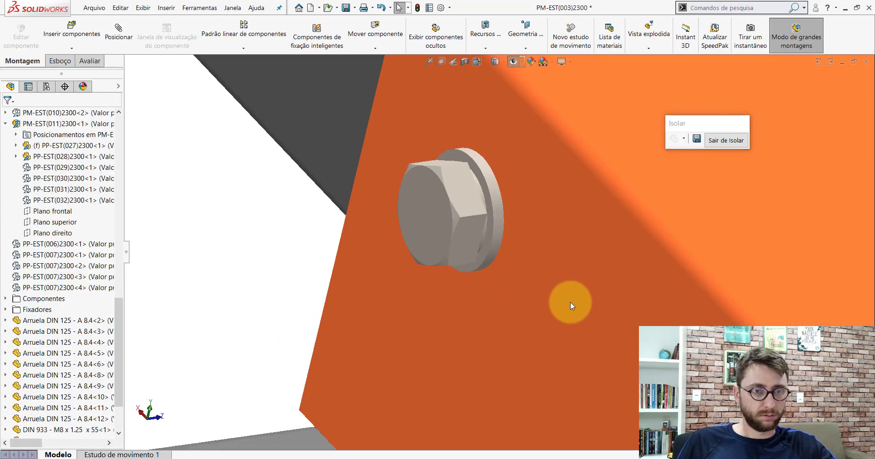
Insert the DIN 985 - M8 nut part from the Componentes folder, showing part files only.
{"action": "scroll", "coordinate": [570, 302], "scroll_direction": "up", "scroll_amount": 10}
{"action": "mouse_move", "coordinate": [553, 308]}
{"action": "middle_mouse_down"}
{"action": "mouse_move", "coordinate": [497, 247]}
{"action": "mouse_move", "coordinate": [440, 285]}
{"action": "mouse_move", "coordinate": [478, 344]}
{"action": "middle_mouse_up"}
{"action": "scroll", "coordinate": [469, 333], "scroll_direction": "down", "scroll_amount": 5}
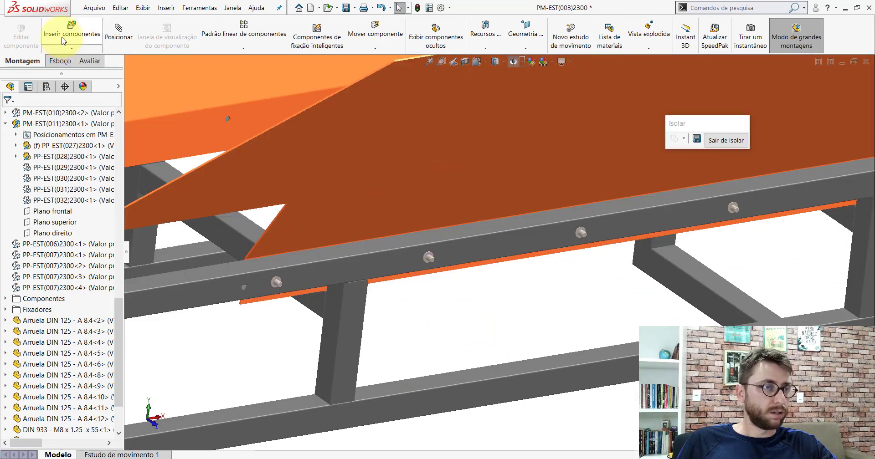
{"action": "left_click", "coordinate": [71, 27]}
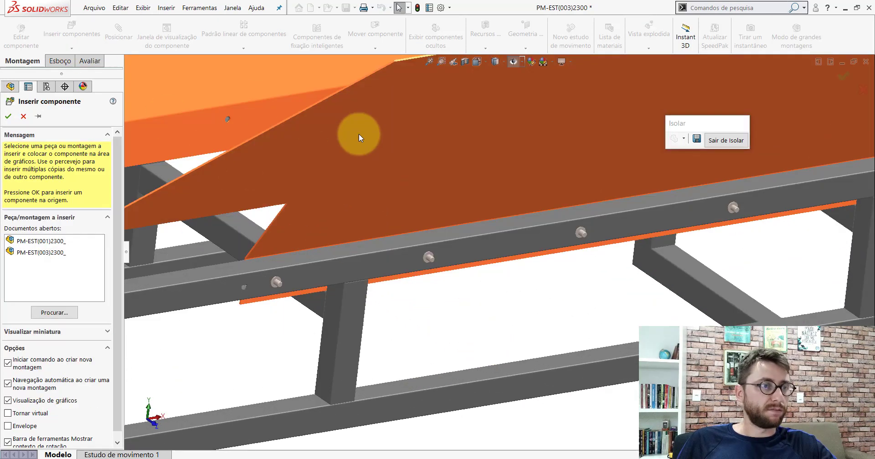
{"action": "left_click", "coordinate": [66, 311]}
{"action": "left_click", "coordinate": [527, 315]}
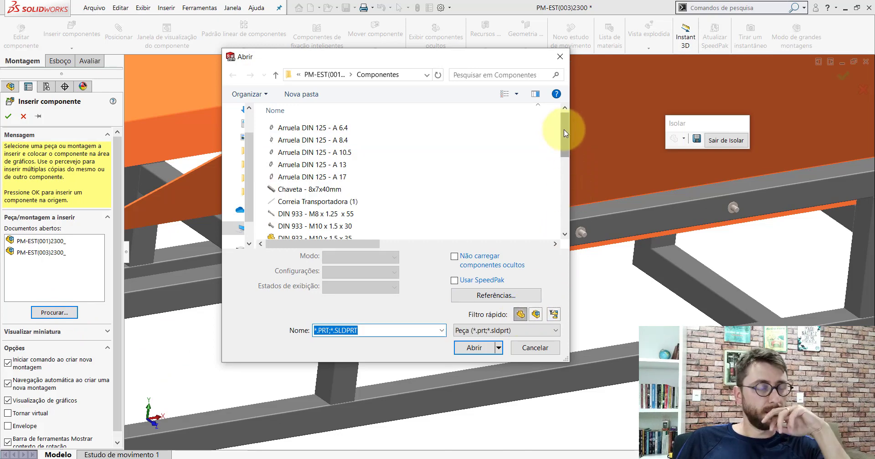
{"action": "left_click_drag", "start_coordinate": [564, 130], "coordinate": [564, 132]}
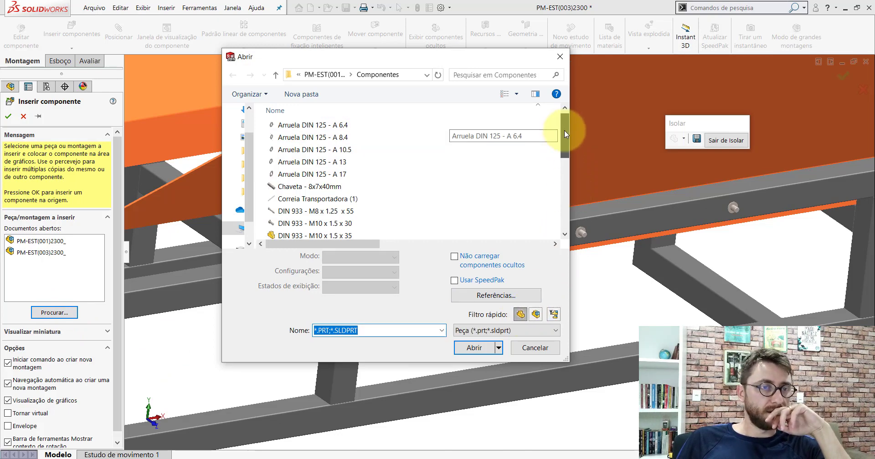
{"action": "left_click_drag", "start_coordinate": [564, 130], "coordinate": [567, 168]}
{"action": "left_click", "coordinate": [298, 202]}
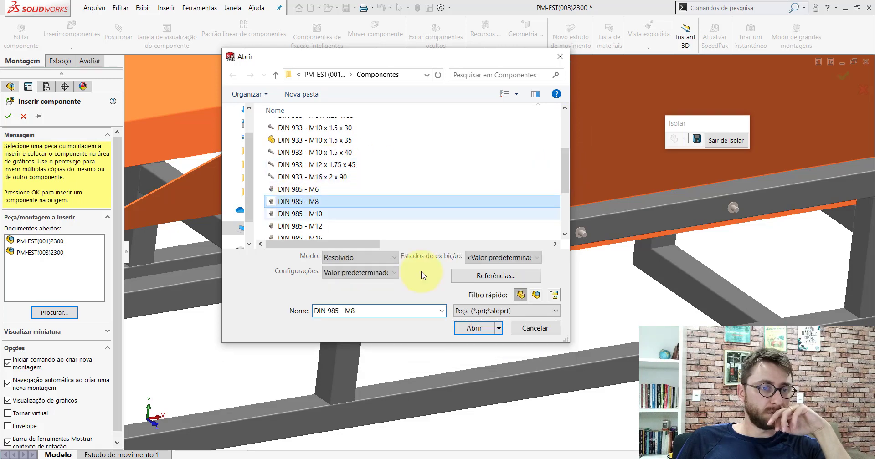
{"action": "left_click", "coordinate": [473, 328]}
{"action": "scroll", "coordinate": [267, 320], "scroll_direction": "down", "scroll_amount": 2}
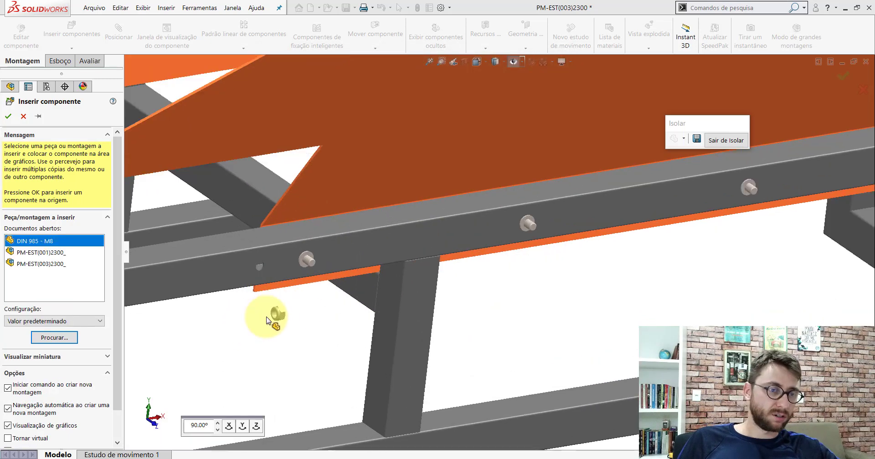
{"action": "scroll", "coordinate": [268, 320], "scroll_direction": "down", "scroll_amount": 3}
Place the DIN 985 M8 nut and mate its face coincident with the washer face.
{"action": "left_click", "coordinate": [389, 310]}
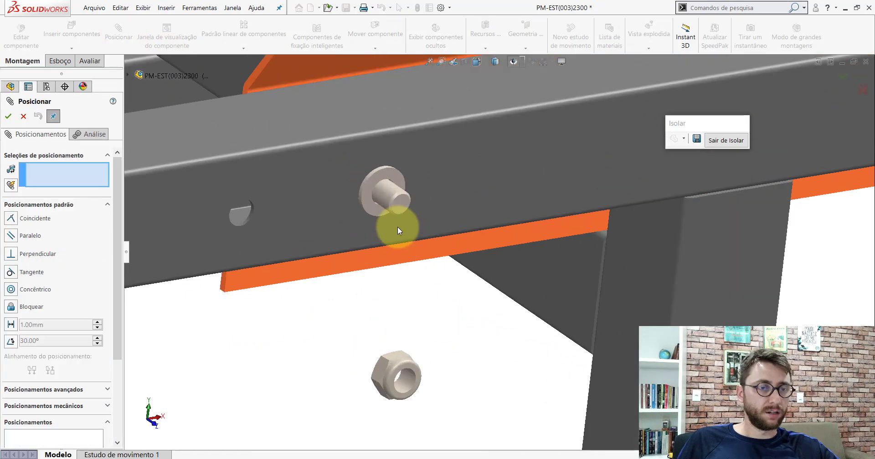
{"action": "scroll", "coordinate": [397, 226], "scroll_direction": "down", "scroll_amount": 3}
{"action": "left_click", "coordinate": [377, 199]}
{"action": "scroll", "coordinate": [462, 244], "scroll_direction": "up", "scroll_amount": 3}
{"action": "mouse_move", "coordinate": [462, 244]}
{"action": "middle_mouse_down"}
{"action": "mouse_move", "coordinate": [498, 182]}
{"action": "mouse_move", "coordinate": [550, 160]}
{"action": "middle_mouse_up"}
{"action": "scroll", "coordinate": [422, 319], "scroll_direction": "down", "scroll_amount": 5}
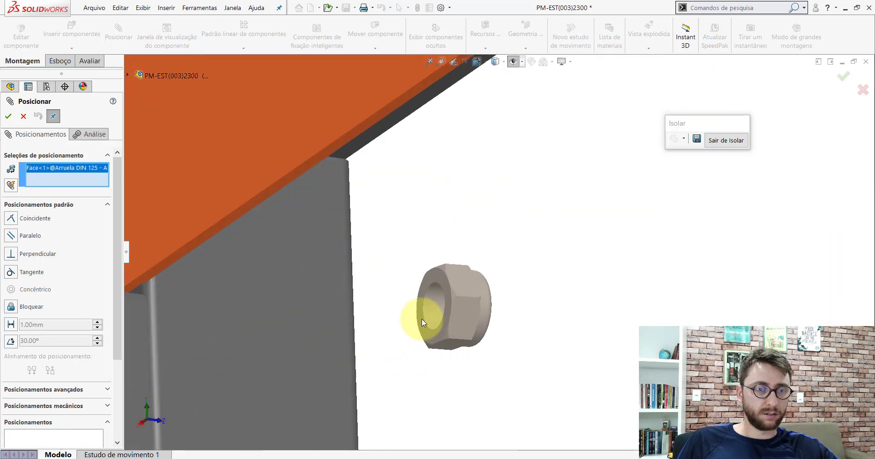
{"action": "left_click", "coordinate": [436, 276]}
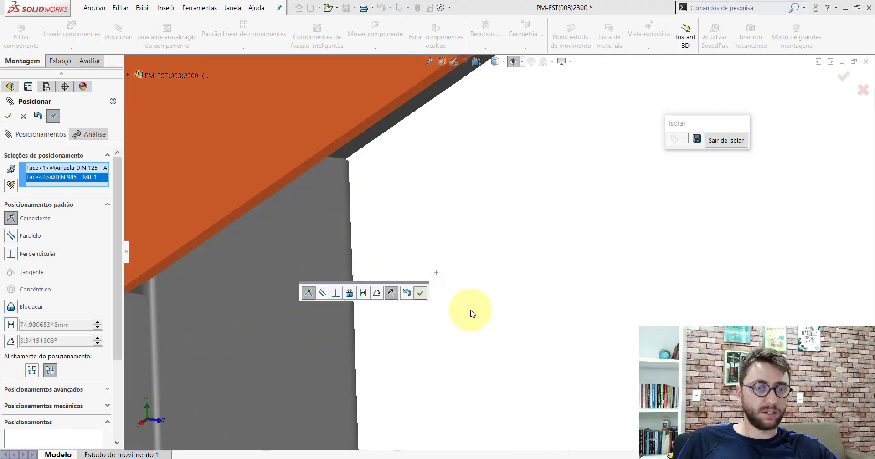
{"action": "key", "text": "Return"}
Mate the nut's bore concentric with the DIN 933 bolt shank.
{"action": "scroll", "coordinate": [501, 319], "scroll_direction": "up", "scroll_amount": 5}
{"action": "mouse_move", "coordinate": [488, 207]}
{"action": "middle_mouse_down"}
{"action": "mouse_move", "coordinate": [424, 261]}
{"action": "mouse_move", "coordinate": [554, 182]}
{"action": "middle_mouse_up"}
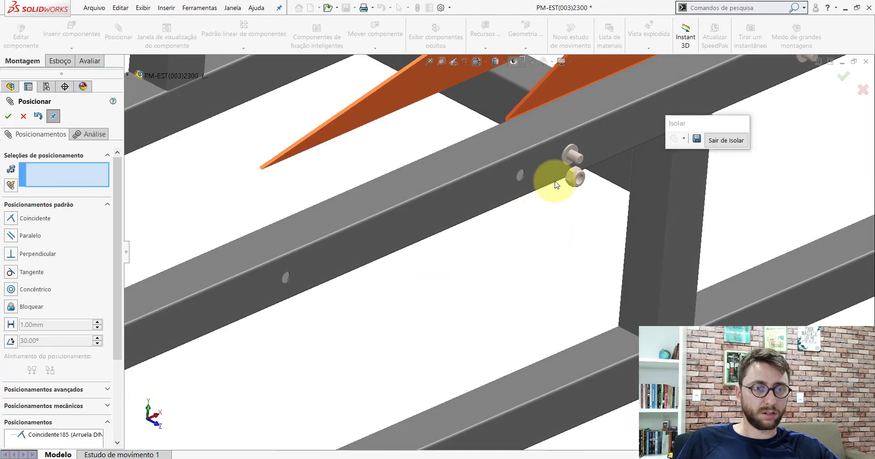
{"action": "scroll", "coordinate": [573, 197], "scroll_direction": "down", "scroll_amount": 3}
{"action": "scroll", "coordinate": [542, 231], "scroll_direction": "down", "scroll_amount": 3}
{"action": "left_click", "coordinate": [542, 231]}
{"action": "scroll", "coordinate": [518, 174], "scroll_direction": "up", "scroll_amount": 3}
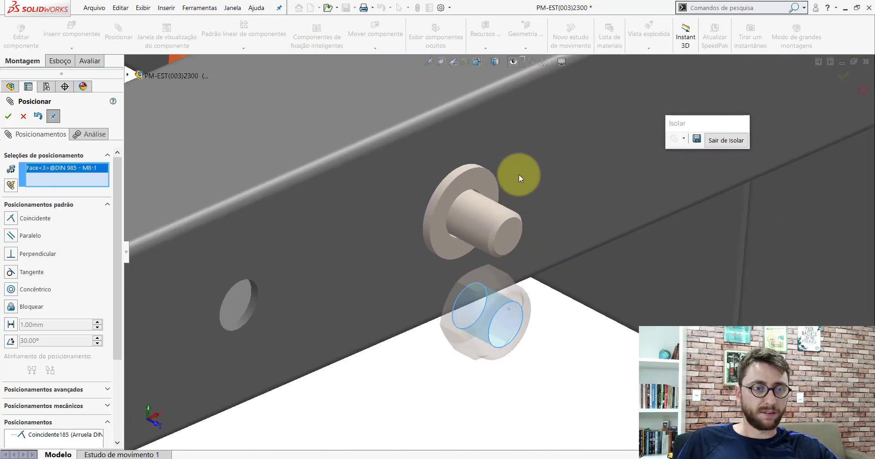
{"action": "scroll", "coordinate": [469, 211], "scroll_direction": "down", "scroll_amount": 2}
{"action": "left_click", "coordinate": [473, 214]}
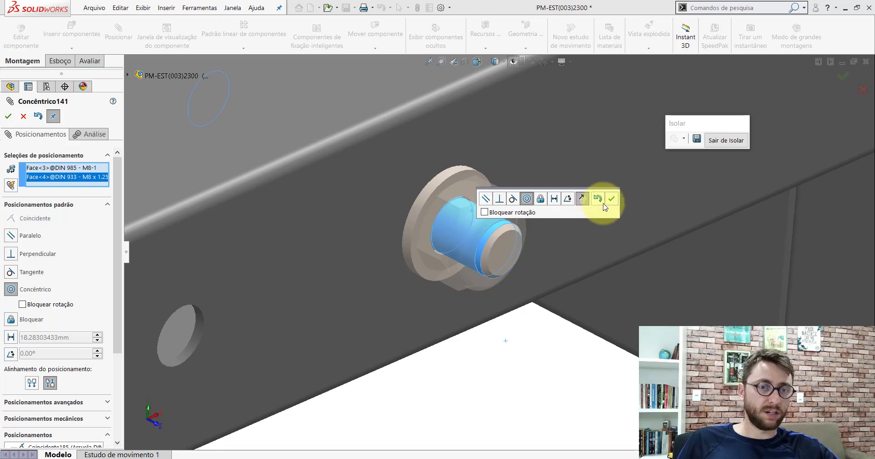
{"action": "left_click", "coordinate": [611, 199]}
Mate a nut flat parallel to the bolt head flat and close the Mate tool.
{"action": "left_click", "coordinate": [475, 214]}
{"action": "scroll", "coordinate": [475, 216], "scroll_direction": "up", "scroll_amount": 3}
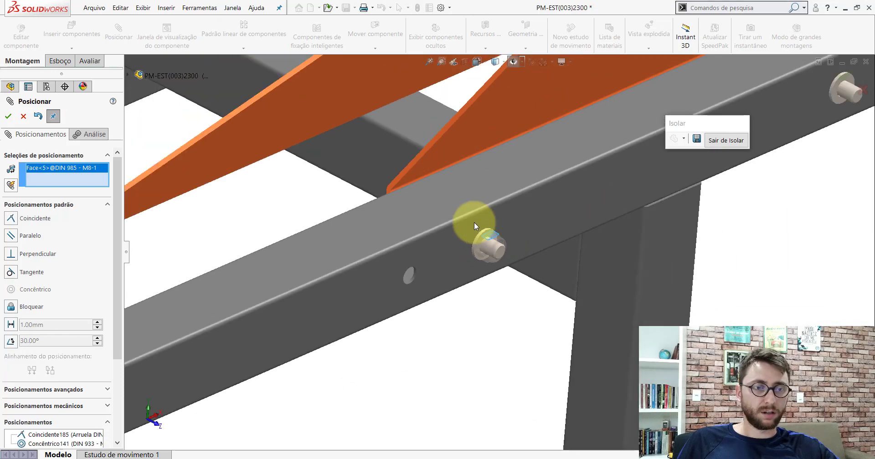
{"action": "mouse_move", "coordinate": [474, 222]}
{"action": "middle_mouse_down"}
{"action": "mouse_move", "coordinate": [501, 235]}
{"action": "mouse_move", "coordinate": [431, 218]}
{"action": "middle_mouse_up"}
{"action": "scroll", "coordinate": [386, 192], "scroll_direction": "down", "scroll_amount": 3}
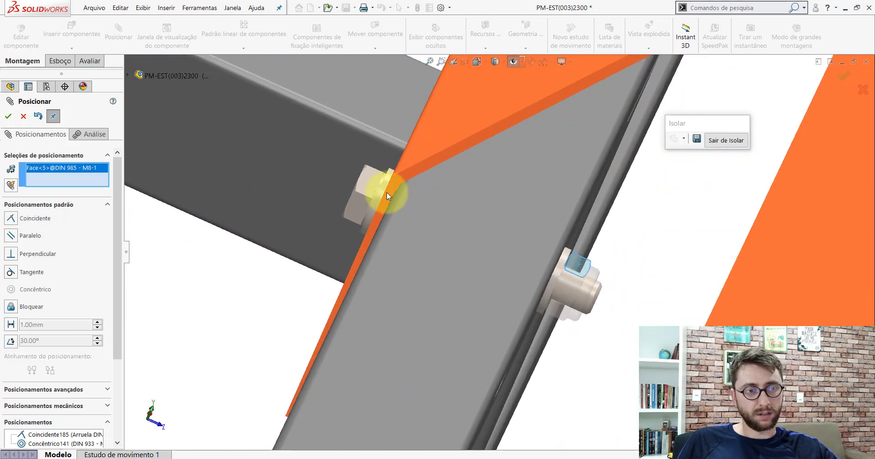
{"action": "left_click", "coordinate": [362, 189]}
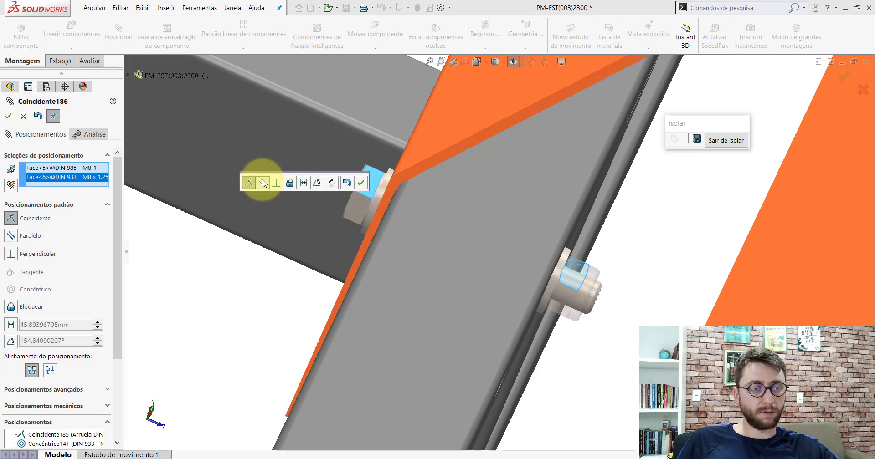
{"action": "left_click", "coordinate": [362, 182]}
{"action": "key", "text": "Escape"}
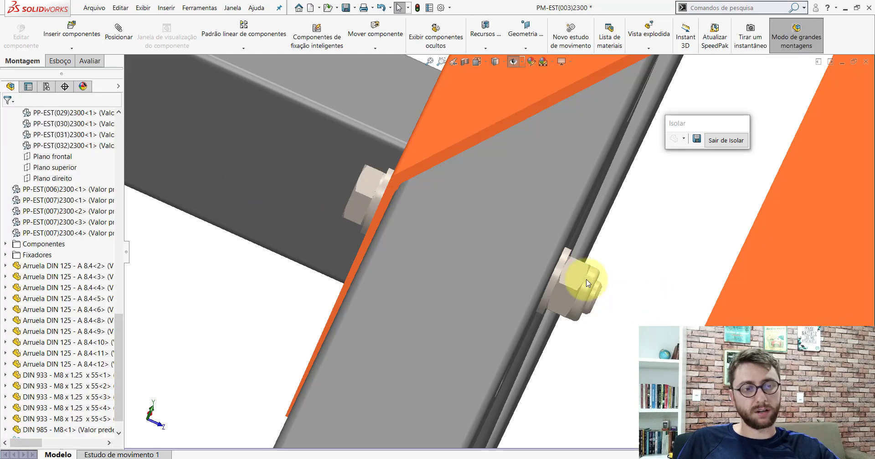
{"action": "mouse_move", "coordinate": [582, 312]}
{"action": "middle_mouse_down"}
{"action": "mouse_move", "coordinate": [470, 214]}
{"action": "mouse_move", "coordinate": [566, 280]}
{"action": "middle_mouse_up"}
{"action": "scroll", "coordinate": [608, 302], "scroll_direction": "down", "scroll_amount": 3}
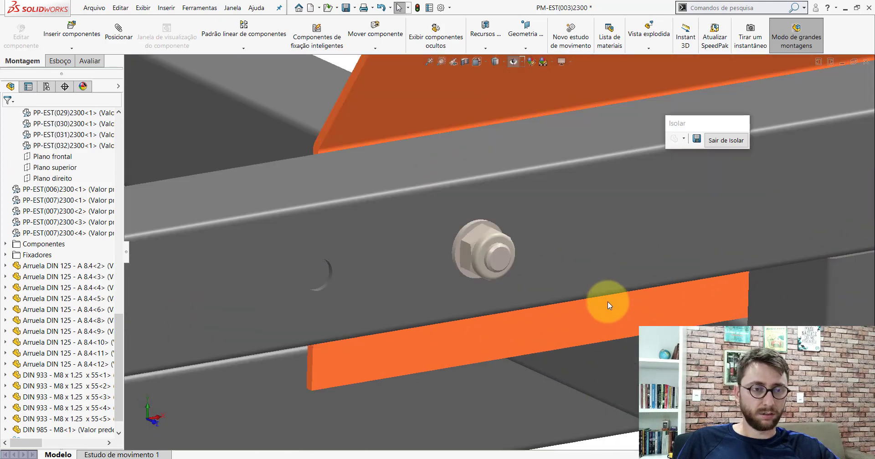
{"action": "scroll", "coordinate": [387, 192], "scroll_direction": "down", "scroll_amount": 3}
Copy the nut with its mates, picking the next washer face and bolt shank.
{"action": "right_click", "coordinate": [400, 195]}
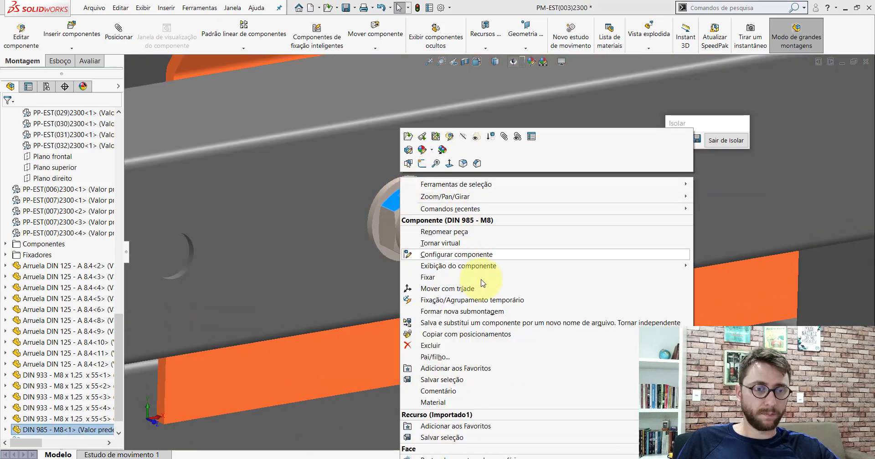
{"action": "left_click", "coordinate": [455, 336]}
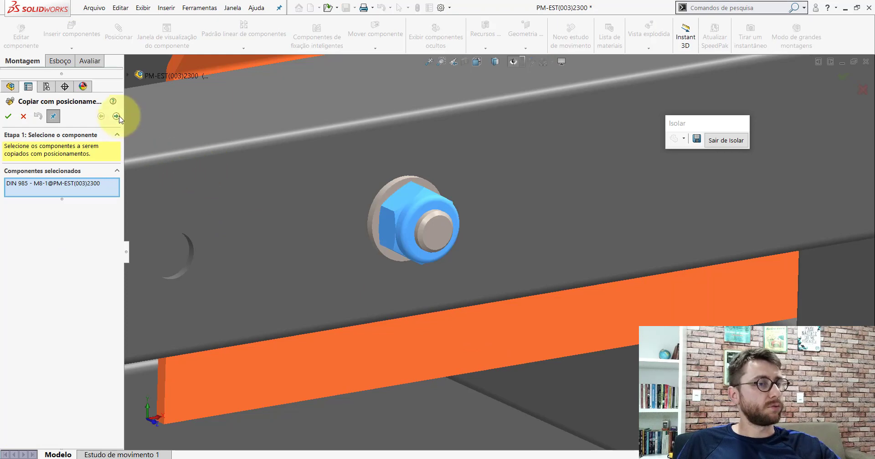
{"action": "left_click", "coordinate": [116, 116]}
{"action": "scroll", "coordinate": [621, 284], "scroll_direction": "up", "scroll_amount": 5}
{"action": "scroll", "coordinate": [565, 226], "scroll_direction": "down", "scroll_amount": 2}
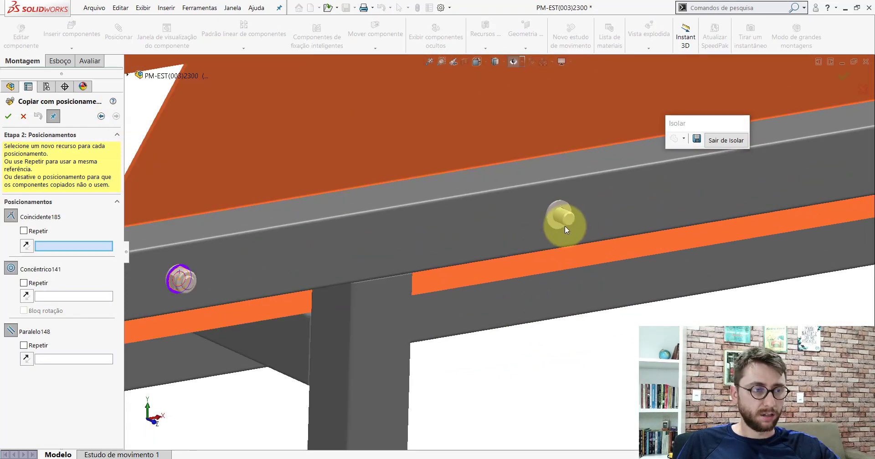
{"action": "scroll", "coordinate": [543, 212], "scroll_direction": "down", "scroll_amount": 2}
{"action": "scroll", "coordinate": [532, 179], "scroll_direction": "down", "scroll_amount": 2}
{"action": "left_click", "coordinate": [532, 178]}
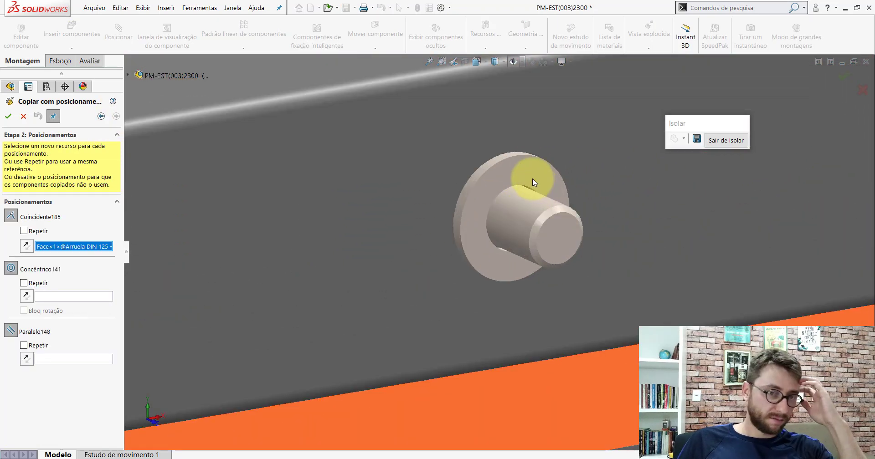
{"action": "left_click", "coordinate": [519, 202]}
Pick that bolt's head flat for the parallel mate and place the first nut copy.
{"action": "scroll", "coordinate": [524, 219], "scroll_direction": "up", "scroll_amount": 3}
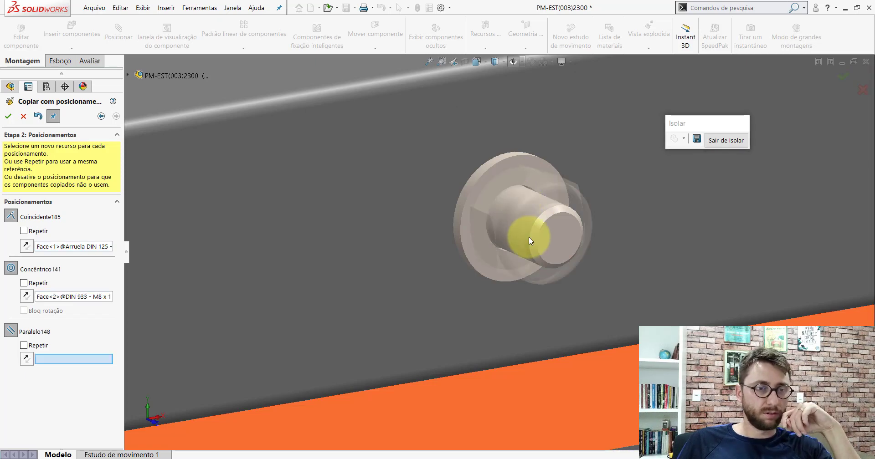
{"action": "mouse_move", "coordinate": [529, 237]}
{"action": "middle_mouse_down"}
{"action": "mouse_move", "coordinate": [553, 213]}
{"action": "mouse_move", "coordinate": [561, 259]}
{"action": "middle_mouse_up"}
{"action": "scroll", "coordinate": [434, 243], "scroll_direction": "down", "scroll_amount": 3}
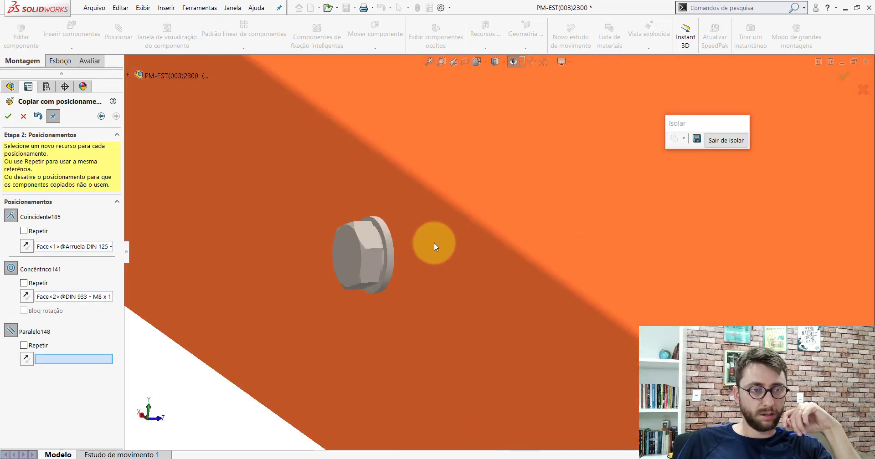
{"action": "left_click", "coordinate": [360, 262]}
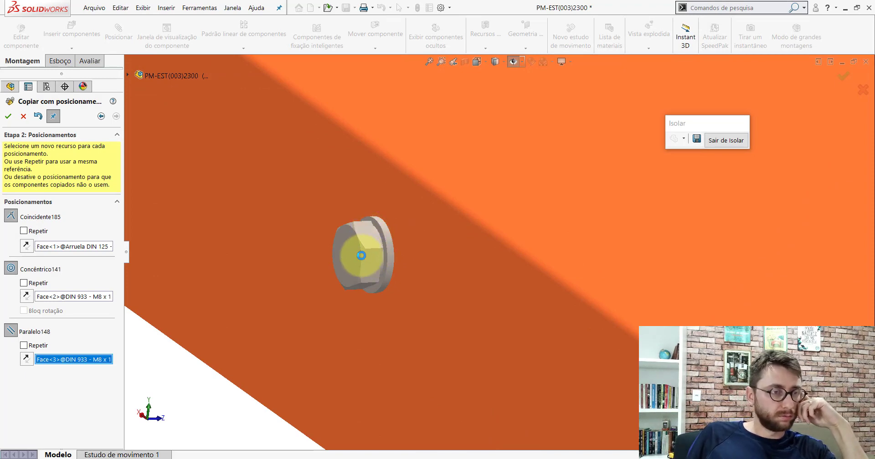
{"action": "left_click", "coordinate": [8, 116]}
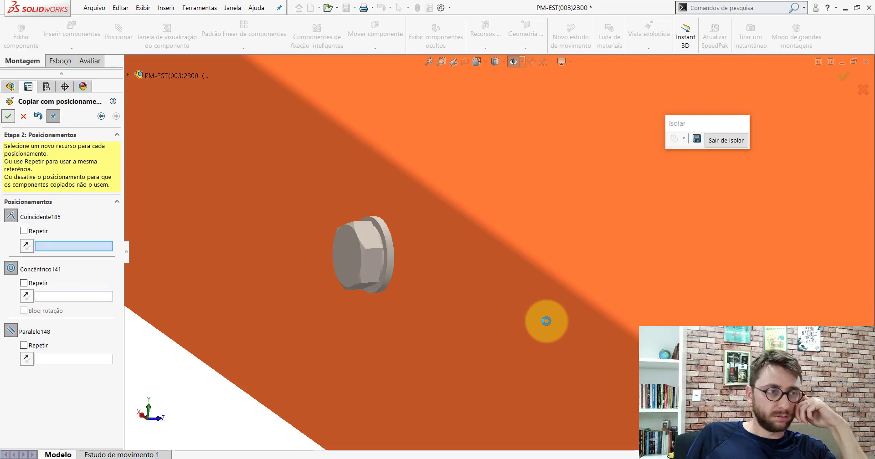
For a second nut copy, pick the next bolt's washer face, shank and head flat.
{"action": "scroll", "coordinate": [546, 321], "scroll_direction": "down", "scroll_amount": 5}
{"action": "middle_click_drag", "start_coordinate": [545, 321], "coordinate": [493, 203]}
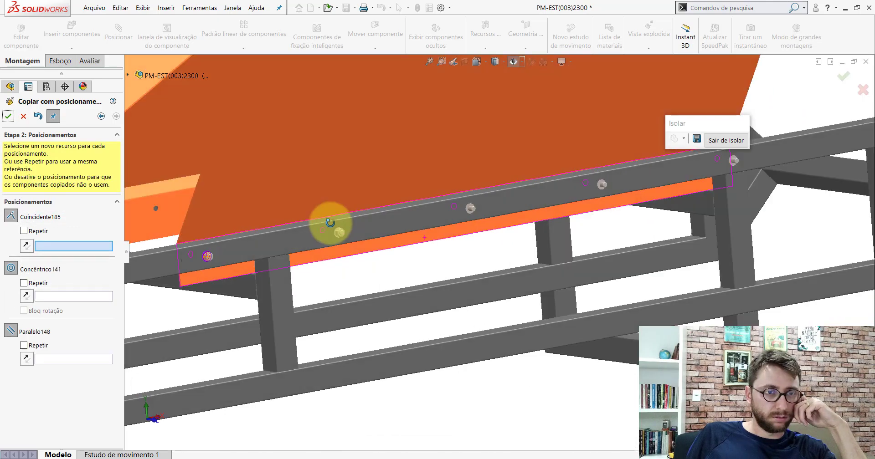
{"action": "scroll", "coordinate": [493, 203], "scroll_direction": "down", "scroll_amount": 3}
{"action": "scroll", "coordinate": [447, 243], "scroll_direction": "down", "scroll_amount": 2}
{"action": "scroll", "coordinate": [471, 241], "scroll_direction": "down", "scroll_amount": 3}
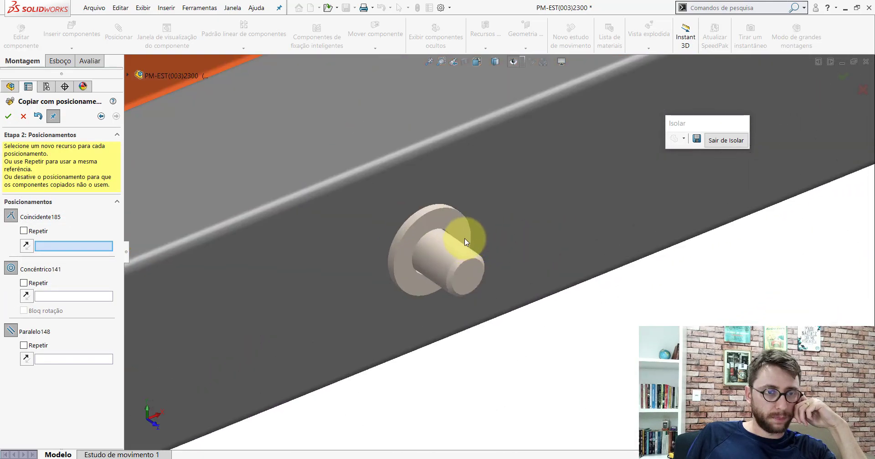
{"action": "left_click", "coordinate": [454, 223]}
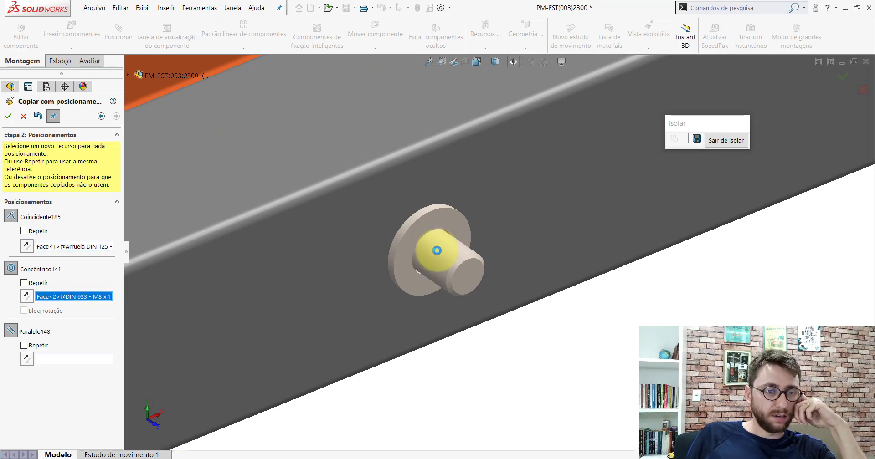
{"action": "left_click", "coordinate": [436, 250]}
{"action": "scroll", "coordinate": [436, 250], "scroll_direction": "up", "scroll_amount": 3}
{"action": "mouse_move", "coordinate": [437, 250]}
{"action": "middle_mouse_down"}
{"action": "mouse_move", "coordinate": [479, 203]}
{"action": "mouse_move", "coordinate": [479, 235]}
{"action": "middle_mouse_up"}
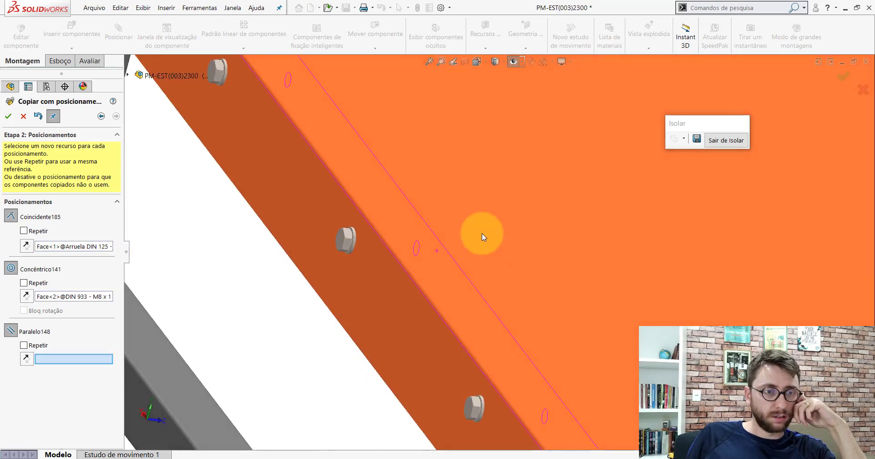
{"action": "scroll", "coordinate": [370, 236], "scroll_direction": "down", "scroll_amount": 3}
{"action": "left_click", "coordinate": [355, 252]}
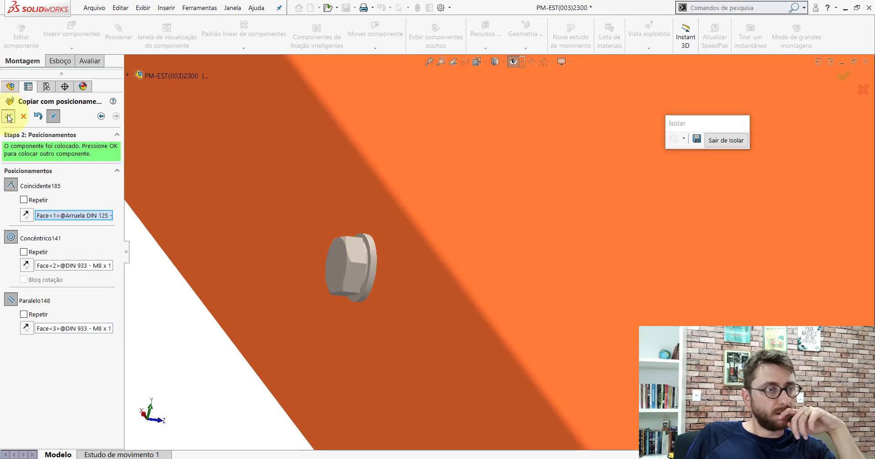
Accept the second nut copy and pick the washer face at the next bolt.
{"action": "key", "text": "Return"}
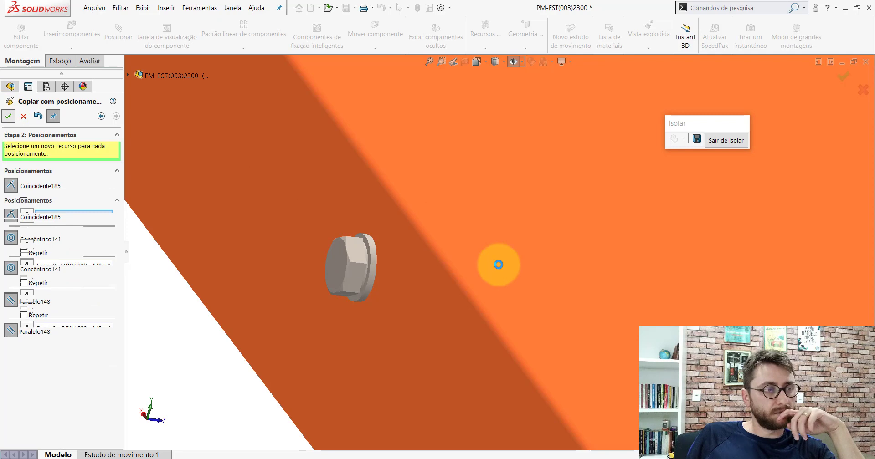
{"action": "mouse_move", "coordinate": [498, 265]}
{"action": "middle_mouse_down"}
{"action": "mouse_move", "coordinate": [391, 159]}
{"action": "mouse_move", "coordinate": [479, 211]}
{"action": "middle_mouse_up"}
{"action": "scroll", "coordinate": [536, 226], "scroll_direction": "down", "scroll_amount": 3}
{"action": "scroll", "coordinate": [532, 225], "scroll_direction": "down", "scroll_amount": 3}
{"action": "scroll", "coordinate": [520, 226], "scroll_direction": "down", "scroll_amount": 2}
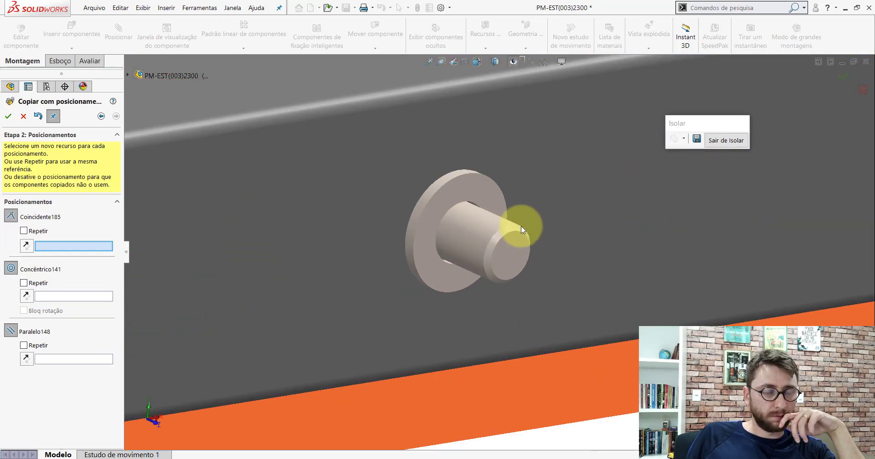
{"action": "left_click", "coordinate": [478, 188]}
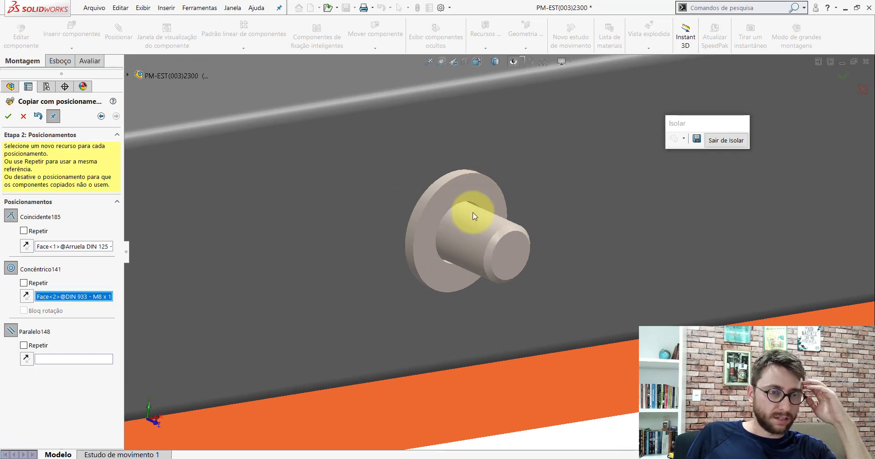
{"action": "scroll", "coordinate": [472, 216], "scroll_direction": "up", "scroll_amount": 1}
{"action": "scroll", "coordinate": [469, 215], "scroll_direction": "up", "scroll_amount": 3}
{"action": "scroll", "coordinate": [468, 200], "scroll_direction": "up", "scroll_amount": 2}
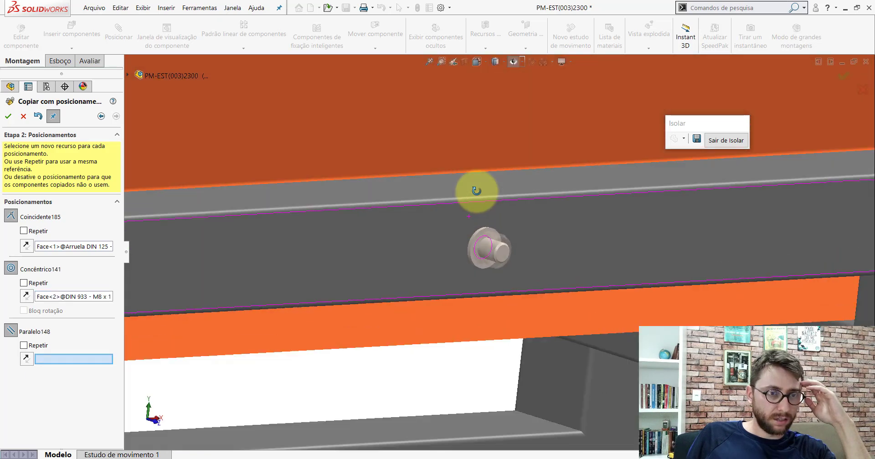
{"action": "mouse_move", "coordinate": [468, 190]}
{"action": "middle_mouse_down"}
{"action": "mouse_move", "coordinate": [539, 216]}
{"action": "mouse_move", "coordinate": [375, 223]}
{"action": "middle_mouse_up"}
{"action": "scroll", "coordinate": [375, 223], "scroll_direction": "down", "scroll_amount": 3}
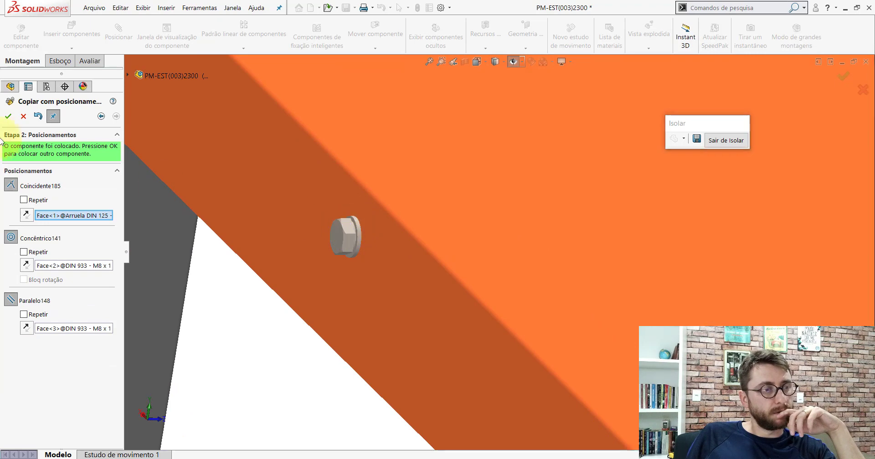
Accept that copy and pick another washer face for the next coincident mate.
{"action": "key", "text": "Return"}
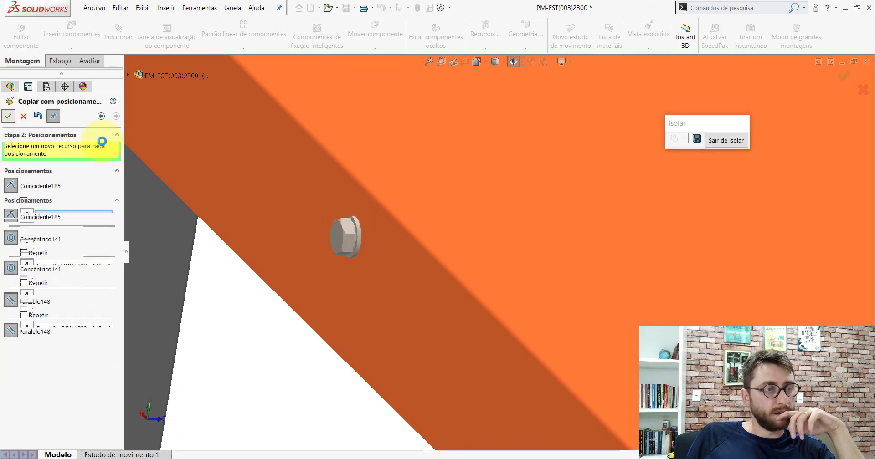
{"action": "scroll", "coordinate": [392, 234], "scroll_direction": "up", "scroll_amount": 5}
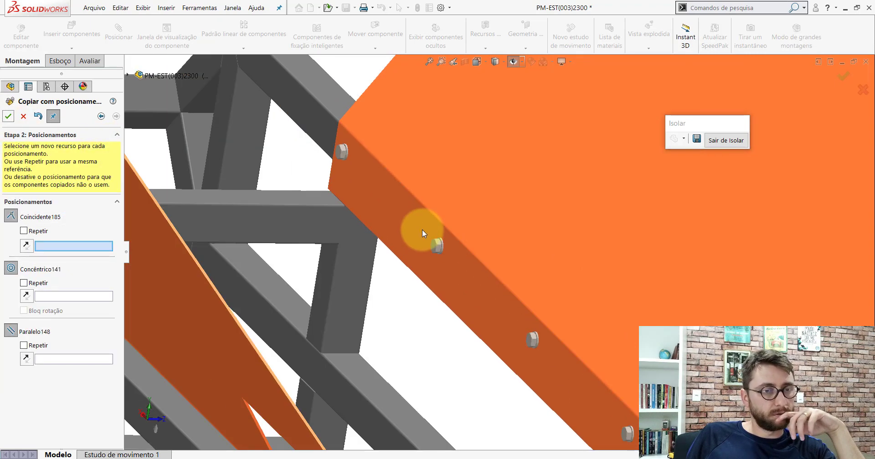
{"action": "middle_click_drag", "start_coordinate": [421, 229], "coordinate": [342, 204]}
{"action": "scroll", "coordinate": [588, 212], "scroll_direction": "down", "scroll_amount": 3}
{"action": "scroll", "coordinate": [616, 215], "scroll_direction": "down", "scroll_amount": 2}
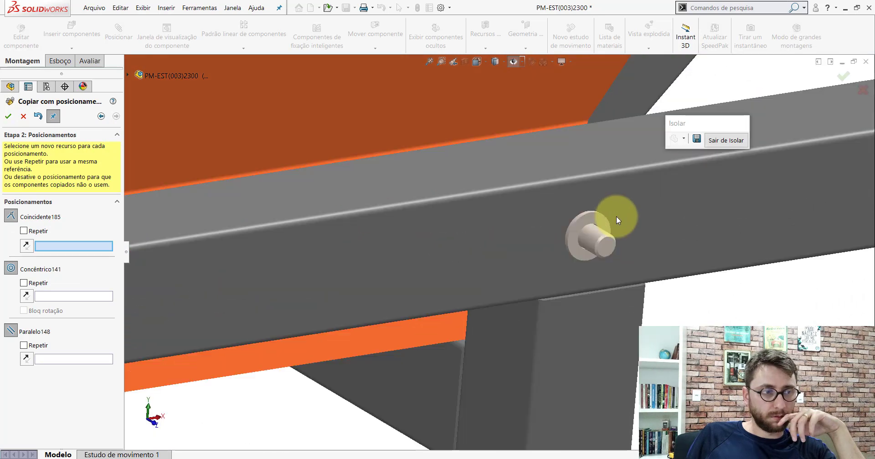
{"action": "scroll", "coordinate": [616, 216], "scroll_direction": "down", "scroll_amount": 3}
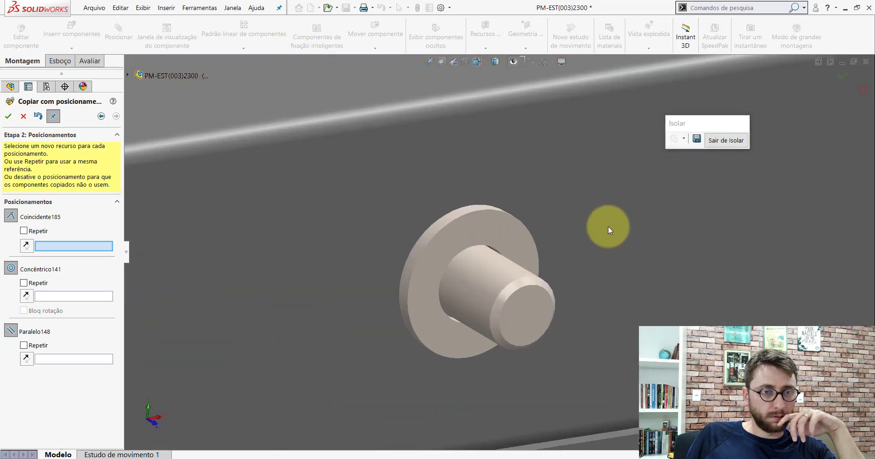
{"action": "left_click", "coordinate": [509, 227]}
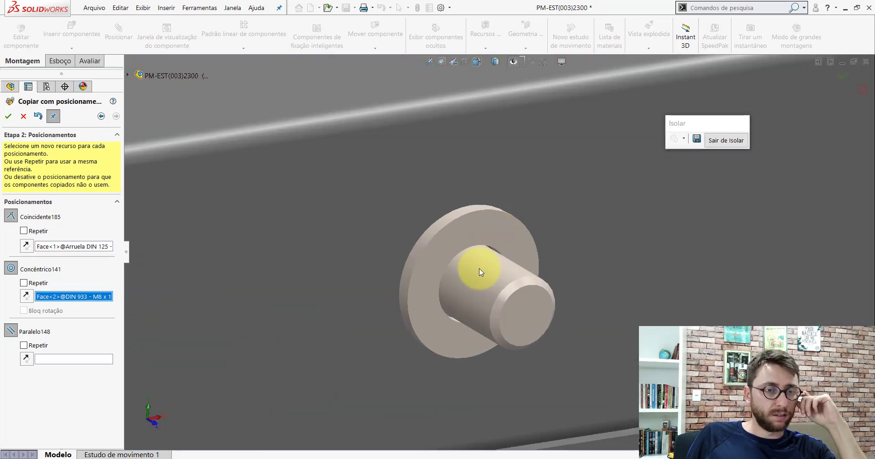
Pick the bolt head face for the parallel mate, place the copy and finish Copy with Mates.
{"action": "scroll", "coordinate": [480, 269], "scroll_direction": "up", "scroll_amount": 2}
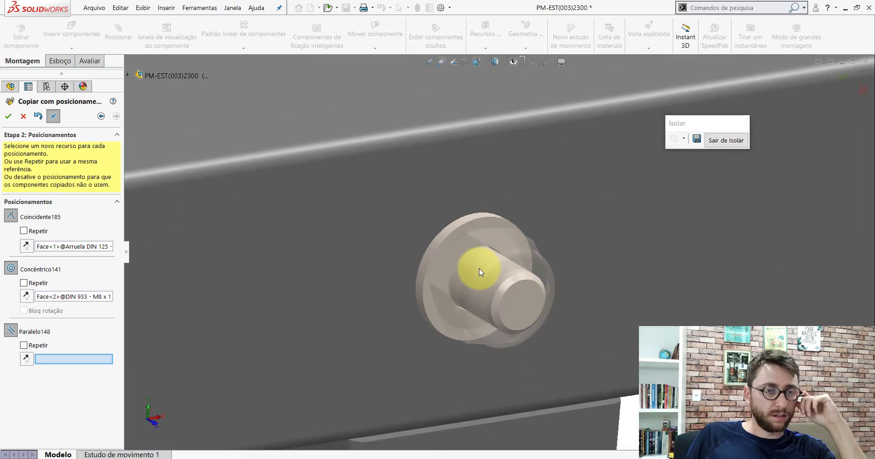
{"action": "scroll", "coordinate": [479, 268], "scroll_direction": "up", "scroll_amount": 3}
{"action": "mouse_move", "coordinate": [469, 261]}
{"action": "middle_mouse_down"}
{"action": "mouse_move", "coordinate": [532, 217]}
{"action": "mouse_move", "coordinate": [548, 249]}
{"action": "middle_mouse_up"}
{"action": "scroll", "coordinate": [374, 265], "scroll_direction": "down", "scroll_amount": 2}
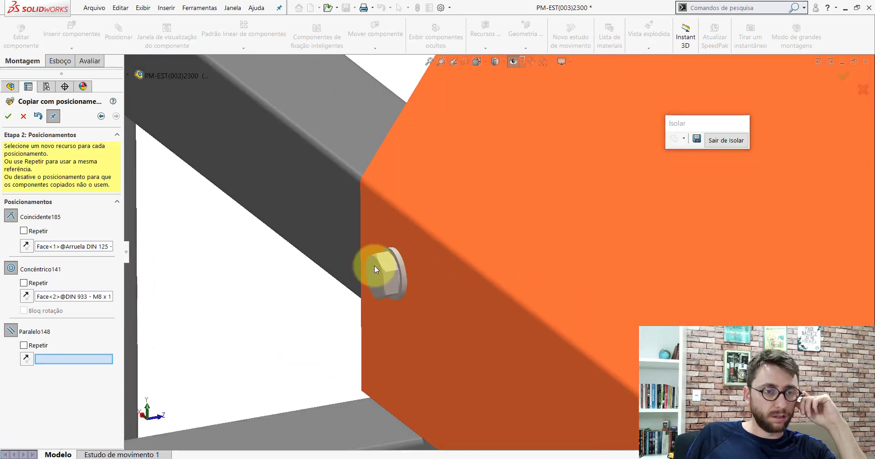
{"action": "scroll", "coordinate": [420, 252], "scroll_direction": "down", "scroll_amount": 3}
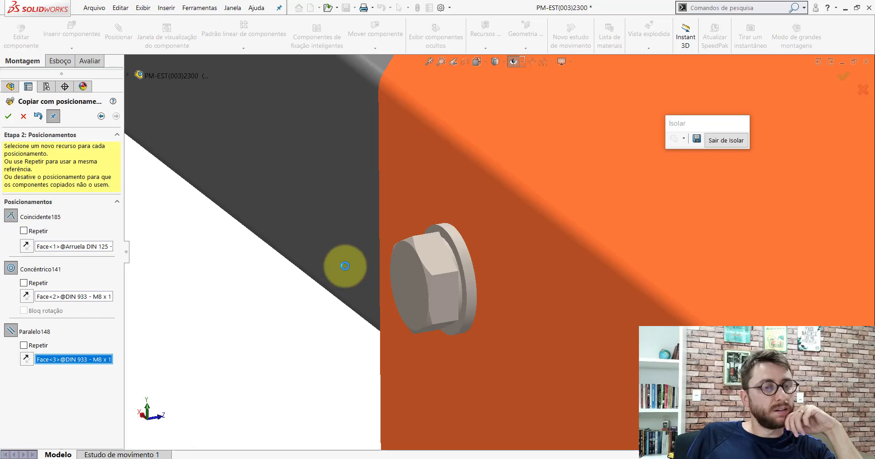
{"action": "left_click", "coordinate": [345, 266]}
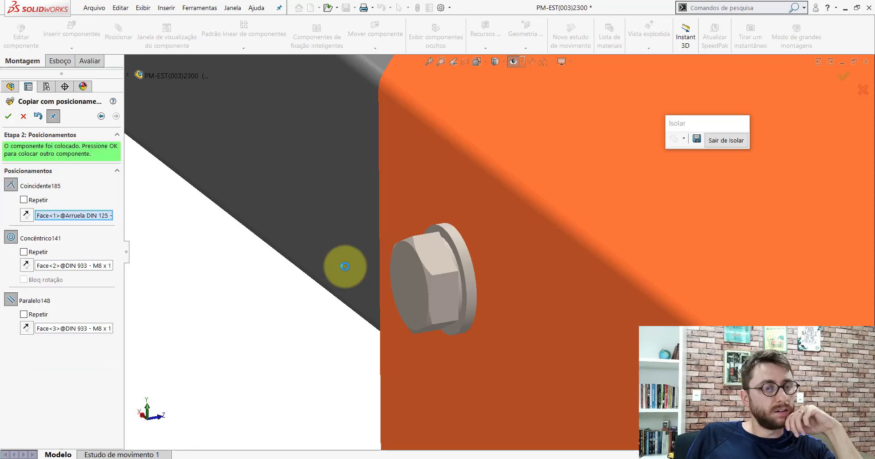
{"action": "left_click", "coordinate": [7, 118]}
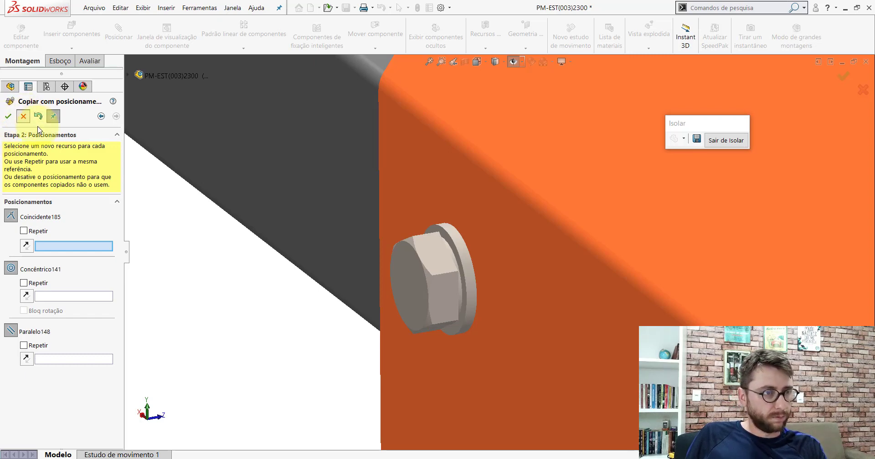
{"action": "left_click", "coordinate": [24, 116]}
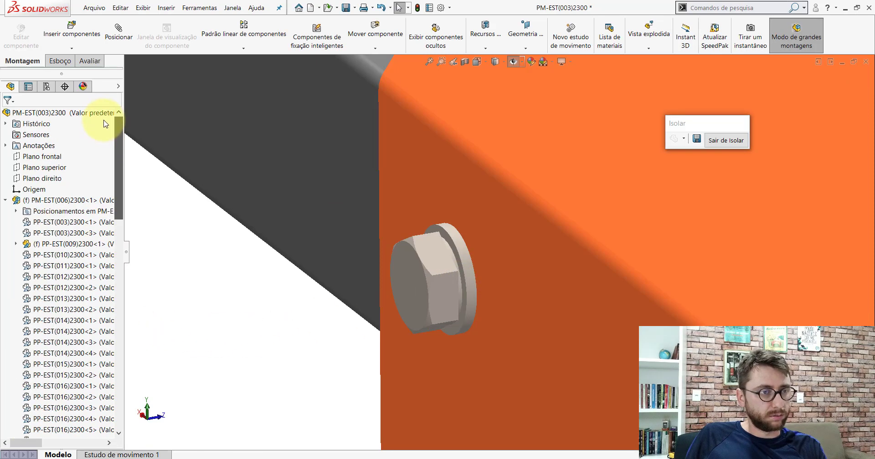
Collapse all branches of the assembly FeatureManager tree.
{"action": "right_click", "coordinate": [93, 113]}
{"action": "left_click", "coordinate": [156, 364]}
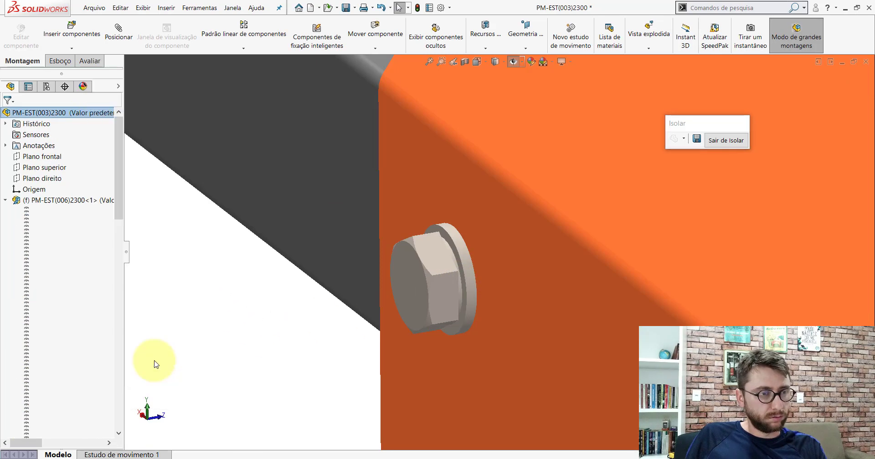
{"action": "scroll", "coordinate": [469, 315], "scroll_direction": "up", "scroll_amount": 3}
{"action": "mouse_move", "coordinate": [469, 315]}
{"action": "middle_mouse_down"}
{"action": "mouse_move", "coordinate": [487, 252]}
{"action": "mouse_move", "coordinate": [425, 254]}
{"action": "mouse_move", "coordinate": [452, 293]}
{"action": "middle_mouse_up"}
Switch to the Isometric view and bring up the ComponenteEspelhado1 context menu.
{"action": "scroll", "coordinate": [439, 312], "scroll_direction": "up", "scroll_amount": 5}
{"action": "scroll", "coordinate": [439, 313], "scroll_direction": "up", "scroll_amount": 2}
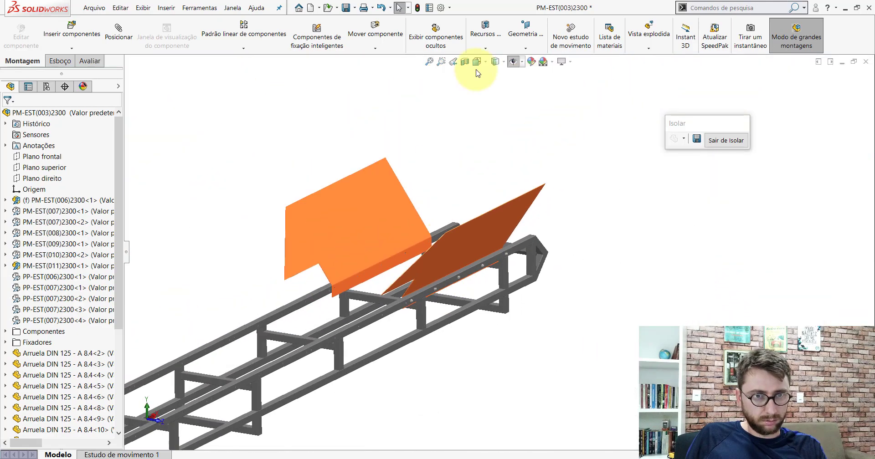
{"action": "left_click", "coordinate": [477, 61]}
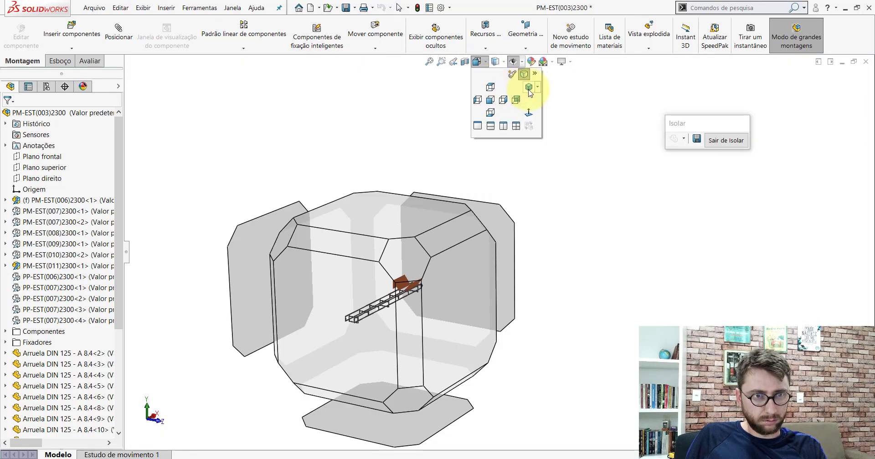
{"action": "left_click", "coordinate": [529, 89]}
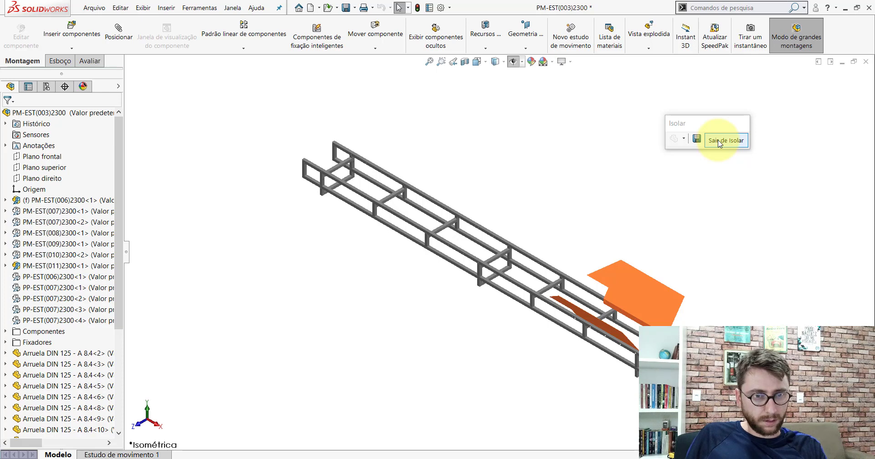
{"action": "left_click_drag", "start_coordinate": [119, 172], "coordinate": [117, 342]}
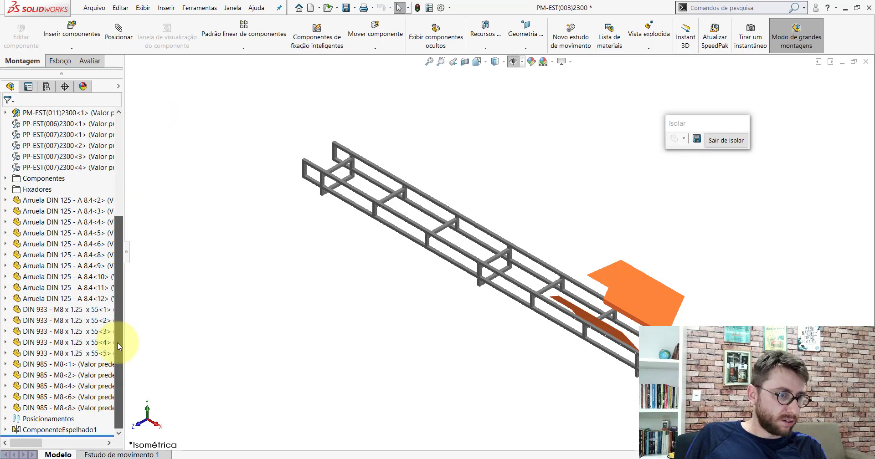
{"action": "right_click", "coordinate": [36, 430]}
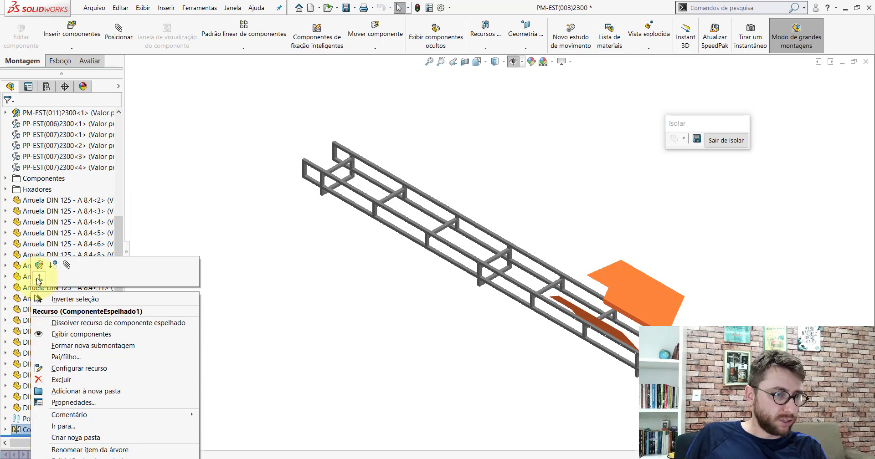
Edit ComponenteEspelhado1 and add the first new nut to Components to Mirror.
{"action": "left_click", "coordinate": [39, 265]}
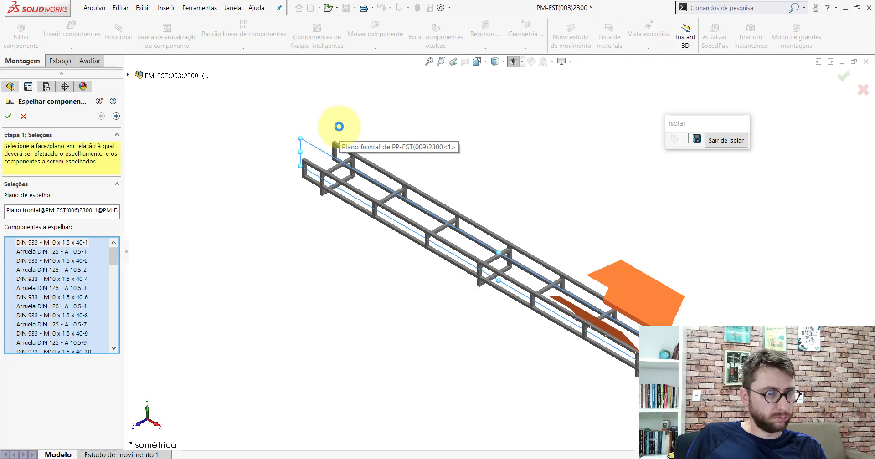
{"action": "scroll", "coordinate": [615, 357], "scroll_direction": "down", "scroll_amount": 3}
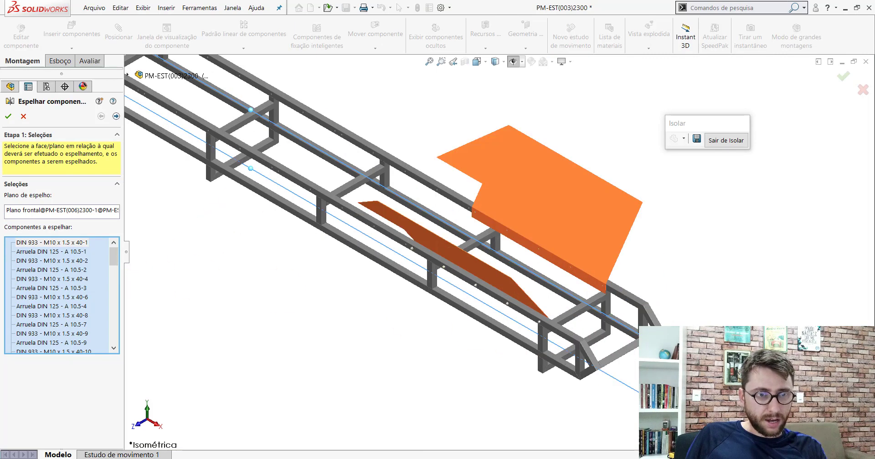
{"action": "scroll", "coordinate": [455, 320], "scroll_direction": "down", "scroll_amount": 2}
{"action": "scroll", "coordinate": [537, 250], "scroll_direction": "down", "scroll_amount": 2}
{"action": "scroll", "coordinate": [631, 289], "scroll_direction": "down", "scroll_amount": 2}
{"action": "scroll", "coordinate": [541, 293], "scroll_direction": "down", "scroll_amount": 3}
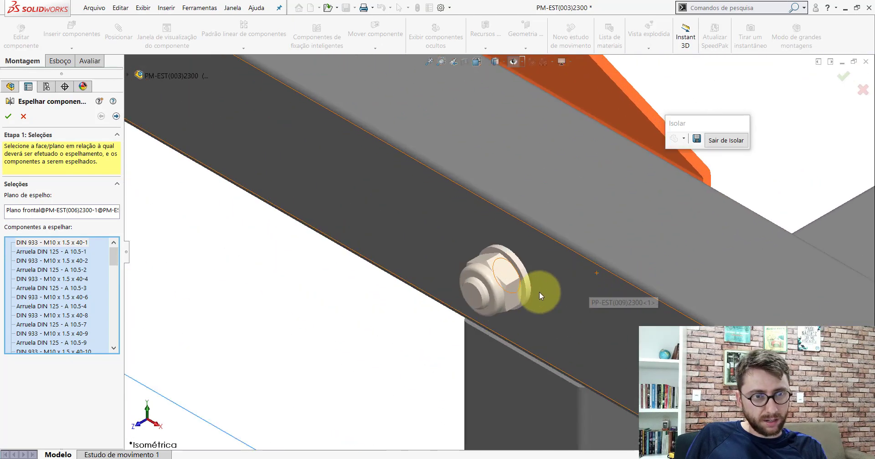
{"action": "left_click", "coordinate": [508, 274]}
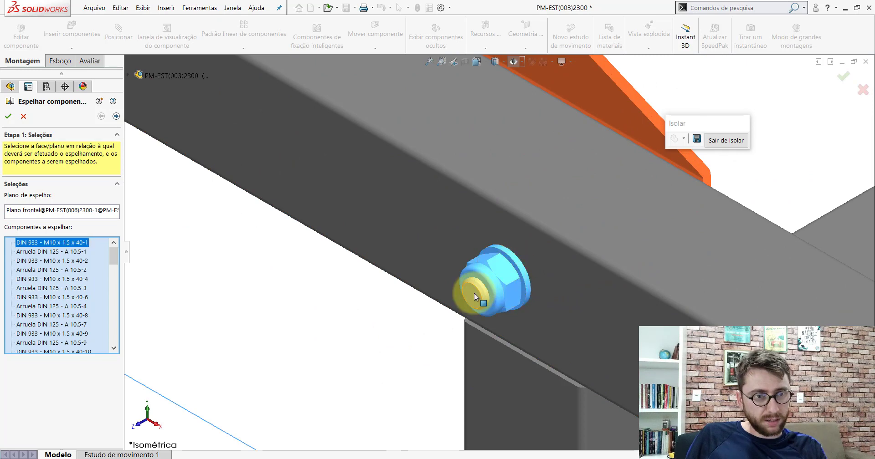
Add two more nuts and one washer to Components to Mirror.
{"action": "scroll", "coordinate": [477, 298], "scroll_direction": "up", "scroll_amount": 3}
{"action": "scroll", "coordinate": [477, 297], "scroll_direction": "up", "scroll_amount": 3}
{"action": "scroll", "coordinate": [287, 155], "scroll_direction": "down", "scroll_amount": 2}
{"action": "scroll", "coordinate": [305, 145], "scroll_direction": "down", "scroll_amount": 2}
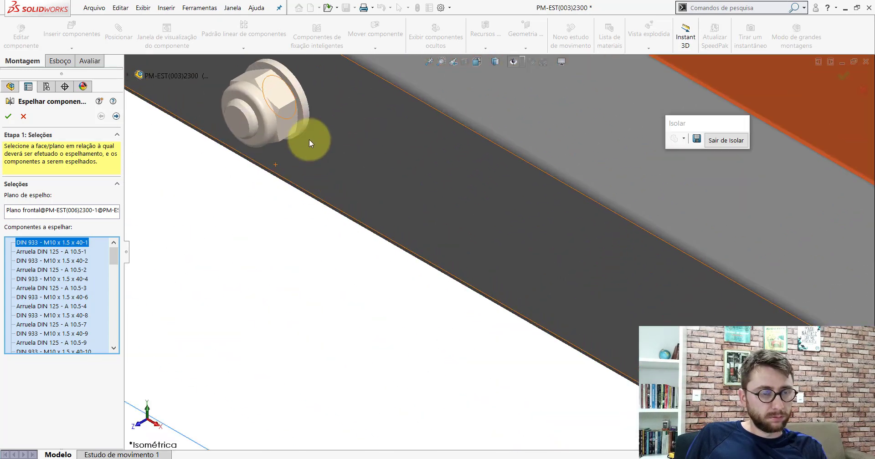
{"action": "scroll", "coordinate": [303, 132], "scroll_direction": "up", "scroll_amount": 2}
{"action": "scroll", "coordinate": [310, 132], "scroll_direction": "down", "scroll_amount": 3}
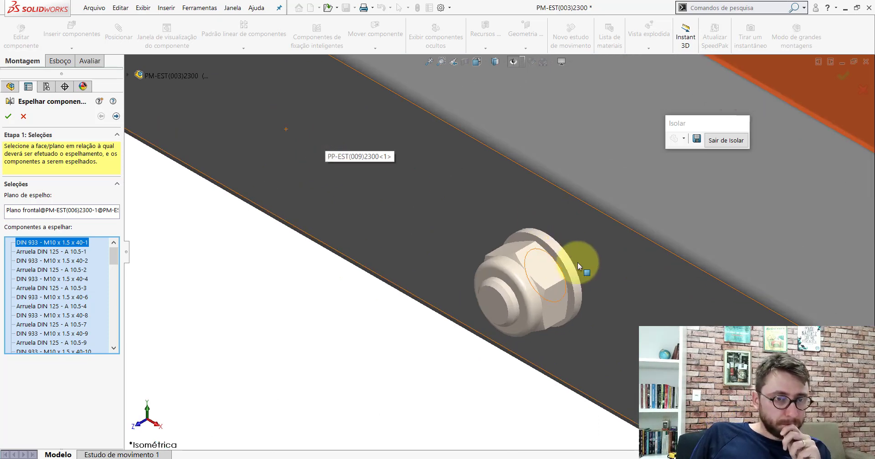
{"action": "scroll", "coordinate": [578, 261], "scroll_direction": "down", "scroll_amount": 3}
{"action": "left_click", "coordinate": [556, 254]}
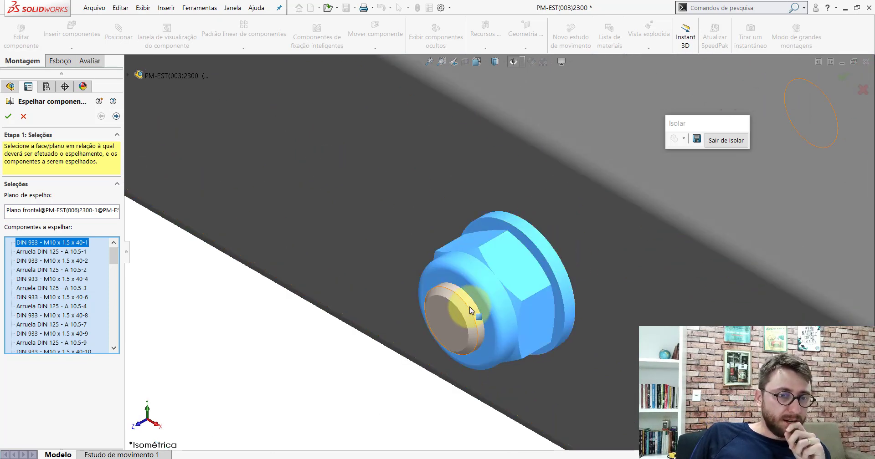
{"action": "scroll", "coordinate": [469, 307], "scroll_direction": "up", "scroll_amount": 3}
{"action": "scroll", "coordinate": [469, 307], "scroll_direction": "up", "scroll_amount": 2}
{"action": "scroll", "coordinate": [479, 225], "scroll_direction": "down", "scroll_amount": 3}
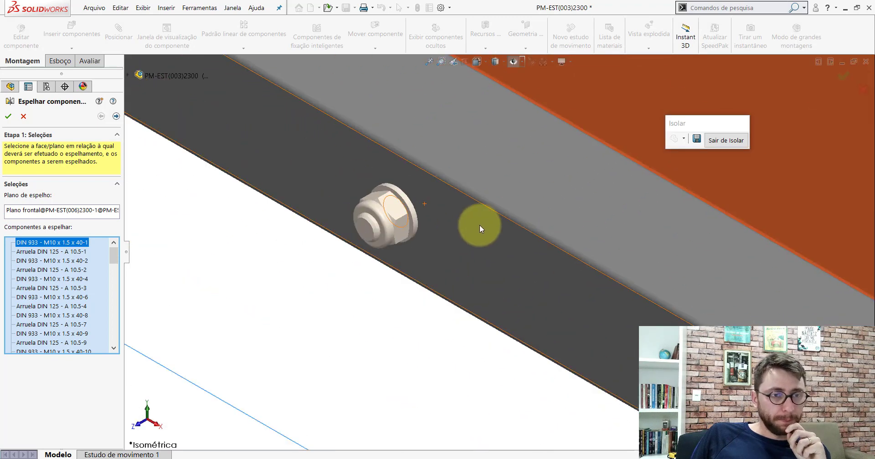
{"action": "scroll", "coordinate": [388, 213], "scroll_direction": "down", "scroll_amount": 3}
{"action": "left_click", "coordinate": [395, 192]}
{"action": "left_click", "coordinate": [294, 258]}
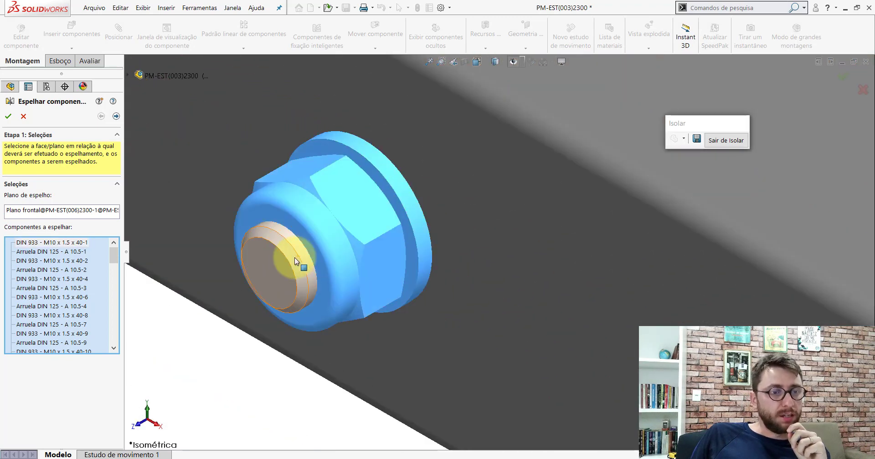
Add the last two nuts and two washers to the mirror selection.
{"action": "scroll", "coordinate": [295, 258], "scroll_direction": "up", "scroll_amount": 3}
{"action": "scroll", "coordinate": [297, 257], "scroll_direction": "up", "scroll_amount": 2}
{"action": "scroll", "coordinate": [326, 185], "scroll_direction": "down", "scroll_amount": 3}
{"action": "scroll", "coordinate": [465, 142], "scroll_direction": "down", "scroll_amount": 3}
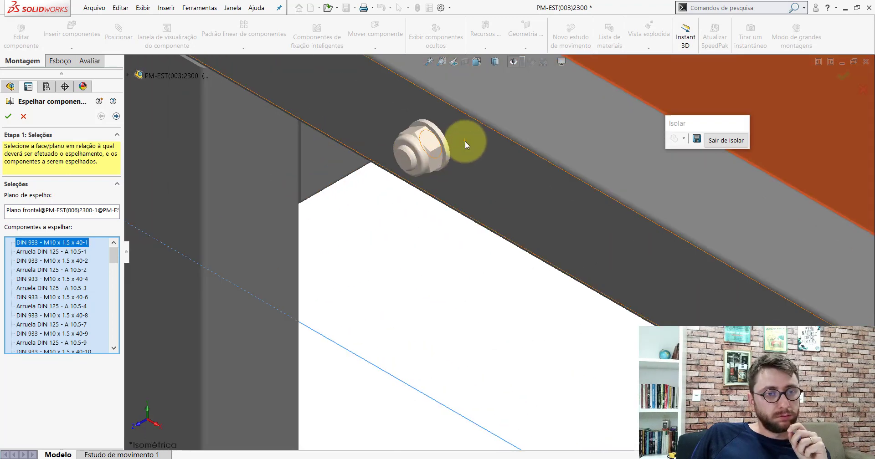
{"action": "scroll", "coordinate": [390, 172], "scroll_direction": "down", "scroll_amount": 2}
{"action": "left_click", "coordinate": [406, 157]}
{"action": "left_click", "coordinate": [345, 222]}
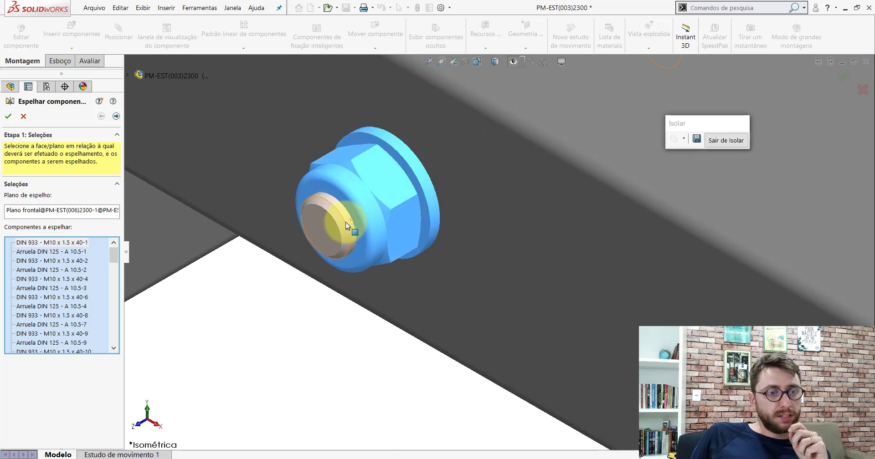
{"action": "scroll", "coordinate": [346, 225], "scroll_direction": "up", "scroll_amount": 3}
{"action": "scroll", "coordinate": [346, 226], "scroll_direction": "up", "scroll_amount": 2}
{"action": "scroll", "coordinate": [295, 120], "scroll_direction": "up", "scroll_amount": 2}
{"action": "scroll", "coordinate": [295, 127], "scroll_direction": "down", "scroll_amount": 3}
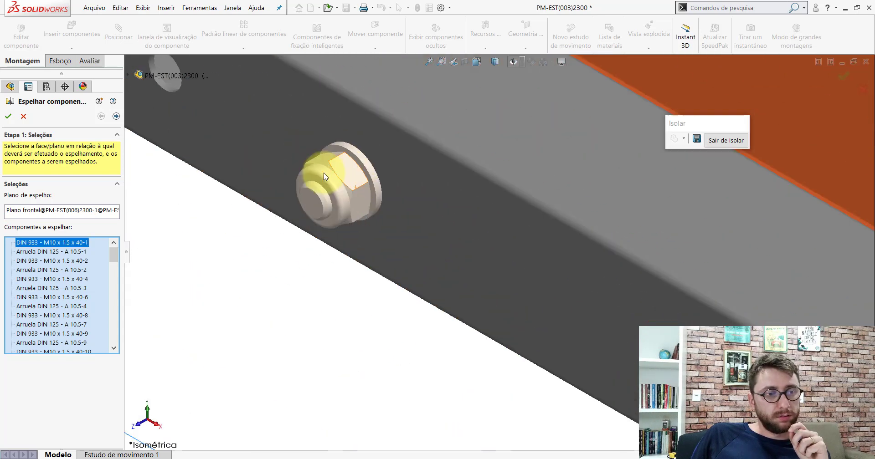
{"action": "scroll", "coordinate": [336, 218], "scroll_direction": "down", "scroll_amount": 2}
{"action": "left_click", "coordinate": [360, 191]}
{"action": "left_click", "coordinate": [409, 150]}
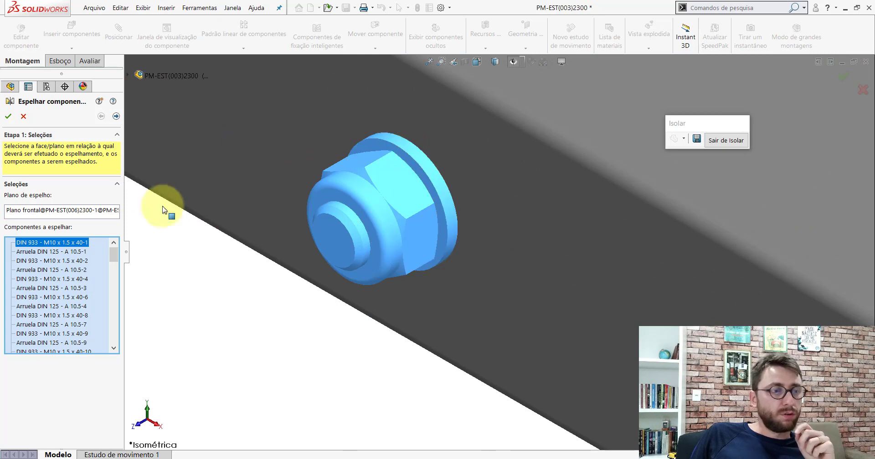
{"action": "scroll", "coordinate": [265, 244], "scroll_direction": "up", "scroll_amount": 3}
{"action": "scroll", "coordinate": [266, 246], "scroll_direction": "down", "scroll_amount": 1}
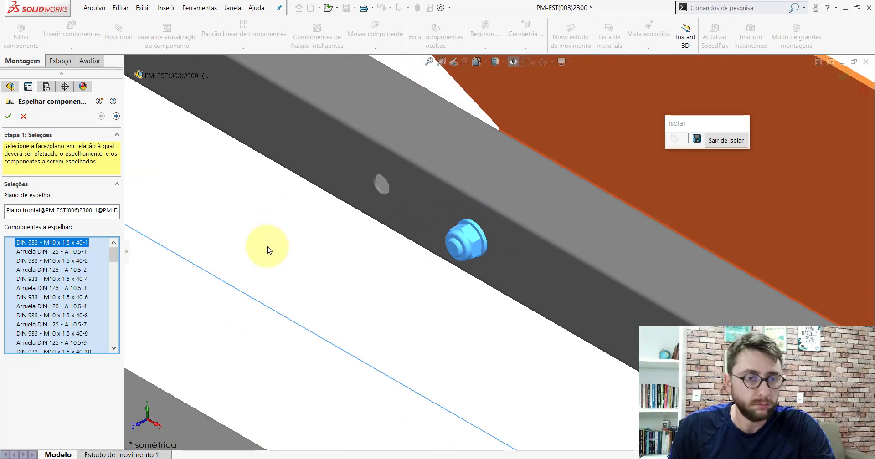
{"action": "scroll", "coordinate": [357, 246], "scroll_direction": "up", "scroll_amount": 2}
{"action": "scroll", "coordinate": [357, 246], "scroll_direction": "up", "scroll_amount": 2}
{"action": "scroll", "coordinate": [357, 246], "scroll_direction": "up", "scroll_amount": 1}
{"action": "scroll", "coordinate": [588, 301], "scroll_direction": "up", "scroll_amount": 1}
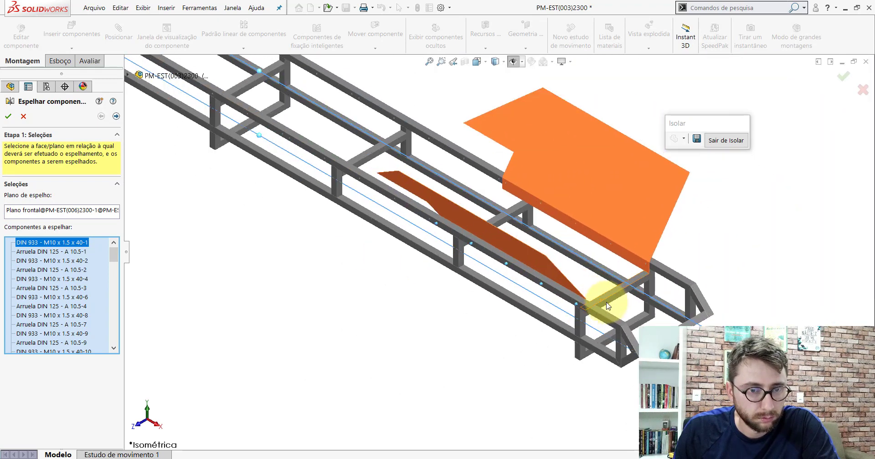
{"action": "scroll", "coordinate": [606, 305], "scroll_direction": "down", "scroll_amount": 2}
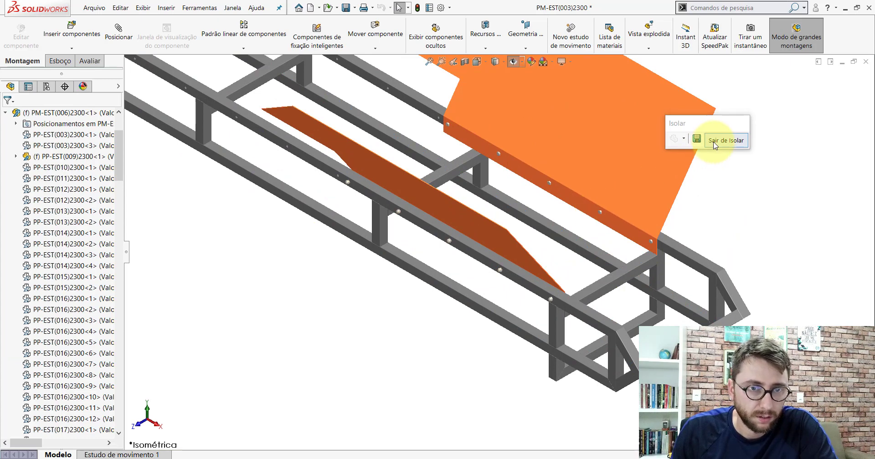
Exit isolate to restore the belt, hopper and motor, and inspect the frame crossbars from above.
{"action": "left_click", "coordinate": [724, 141]}
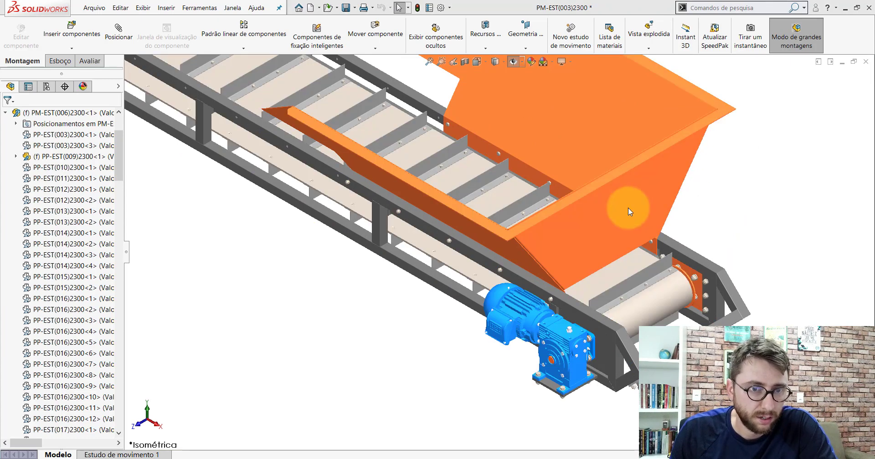
{"action": "mouse_move", "coordinate": [442, 233]}
{"action": "middle_mouse_down"}
{"action": "mouse_move", "coordinate": [397, 342]}
{"action": "mouse_move", "coordinate": [410, 364]}
{"action": "mouse_move", "coordinate": [420, 342]}
{"action": "mouse_move", "coordinate": [624, 214]}
{"action": "middle_mouse_up"}
{"action": "scroll", "coordinate": [488, 189], "scroll_direction": "down", "scroll_amount": 3}
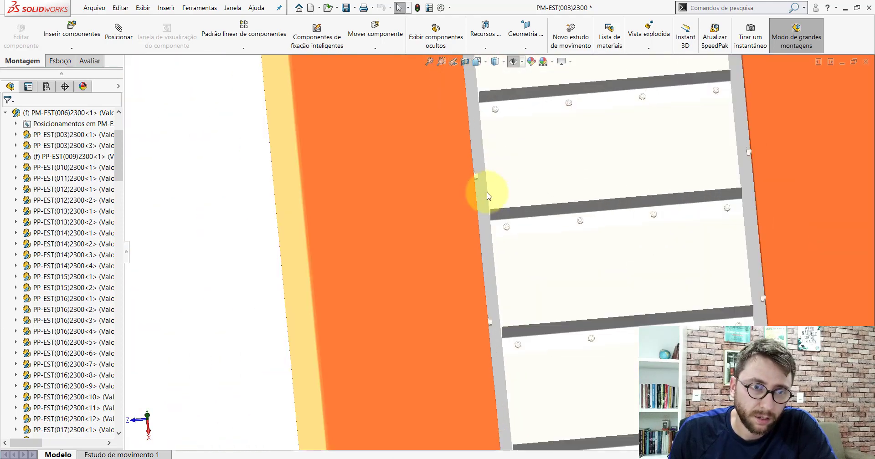
{"action": "scroll", "coordinate": [459, 182], "scroll_direction": "down", "scroll_amount": 3}
{"action": "middle_click_drag", "start_coordinate": [459, 182], "coordinate": [537, 165]}
{"action": "scroll", "coordinate": [736, 147], "scroll_direction": "down", "scroll_amount": 2}
{"action": "scroll", "coordinate": [624, 156], "scroll_direction": "up", "scroll_amount": 2}
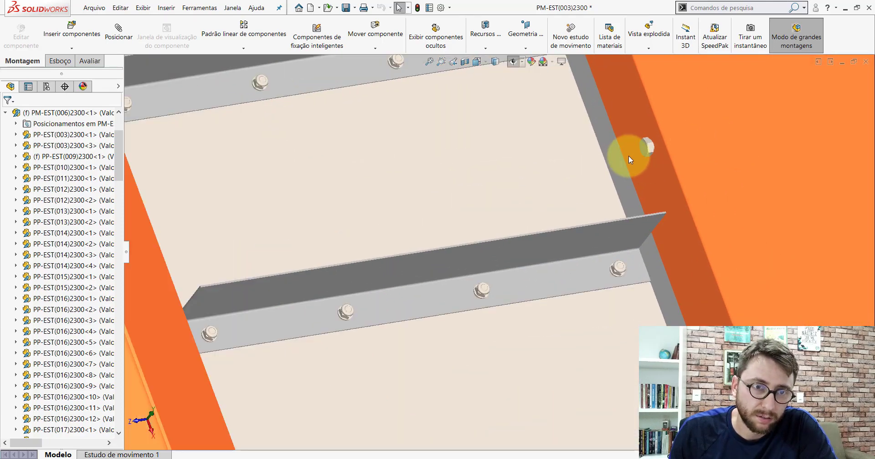
{"action": "scroll", "coordinate": [600, 196], "scroll_direction": "up", "scroll_amount": 2}
{"action": "scroll", "coordinate": [504, 227], "scroll_direction": "down", "scroll_amount": 4}
{"action": "scroll", "coordinate": [504, 227], "scroll_direction": "down", "scroll_amount": 4}
{"action": "scroll", "coordinate": [504, 227], "scroll_direction": "up", "scroll_amount": 3}
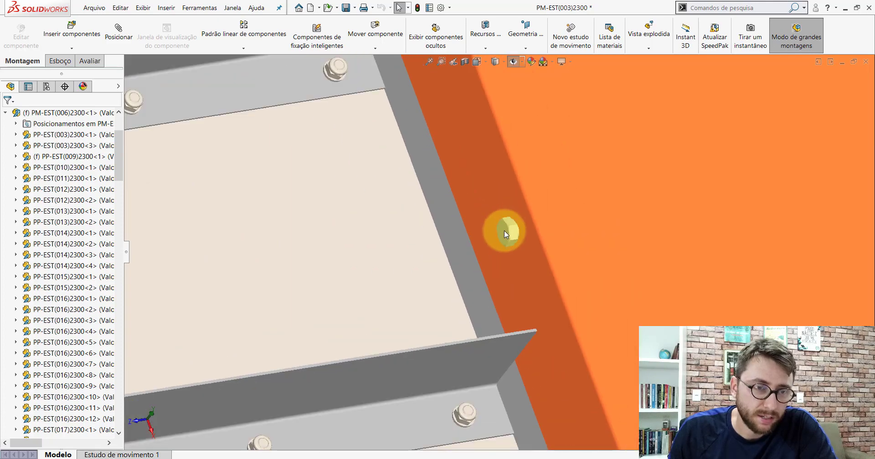
{"action": "scroll", "coordinate": [500, 241], "scroll_direction": "up", "scroll_amount": 2}
{"action": "scroll", "coordinate": [420, 298], "scroll_direction": "up", "scroll_amount": 2}
{"action": "scroll", "coordinate": [409, 281], "scroll_direction": "down", "scroll_amount": 3}
Check the hopper side plate fasteners and call up the ComponenteEspelhado1 mirror feature's options.
{"action": "middle_click_drag", "start_coordinate": [409, 281], "coordinate": [371, 248]}
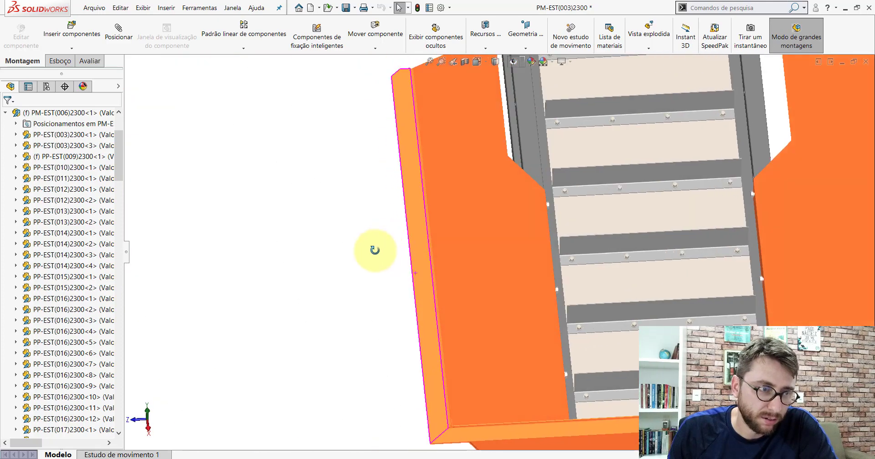
{"action": "scroll", "coordinate": [370, 247], "scroll_direction": "down", "scroll_amount": 3}
{"action": "left_click_drag", "start_coordinate": [117, 157], "coordinate": [152, 437]}
{"action": "scroll", "coordinate": [76, 427], "scroll_direction": "down", "scroll_amount": 1}
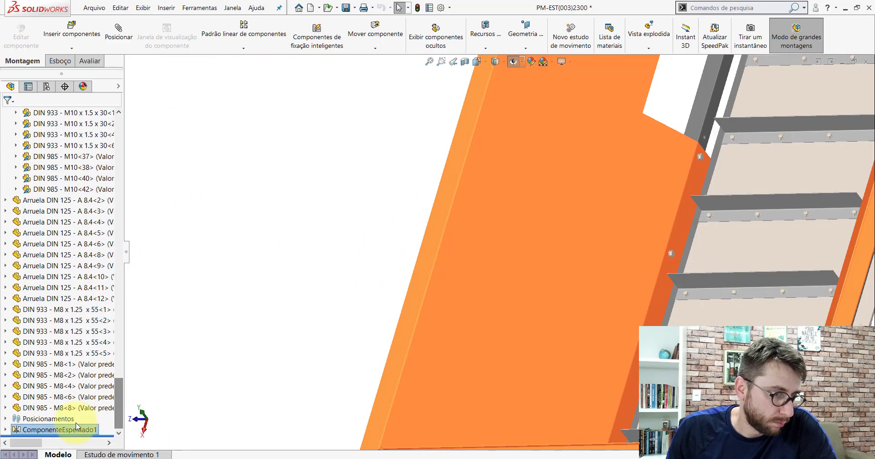
{"action": "right_click", "coordinate": [74, 423]}
{"action": "right_click", "coordinate": [67, 430]}
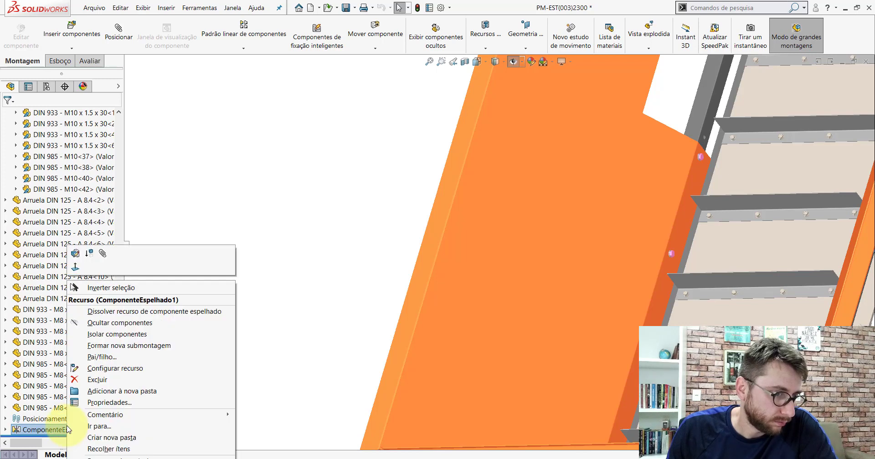
{"action": "left_click", "coordinate": [79, 258]}
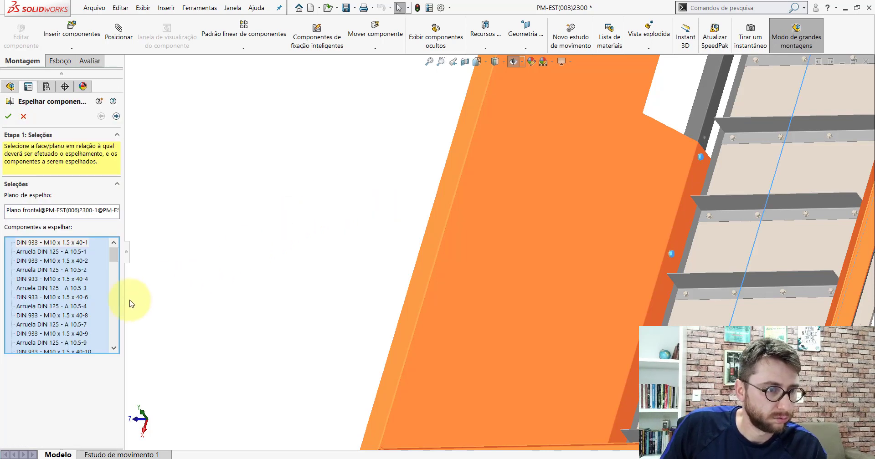
{"action": "left_click", "coordinate": [82, 289]}
{"action": "scroll", "coordinate": [631, 195], "scroll_direction": "up", "scroll_amount": 3}
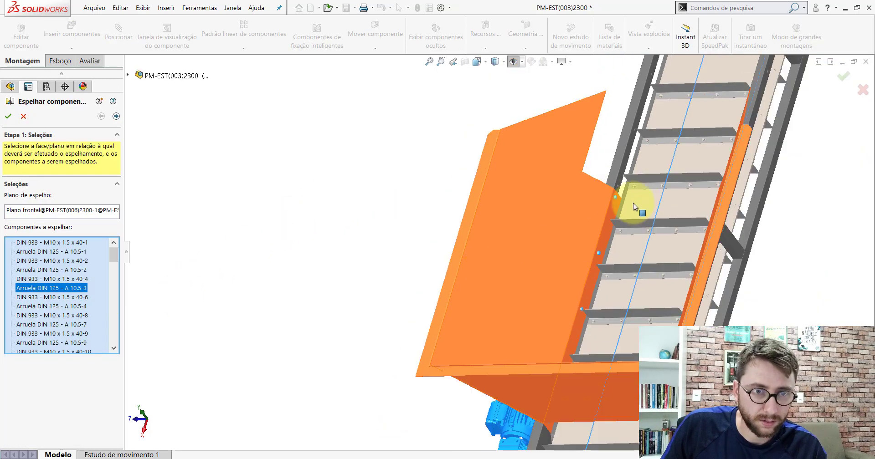
{"action": "scroll", "coordinate": [592, 203], "scroll_direction": "down", "scroll_amount": 3}
{"action": "scroll", "coordinate": [567, 216], "scroll_direction": "down", "scroll_amount": 3}
{"action": "scroll", "coordinate": [559, 222], "scroll_direction": "down", "scroll_amount": 2}
{"action": "scroll", "coordinate": [559, 222], "scroll_direction": "down", "scroll_amount": 2}
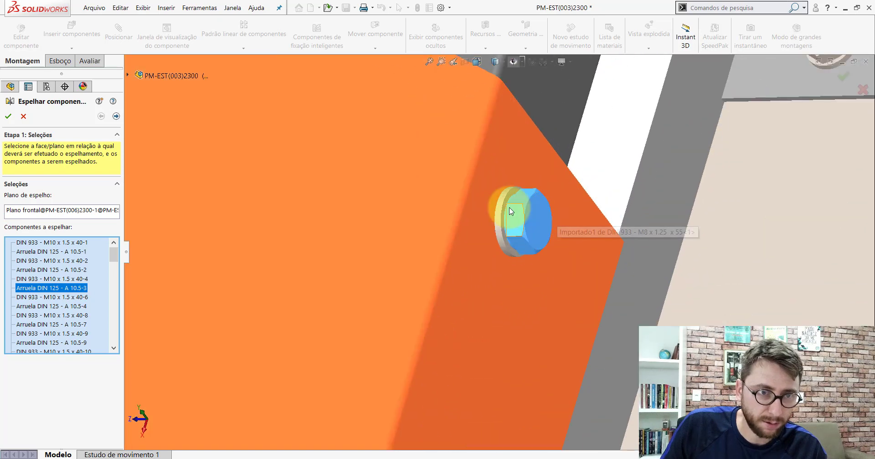
{"action": "scroll", "coordinate": [528, 288], "scroll_direction": "down", "scroll_amount": 1}
{"action": "scroll", "coordinate": [528, 288], "scroll_direction": "up", "scroll_amount": 3}
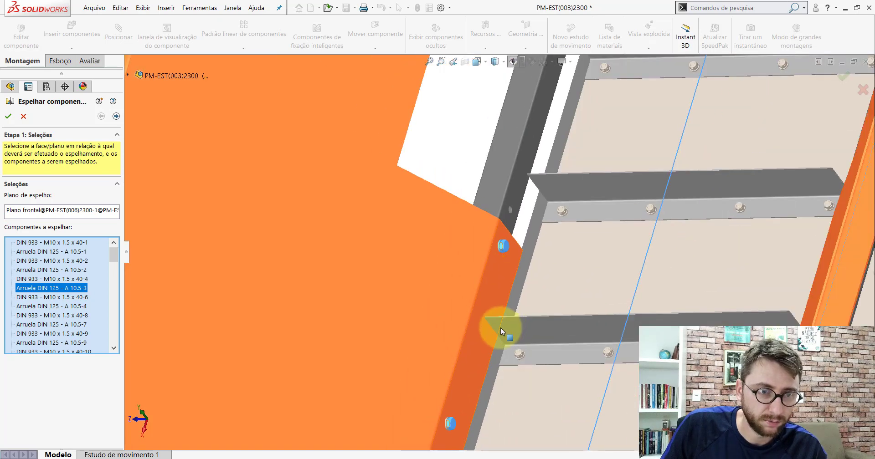
{"action": "scroll", "coordinate": [500, 327], "scroll_direction": "down", "scroll_amount": 1}
{"action": "scroll", "coordinate": [472, 349], "scroll_direction": "down", "scroll_amount": 3}
{"action": "scroll", "coordinate": [472, 349], "scroll_direction": "down", "scroll_amount": 3}
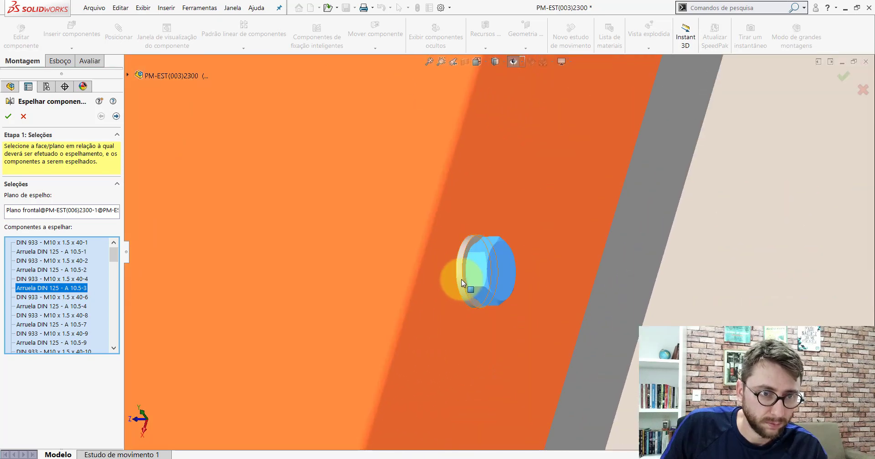
{"action": "scroll", "coordinate": [460, 278], "scroll_direction": "up", "scroll_amount": 2}
{"action": "scroll", "coordinate": [474, 313], "scroll_direction": "up", "scroll_amount": 2}
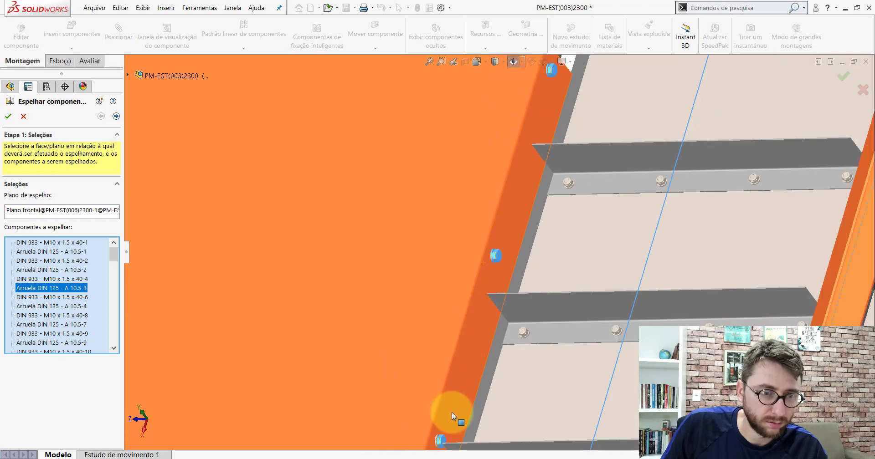
{"action": "scroll", "coordinate": [452, 412], "scroll_direction": "down", "scroll_amount": 2}
{"action": "scroll", "coordinate": [456, 393], "scroll_direction": "down", "scroll_amount": 2}
{"action": "scroll", "coordinate": [459, 356], "scroll_direction": "down", "scroll_amount": 2}
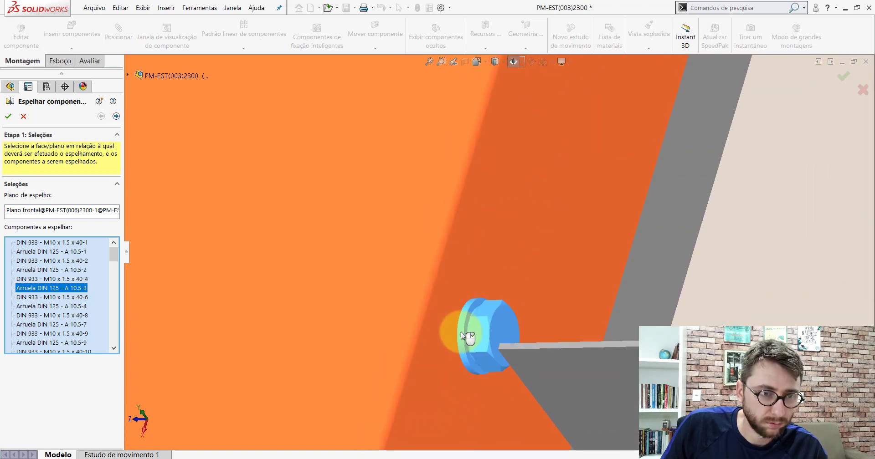
{"action": "scroll", "coordinate": [463, 335], "scroll_direction": "up", "scroll_amount": 3}
{"action": "scroll", "coordinate": [464, 336], "scroll_direction": "up", "scroll_amount": 3}
{"action": "mouse_move", "coordinate": [484, 316]}
{"action": "middle_mouse_down"}
{"action": "mouse_move", "coordinate": [472, 344]}
{"action": "mouse_move", "coordinate": [475, 393]}
{"action": "middle_mouse_up"}
{"action": "scroll", "coordinate": [470, 346], "scroll_direction": "down", "scroll_amount": 2}
{"action": "scroll", "coordinate": [472, 319], "scroll_direction": "down", "scroll_amount": 2}
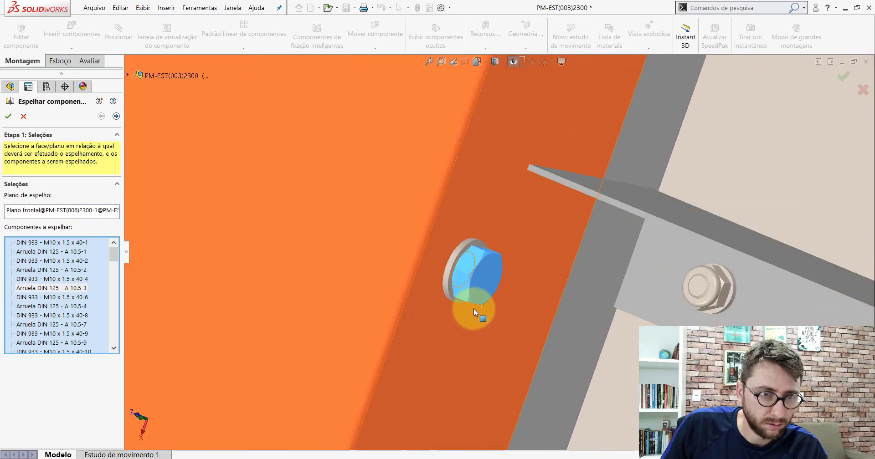
{"action": "scroll", "coordinate": [465, 282], "scroll_direction": "down", "scroll_amount": 2}
{"action": "left_click", "coordinate": [447, 252]}
{"action": "scroll", "coordinate": [446, 252], "scroll_direction": "up", "scroll_amount": 2}
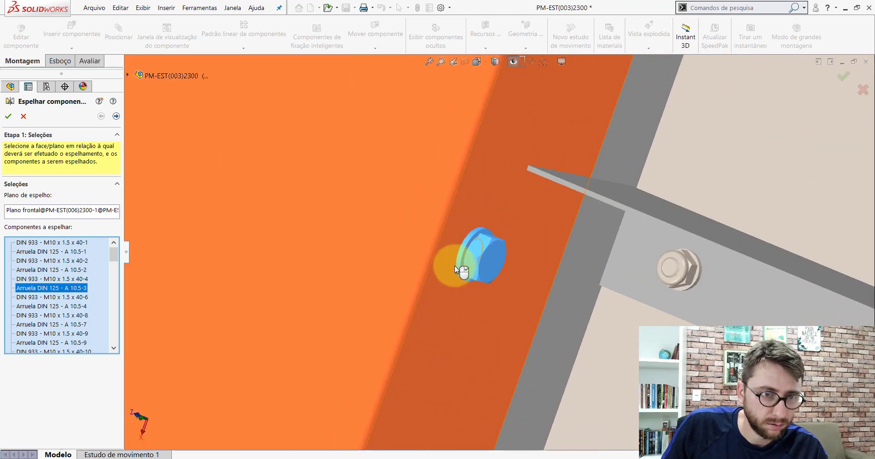
{"action": "scroll", "coordinate": [458, 276], "scroll_direction": "up", "scroll_amount": 3}
{"action": "scroll", "coordinate": [465, 335], "scroll_direction": "up", "scroll_amount": 3}
{"action": "scroll", "coordinate": [464, 335], "scroll_direction": "down", "scroll_amount": 3}
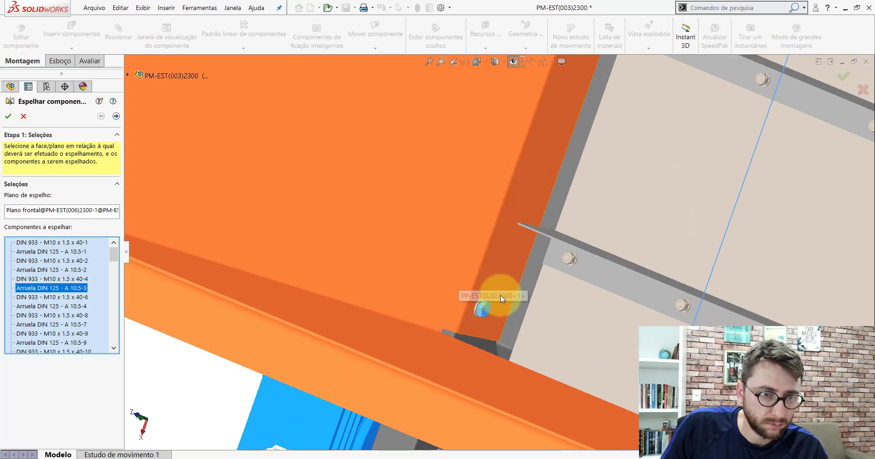
{"action": "scroll", "coordinate": [500, 295], "scroll_direction": "down", "scroll_amount": 1}
{"action": "scroll", "coordinate": [495, 301], "scroll_direction": "down", "scroll_amount": 3}
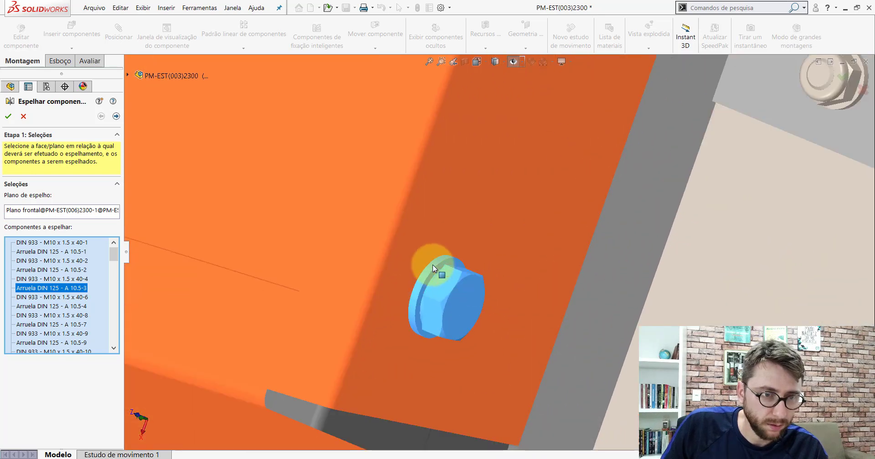
{"action": "scroll", "coordinate": [434, 266], "scroll_direction": "up", "scroll_amount": 3}
{"action": "scroll", "coordinate": [445, 275], "scroll_direction": "up", "scroll_amount": 3}
{"action": "scroll", "coordinate": [446, 276], "scroll_direction": "up", "scroll_amount": 2}
{"action": "scroll", "coordinate": [448, 276], "scroll_direction": "up", "scroll_amount": 2}
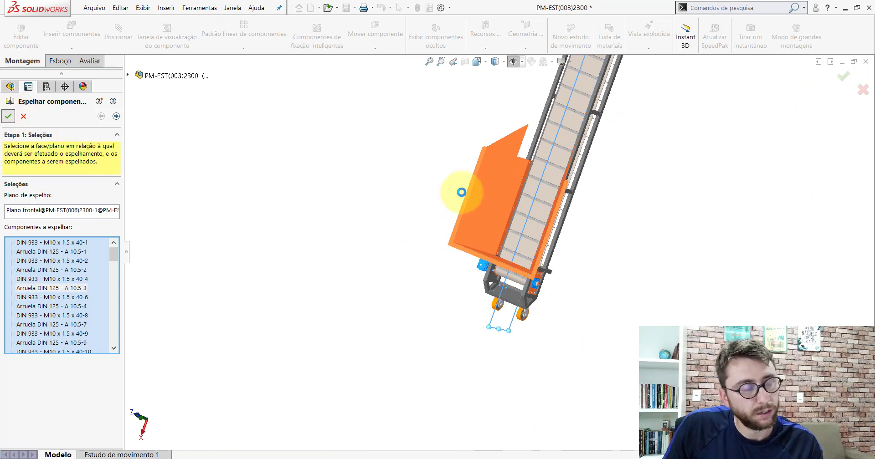
Cancel the mirror edit, return to isometric view, and collapse the PM-EST(006)2300 and Fixadores tree nodes.
{"action": "key", "text": "Escape"}
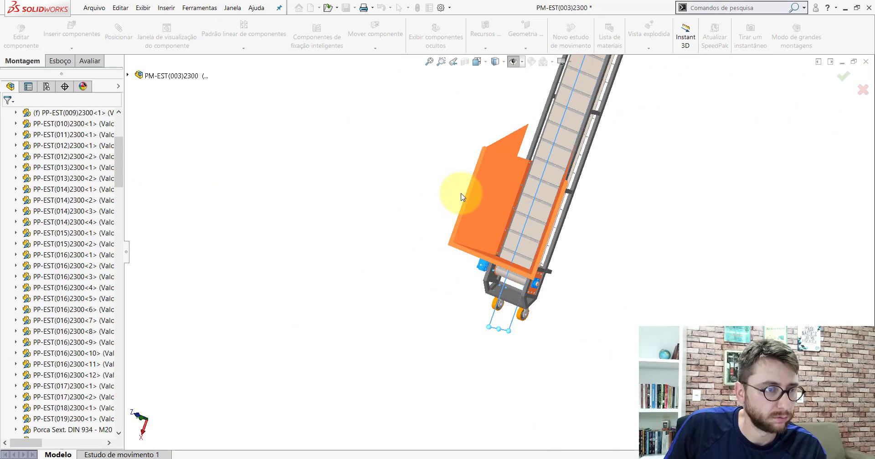
{"action": "left_click", "coordinate": [476, 62]}
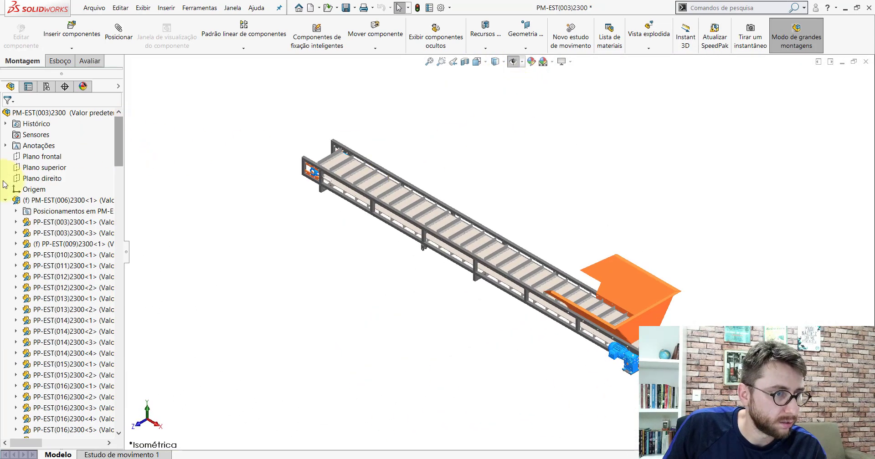
{"action": "left_click", "coordinate": [6, 201]}
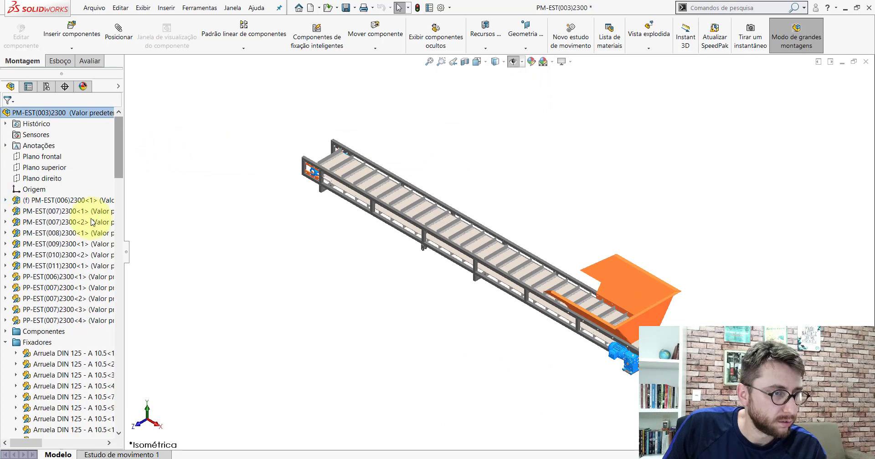
{"action": "left_click", "coordinate": [6, 343]}
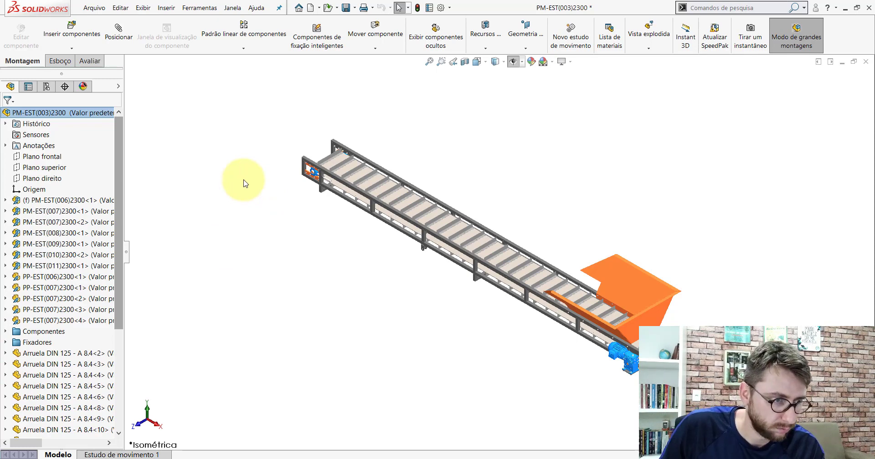
Move Arruela DIN 125 - A 8.4<2> through DIN 985 M8<8> into the Fixadores folder.
{"action": "left_click_drag", "start_coordinate": [122, 212], "coordinate": [146, 342]}
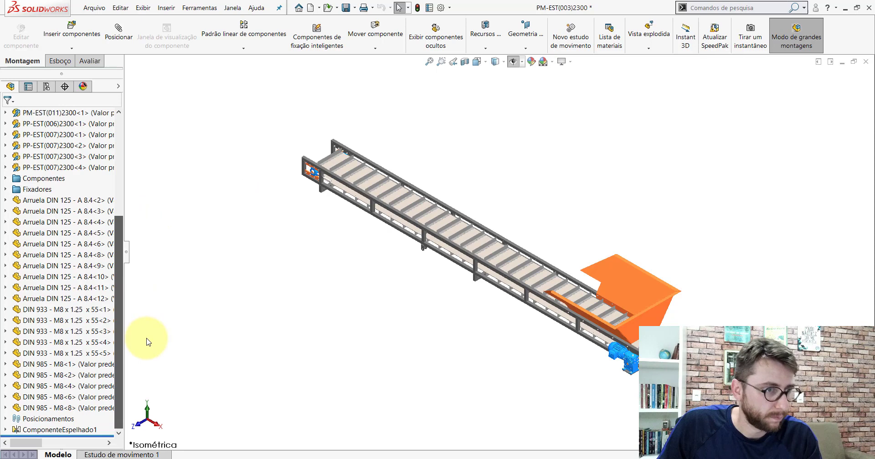
{"action": "left_click", "coordinate": [43, 203]}
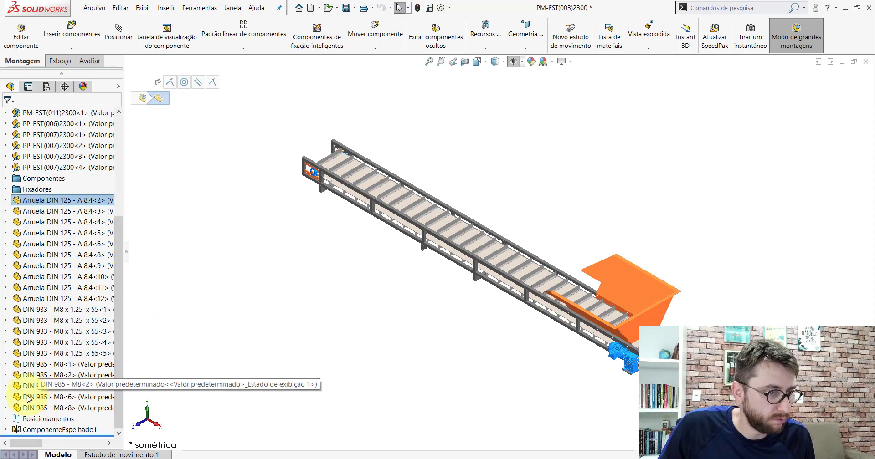
{"action": "left_click", "coordinate": [32, 409], "text": "shift"}
{"action": "left_click_drag", "start_coordinate": [32, 409], "coordinate": [37, 189]}
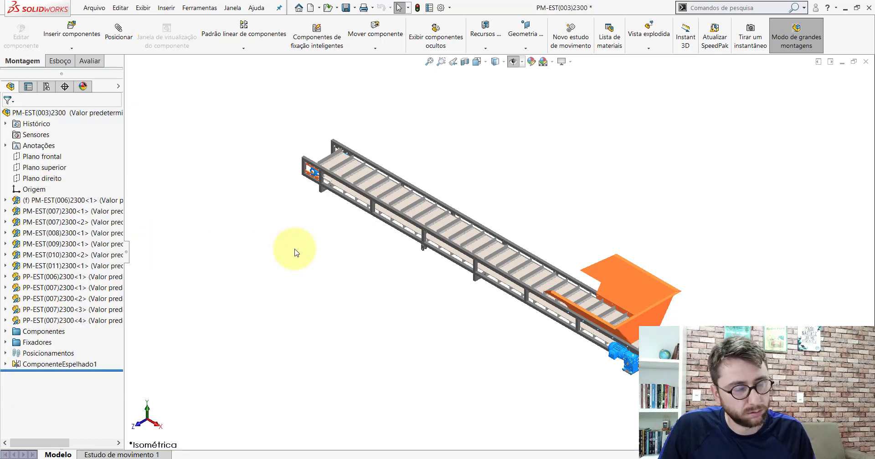
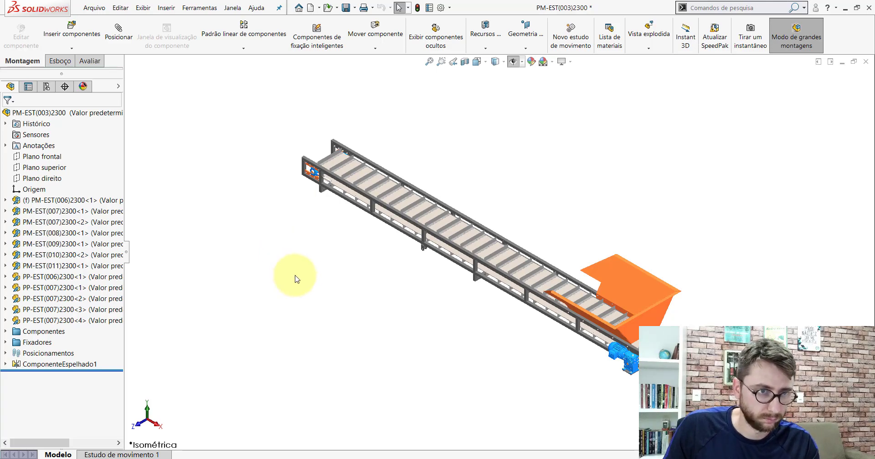
Return the conveyor to an isometric view and narrow the design tree to enlarge the model area.
{"action": "scroll", "coordinate": [583, 304], "scroll_direction": "down", "scroll_amount": 1}
{"action": "scroll", "coordinate": [583, 304], "scroll_direction": "down", "scroll_amount": 2}
{"action": "scroll", "coordinate": [583, 304], "scroll_direction": "down", "scroll_amount": 1}
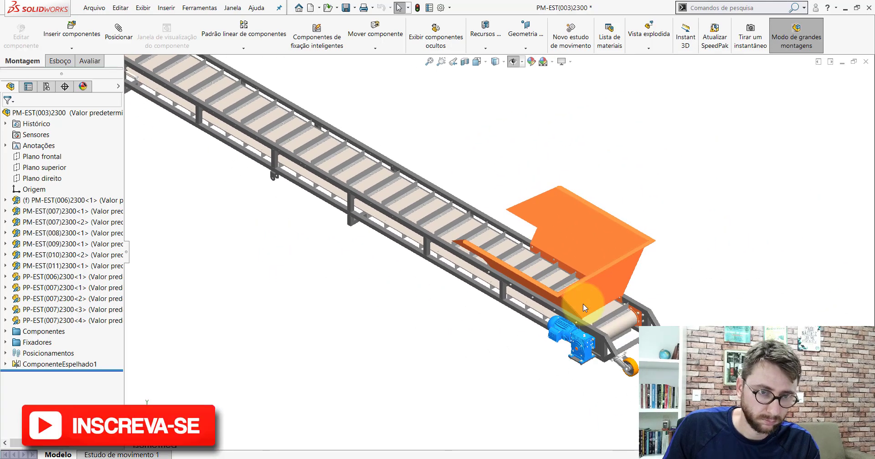
{"action": "scroll", "coordinate": [583, 304], "scroll_direction": "down", "scroll_amount": 3}
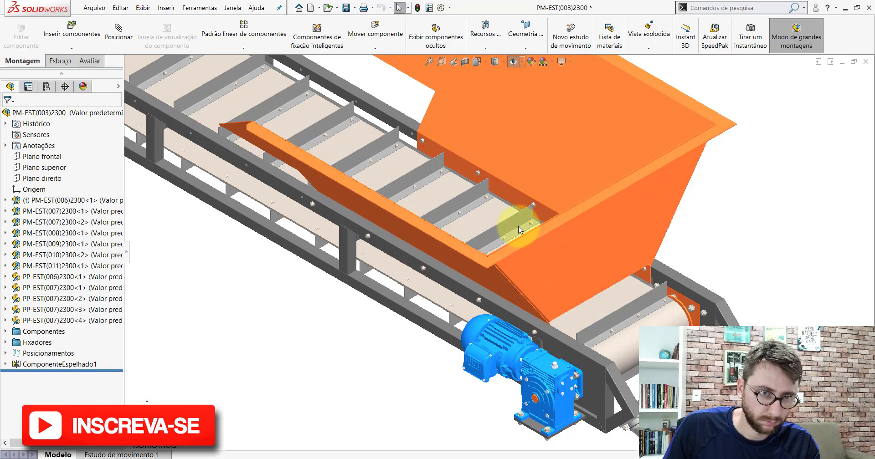
{"action": "mouse_move", "coordinate": [529, 224]}
{"action": "middle_mouse_down"}
{"action": "mouse_move", "coordinate": [516, 292]}
{"action": "mouse_move", "coordinate": [503, 312]}
{"action": "mouse_move", "coordinate": [530, 224]}
{"action": "middle_mouse_up"}
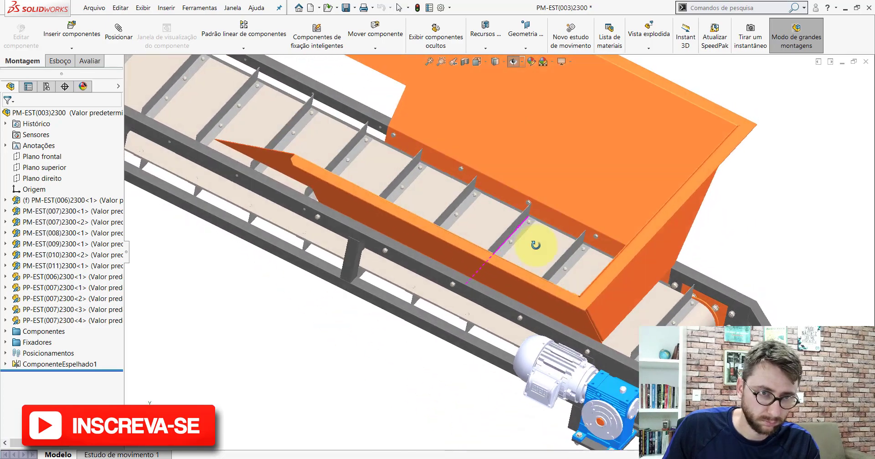
{"action": "scroll", "coordinate": [528, 219], "scroll_direction": "down", "scroll_amount": 2}
{"action": "scroll", "coordinate": [522, 253], "scroll_direction": "down", "scroll_amount": 2}
{"action": "scroll", "coordinate": [522, 253], "scroll_direction": "down", "scroll_amount": 2}
{"action": "scroll", "coordinate": [522, 252], "scroll_direction": "up", "scroll_amount": 5}
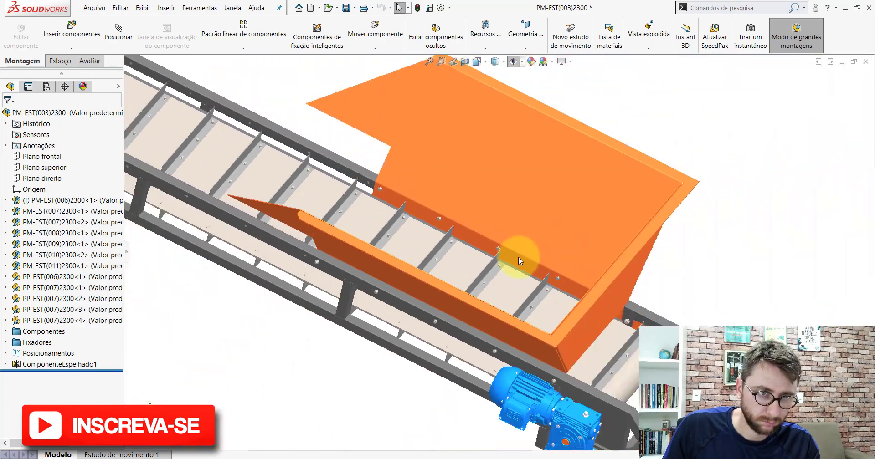
{"action": "scroll", "coordinate": [518, 256], "scroll_direction": "up", "scroll_amount": 3}
{"action": "left_click", "coordinate": [477, 62]}
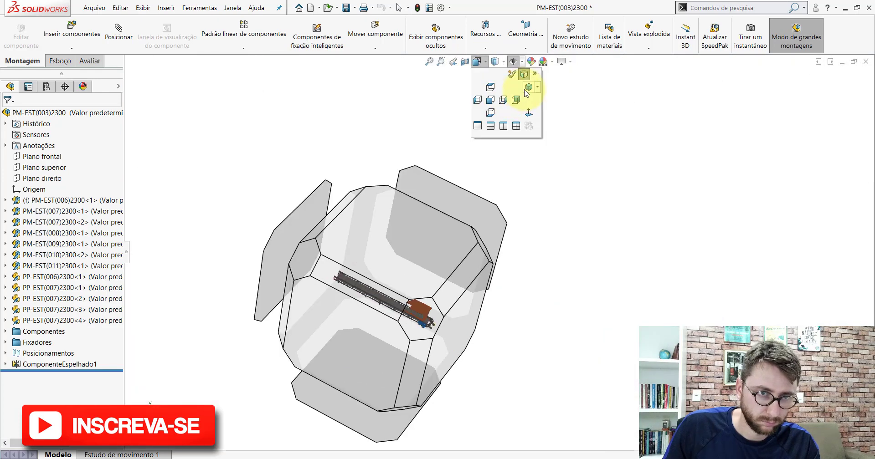
{"action": "left_click", "coordinate": [527, 88]}
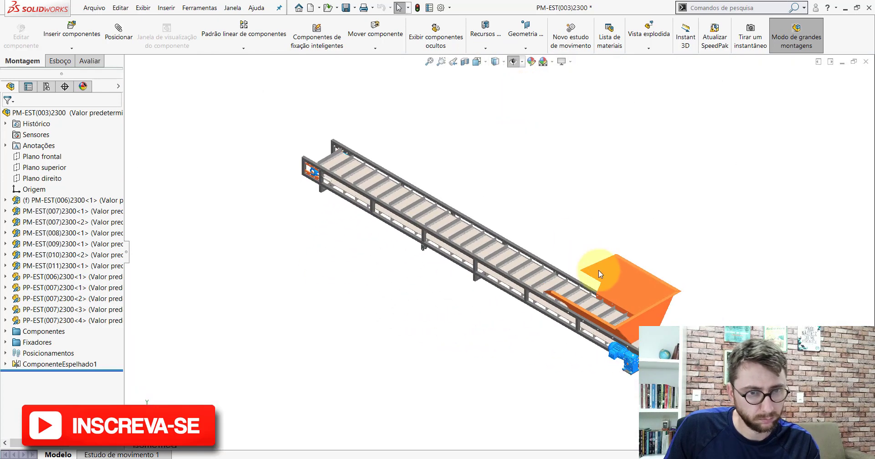
{"action": "scroll", "coordinate": [601, 271], "scroll_direction": "down", "scroll_amount": 1}
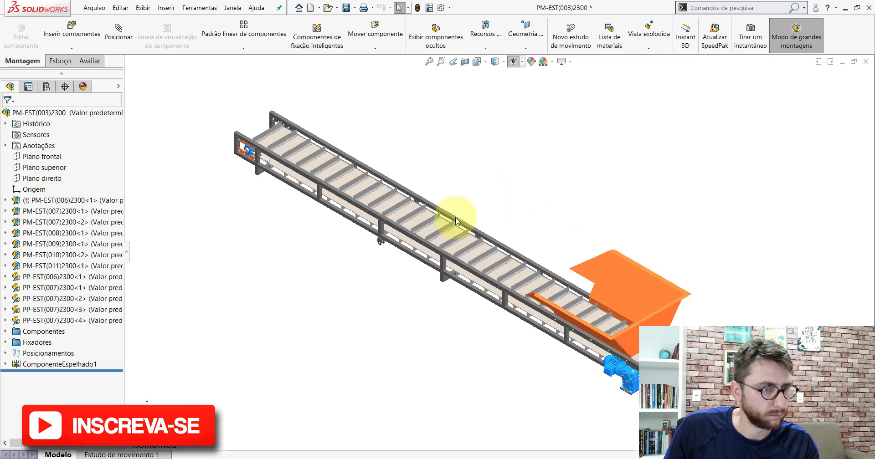
{"action": "left_click_drag", "start_coordinate": [126, 253], "coordinate": [84, 261]}
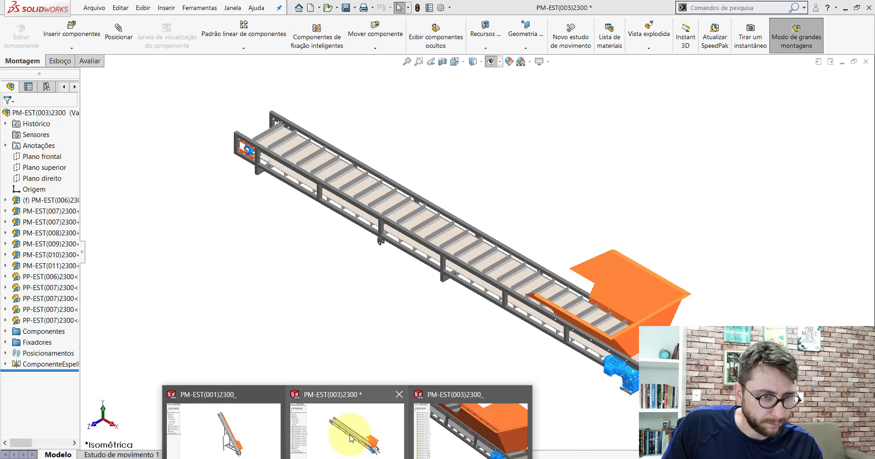
In the finished reference conveyor, select the brown and orange side skirt plates to inspect them.
{"action": "left_click", "coordinate": [469, 429]}
{"action": "scroll", "coordinate": [459, 209], "scroll_direction": "up", "scroll_amount": 3}
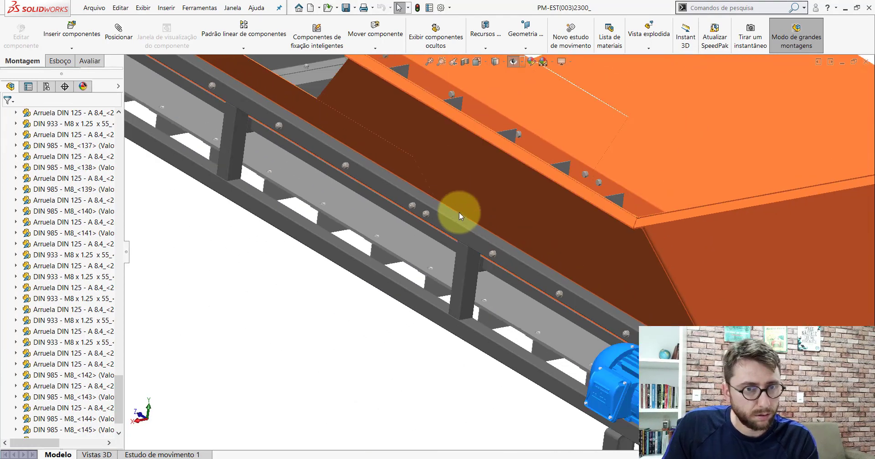
{"action": "scroll", "coordinate": [458, 213], "scroll_direction": "up", "scroll_amount": 2}
{"action": "scroll", "coordinate": [431, 204], "scroll_direction": "down", "scroll_amount": 2}
{"action": "scroll", "coordinate": [424, 217], "scroll_direction": "down", "scroll_amount": 3}
{"action": "left_click", "coordinate": [427, 208]}
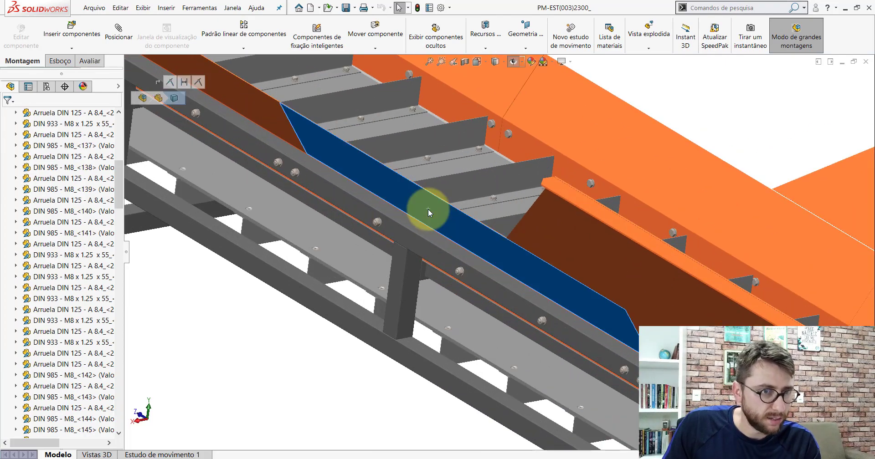
{"action": "left_click", "coordinate": [609, 124]}
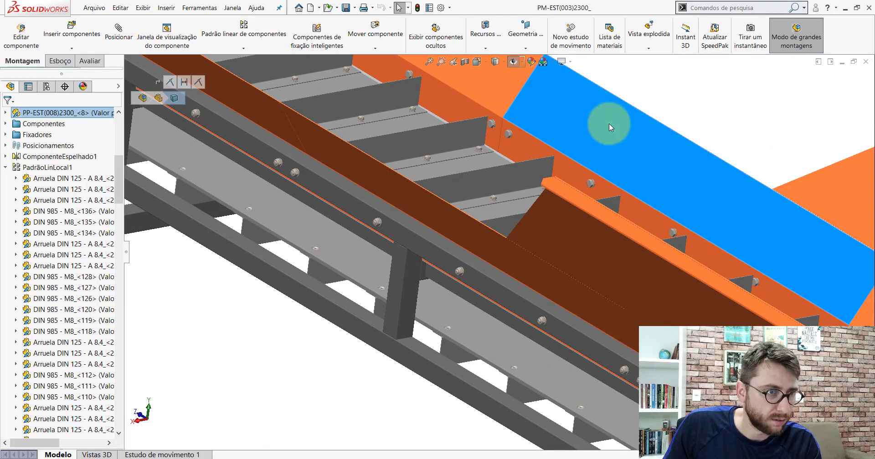
Select the large hopper panel and orbit to view the belt slats from above.
{"action": "scroll", "coordinate": [568, 162], "scroll_direction": "up", "scroll_amount": 2}
{"action": "scroll", "coordinate": [533, 189], "scroll_direction": "up", "scroll_amount": 2}
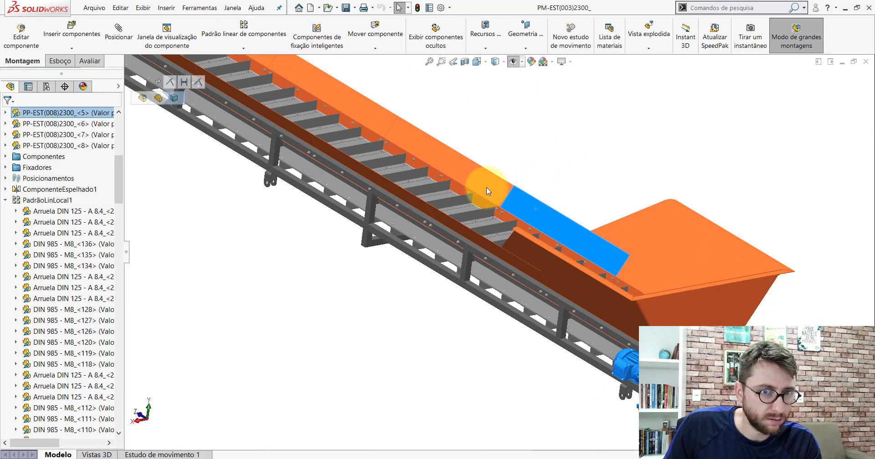
{"action": "scroll", "coordinate": [602, 254], "scroll_direction": "down", "scroll_amount": 3}
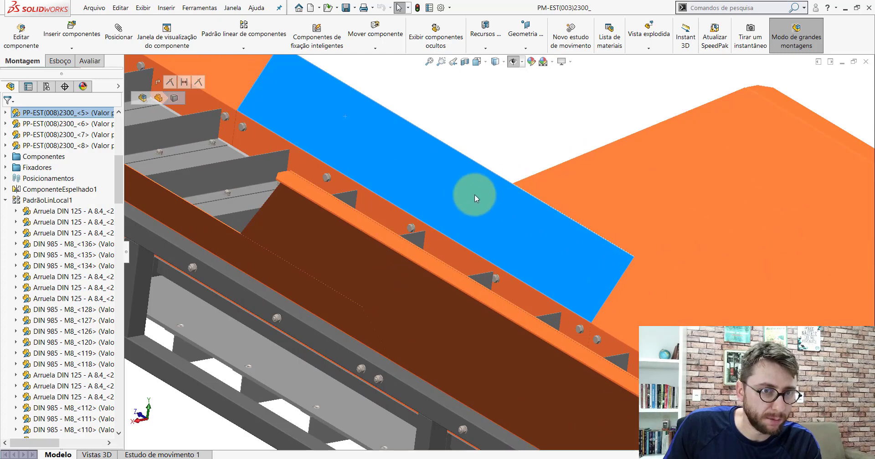
{"action": "scroll", "coordinate": [475, 195], "scroll_direction": "up", "scroll_amount": 5}
{"action": "scroll", "coordinate": [456, 203], "scroll_direction": "up", "scroll_amount": 2}
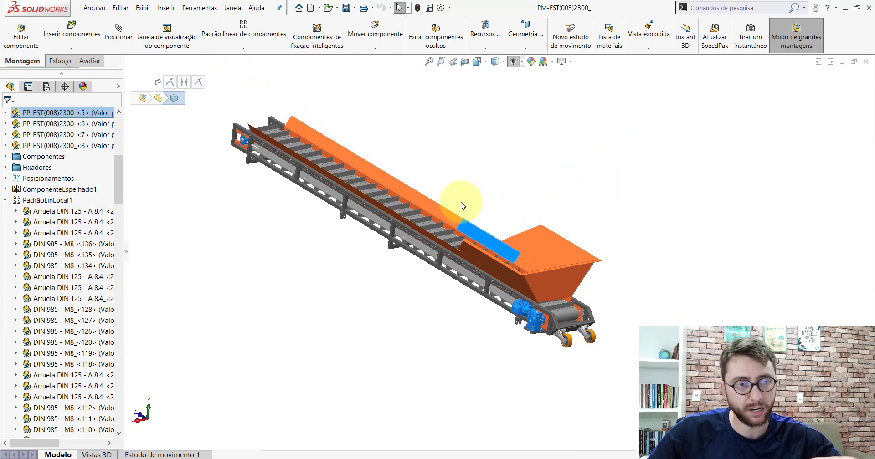
{"action": "scroll", "coordinate": [529, 261], "scroll_direction": "down", "scroll_amount": 1}
{"action": "scroll", "coordinate": [484, 239], "scroll_direction": "down", "scroll_amount": 2}
{"action": "scroll", "coordinate": [506, 206], "scroll_direction": "down", "scroll_amount": 2}
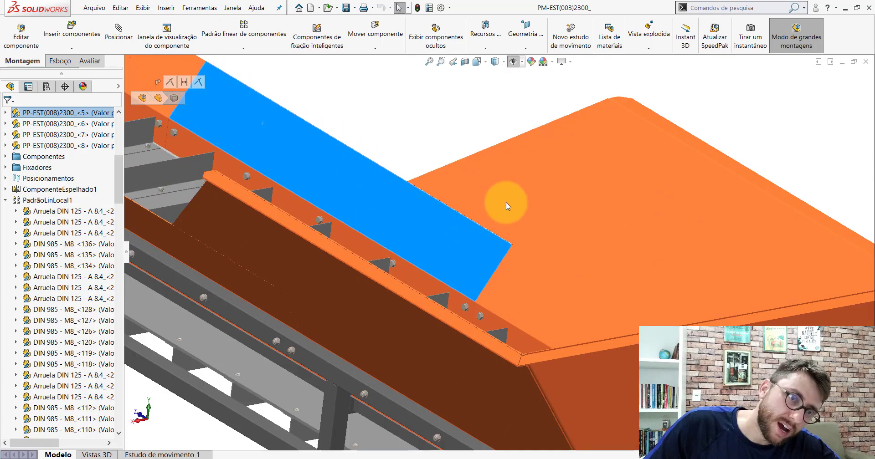
{"action": "left_click", "coordinate": [505, 202]}
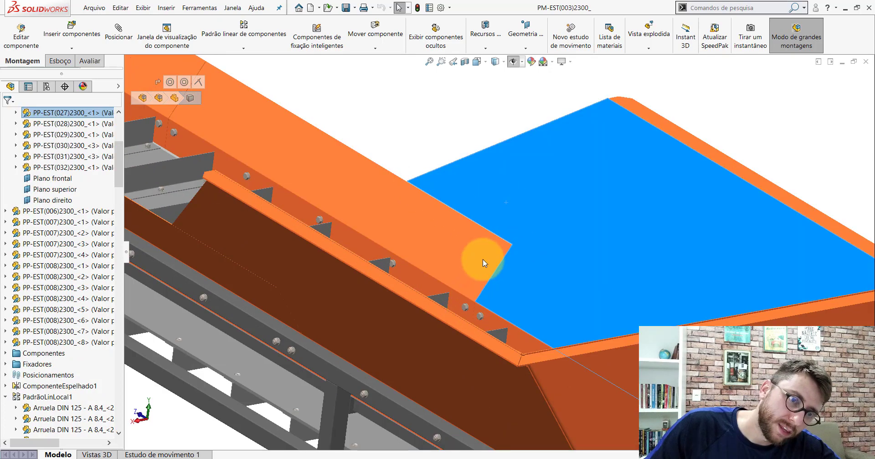
{"action": "mouse_move", "coordinate": [423, 230]}
{"action": "middle_mouse_down"}
{"action": "mouse_move", "coordinate": [474, 231]}
{"action": "mouse_move", "coordinate": [473, 269]}
{"action": "mouse_move", "coordinate": [458, 290]}
{"action": "middle_mouse_up"}
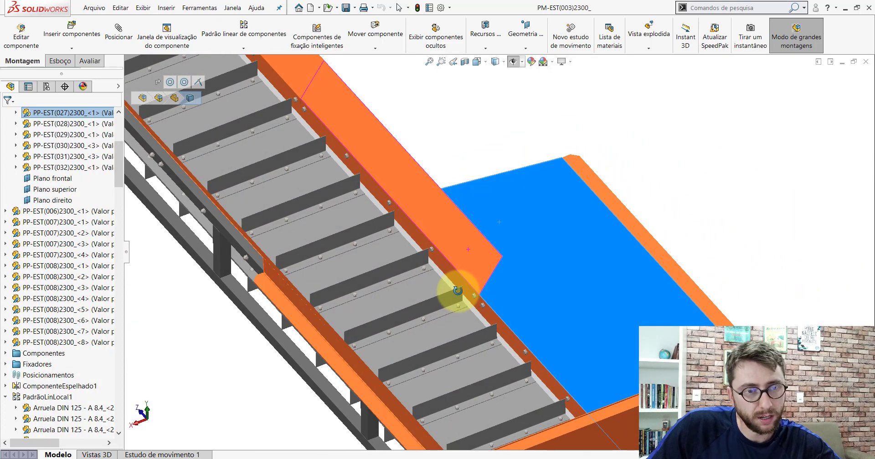
Identify the orange skirt panels at the conveyor's upper end one by one.
{"action": "scroll", "coordinate": [463, 248], "scroll_direction": "down", "scroll_amount": 2}
{"action": "scroll", "coordinate": [404, 256], "scroll_direction": "down", "scroll_amount": 2}
{"action": "scroll", "coordinate": [528, 233], "scroll_direction": "down", "scroll_amount": 2}
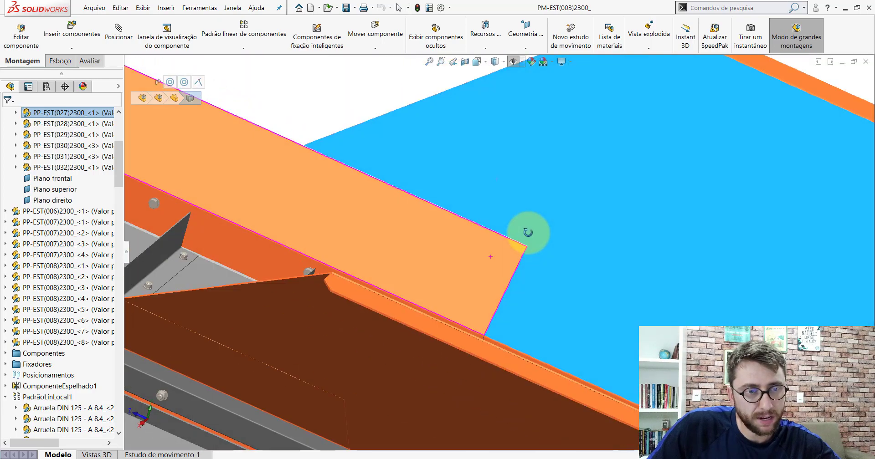
{"action": "scroll", "coordinate": [460, 250], "scroll_direction": "up", "scroll_amount": 2}
{"action": "scroll", "coordinate": [352, 195], "scroll_direction": "up", "scroll_amount": 2}
{"action": "scroll", "coordinate": [342, 201], "scroll_direction": "up", "scroll_amount": 1}
{"action": "scroll", "coordinate": [341, 202], "scroll_direction": "up", "scroll_amount": 1}
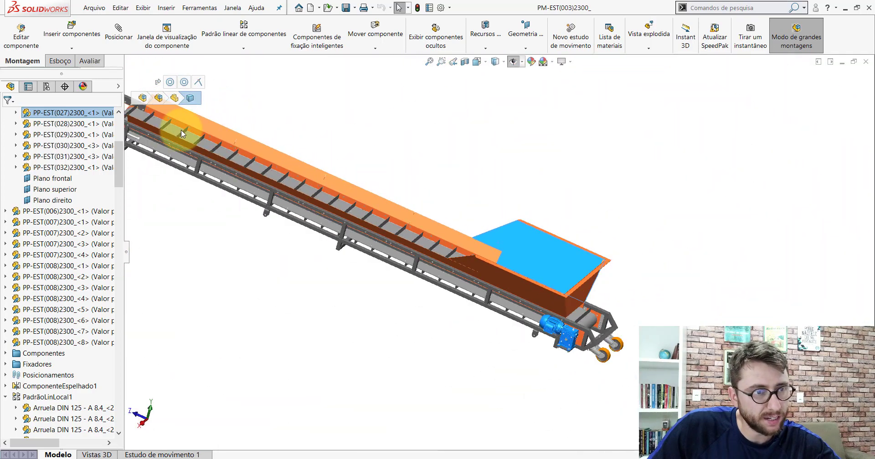
{"action": "scroll", "coordinate": [181, 132], "scroll_direction": "down", "scroll_amount": 3}
{"action": "left_click", "coordinate": [415, 191]}
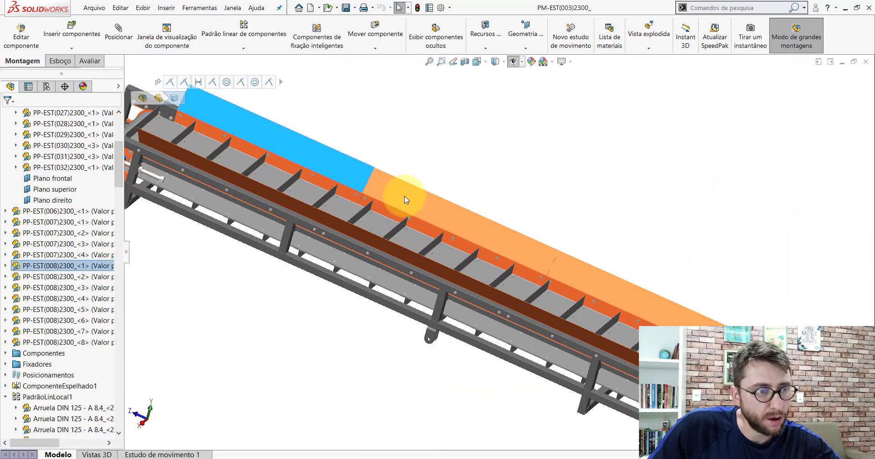
{"action": "left_click", "coordinate": [456, 226]}
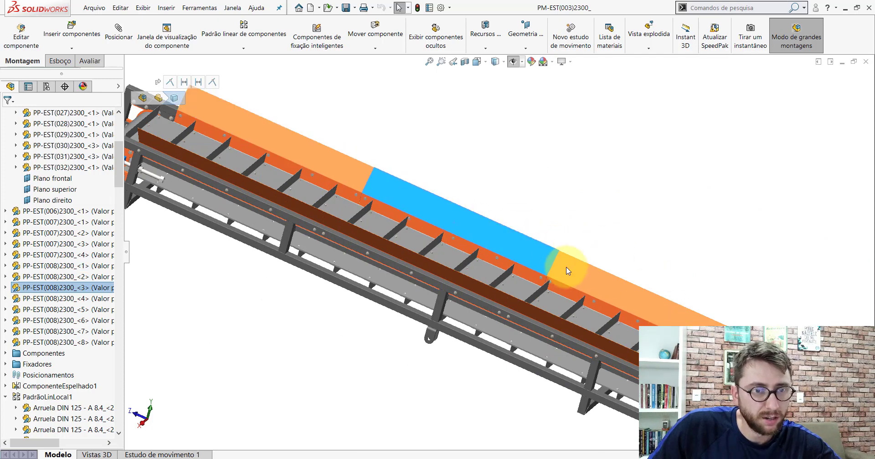
{"action": "scroll", "coordinate": [625, 292], "scroll_direction": "up", "scroll_amount": 1}
{"action": "scroll", "coordinate": [657, 314], "scroll_direction": "down", "scroll_amount": 2}
{"action": "left_click", "coordinate": [603, 290]}
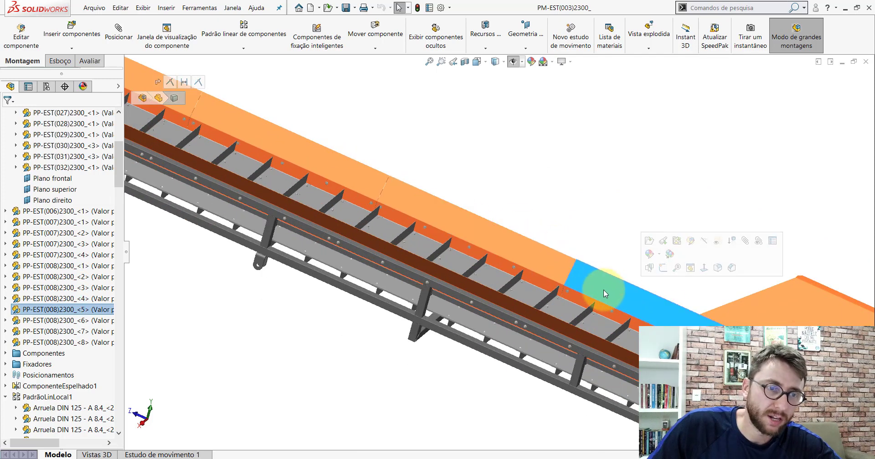
{"action": "left_click", "coordinate": [509, 144]}
Select the remaining skirt panels along the rail, then restore a standard view.
{"action": "left_click", "coordinate": [638, 311]}
{"action": "left_click", "coordinate": [504, 237]}
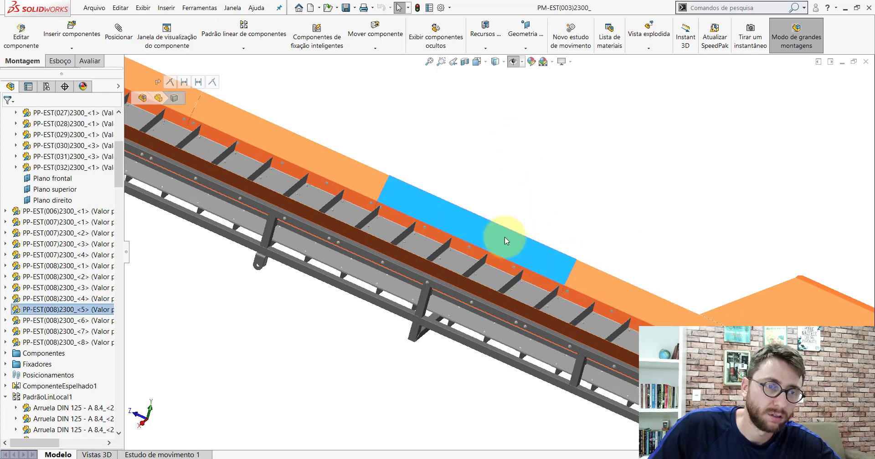
{"action": "left_click", "coordinate": [211, 126]}
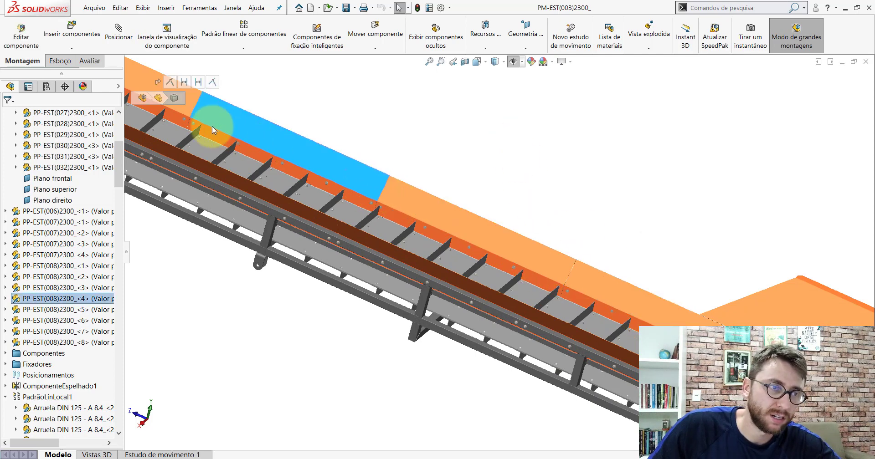
{"action": "left_click", "coordinate": [192, 110]}
{"action": "left_click", "coordinate": [516, 110]}
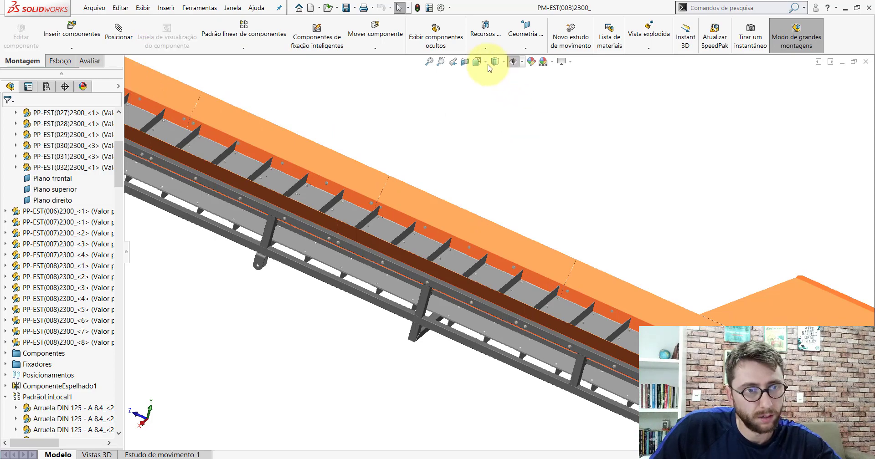
{"action": "left_click", "coordinate": [484, 63]}
{"action": "left_click", "coordinate": [420, 298]}
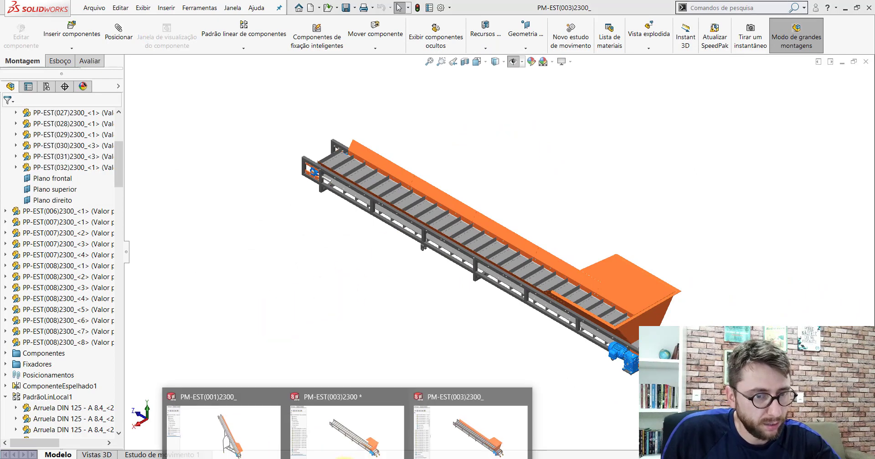
Back in the unfinished assembly, insert PP-EST(008)2300 from the PM-EST(001)2300 project folder.
{"action": "left_click", "coordinate": [347, 424]}
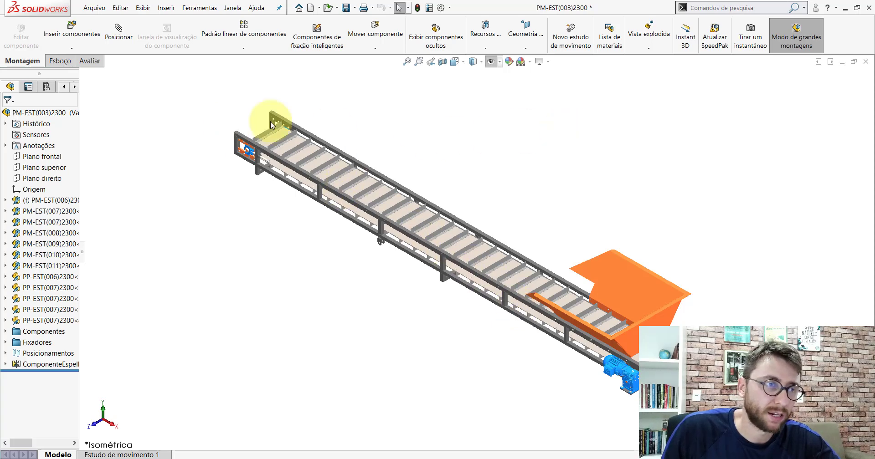
{"action": "left_click", "coordinate": [71, 29]}
{"action": "left_click", "coordinate": [42, 328]}
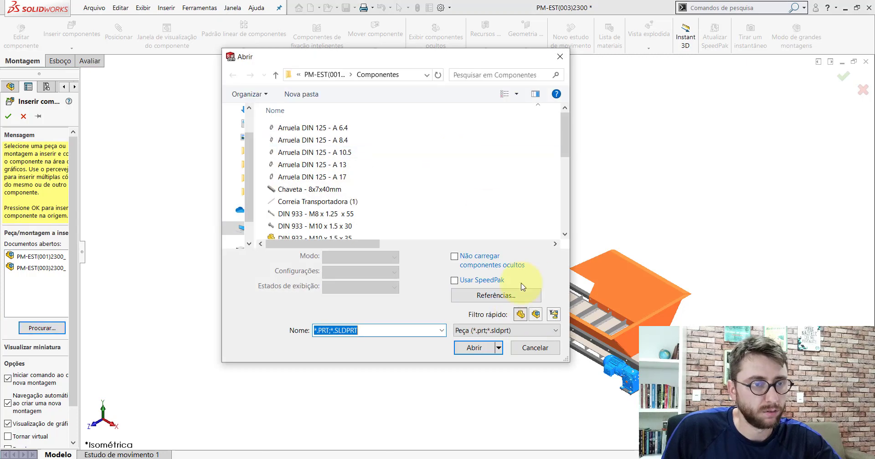
{"action": "left_click", "coordinate": [322, 80]}
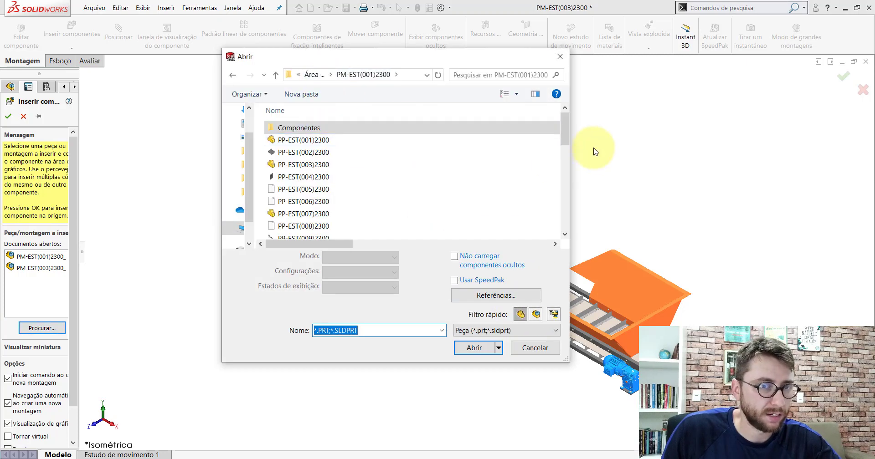
{"action": "left_click_drag", "start_coordinate": [565, 122], "coordinate": [565, 130]}
{"action": "double_click", "coordinate": [312, 194]}
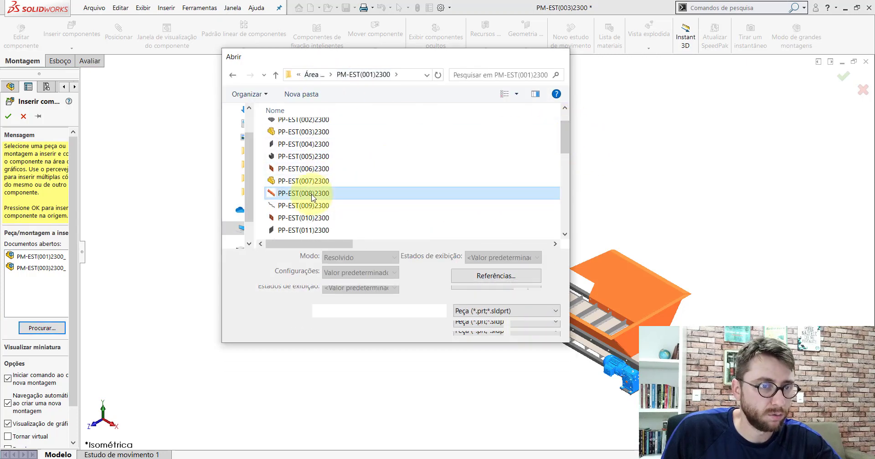
Drop the side plate beside the frame and rotate it to a new orientation.
{"action": "scroll", "coordinate": [469, 319], "scroll_direction": "down", "scroll_amount": 3}
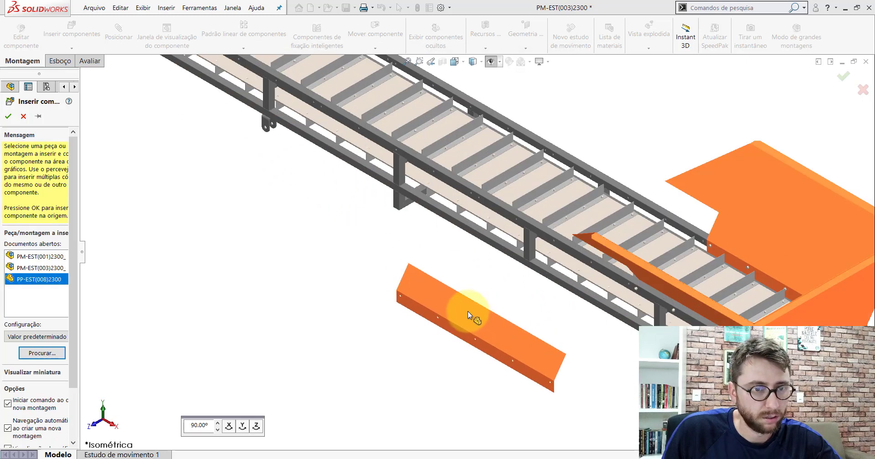
{"action": "left_click", "coordinate": [445, 294]}
{"action": "right_click_drag", "start_coordinate": [440, 268], "coordinate": [641, 321]}
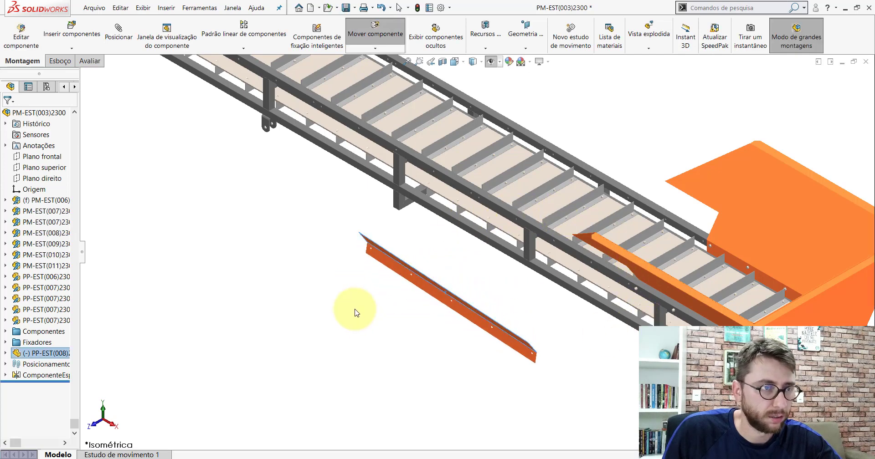
Add a Coincident mate making the plate face flush with the rail face.
{"action": "left_click", "coordinate": [118, 33]}
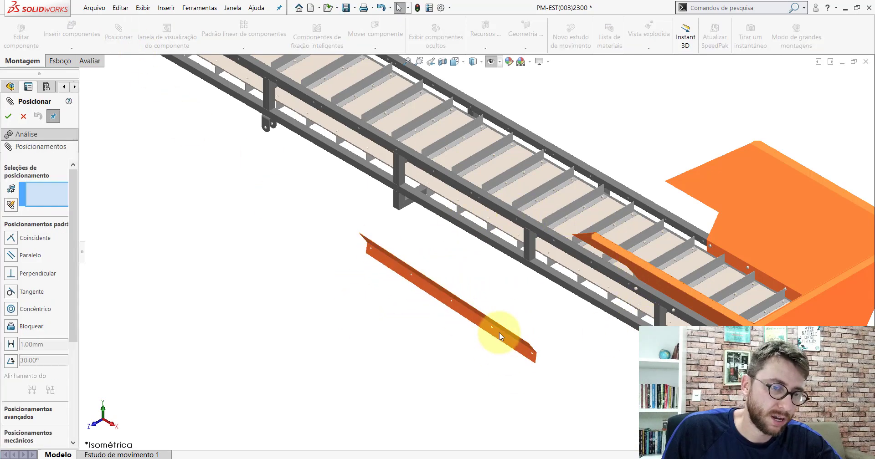
{"action": "scroll", "coordinate": [498, 332], "scroll_direction": "down", "scroll_amount": 5}
{"action": "left_click", "coordinate": [404, 252]}
{"action": "scroll", "coordinate": [401, 253], "scroll_direction": "up", "scroll_amount": 5}
{"action": "scroll", "coordinate": [445, 228], "scroll_direction": "up", "scroll_amount": 3}
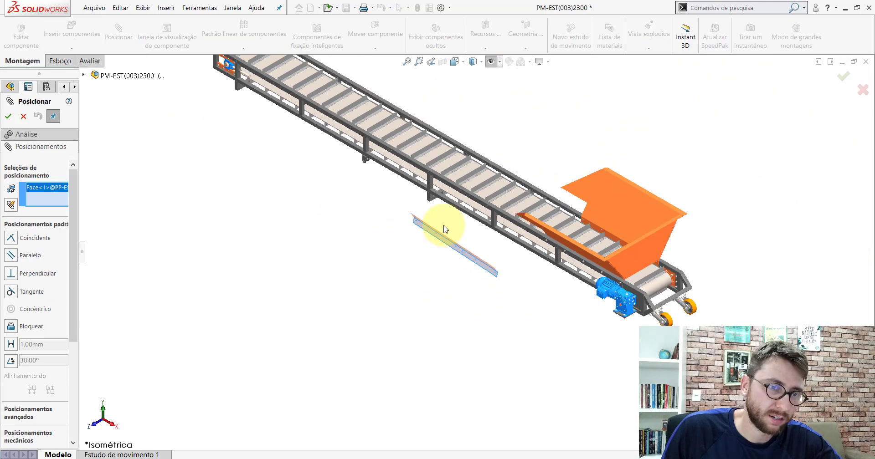
{"action": "mouse_move", "coordinate": [445, 229]}
{"action": "middle_mouse_down"}
{"action": "mouse_move", "coordinate": [384, 184]}
{"action": "mouse_move", "coordinate": [385, 234]}
{"action": "middle_mouse_up"}
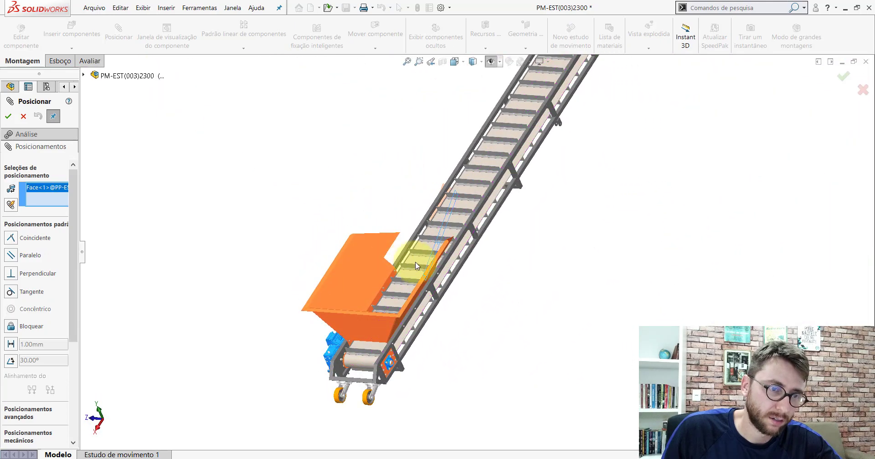
{"action": "scroll", "coordinate": [406, 250], "scroll_direction": "down", "scroll_amount": 3}
{"action": "scroll", "coordinate": [422, 237], "scroll_direction": "down", "scroll_amount": 3}
{"action": "left_click", "coordinate": [423, 234]}
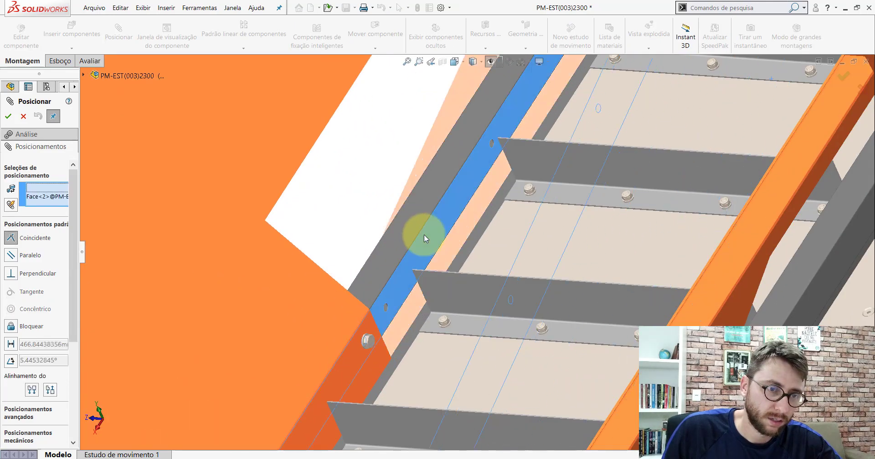
{"action": "left_click", "coordinate": [412, 224]}
Add a Concentric mate aligning the plate's bolt hole with the matching rail hole.
{"action": "scroll", "coordinate": [492, 278], "scroll_direction": "up", "scroll_amount": 3}
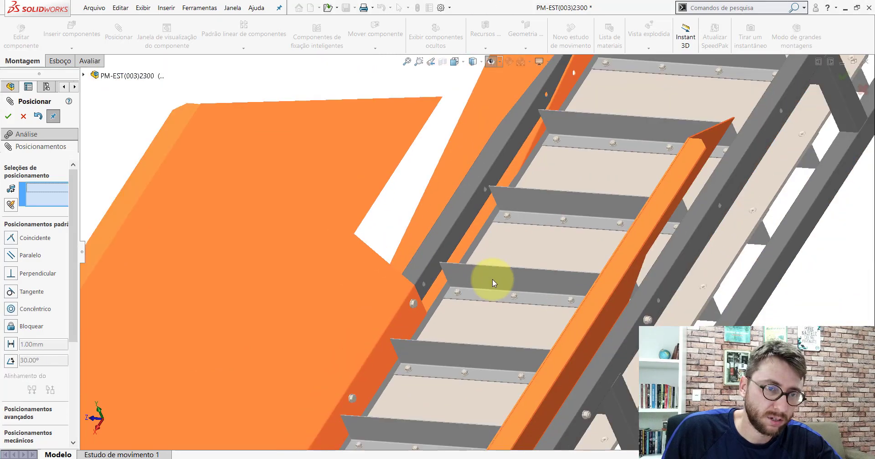
{"action": "scroll", "coordinate": [472, 209], "scroll_direction": "up", "scroll_amount": 2}
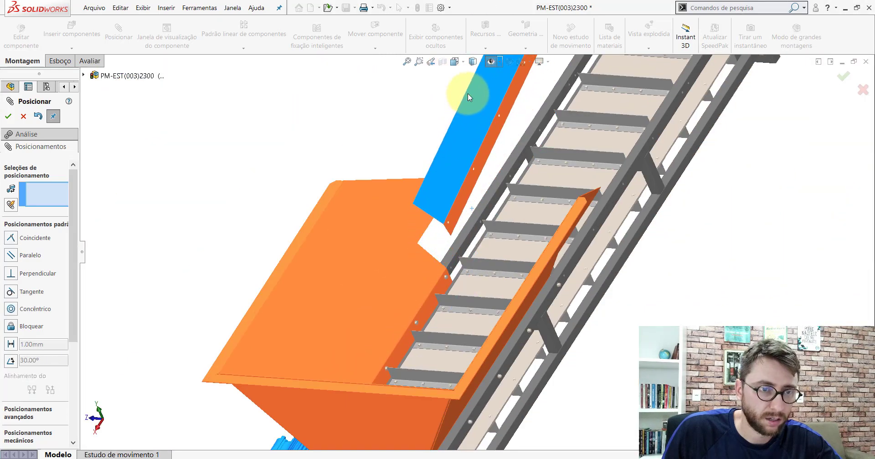
{"action": "scroll", "coordinate": [448, 209], "scroll_direction": "down", "scroll_amount": 3}
{"action": "scroll", "coordinate": [448, 209], "scroll_direction": "down", "scroll_amount": 3}
{"action": "scroll", "coordinate": [461, 217], "scroll_direction": "down", "scroll_amount": 3}
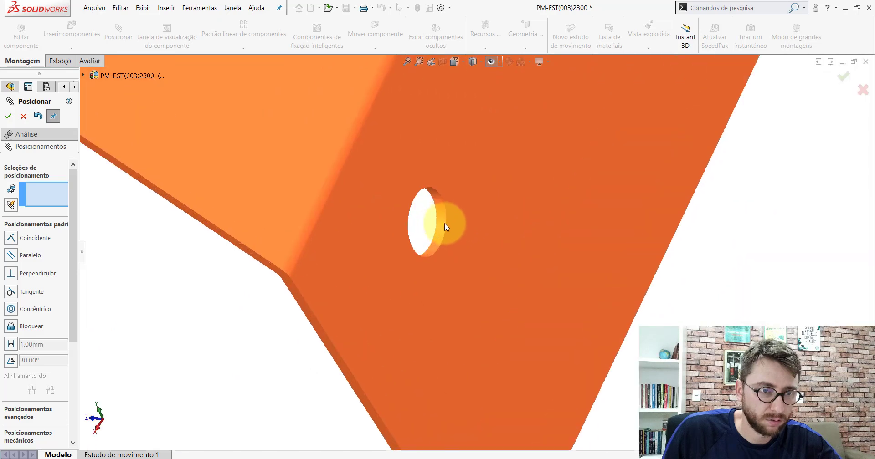
{"action": "left_click", "coordinate": [440, 223]}
{"action": "scroll", "coordinate": [517, 303], "scroll_direction": "up", "scroll_amount": 3}
{"action": "scroll", "coordinate": [518, 304], "scroll_direction": "down", "scroll_amount": 2}
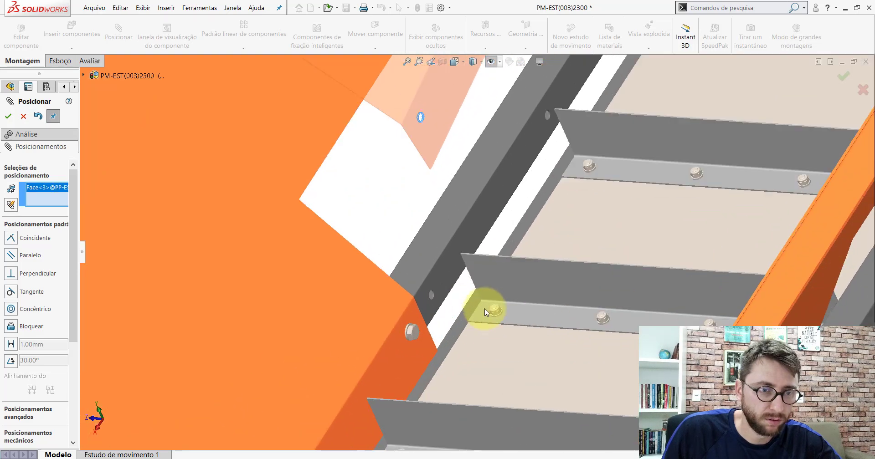
{"action": "scroll", "coordinate": [488, 307], "scroll_direction": "down", "scroll_amount": 3}
{"action": "scroll", "coordinate": [406, 237], "scroll_direction": "down", "scroll_amount": 3}
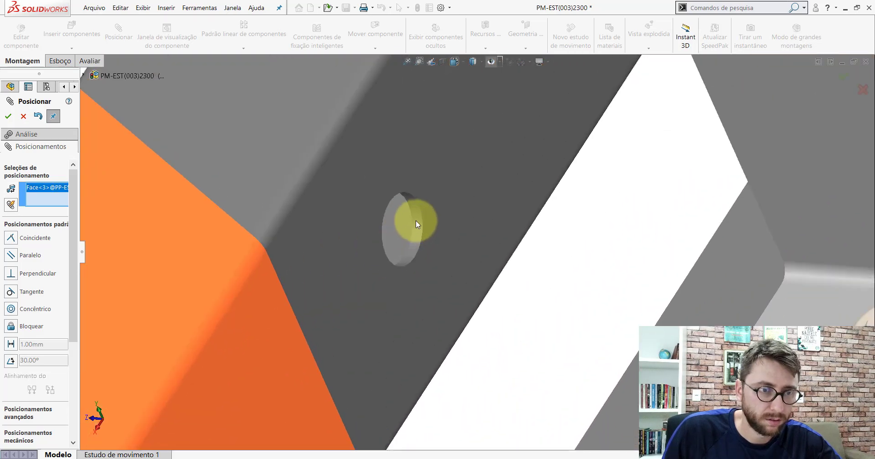
{"action": "left_click", "coordinate": [415, 220]}
{"action": "left_click", "coordinate": [403, 211]}
Add a Parallel mate between the plate's edge face and the rail face.
{"action": "scroll", "coordinate": [504, 289], "scroll_direction": "up", "scroll_amount": 5}
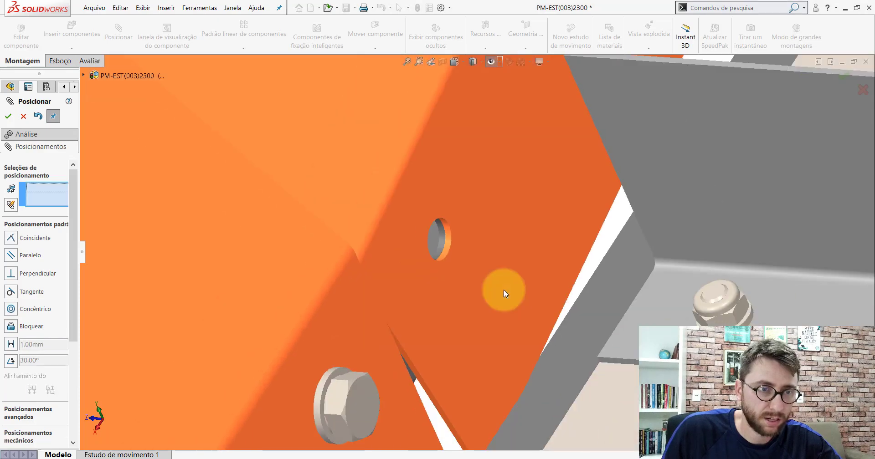
{"action": "mouse_move", "coordinate": [504, 289]}
{"action": "middle_mouse_down"}
{"action": "mouse_move", "coordinate": [500, 271]}
{"action": "mouse_move", "coordinate": [557, 208]}
{"action": "middle_mouse_up"}
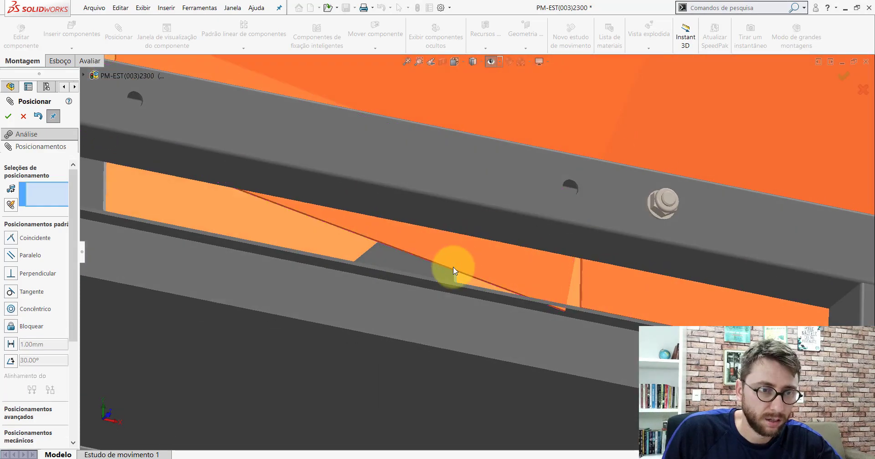
{"action": "scroll", "coordinate": [453, 267], "scroll_direction": "down", "scroll_amount": 5}
{"action": "left_click", "coordinate": [431, 253]}
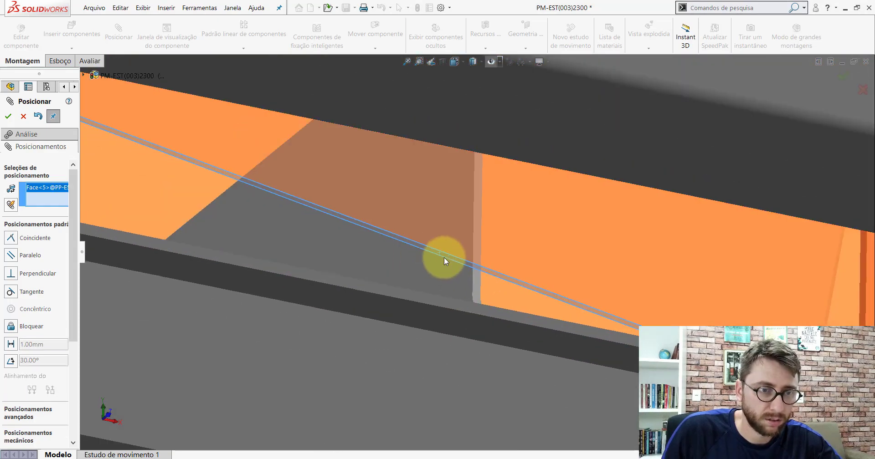
{"action": "scroll", "coordinate": [445, 257], "scroll_direction": "up", "scroll_amount": 4}
{"action": "mouse_move", "coordinate": [458, 209]}
{"action": "middle_mouse_down"}
{"action": "mouse_move", "coordinate": [406, 254]}
{"action": "mouse_move", "coordinate": [371, 303]}
{"action": "middle_mouse_up"}
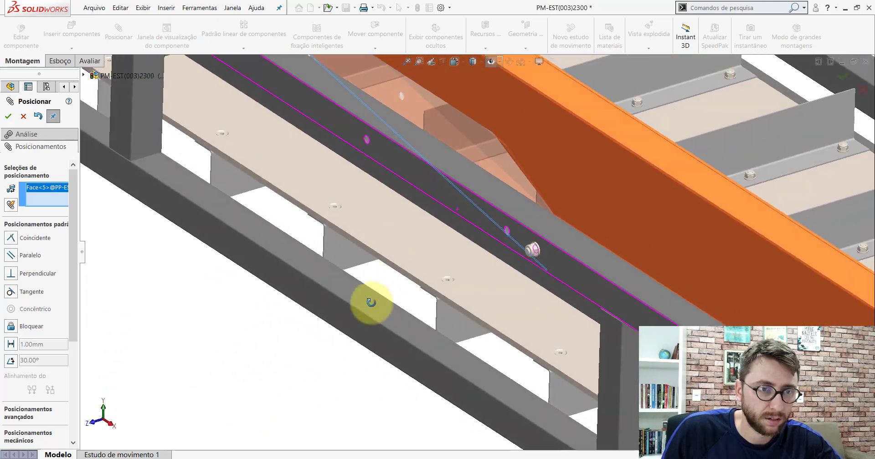
{"action": "left_click", "coordinate": [437, 162]}
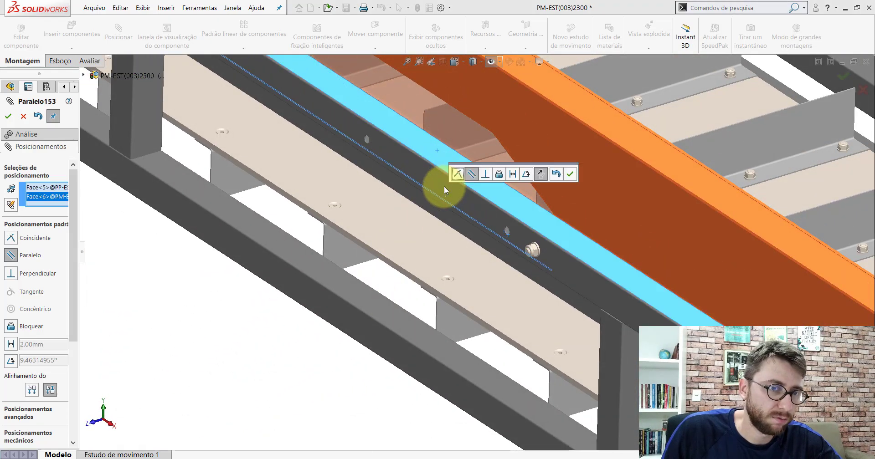
{"action": "left_click", "coordinate": [570, 174]}
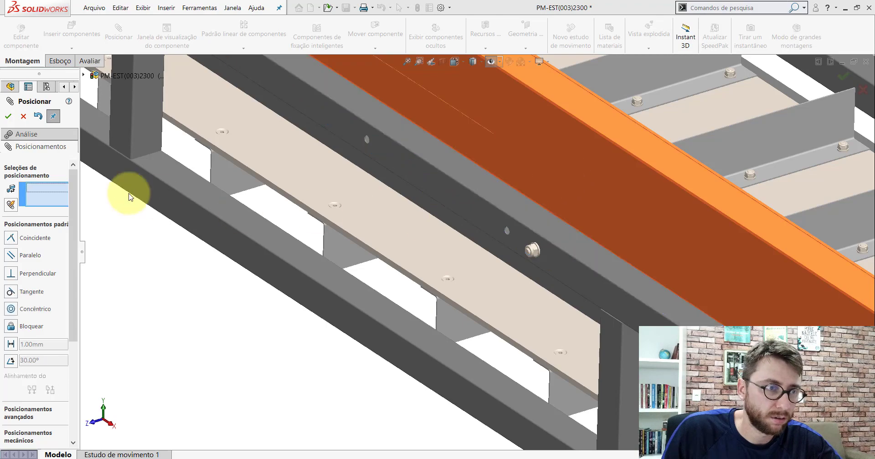
{"action": "left_click", "coordinate": [23, 117]}
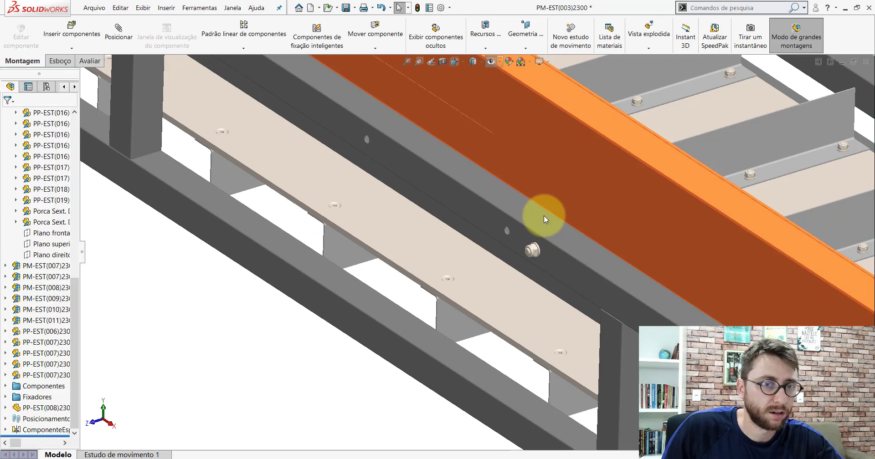
{"action": "scroll", "coordinate": [425, 209], "scroll_direction": "up", "scroll_amount": 5}
{"action": "scroll", "coordinate": [417, 200], "scroll_direction": "down", "scroll_amount": 4}
{"action": "scroll", "coordinate": [422, 198], "scroll_direction": "down", "scroll_amount": 3}
{"action": "mouse_move", "coordinate": [423, 198]}
{"action": "middle_mouse_down"}
{"action": "mouse_move", "coordinate": [332, 186]}
{"action": "mouse_move", "coordinate": [313, 225]}
{"action": "mouse_move", "coordinate": [653, 139]}
{"action": "middle_mouse_up"}
{"action": "scroll", "coordinate": [555, 168], "scroll_direction": "down", "scroll_amount": 3}
{"action": "scroll", "coordinate": [469, 222], "scroll_direction": "down", "scroll_amount": 3}
{"action": "scroll", "coordinate": [468, 222], "scroll_direction": "up", "scroll_amount": 2}
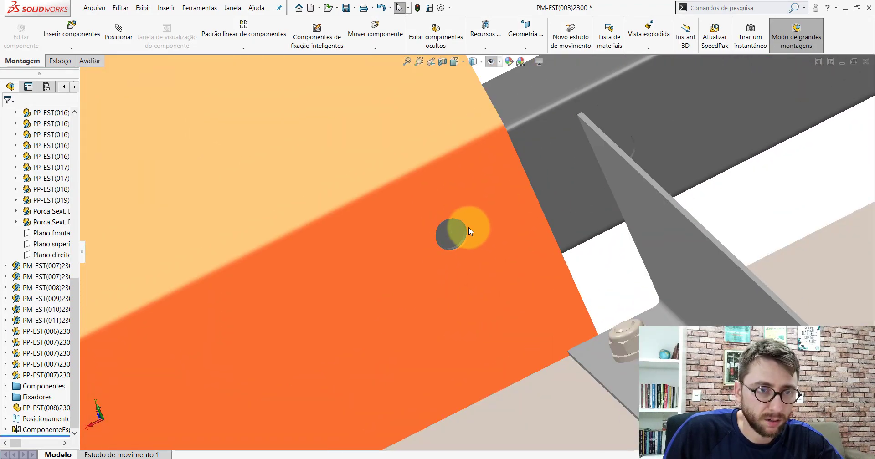
{"action": "scroll", "coordinate": [468, 227], "scroll_direction": "up", "scroll_amount": 2}
{"action": "scroll", "coordinate": [470, 231], "scroll_direction": "up", "scroll_amount": 2}
{"action": "scroll", "coordinate": [474, 240], "scroll_direction": "down", "scroll_amount": 2}
{"action": "scroll", "coordinate": [476, 248], "scroll_direction": "up", "scroll_amount": 3}
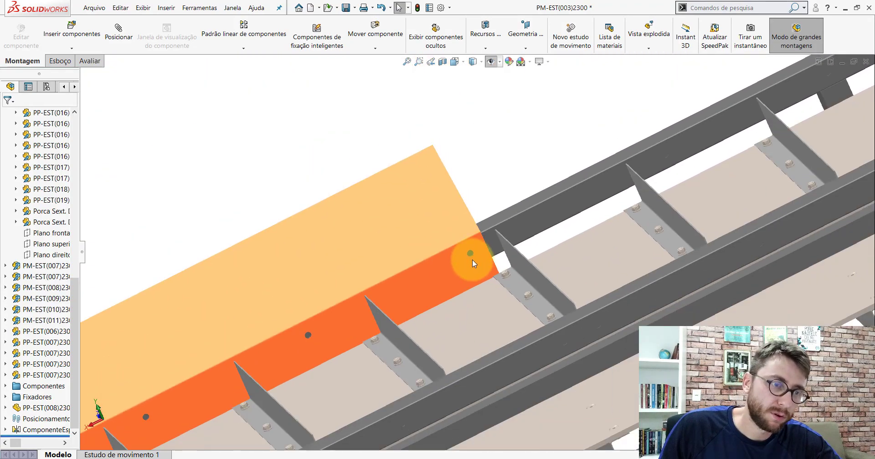
{"action": "mouse_move", "coordinate": [472, 257]}
{"action": "middle_mouse_down"}
{"action": "mouse_move", "coordinate": [371, 306]}
{"action": "mouse_move", "coordinate": [377, 351]}
{"action": "middle_mouse_up"}
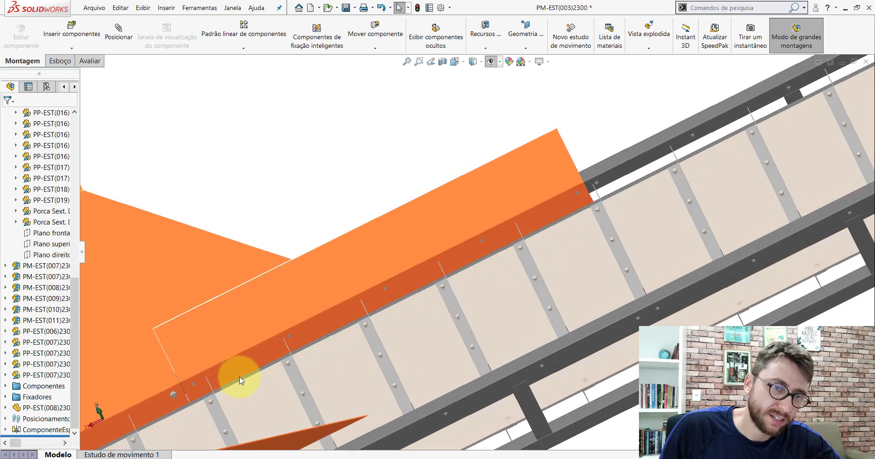
{"action": "scroll", "coordinate": [584, 184], "scroll_direction": "up", "scroll_amount": 2}
{"action": "scroll", "coordinate": [545, 219], "scroll_direction": "down", "scroll_amount": 2}
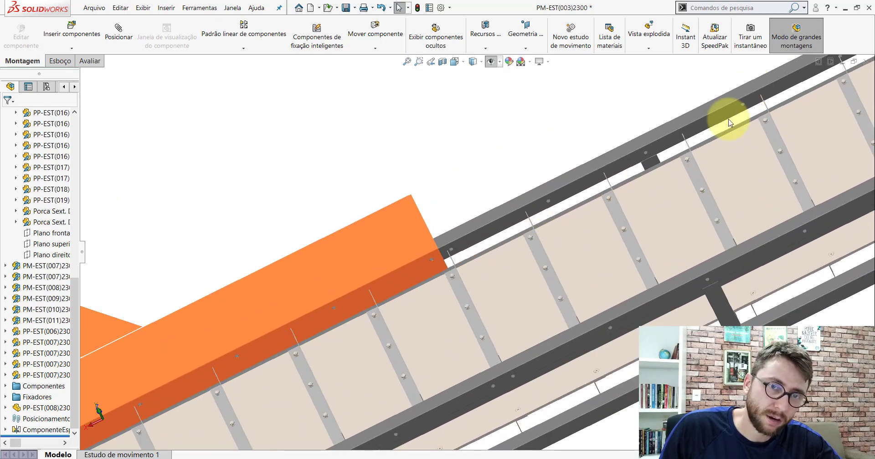
{"action": "scroll", "coordinate": [612, 210], "scroll_direction": "up", "scroll_amount": 2}
{"action": "scroll", "coordinate": [724, 139], "scroll_direction": "up", "scroll_amount": 2}
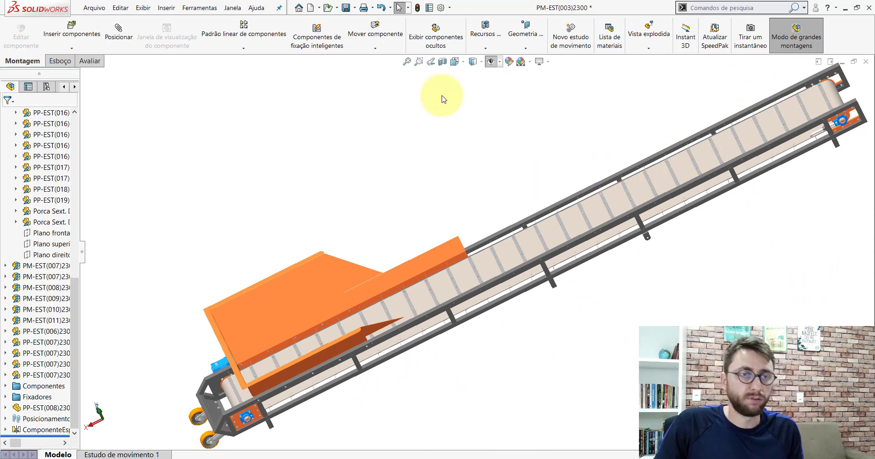
{"action": "left_click", "coordinate": [460, 64]}
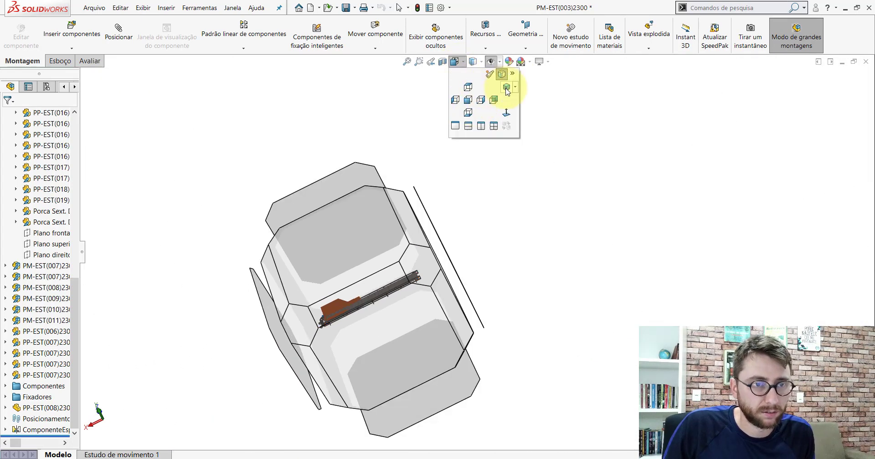
{"action": "left_click", "coordinate": [506, 90]}
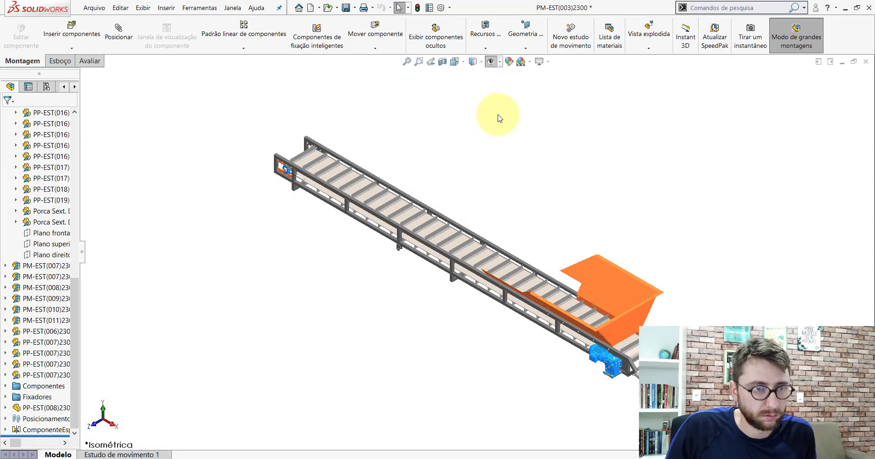
{"action": "left_click_drag", "start_coordinate": [75, 297], "coordinate": [75, 139]}
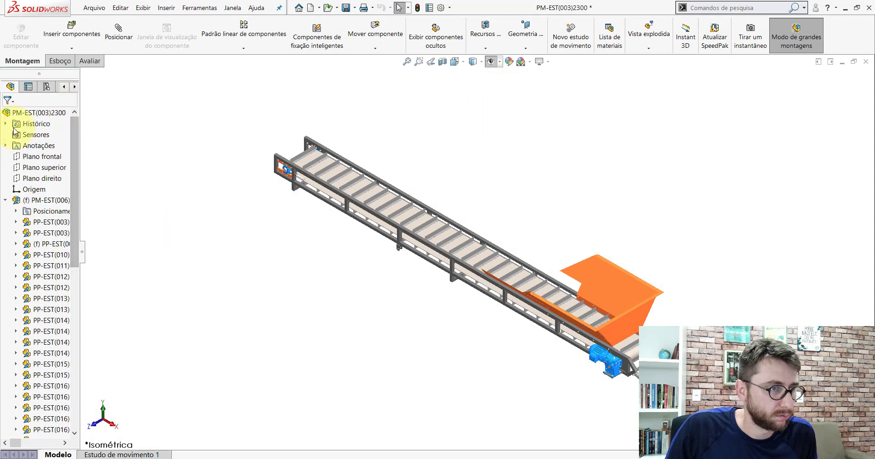
{"action": "left_click", "coordinate": [6, 200]}
{"action": "scroll", "coordinate": [490, 294], "scroll_direction": "down", "scroll_amount": 3}
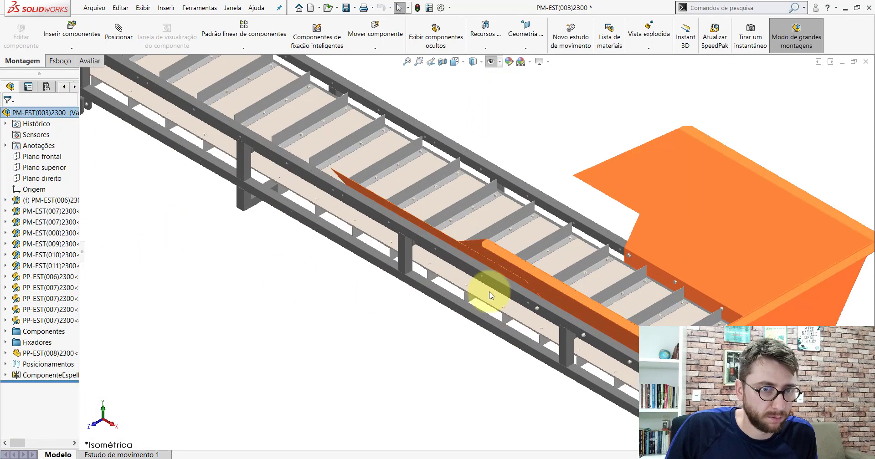
{"action": "middle_click_drag", "start_coordinate": [489, 268], "coordinate": [441, 236]}
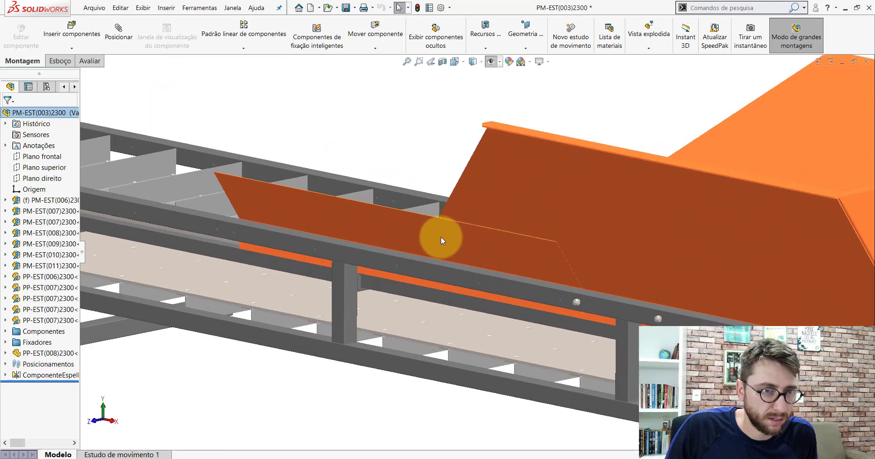
{"action": "left_click", "coordinate": [436, 243]}
{"action": "left_click", "coordinate": [411, 269]}
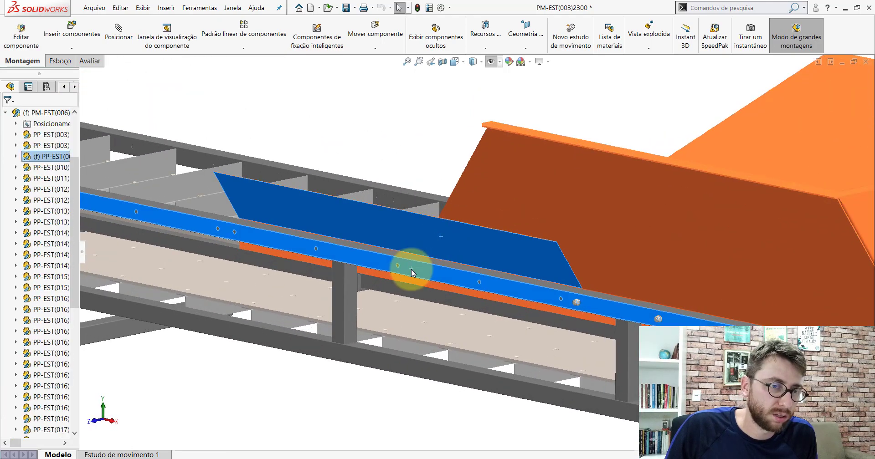
Isolate the rail and plate, then place the Arruela DIN 125 - A 8.4 washer from Componentes.
{"action": "right_click", "coordinate": [411, 269]}
{"action": "left_click", "coordinate": [439, 346]}
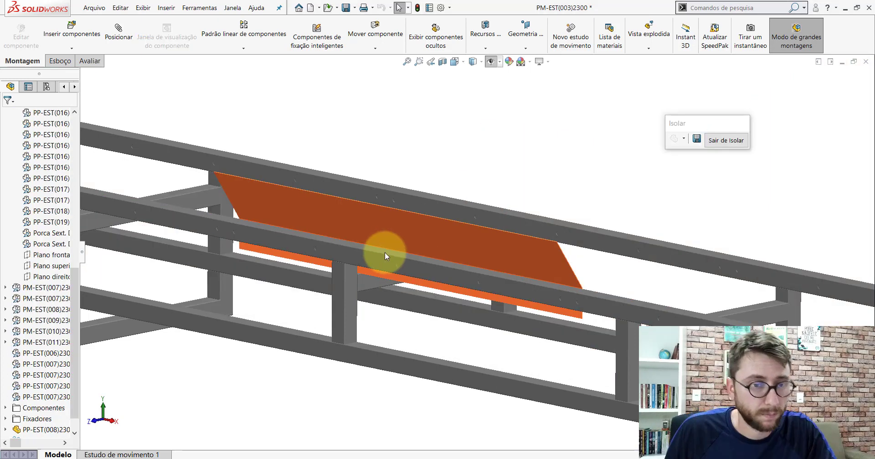
{"action": "left_click", "coordinate": [98, 39]}
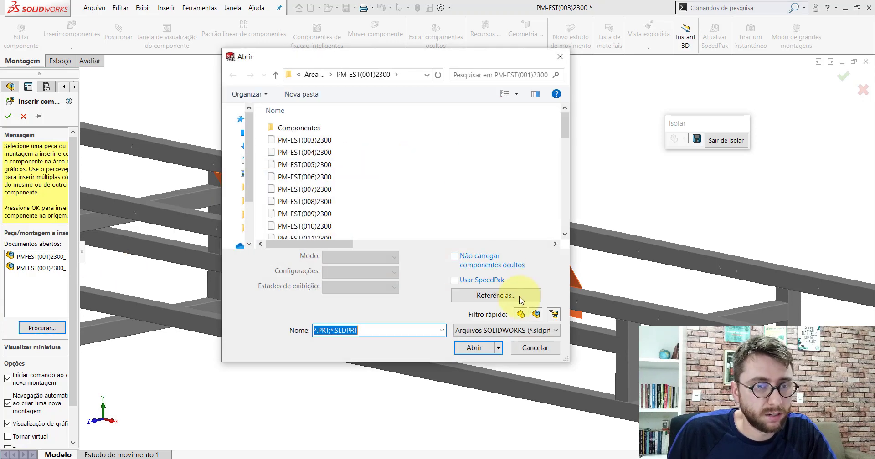
{"action": "left_click", "coordinate": [522, 316]}
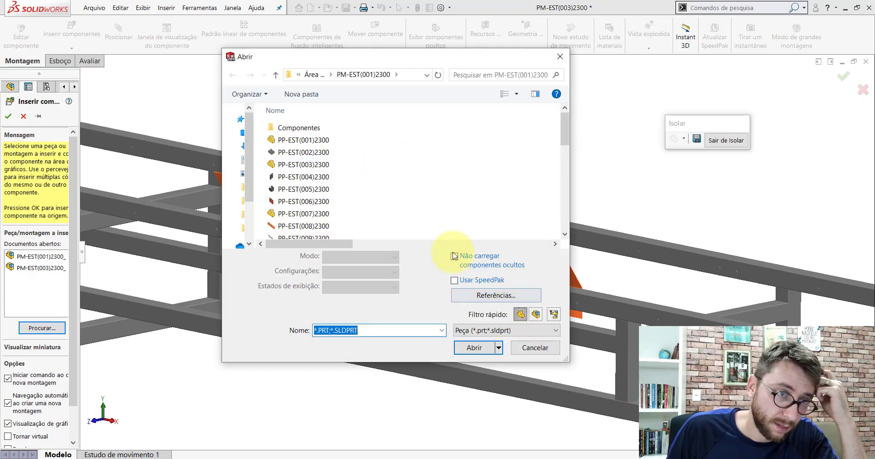
{"action": "double_click", "coordinate": [319, 128]}
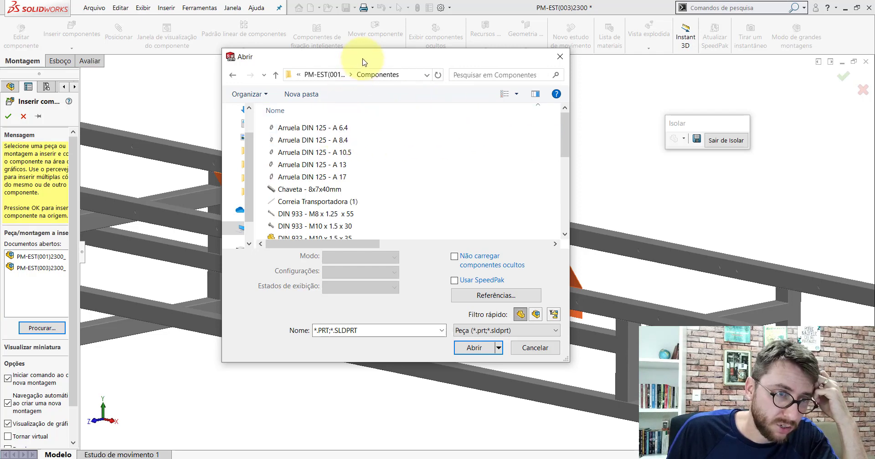
{"action": "left_click", "coordinate": [335, 139]}
{"action": "left_click", "coordinate": [470, 329]}
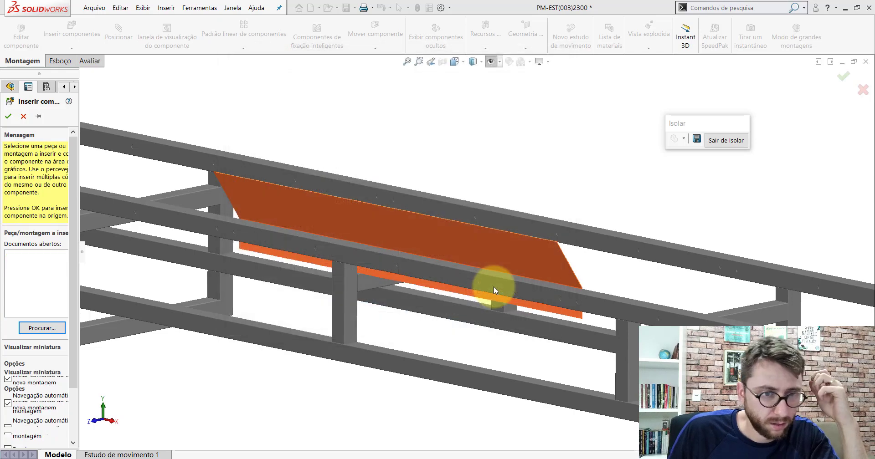
{"action": "scroll", "coordinate": [543, 346], "scroll_direction": "down", "scroll_amount": 5}
{"action": "left_click", "coordinate": [519, 350]}
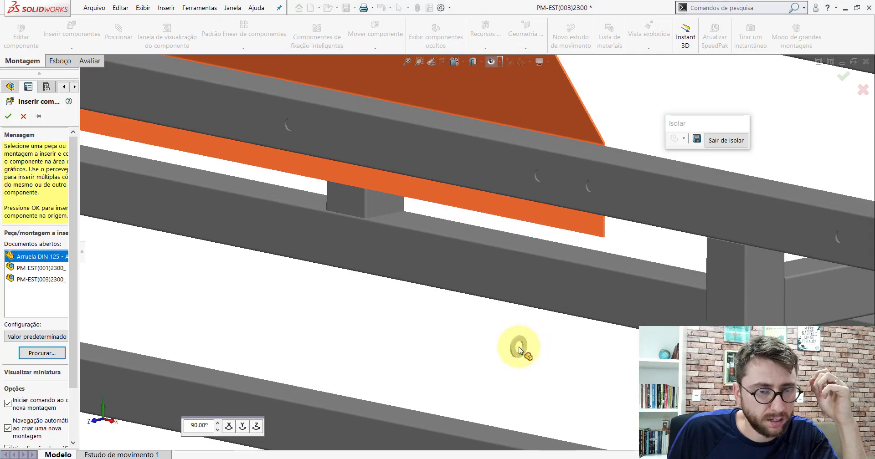
{"action": "scroll", "coordinate": [519, 351], "scroll_direction": "up", "scroll_amount": 3}
Add a Coincidente mate seating the washer's flat face on the orange plate.
{"action": "scroll", "coordinate": [506, 233], "scroll_direction": "up", "scroll_amount": 2}
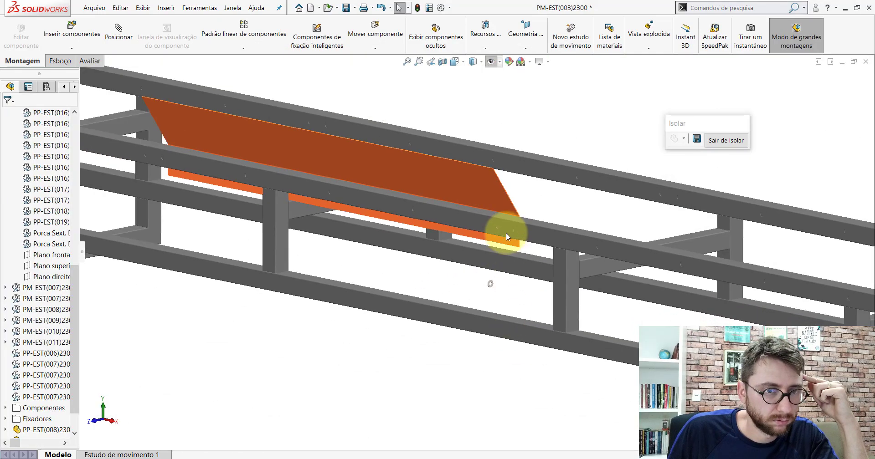
{"action": "middle_click_drag", "start_coordinate": [506, 232], "coordinate": [488, 250]}
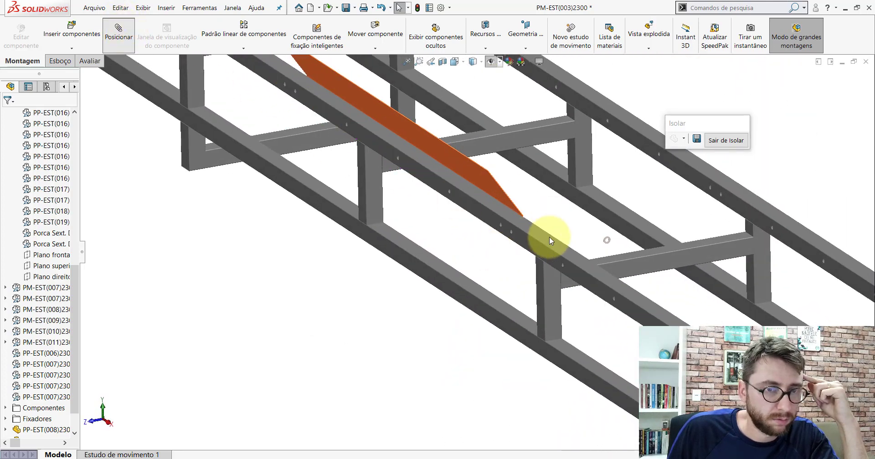
{"action": "scroll", "coordinate": [587, 244], "scroll_direction": "down", "scroll_amount": 2}
{"action": "scroll", "coordinate": [586, 241], "scroll_direction": "down", "scroll_amount": 3}
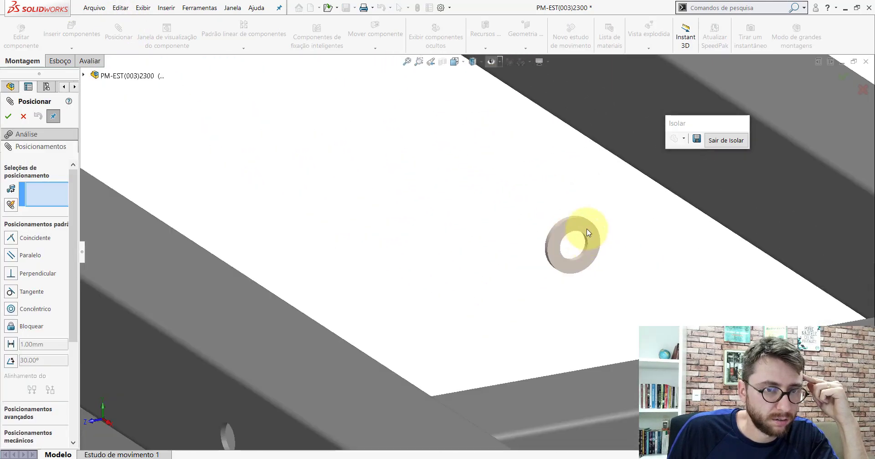
{"action": "left_click", "coordinate": [584, 241]}
{"action": "scroll", "coordinate": [580, 246], "scroll_direction": "up", "scroll_amount": 3}
{"action": "middle_click_drag", "start_coordinate": [492, 225], "coordinate": [445, 205]}
{"action": "scroll", "coordinate": [256, 248], "scroll_direction": "down", "scroll_amount": 2}
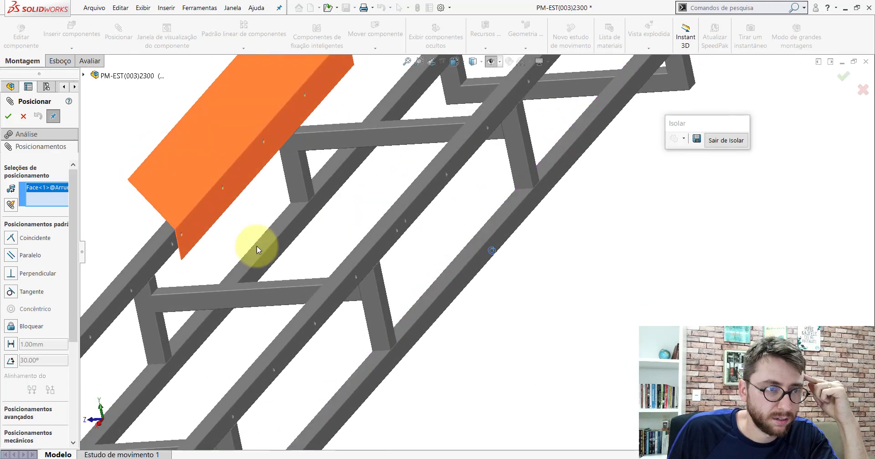
{"action": "scroll", "coordinate": [191, 246], "scroll_direction": "down", "scroll_amount": 3}
{"action": "left_click", "coordinate": [294, 218]}
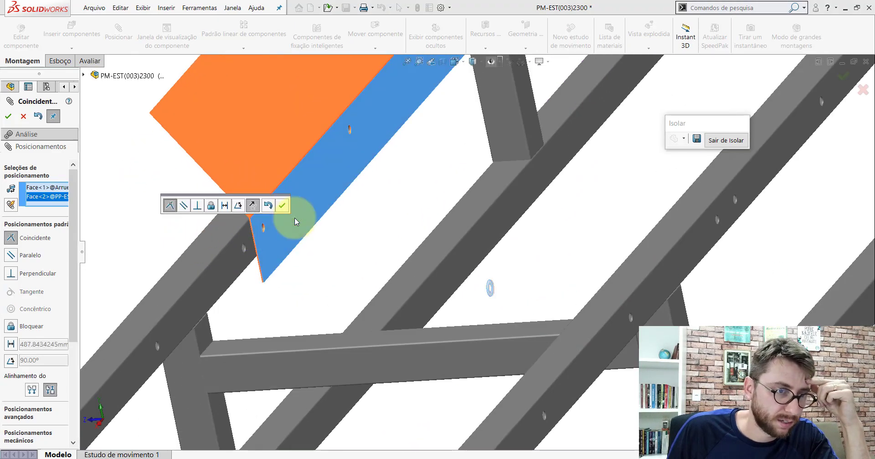
{"action": "left_click", "coordinate": [282, 205]}
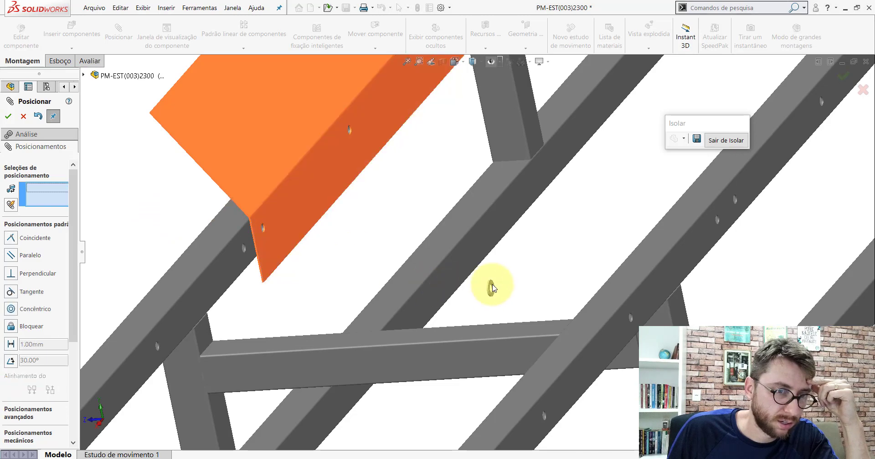
Add a Concêntrico mate centring the washer bore on the plate's bolt hole.
{"action": "scroll", "coordinate": [488, 287], "scroll_direction": "down", "scroll_amount": 5}
{"action": "scroll", "coordinate": [478, 271], "scroll_direction": "down", "scroll_amount": 2}
{"action": "left_click", "coordinate": [467, 264]}
{"action": "scroll", "coordinate": [467, 263], "scroll_direction": "up", "scroll_amount": 2}
{"action": "scroll", "coordinate": [466, 259], "scroll_direction": "up", "scroll_amount": 2}
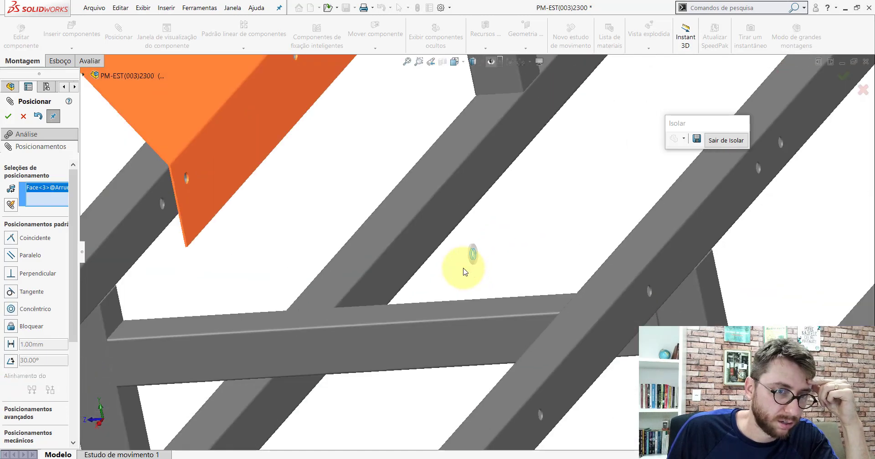
{"action": "scroll", "coordinate": [337, 190], "scroll_direction": "down", "scroll_amount": 3}
{"action": "scroll", "coordinate": [338, 186], "scroll_direction": "down", "scroll_amount": 3}
{"action": "scroll", "coordinate": [365, 182], "scroll_direction": "down", "scroll_amount": 3}
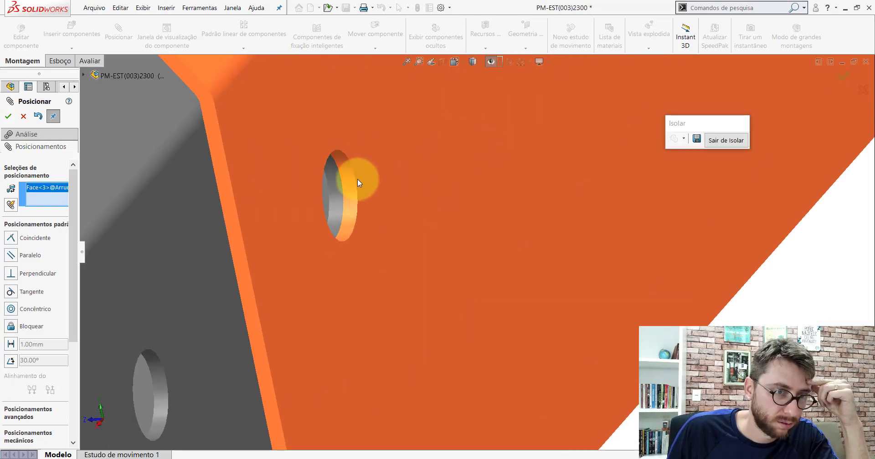
{"action": "left_click", "coordinate": [347, 178]}
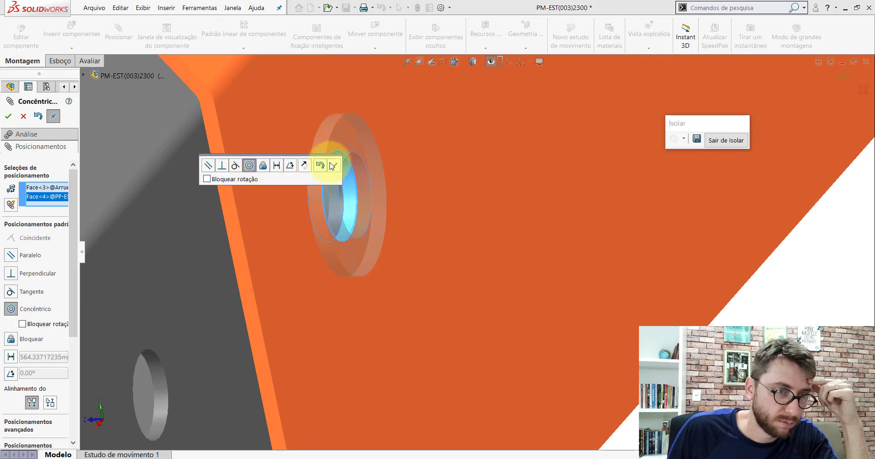
{"action": "left_click", "coordinate": [334, 166]}
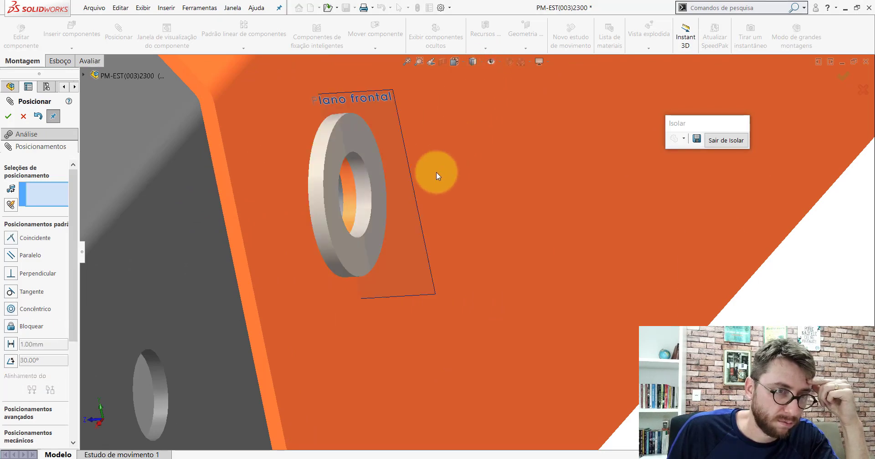
Add a Paralelo mate between the washer's front plane and the plate's edge face.
{"action": "scroll", "coordinate": [428, 167], "scroll_direction": "up", "scroll_amount": 3}
{"action": "left_click", "coordinate": [414, 158]}
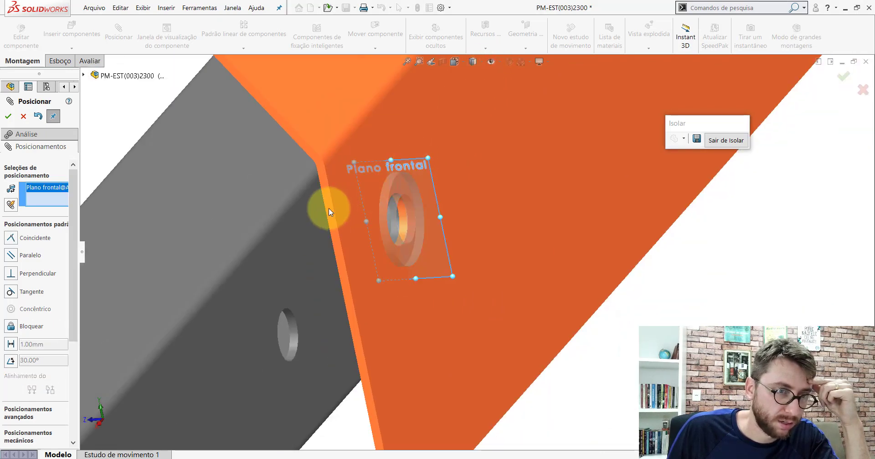
{"action": "left_click", "coordinate": [329, 209]}
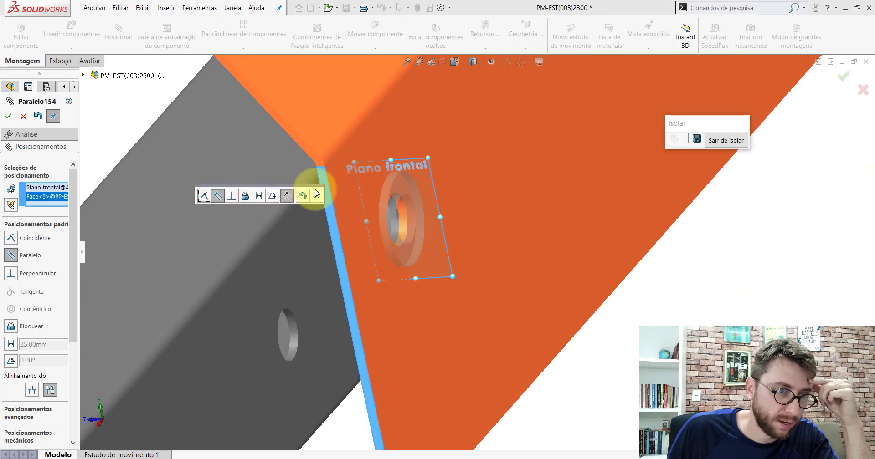
{"action": "left_click", "coordinate": [8, 116]}
{"action": "right_click", "coordinate": [562, 107]}
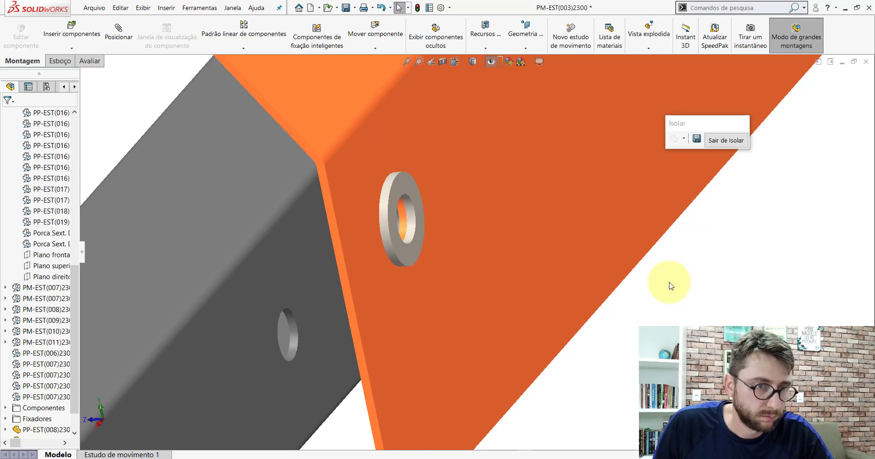
Start Copy with Mates on the DIN 125 washer, reusing the same references for repeated mates.
{"action": "right_click", "coordinate": [412, 184]}
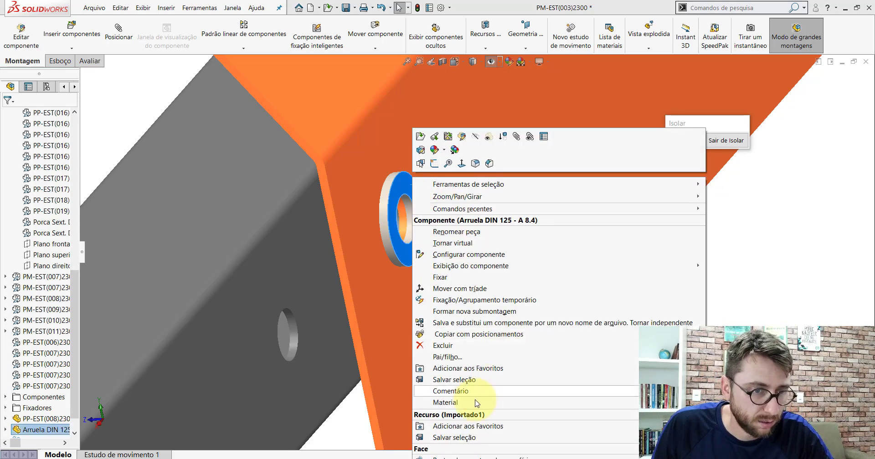
{"action": "left_click", "coordinate": [492, 338]}
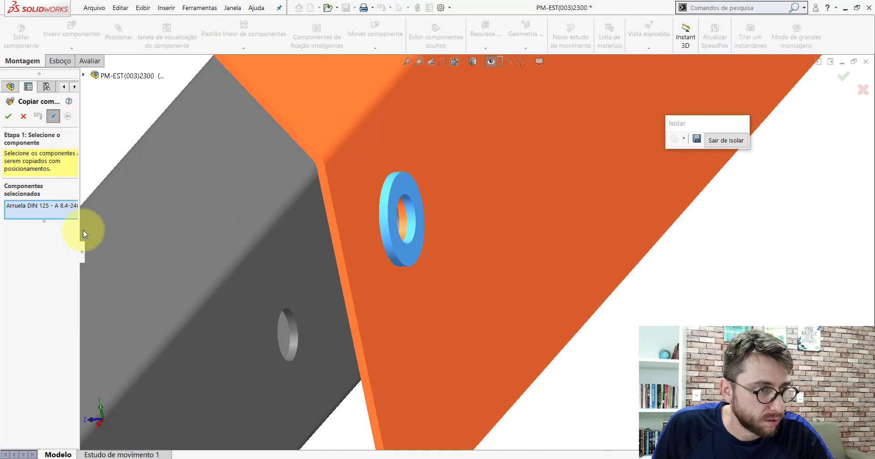
{"action": "left_click_drag", "start_coordinate": [88, 252], "coordinate": [114, 256]}
{"action": "left_click", "coordinate": [106, 117]}
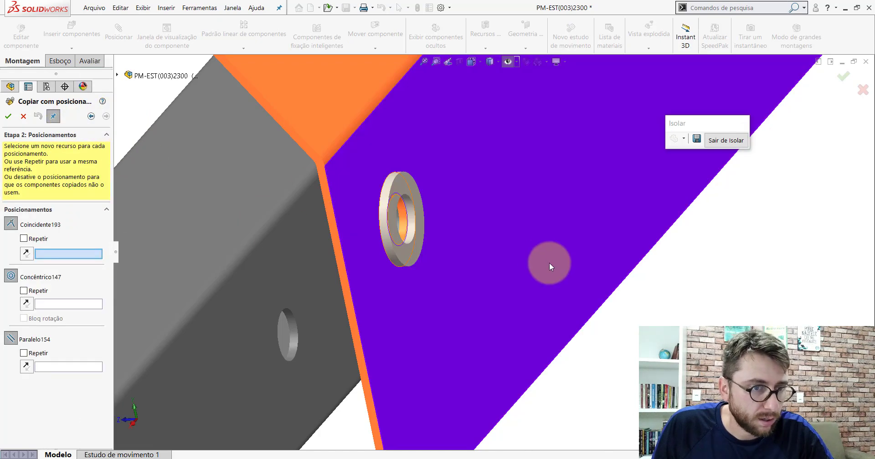
{"action": "scroll", "coordinate": [549, 264], "scroll_direction": "up", "scroll_amount": 4}
{"action": "scroll", "coordinate": [549, 266], "scroll_direction": "up", "scroll_amount": 2}
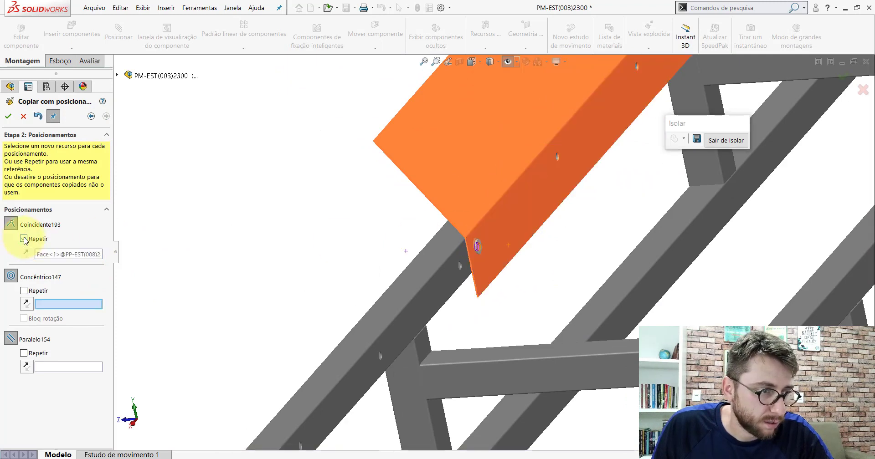
{"action": "left_click", "coordinate": [24, 354]}
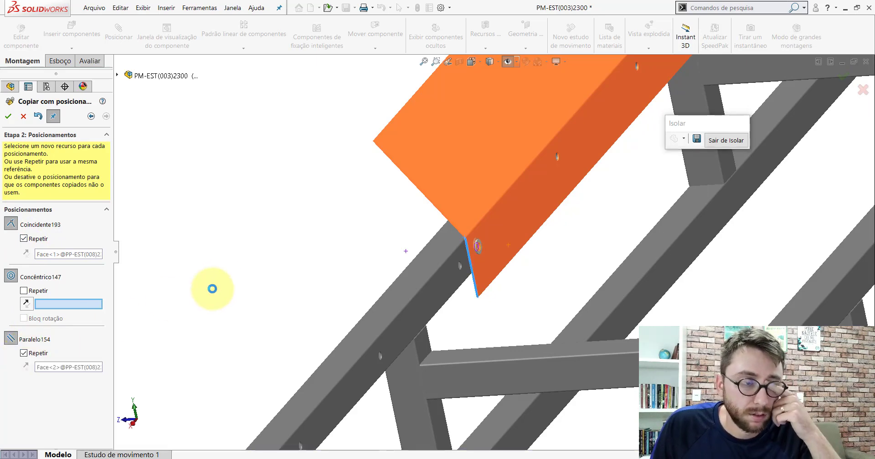
{"action": "scroll", "coordinate": [559, 171], "scroll_direction": "down", "scroll_amount": 3}
{"action": "scroll", "coordinate": [463, 184], "scroll_direction": "down", "scroll_amount": 3}
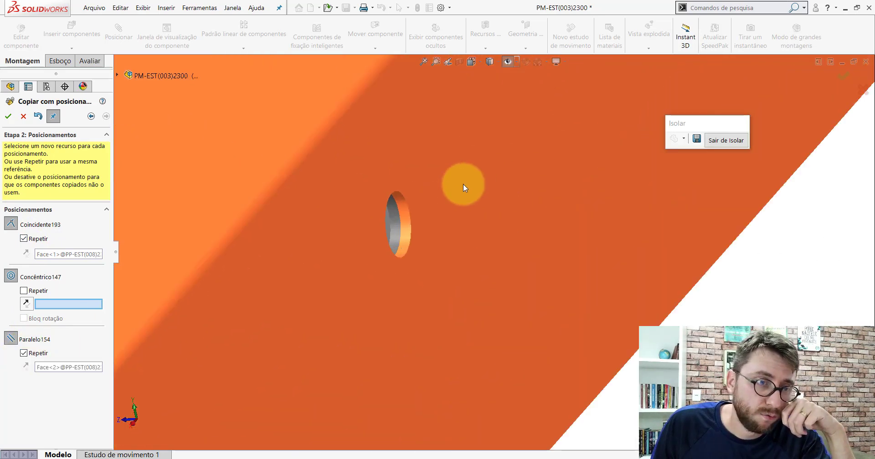
Seat two washer copies concentric with the next bolt holes of the orange side plate.
{"action": "left_click", "coordinate": [400, 207]}
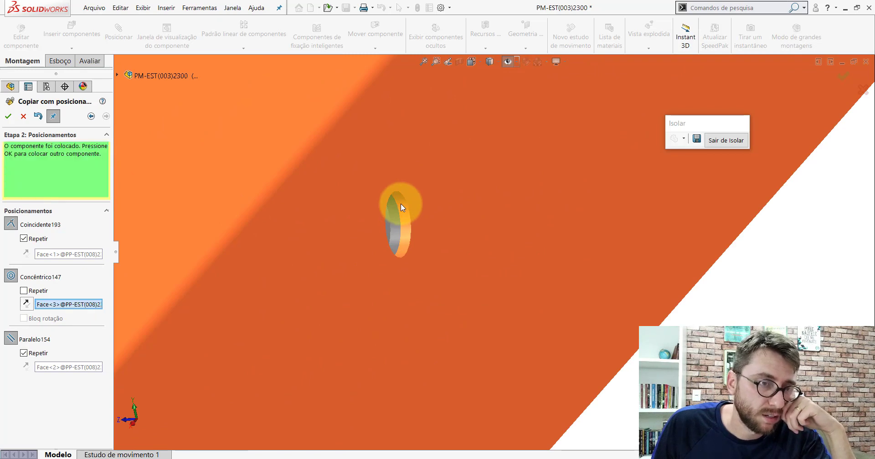
{"action": "key", "text": "Return"}
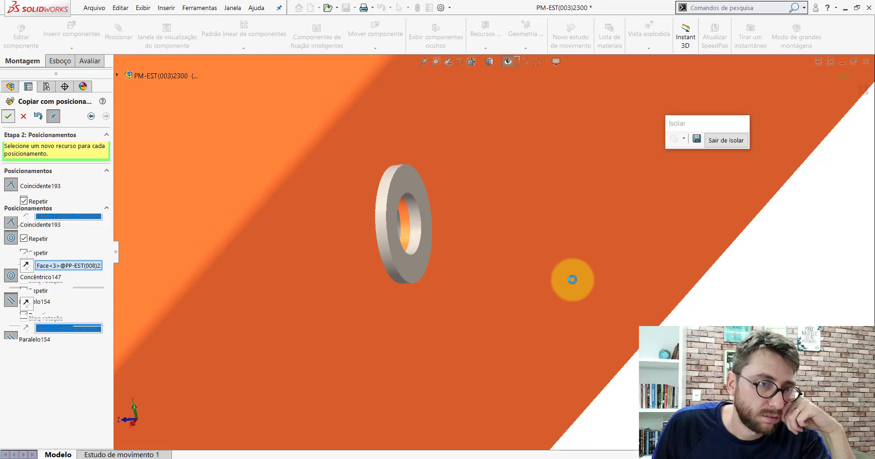
{"action": "scroll", "coordinate": [572, 279], "scroll_direction": "up", "scroll_amount": 3}
{"action": "scroll", "coordinate": [574, 273], "scroll_direction": "up", "scroll_amount": 3}
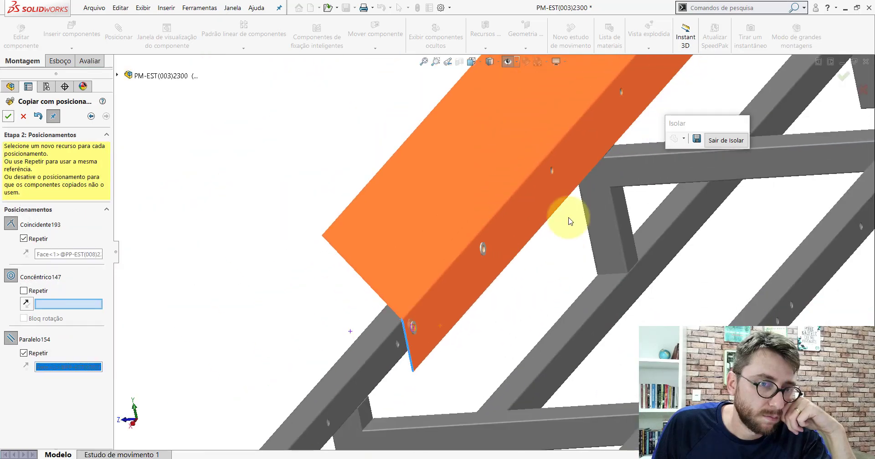
{"action": "scroll", "coordinate": [494, 215], "scroll_direction": "down", "scroll_amount": 1}
{"action": "scroll", "coordinate": [484, 213], "scroll_direction": "down", "scroll_amount": 3}
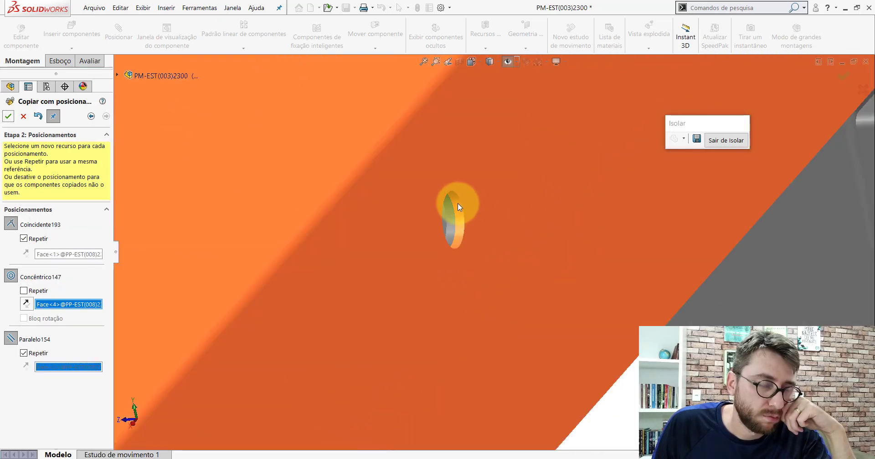
{"action": "left_click", "coordinate": [457, 203]}
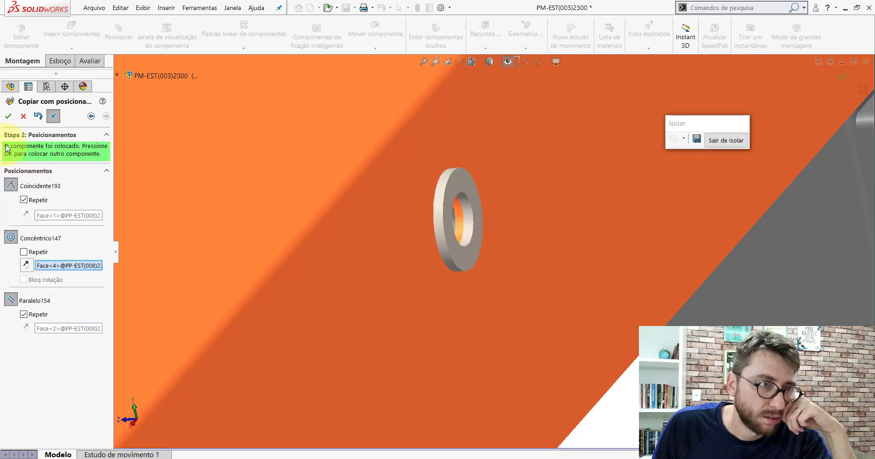
{"action": "right_click", "coordinate": [454, 208]}
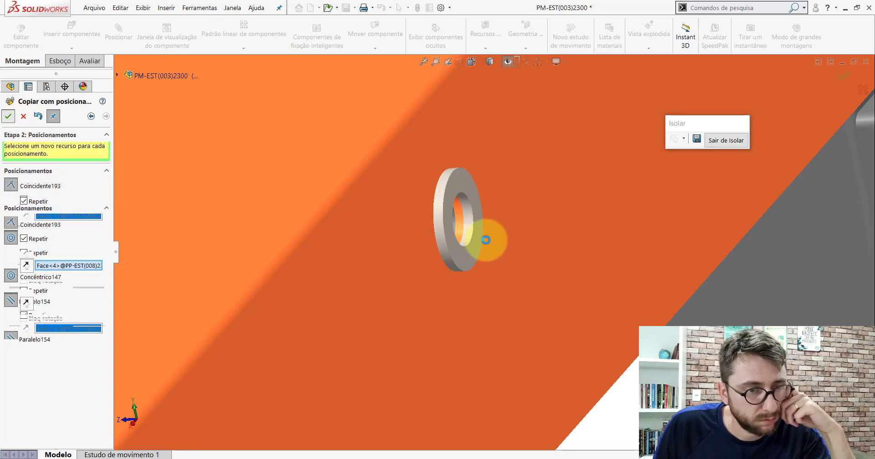
{"action": "scroll", "coordinate": [486, 240], "scroll_direction": "up", "scroll_amount": 5}
{"action": "scroll", "coordinate": [551, 176], "scroll_direction": "down", "scroll_amount": 2}
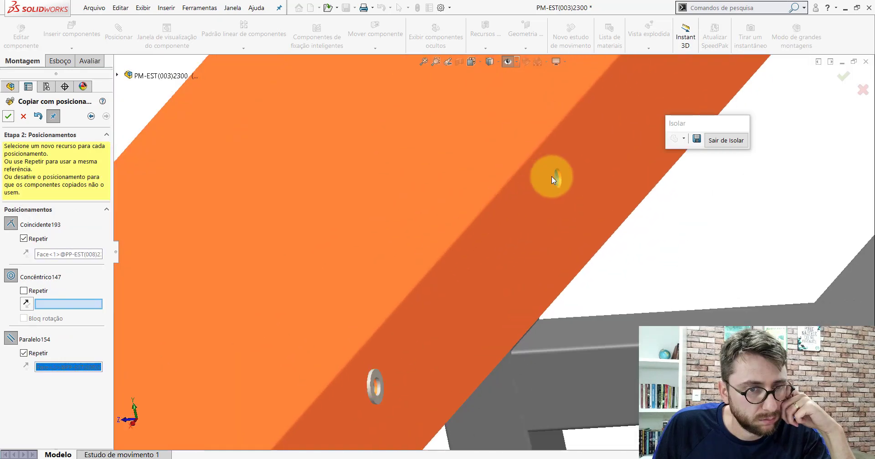
{"action": "scroll", "coordinate": [551, 177], "scroll_direction": "down", "scroll_amount": 3}
Seat two more washer copies in the remaining plate holes and close Copy with Mates.
{"action": "left_click", "coordinate": [509, 172]}
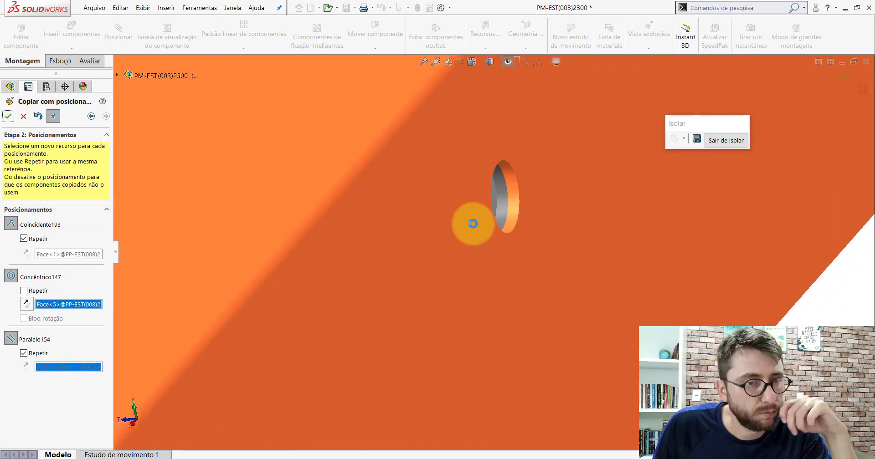
{"action": "left_click", "coordinate": [466, 211]}
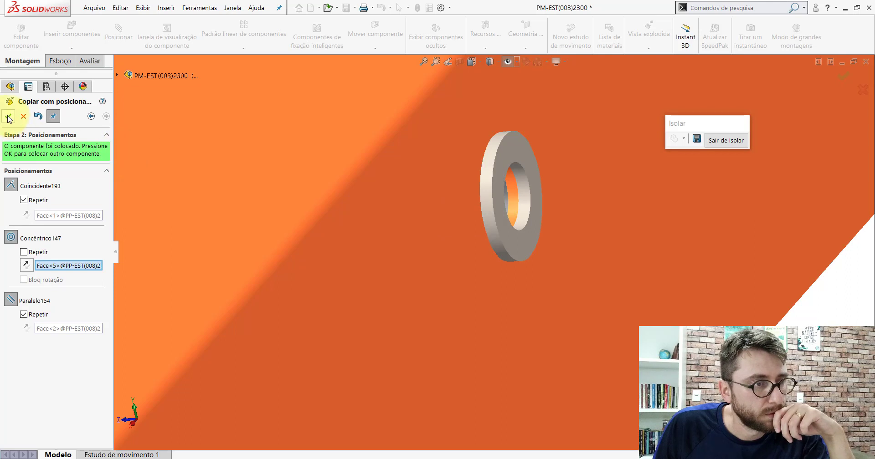
{"action": "key", "text": "Return"}
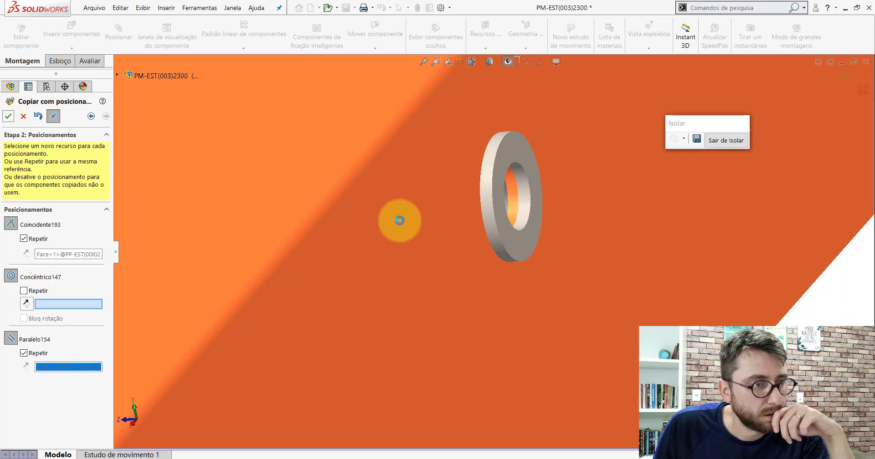
{"action": "scroll", "coordinate": [552, 270], "scroll_direction": "up", "scroll_amount": 3}
{"action": "scroll", "coordinate": [567, 235], "scroll_direction": "up", "scroll_amount": 4}
{"action": "scroll", "coordinate": [519, 180], "scroll_direction": "down", "scroll_amount": 3}
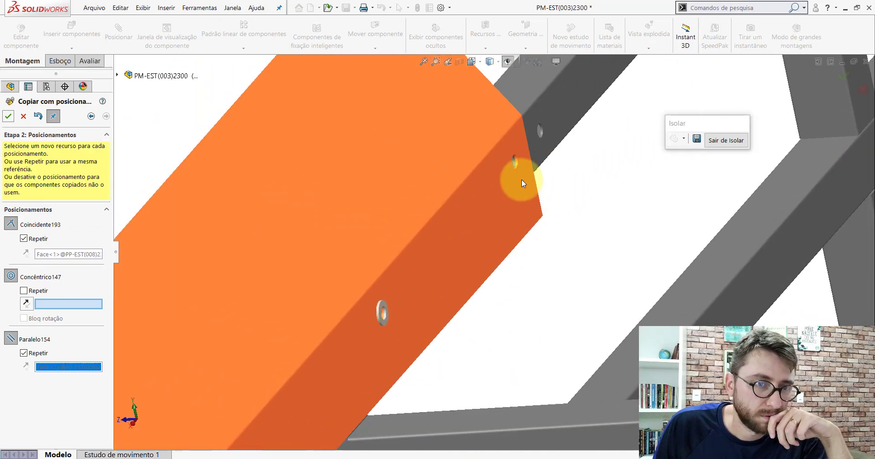
{"action": "scroll", "coordinate": [519, 179], "scroll_direction": "down", "scroll_amount": 2}
{"action": "scroll", "coordinate": [476, 145], "scroll_direction": "down", "scroll_amount": 2}
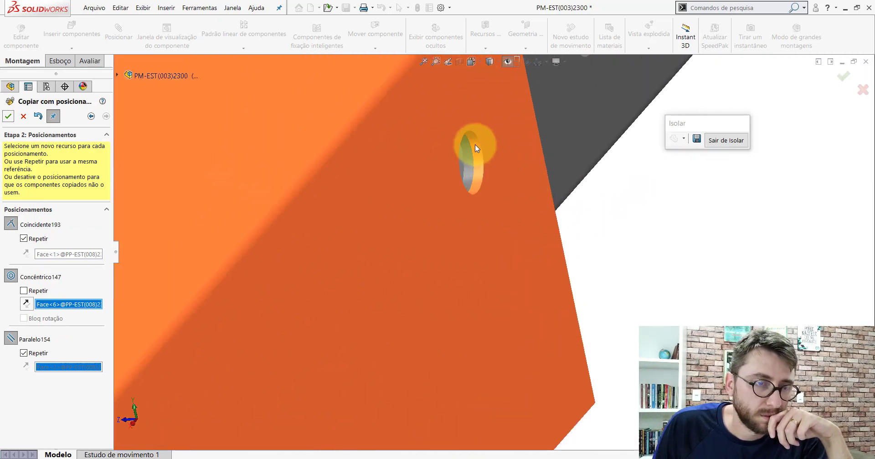
{"action": "left_click", "coordinate": [475, 144]}
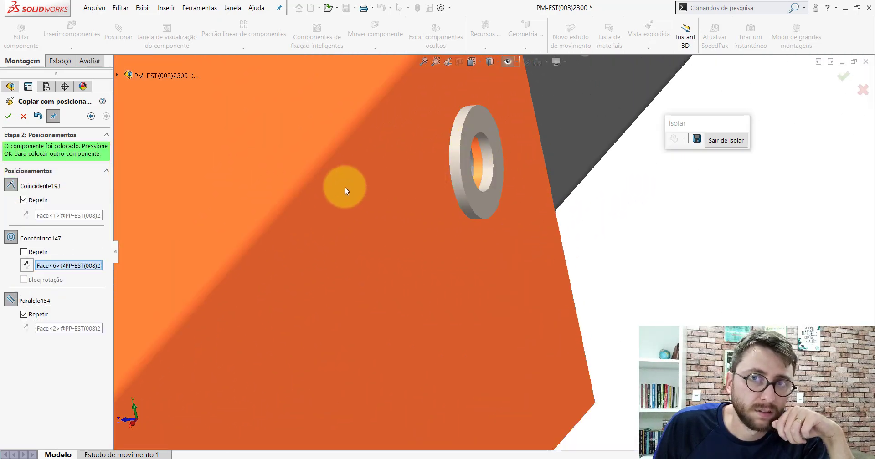
{"action": "left_click", "coordinate": [7, 117]}
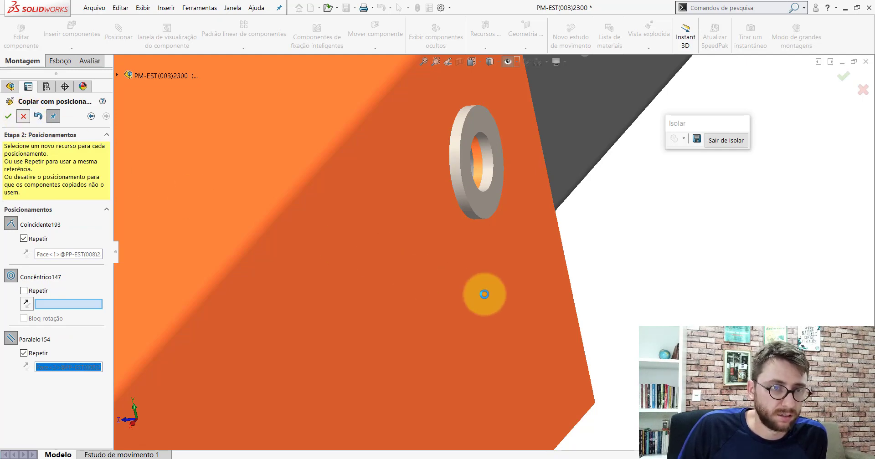
{"action": "key", "text": "Escape"}
{"action": "scroll", "coordinate": [485, 294], "scroll_direction": "up", "scroll_amount": 2}
Ctrl-drag a new copy of the DIN 125 washer out near the grey rail tube.
{"action": "scroll", "coordinate": [485, 294], "scroll_direction": "up", "scroll_amount": 5}
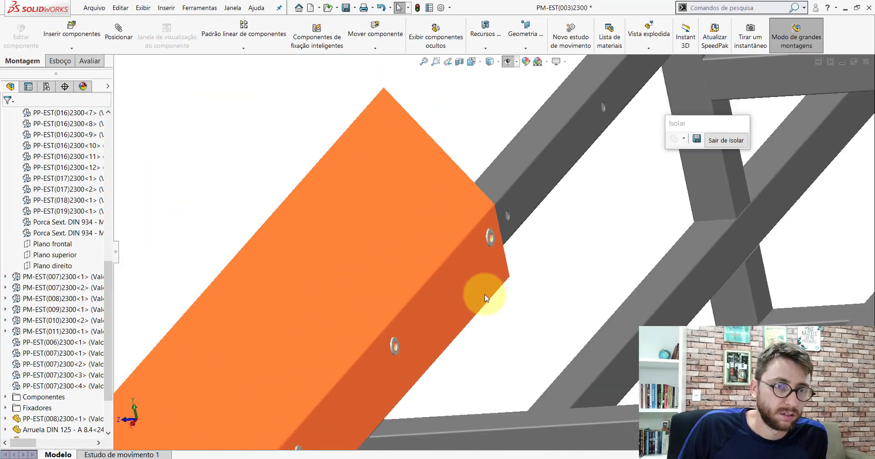
{"action": "scroll", "coordinate": [485, 294], "scroll_direction": "up", "scroll_amount": 3}
{"action": "scroll", "coordinate": [474, 290], "scroll_direction": "down", "scroll_amount": 1}
{"action": "scroll", "coordinate": [415, 291], "scroll_direction": "down", "scroll_amount": 3}
{"action": "scroll", "coordinate": [443, 284], "scroll_direction": "down", "scroll_amount": 3}
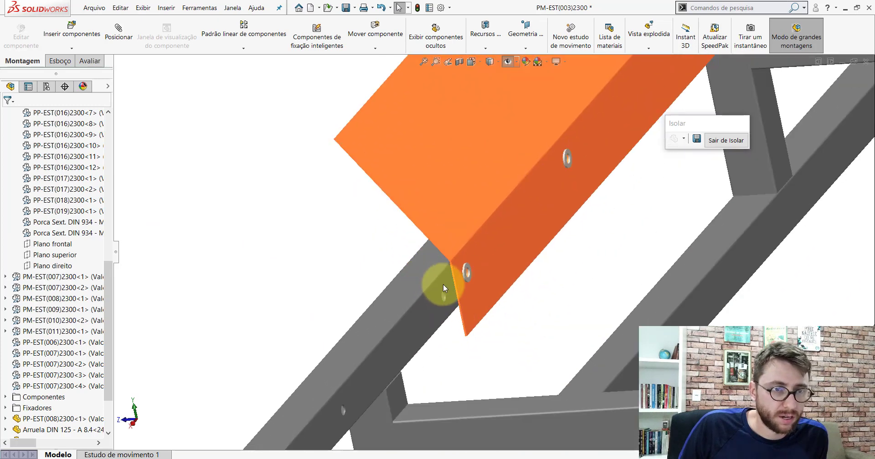
{"action": "scroll", "coordinate": [489, 263], "scroll_direction": "down", "scroll_amount": 3}
{"action": "left_click_drag", "start_coordinate": [521, 226], "coordinate": [305, 134], "text": "ctrl"}
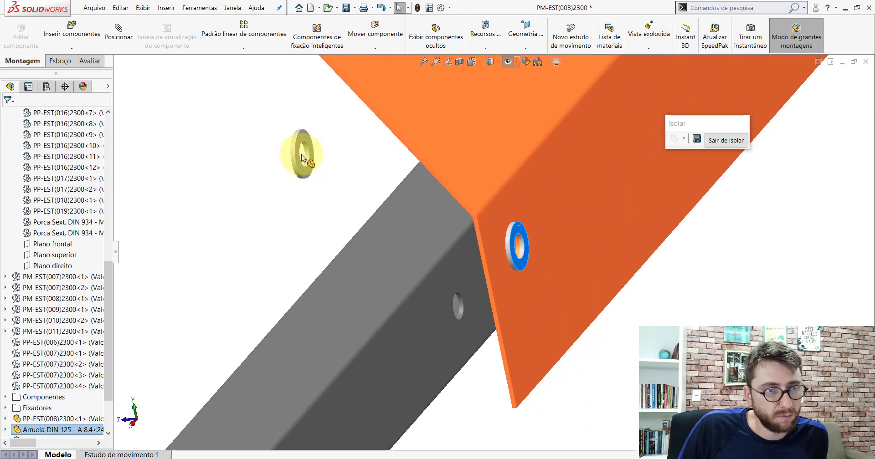
{"action": "left_click", "coordinate": [218, 108]}
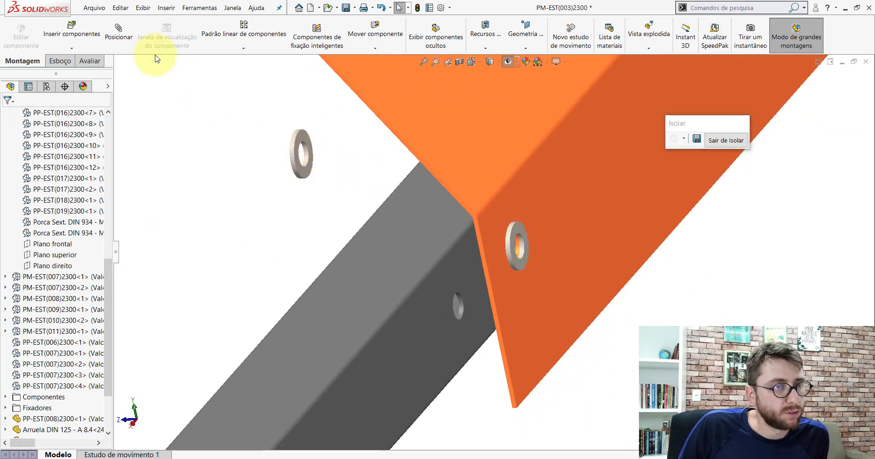
Mate the washer's flat face coincident with the rail tube face.
{"action": "left_click", "coordinate": [121, 33]}
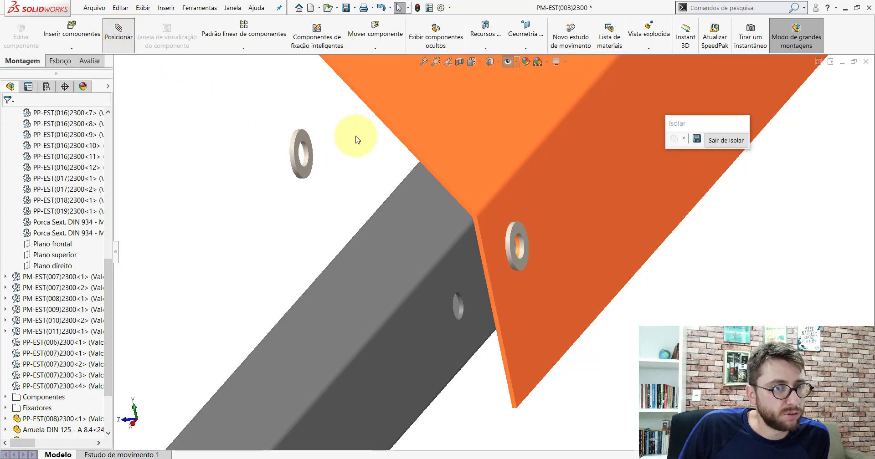
{"action": "left_click", "coordinate": [300, 137]}
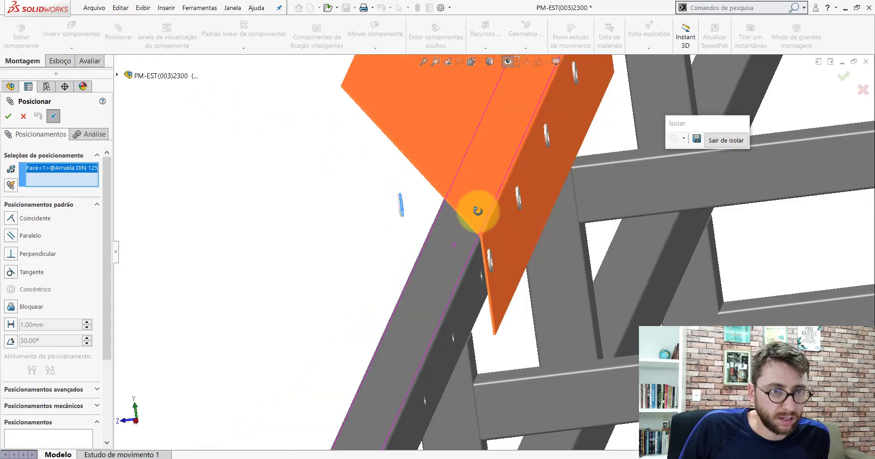
{"action": "middle_click_drag", "start_coordinate": [388, 189], "coordinate": [456, 253]}
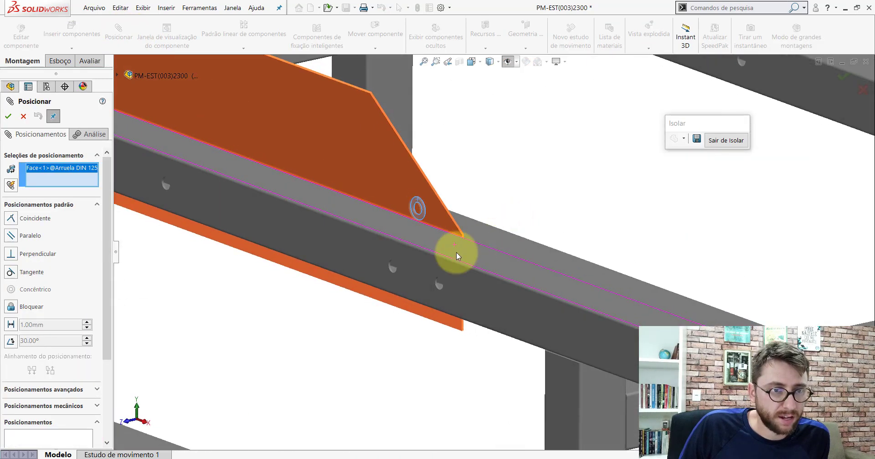
{"action": "scroll", "coordinate": [378, 250], "scroll_direction": "down", "scroll_amount": 3}
{"action": "left_click", "coordinate": [378, 247]}
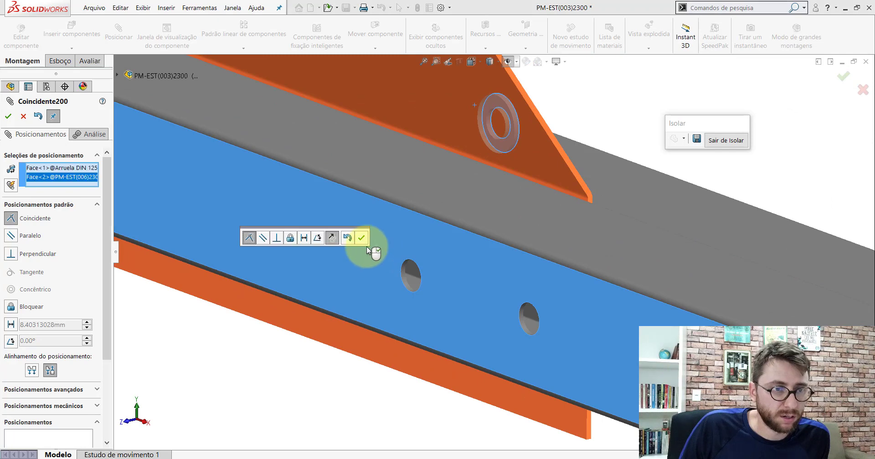
{"action": "left_click", "coordinate": [361, 237]}
{"action": "scroll", "coordinate": [476, 158], "scroll_direction": "down", "scroll_amount": 5}
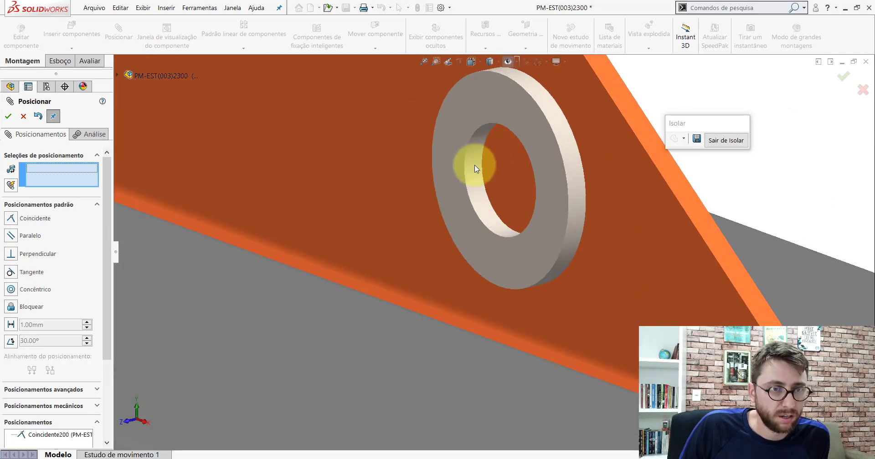
Mate the washer's bore concentric with the bolt hole in the tube.
{"action": "left_click", "coordinate": [474, 165]}
{"action": "middle_click_drag", "start_coordinate": [474, 165], "coordinate": [482, 250]}
{"action": "scroll", "coordinate": [474, 309], "scroll_direction": "up", "scroll_amount": 3}
{"action": "scroll", "coordinate": [457, 293], "scroll_direction": "down", "scroll_amount": 3}
{"action": "scroll", "coordinate": [422, 259], "scroll_direction": "down", "scroll_amount": 2}
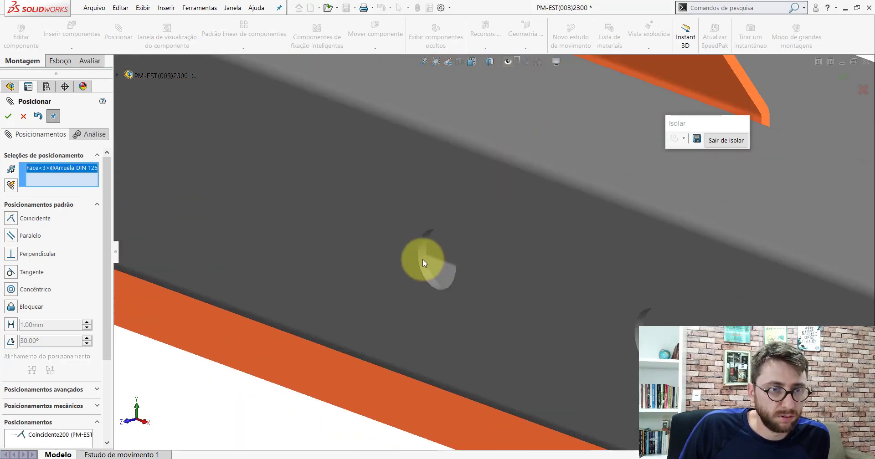
{"action": "left_click", "coordinate": [423, 259]}
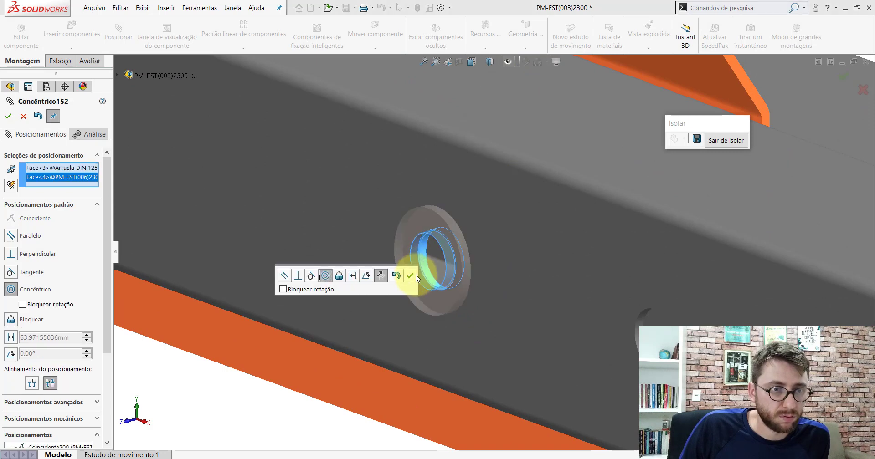
{"action": "key", "text": "Return"}
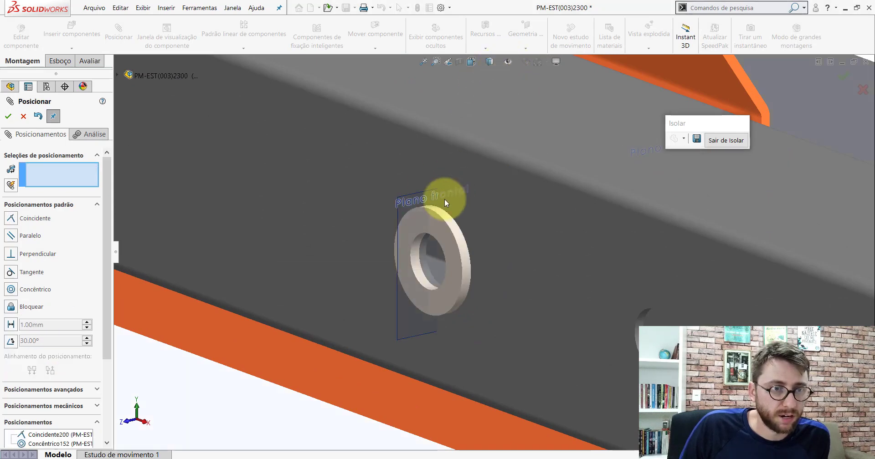
Make the washer's front plane parallel to the tube face and close Mate.
{"action": "left_click", "coordinate": [398, 219]}
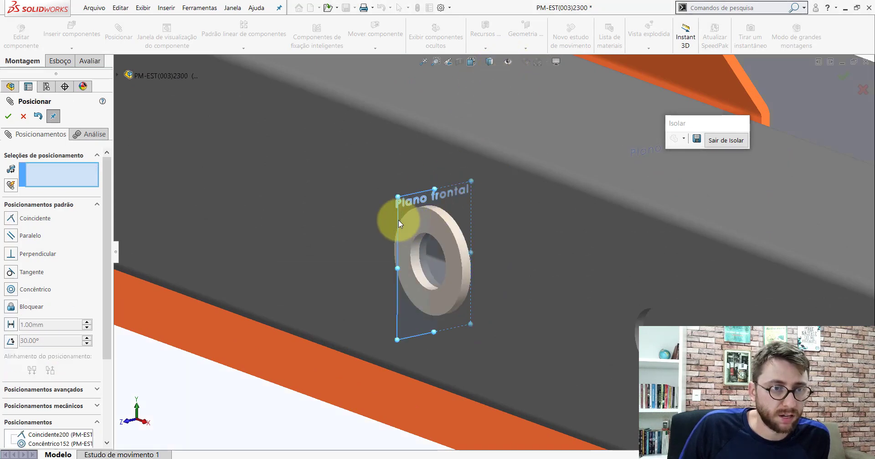
{"action": "left_click", "coordinate": [513, 129]}
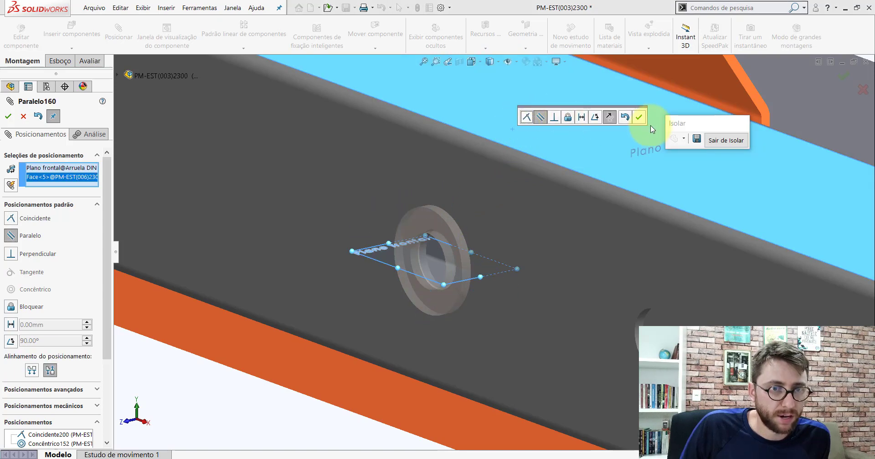
{"action": "left_click", "coordinate": [640, 118]}
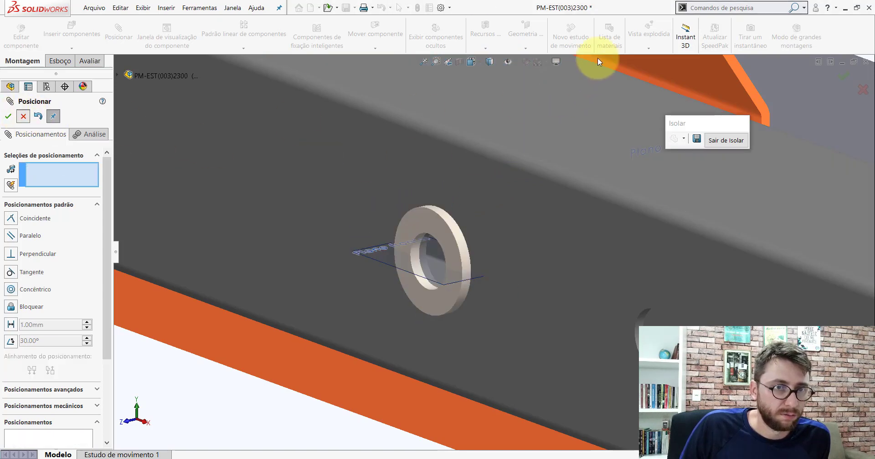
{"action": "key", "text": "Return"}
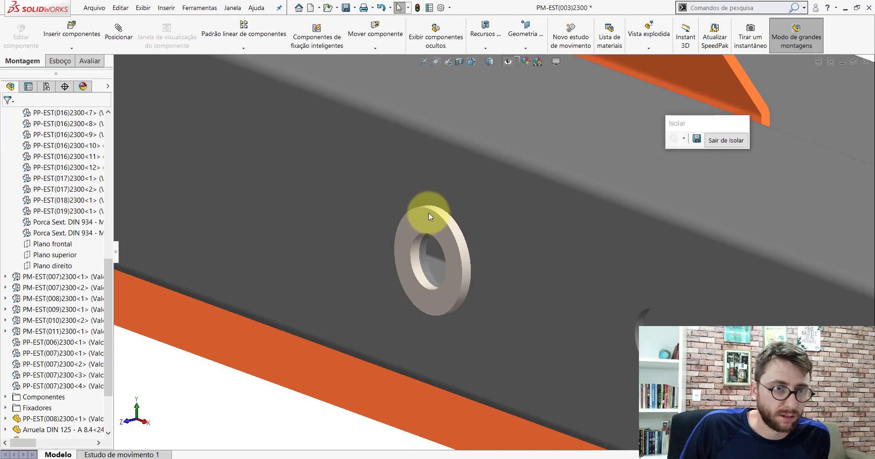
Start Copy with Mates on the new washer, reusing the flush face and parallel references.
{"action": "right_click", "coordinate": [425, 216]}
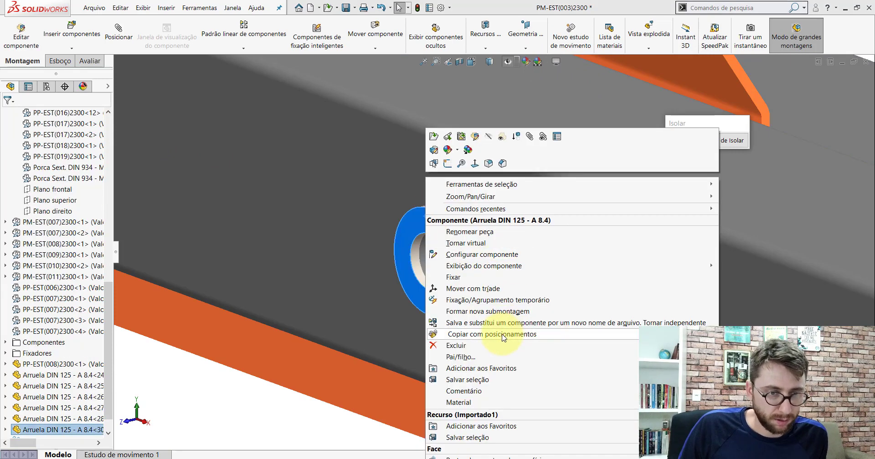
{"action": "left_click", "coordinate": [503, 335]}
{"action": "left_click", "coordinate": [106, 116]}
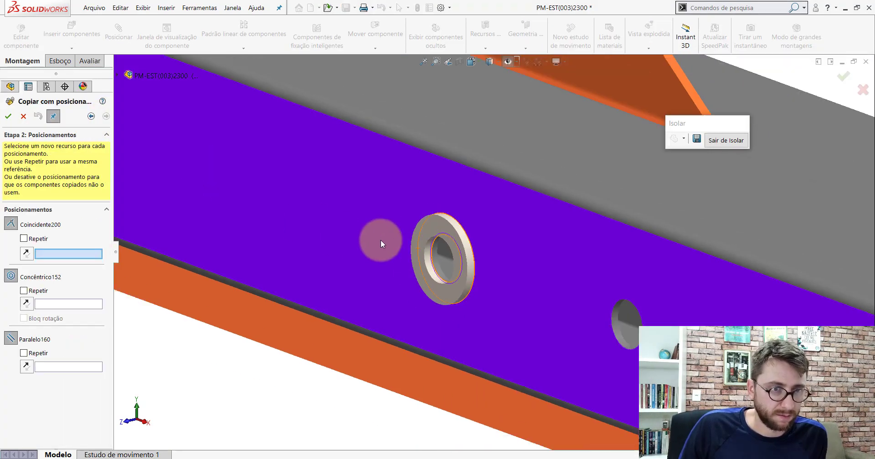
{"action": "scroll", "coordinate": [380, 239], "scroll_direction": "up", "scroll_amount": 5}
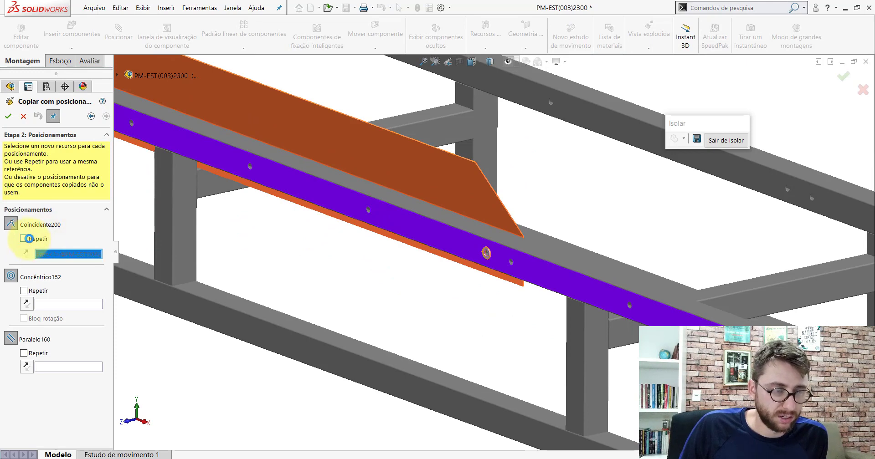
{"action": "left_click", "coordinate": [24, 238]}
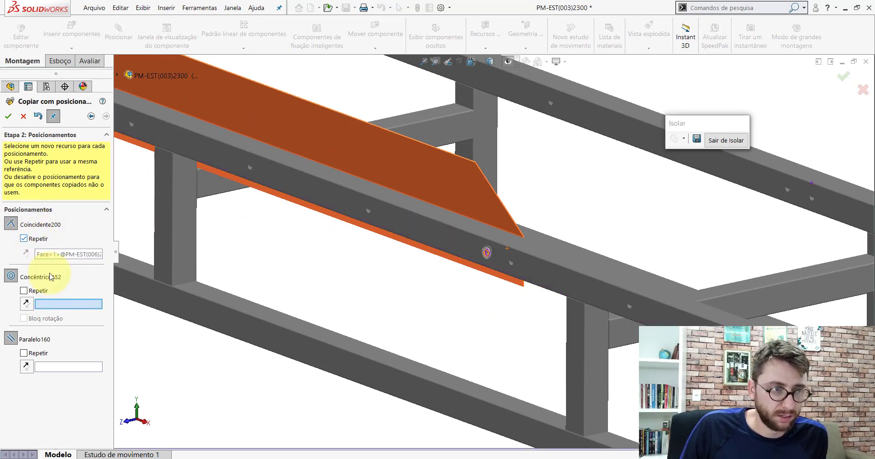
{"action": "left_click", "coordinate": [24, 354]}
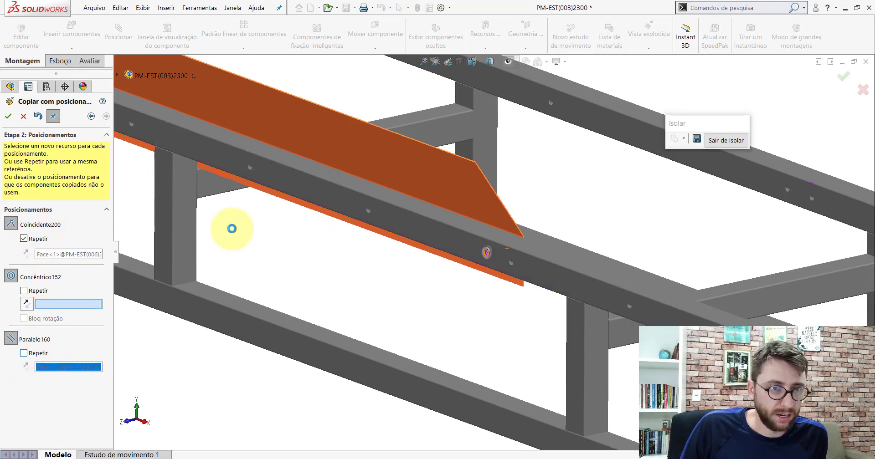
{"action": "scroll", "coordinate": [391, 217], "scroll_direction": "down", "scroll_amount": 3}
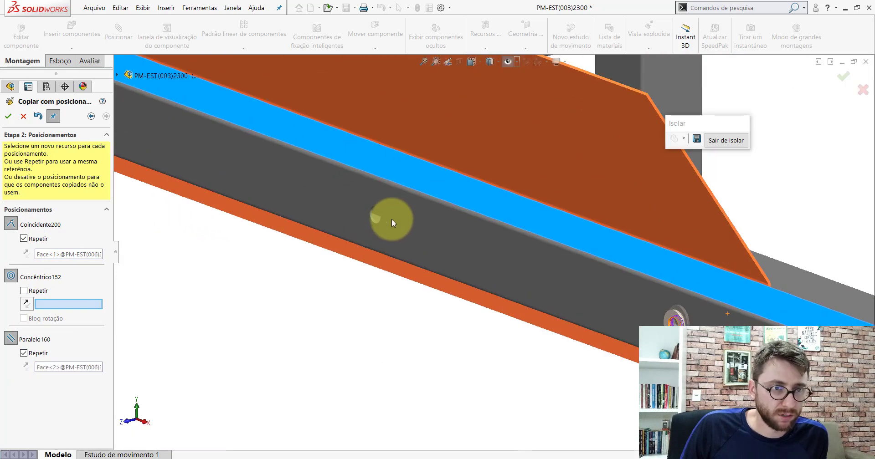
{"action": "scroll", "coordinate": [396, 224], "scroll_direction": "down", "scroll_amount": 4}
{"action": "scroll", "coordinate": [393, 223], "scroll_direction": "down", "scroll_amount": 2}
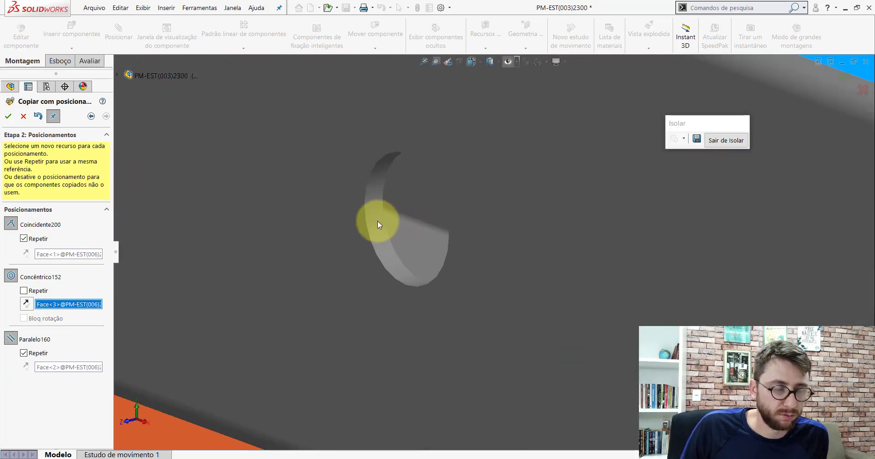
Place washer copies in the next two bolt holes on the rail's opposite side.
{"action": "left_click", "coordinate": [8, 116]}
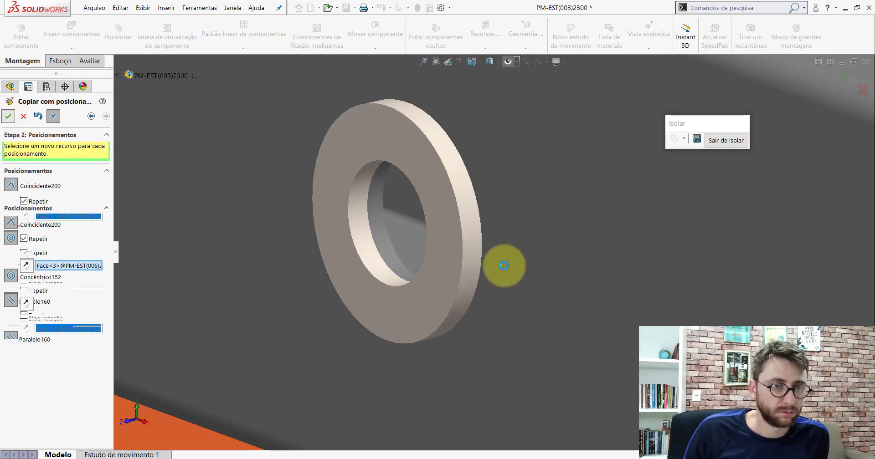
{"action": "scroll", "coordinate": [504, 266], "scroll_direction": "up", "scroll_amount": 5}
{"action": "middle_click_drag", "start_coordinate": [504, 266], "coordinate": [403, 199]}
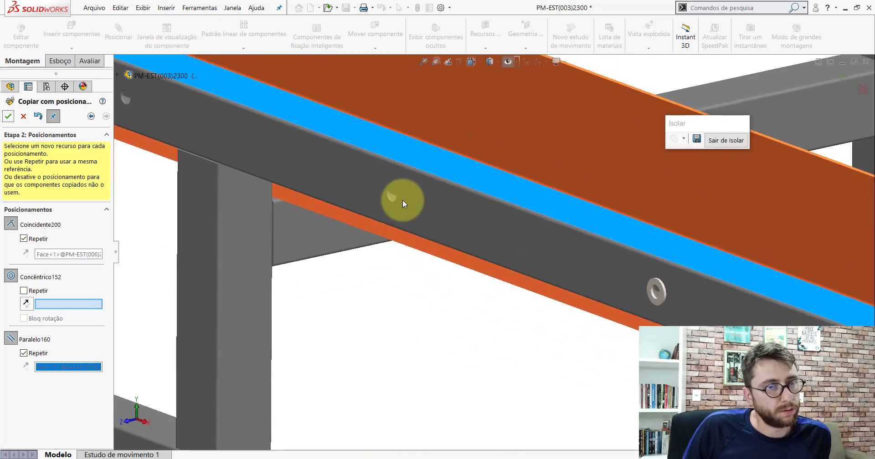
{"action": "scroll", "coordinate": [403, 199], "scroll_direction": "down", "scroll_amount": 3}
{"action": "scroll", "coordinate": [406, 206], "scroll_direction": "down", "scroll_amount": 3}
{"action": "left_click", "coordinate": [402, 206]}
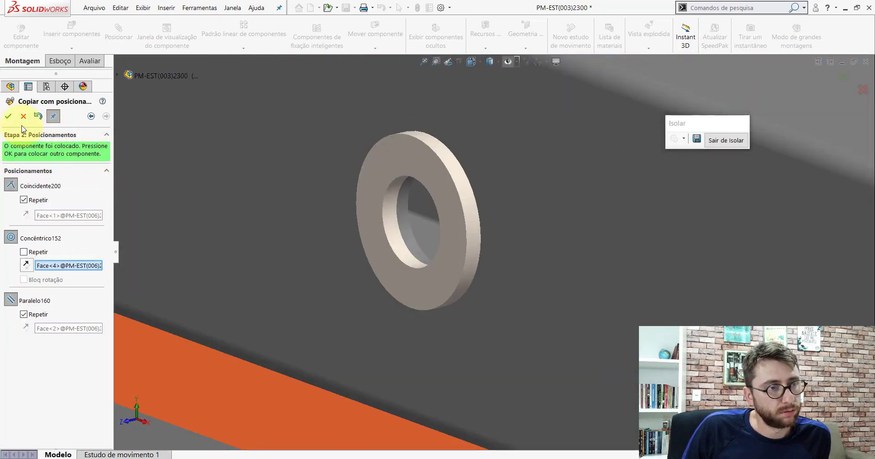
{"action": "left_click", "coordinate": [8, 117]}
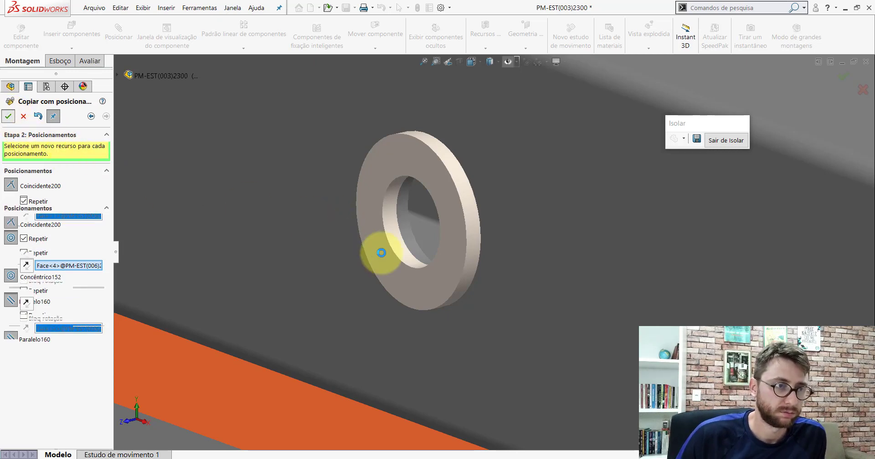
Place another washer copy at the next rail bolt hole, then close the command and zoom out.
{"action": "scroll", "coordinate": [381, 252], "scroll_direction": "up", "scroll_amount": 2}
{"action": "scroll", "coordinate": [384, 253], "scroll_direction": "up", "scroll_amount": 2}
{"action": "scroll", "coordinate": [384, 252], "scroll_direction": "up", "scroll_amount": 1}
{"action": "scroll", "coordinate": [340, 200], "scroll_direction": "down", "scroll_amount": 3}
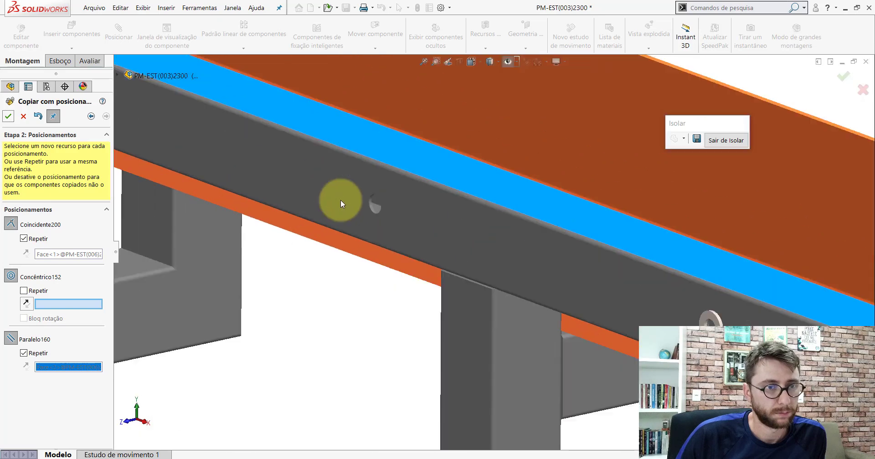
{"action": "scroll", "coordinate": [433, 214], "scroll_direction": "down", "scroll_amount": 2}
{"action": "scroll", "coordinate": [420, 209], "scroll_direction": "down", "scroll_amount": 3}
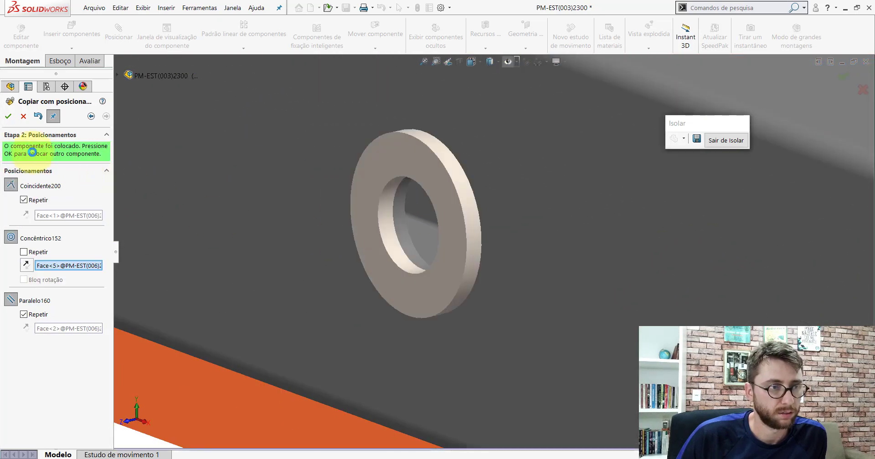
{"action": "right_click", "coordinate": [496, 283]}
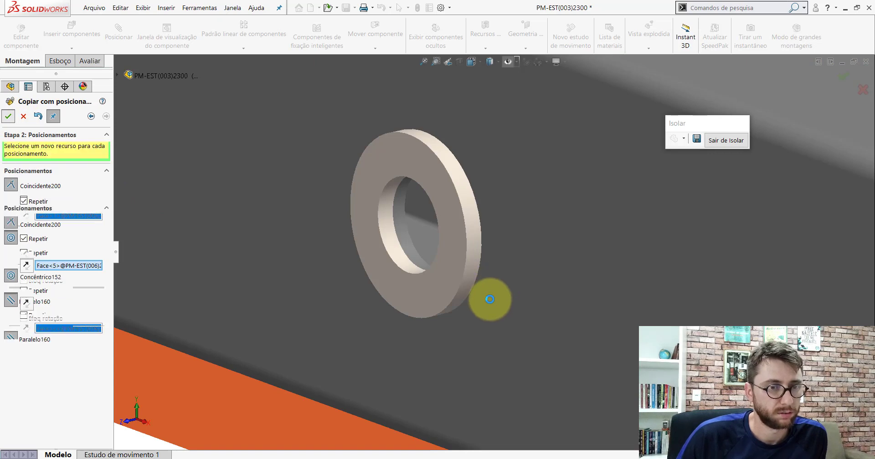
{"action": "scroll", "coordinate": [488, 299], "scroll_direction": "up", "scroll_amount": 5}
{"action": "scroll", "coordinate": [487, 300], "scroll_direction": "up", "scroll_amount": 5}
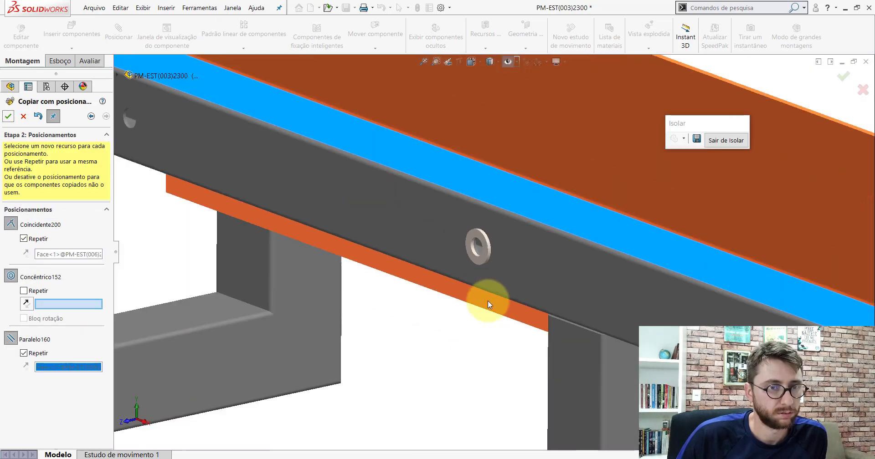
{"action": "scroll", "coordinate": [349, 200], "scroll_direction": "down", "scroll_amount": 2}
{"action": "scroll", "coordinate": [350, 218], "scroll_direction": "down", "scroll_amount": 5}
{"action": "scroll", "coordinate": [358, 187], "scroll_direction": "down", "scroll_amount": 2}
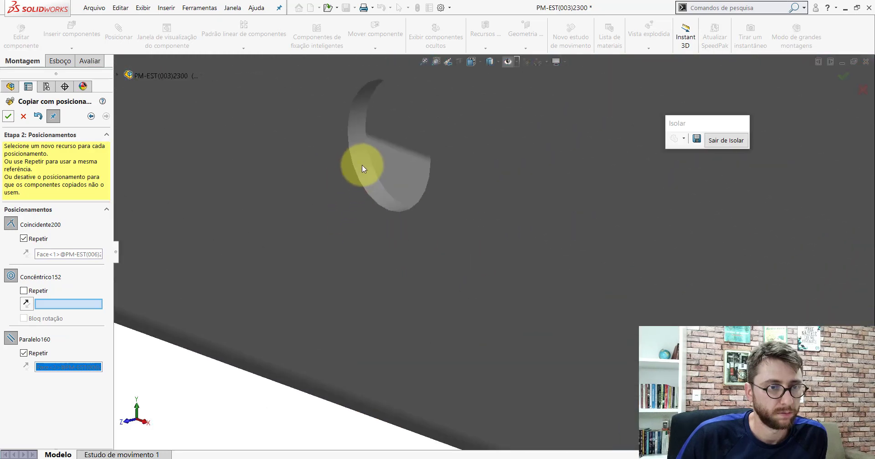
{"action": "left_click", "coordinate": [346, 222]}
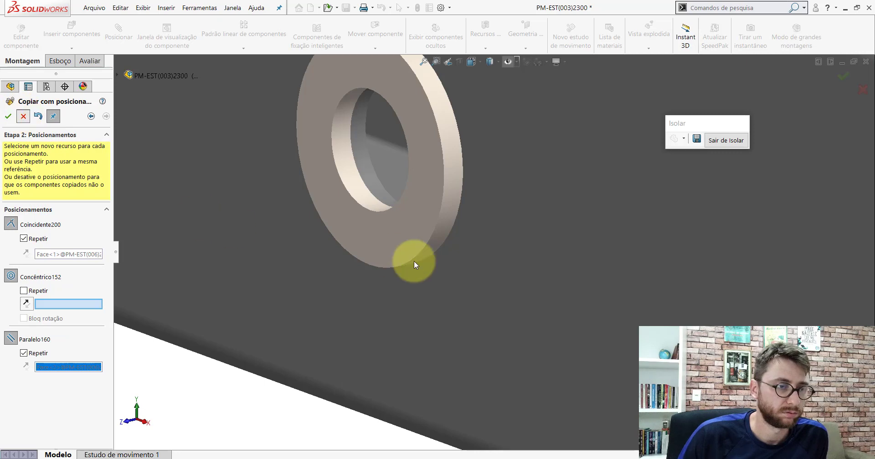
{"action": "key", "text": "Escape"}
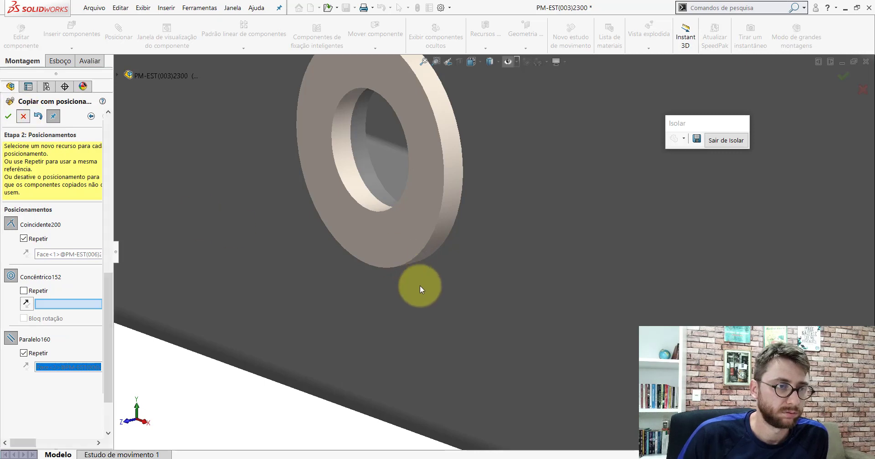
{"action": "scroll", "coordinate": [542, 283], "scroll_direction": "up", "scroll_amount": 5}
Insert the DIN 933 - M8 x 1.25 x 55 bolt part, filtering the file list to parts.
{"action": "scroll", "coordinate": [541, 283], "scroll_direction": "up", "scroll_amount": 5}
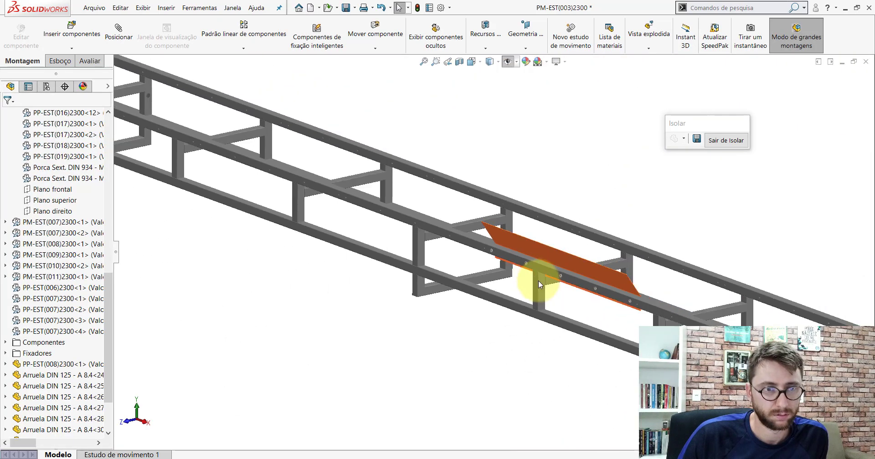
{"action": "middle_click_drag", "start_coordinate": [528, 255], "coordinate": [395, 304]}
{"action": "scroll", "coordinate": [394, 304], "scroll_direction": "down", "scroll_amount": 3}
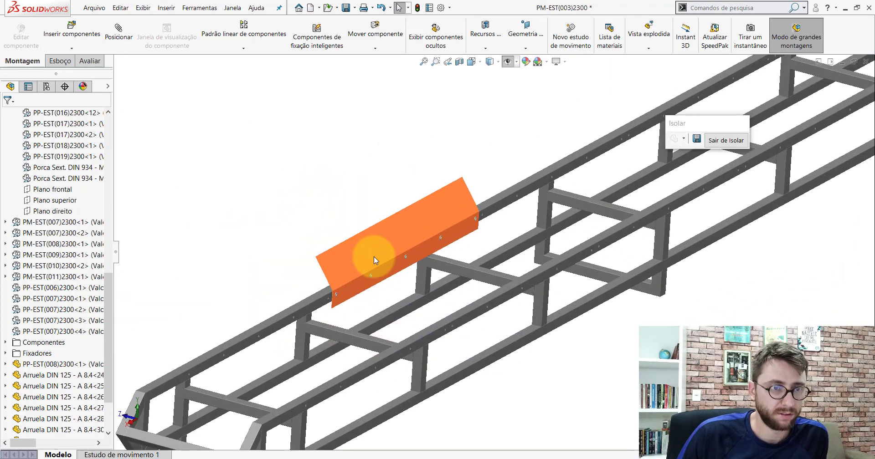
{"action": "scroll", "coordinate": [371, 257], "scroll_direction": "down", "scroll_amount": 3}
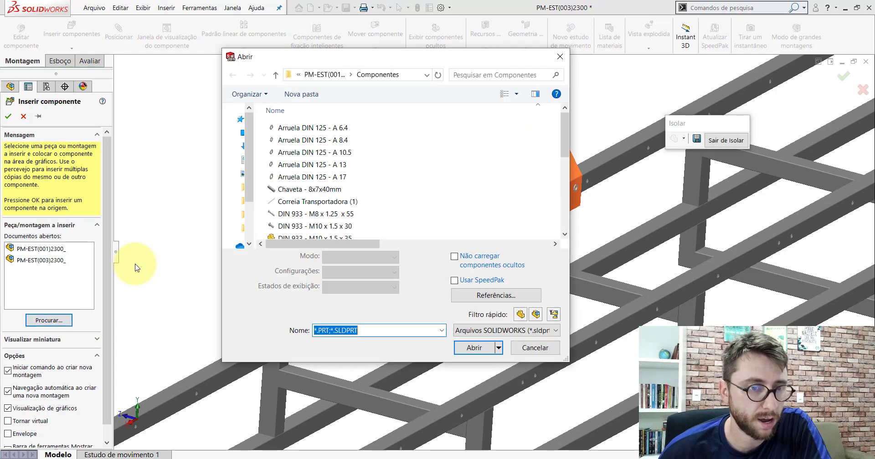
{"action": "left_click", "coordinate": [525, 314]}
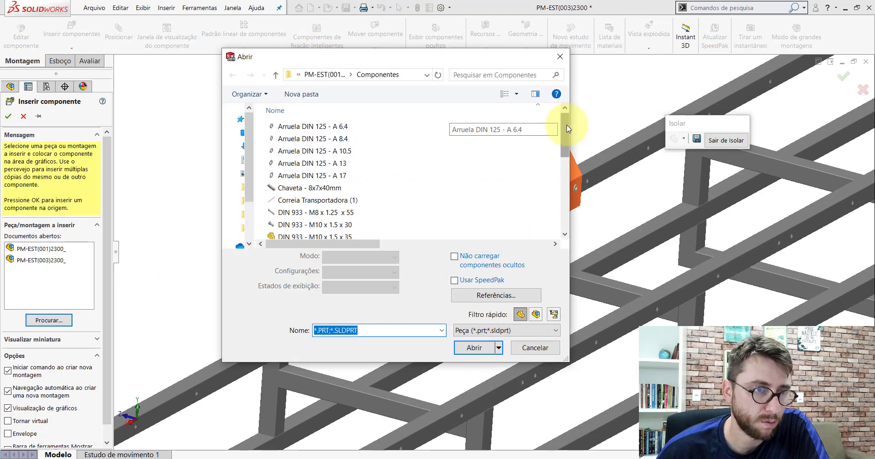
{"action": "left_click_drag", "start_coordinate": [566, 123], "coordinate": [566, 146]}
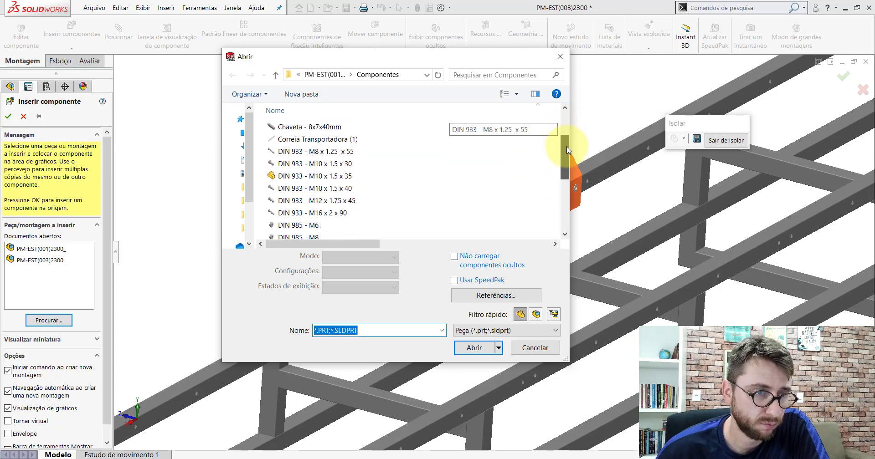
{"action": "left_click", "coordinate": [342, 150]}
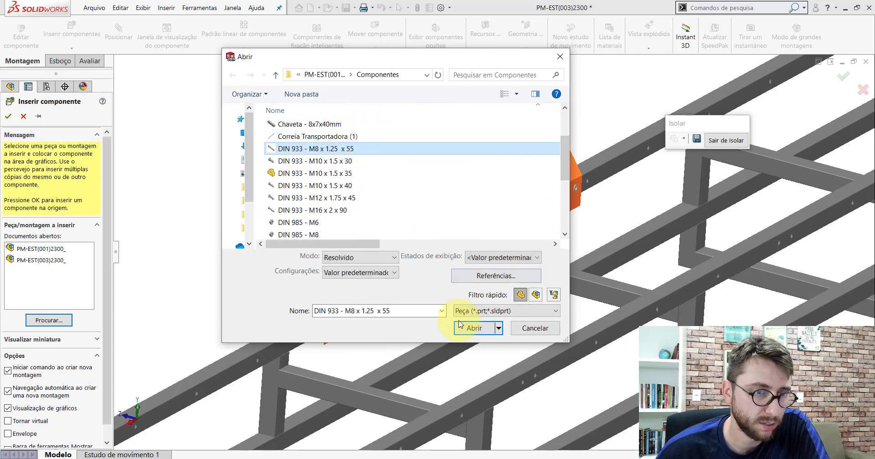
{"action": "left_click", "coordinate": [474, 328]}
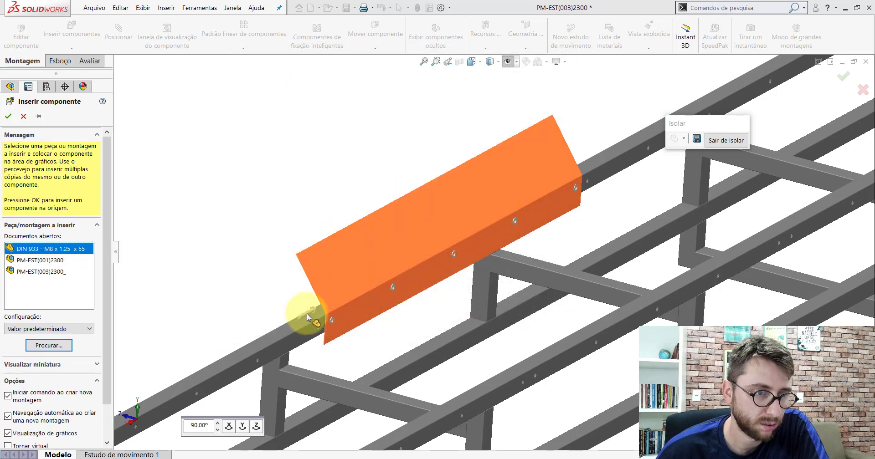
{"action": "scroll", "coordinate": [310, 314], "scroll_direction": "up", "scroll_amount": 5}
Drop the bolt beside the plate and mate its shank concentric with the washer's hole.
{"action": "left_click", "coordinate": [345, 267]}
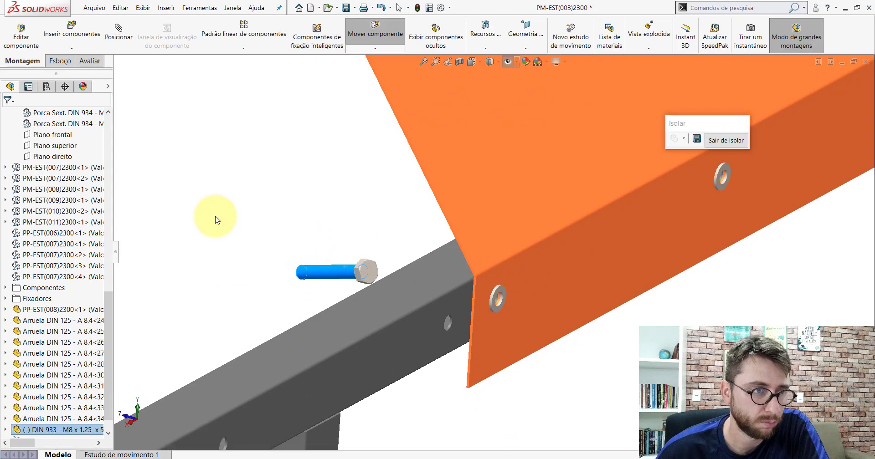
{"action": "left_click", "coordinate": [133, 42]}
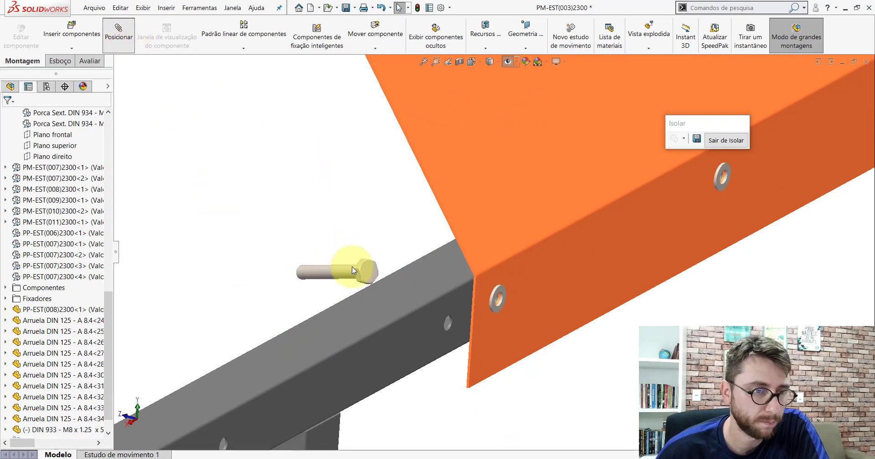
{"action": "left_click", "coordinate": [337, 271]}
{"action": "scroll", "coordinate": [493, 285], "scroll_direction": "down", "scroll_amount": 3}
{"action": "scroll", "coordinate": [433, 265], "scroll_direction": "down", "scroll_amount": 2}
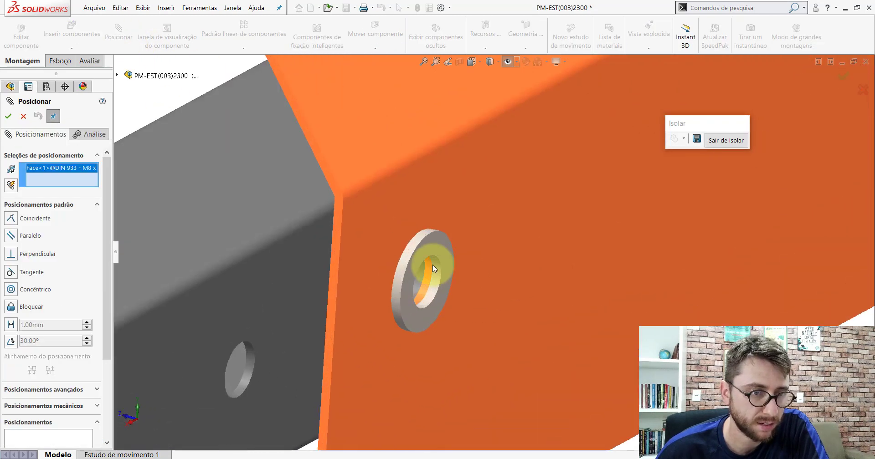
{"action": "left_click", "coordinate": [428, 268]}
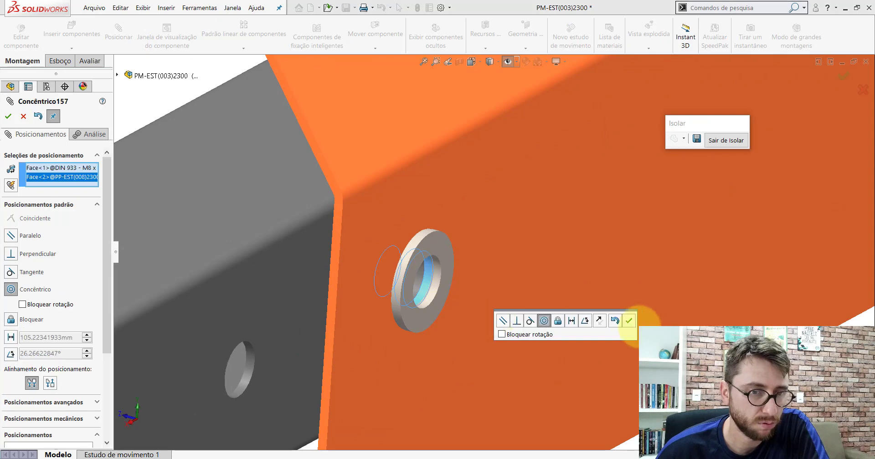
{"action": "left_click", "coordinate": [629, 323]}
Seat the underside of the bolt head coincident with the washer face.
{"action": "mouse_move", "coordinate": [452, 289]}
{"action": "middle_mouse_down"}
{"action": "mouse_move", "coordinate": [405, 275]}
{"action": "mouse_move", "coordinate": [522, 323]}
{"action": "middle_mouse_up"}
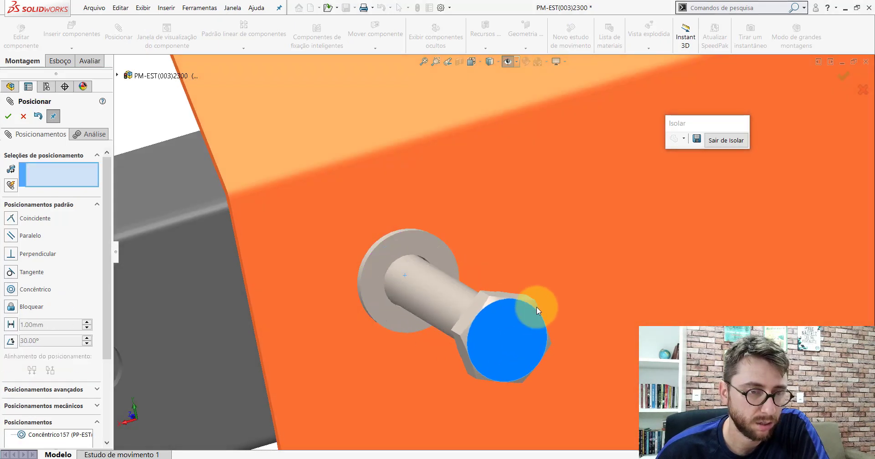
{"action": "scroll", "coordinate": [467, 252], "scroll_direction": "up", "scroll_amount": 4}
{"action": "left_click", "coordinate": [465, 250]}
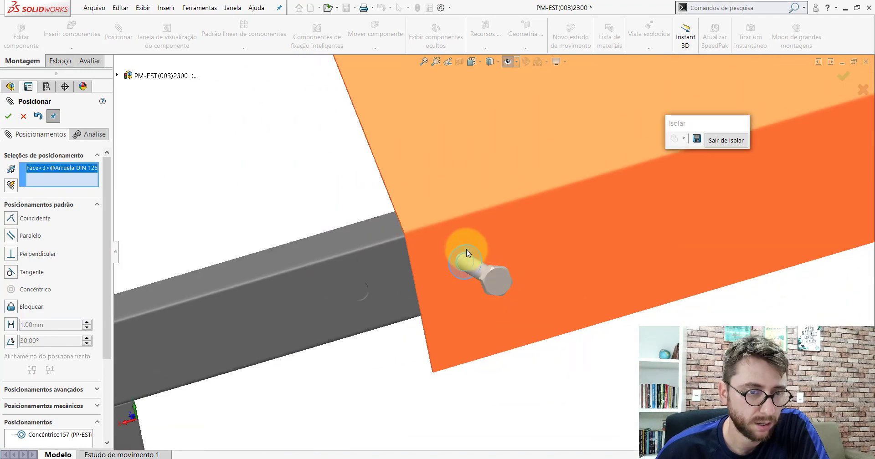
{"action": "middle_click_drag", "start_coordinate": [466, 250], "coordinate": [561, 253]}
{"action": "scroll", "coordinate": [553, 253], "scroll_direction": "down", "scroll_amount": 2}
{"action": "scroll", "coordinate": [512, 246], "scroll_direction": "down", "scroll_amount": 3}
{"action": "left_click", "coordinate": [507, 240]}
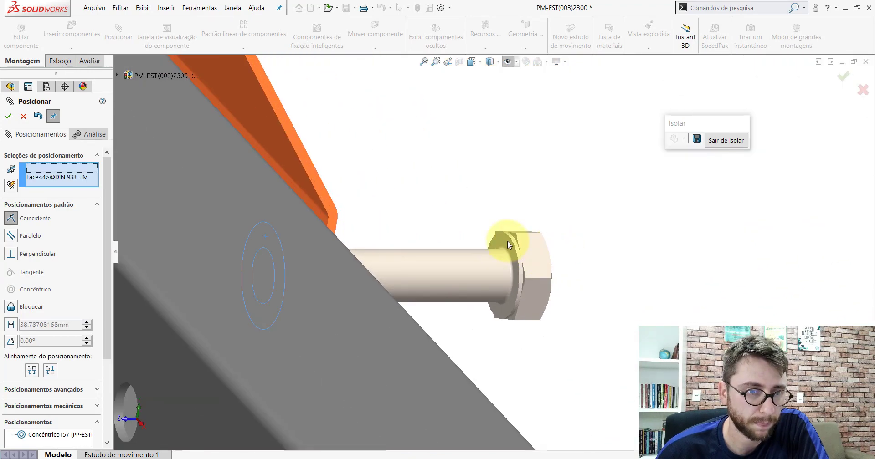
{"action": "left_click", "coordinate": [646, 230]}
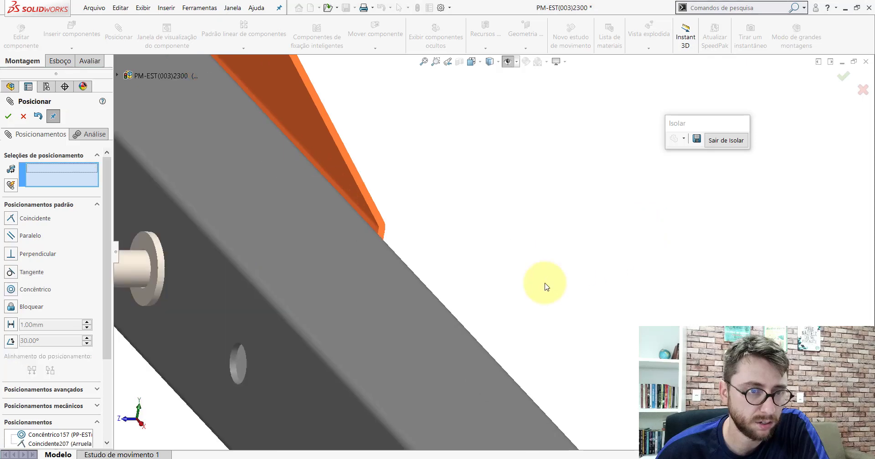
Make a flat of the bolt head parallel to the beam face and finish mating.
{"action": "scroll", "coordinate": [545, 286], "scroll_direction": "up", "scroll_amount": 3}
{"action": "middle_click_drag", "start_coordinate": [447, 258], "coordinate": [392, 226]}
{"action": "scroll", "coordinate": [505, 267], "scroll_direction": "down", "scroll_amount": 3}
{"action": "scroll", "coordinate": [501, 266], "scroll_direction": "down", "scroll_amount": 3}
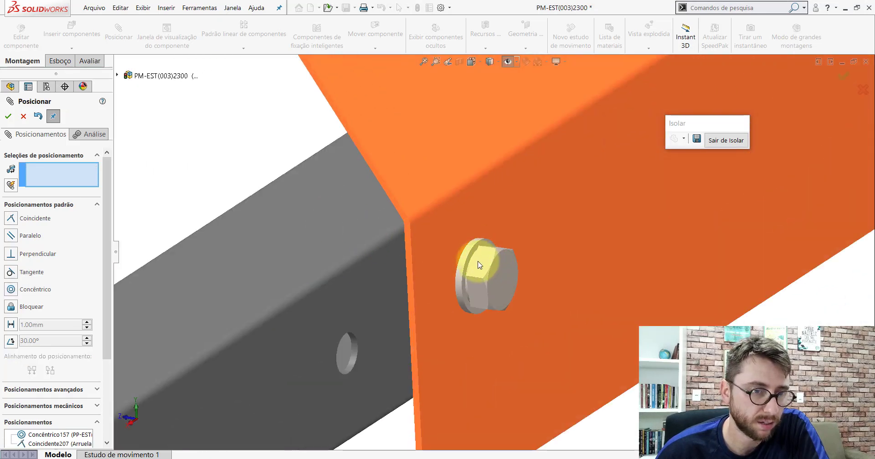
{"action": "left_click", "coordinate": [478, 264]}
{"action": "left_click", "coordinate": [327, 205]}
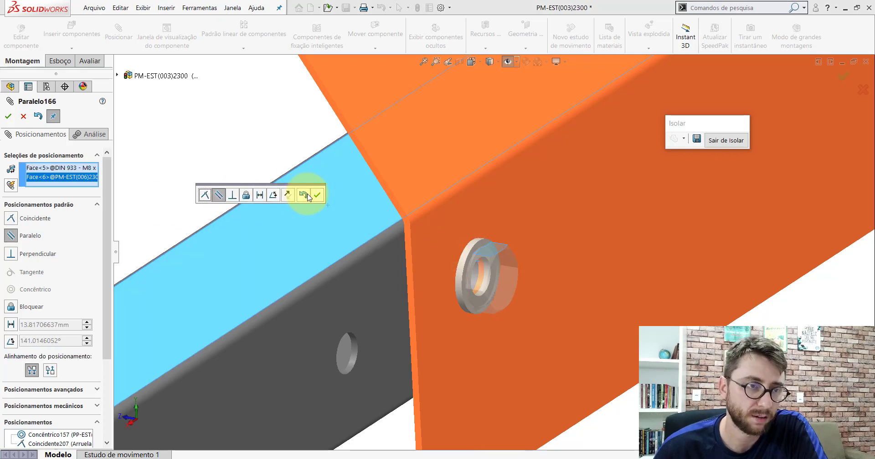
{"action": "left_click", "coordinate": [317, 196]}
{"action": "left_click", "coordinate": [23, 117]}
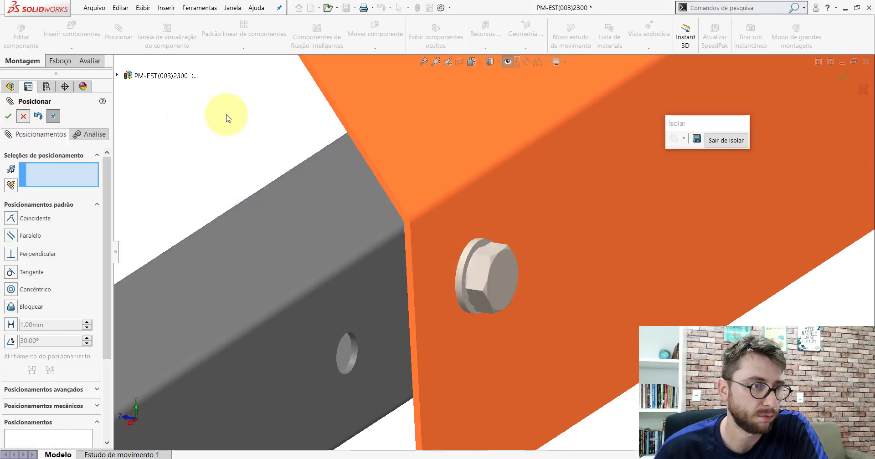
{"action": "right_click", "coordinate": [478, 268]}
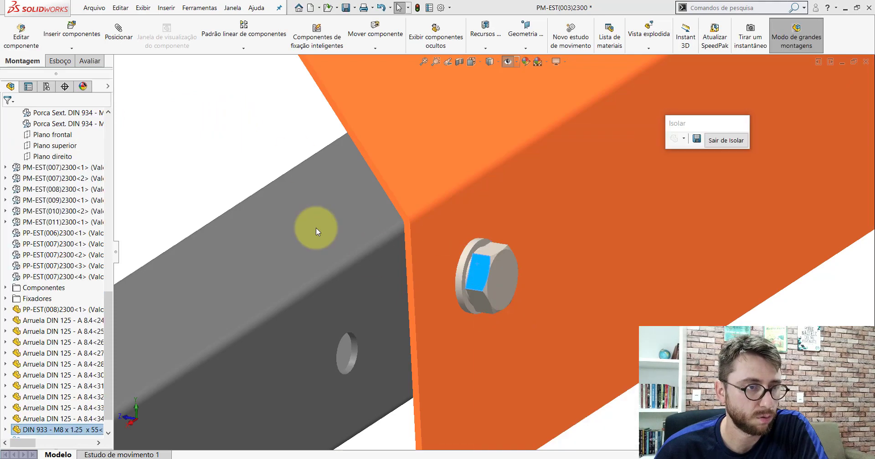
Copy the DIN 933 M8 bolt with its mates into the next two washers on the orange plate.
{"action": "left_click", "coordinate": [106, 116]}
{"action": "scroll", "coordinate": [523, 264], "scroll_direction": "up", "scroll_amount": 5}
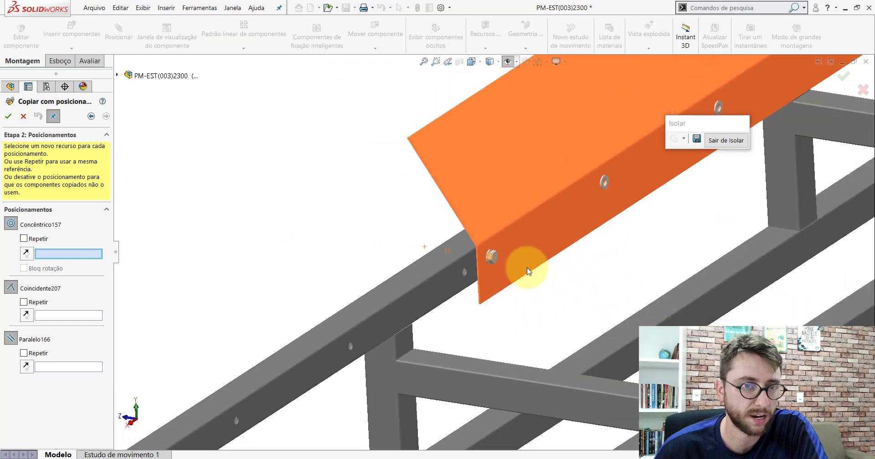
{"action": "scroll", "coordinate": [527, 271], "scroll_direction": "down", "scroll_amount": 3}
{"action": "scroll", "coordinate": [463, 203], "scroll_direction": "down", "scroll_amount": 3}
{"action": "scroll", "coordinate": [405, 246], "scroll_direction": "down", "scroll_amount": 3}
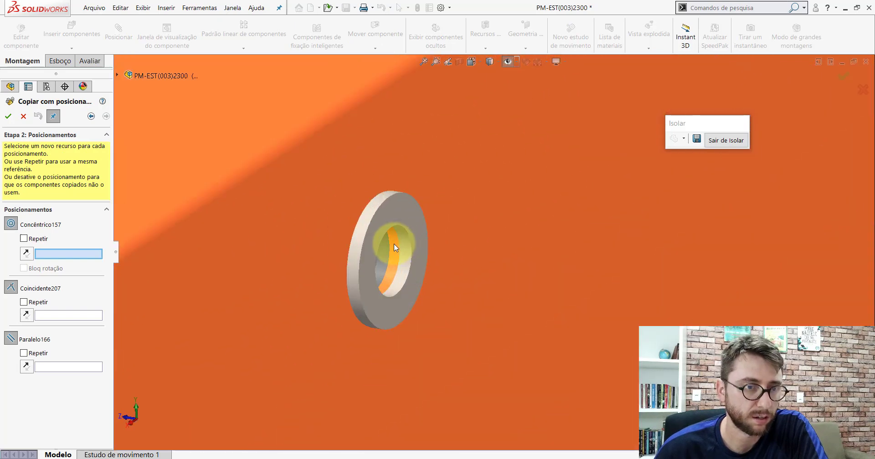
{"action": "left_click", "coordinate": [394, 244]}
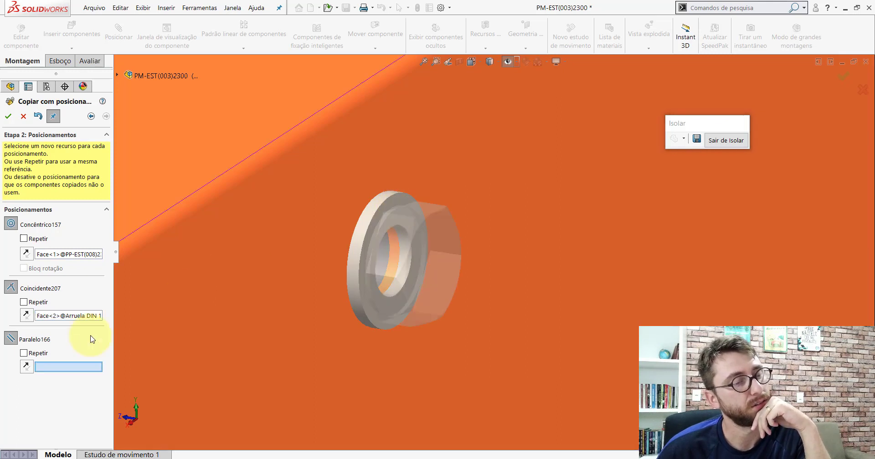
{"action": "left_click", "coordinate": [196, 188]}
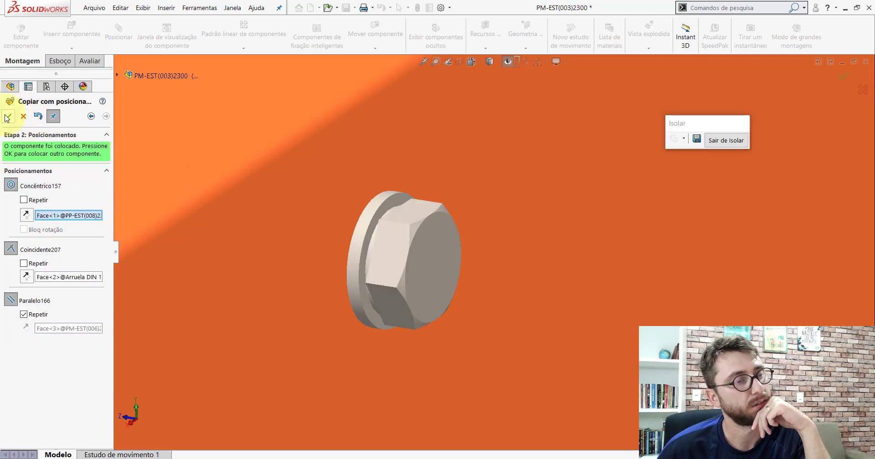
{"action": "right_click", "coordinate": [501, 277]}
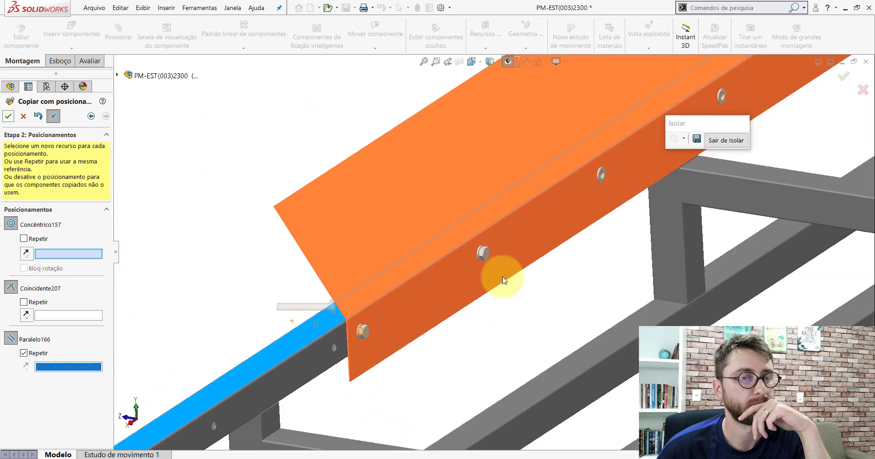
{"action": "left_click", "coordinate": [559, 195]}
{"action": "scroll", "coordinate": [560, 196], "scroll_direction": "down", "scroll_amount": 5}
{"action": "scroll", "coordinate": [531, 223], "scroll_direction": "down", "scroll_amount": 5}
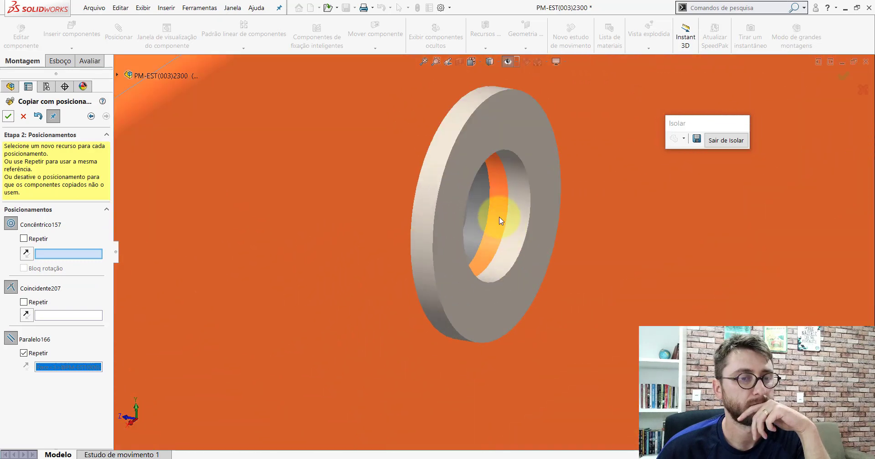
{"action": "left_click", "coordinate": [516, 150]}
{"action": "left_click", "coordinate": [527, 135]}
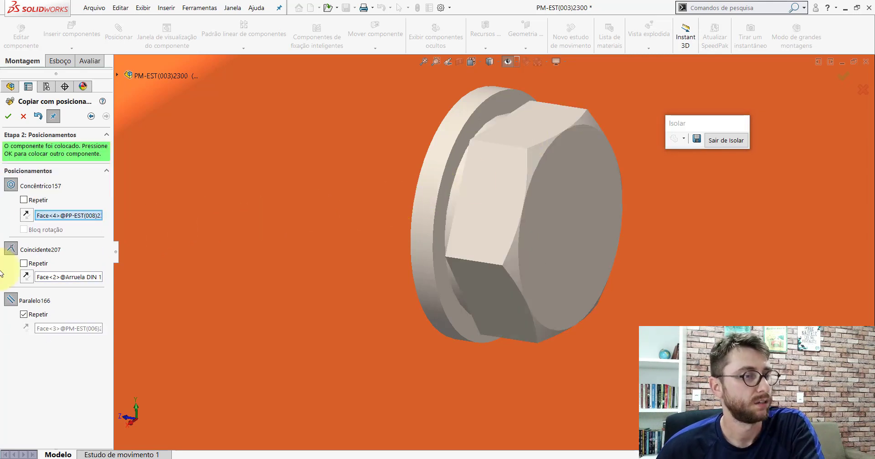
{"action": "left_click", "coordinate": [8, 117]}
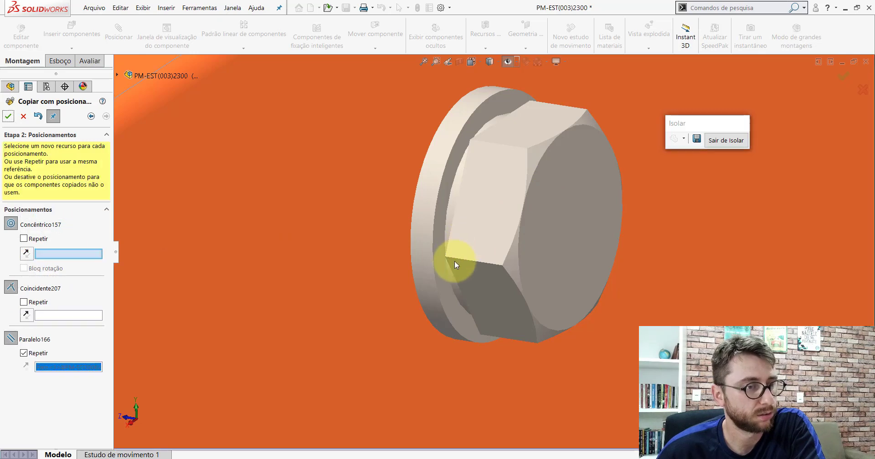
Place bolt copies in the last two washers, centred on their holes, then exit Copy with Mates.
{"action": "scroll", "coordinate": [455, 282], "scroll_direction": "up", "scroll_amount": 4}
{"action": "scroll", "coordinate": [455, 283], "scroll_direction": "up", "scroll_amount": 3}
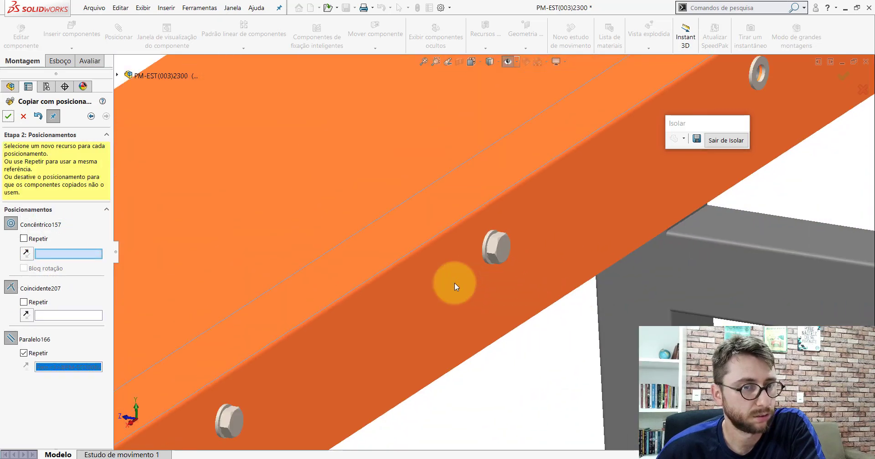
{"action": "scroll", "coordinate": [460, 278], "scroll_direction": "up", "scroll_amount": 3}
{"action": "scroll", "coordinate": [567, 213], "scroll_direction": "down", "scroll_amount": 5}
{"action": "scroll", "coordinate": [538, 205], "scroll_direction": "down", "scroll_amount": 2}
{"action": "scroll", "coordinate": [537, 204], "scroll_direction": "down", "scroll_amount": 3}
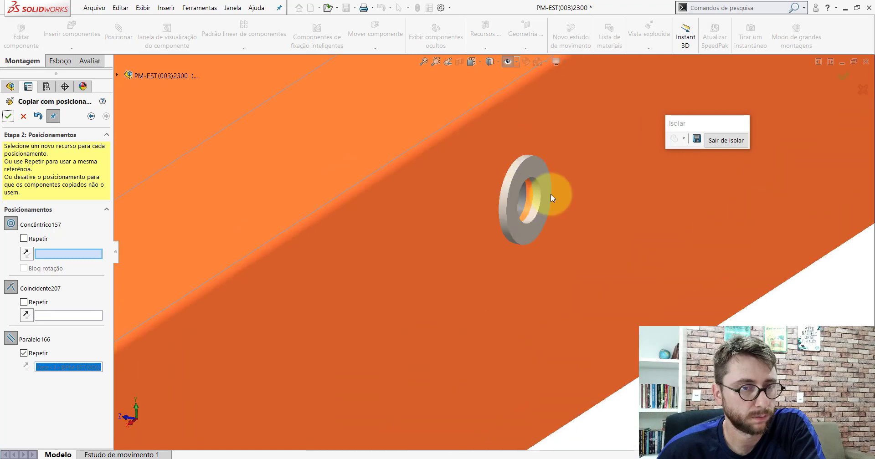
{"action": "scroll", "coordinate": [550, 193], "scroll_direction": "down", "scroll_amount": 3}
{"action": "left_click", "coordinate": [487, 208]}
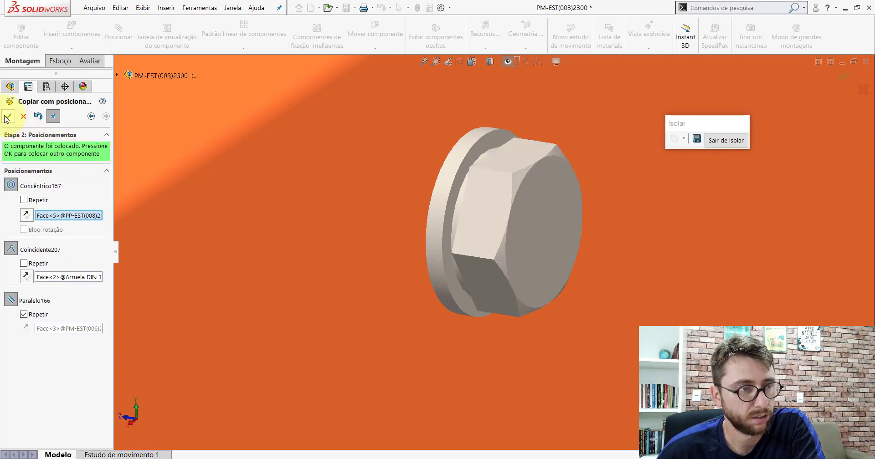
{"action": "left_click", "coordinate": [580, 184]}
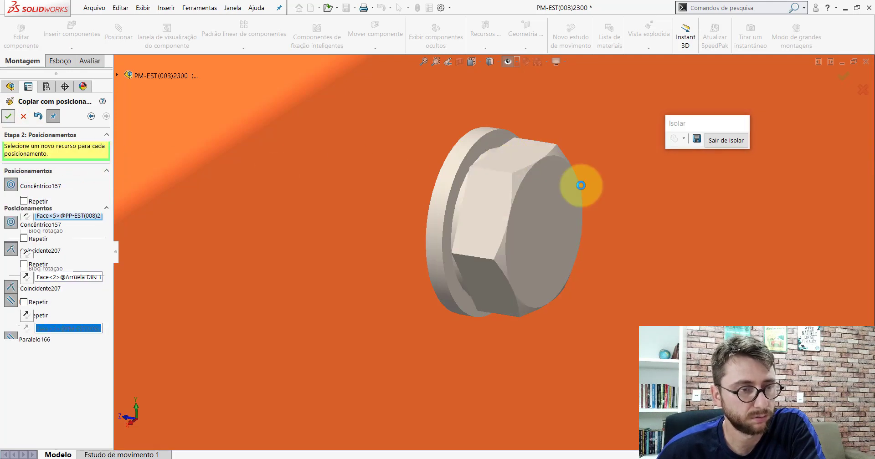
{"action": "left_click", "coordinate": [574, 212]}
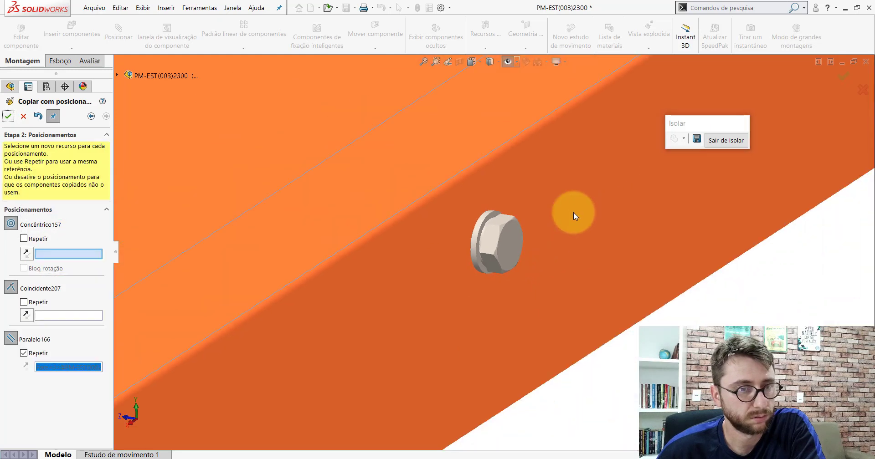
{"action": "scroll", "coordinate": [582, 196], "scroll_direction": "down", "scroll_amount": 2}
{"action": "scroll", "coordinate": [556, 196], "scroll_direction": "down", "scroll_amount": 2}
{"action": "scroll", "coordinate": [505, 190], "scroll_direction": "down", "scroll_amount": 2}
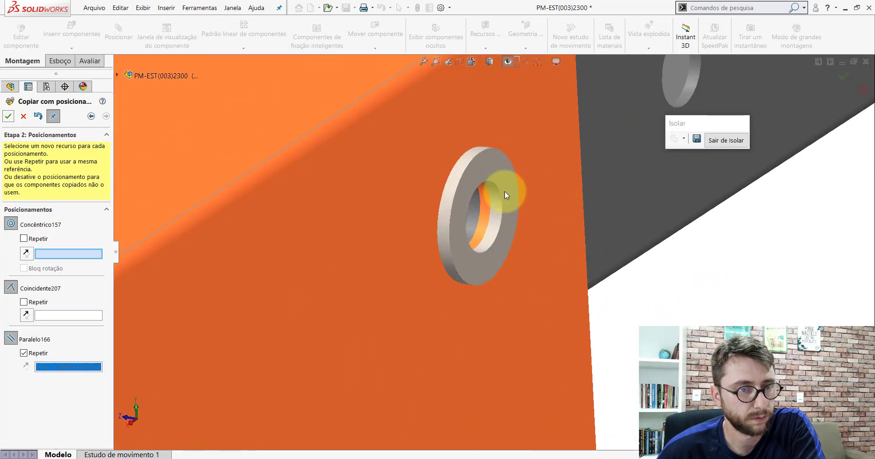
{"action": "left_click", "coordinate": [483, 196]}
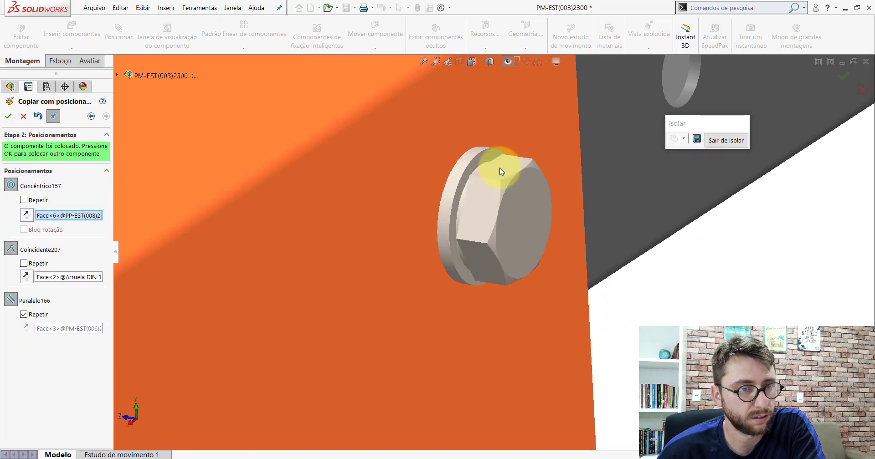
{"action": "left_click", "coordinate": [8, 117]}
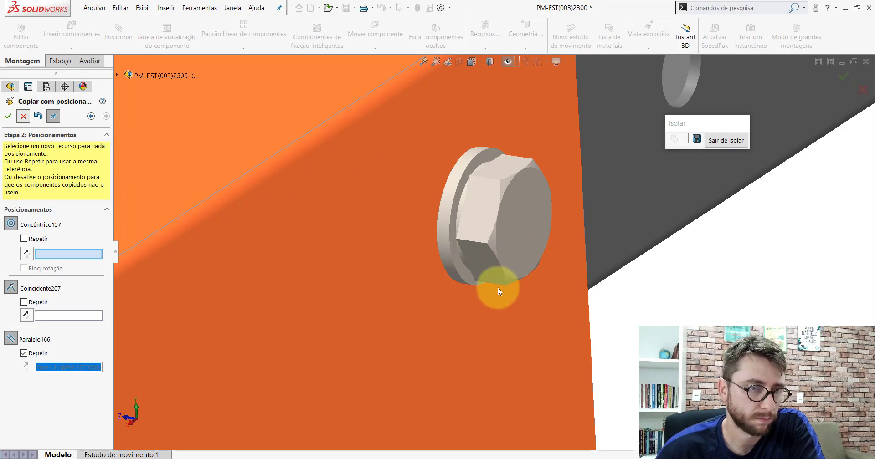
{"action": "key", "text": "Escape"}
{"action": "scroll", "coordinate": [497, 287], "scroll_direction": "up", "scroll_amount": 5}
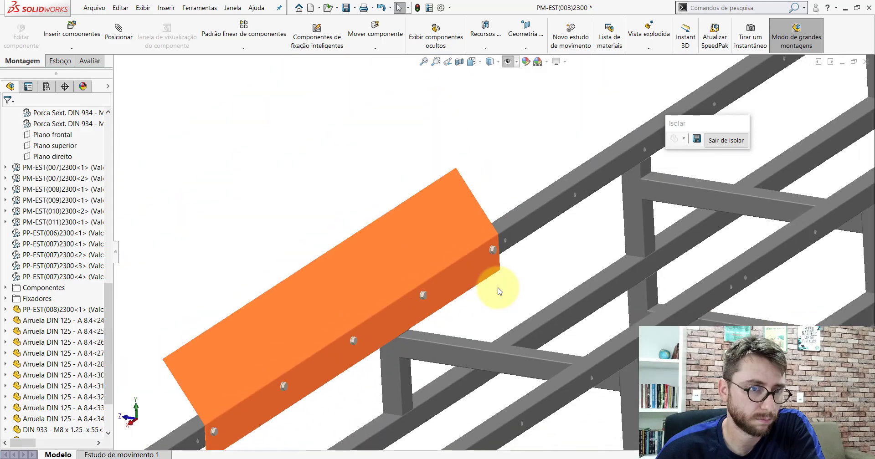
Insert the DIN 985 - M8 nut part into the assembly beside the beam hole.
{"action": "scroll", "coordinate": [497, 287], "scroll_direction": "up", "scroll_amount": 3}
{"action": "mouse_move", "coordinate": [478, 253]}
{"action": "middle_mouse_down"}
{"action": "mouse_move", "coordinate": [570, 211]}
{"action": "mouse_move", "coordinate": [648, 251]}
{"action": "mouse_move", "coordinate": [546, 288]}
{"action": "middle_mouse_up"}
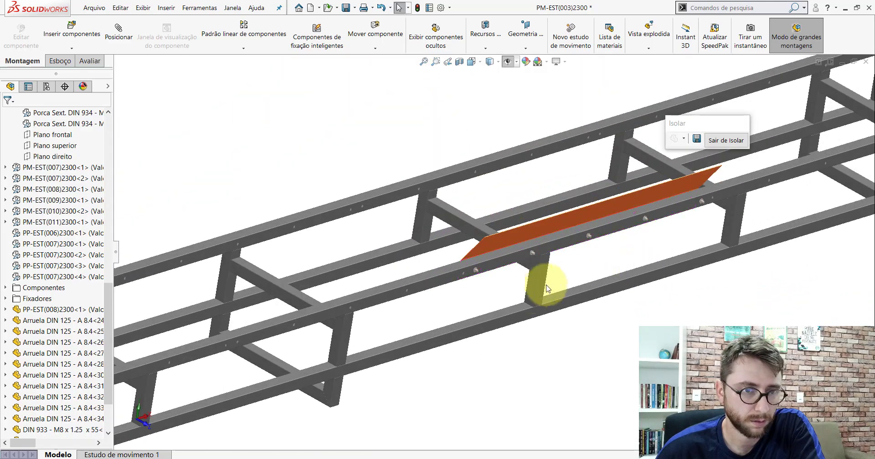
{"action": "scroll", "coordinate": [547, 288], "scroll_direction": "down", "scroll_amount": 3}
{"action": "left_click", "coordinate": [68, 29]}
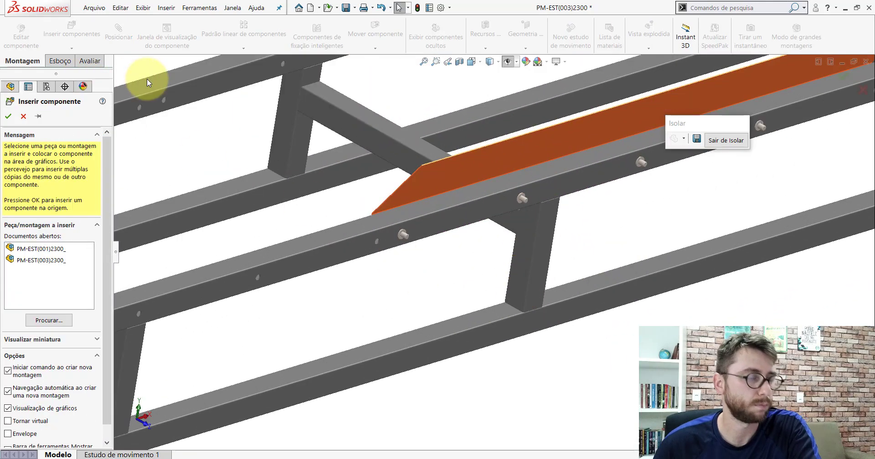
{"action": "left_click", "coordinate": [58, 320]}
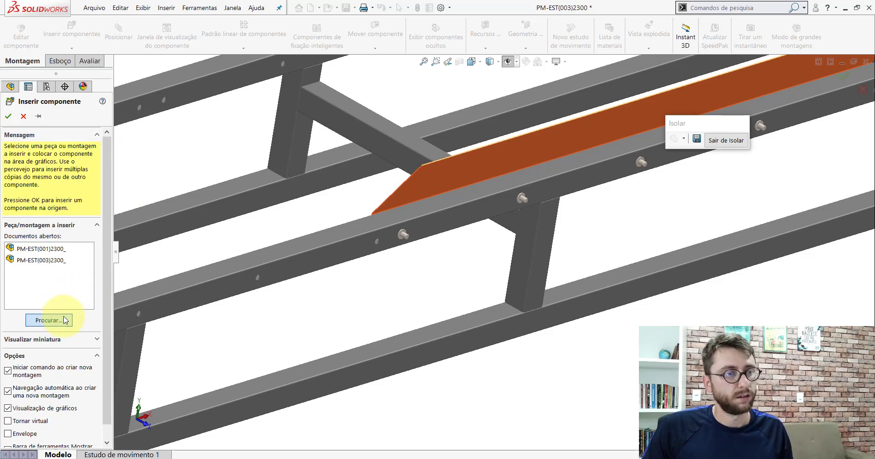
{"action": "left_click", "coordinate": [521, 314]}
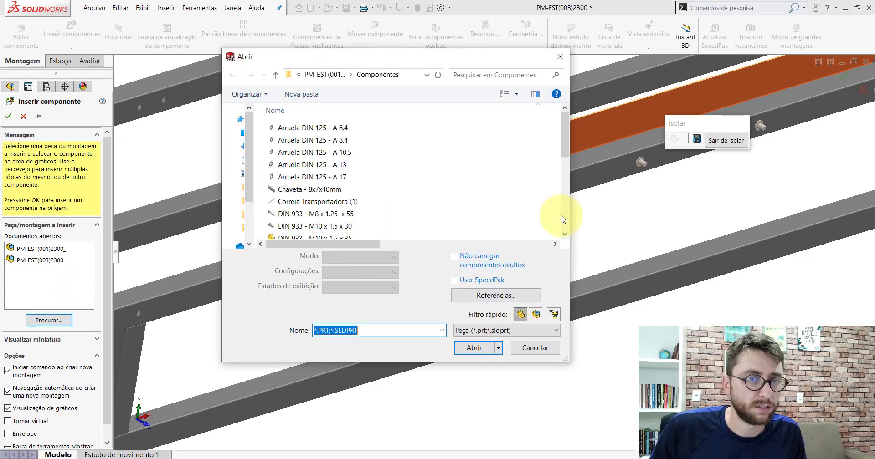
{"action": "left_click_drag", "start_coordinate": [565, 133], "coordinate": [565, 168]}
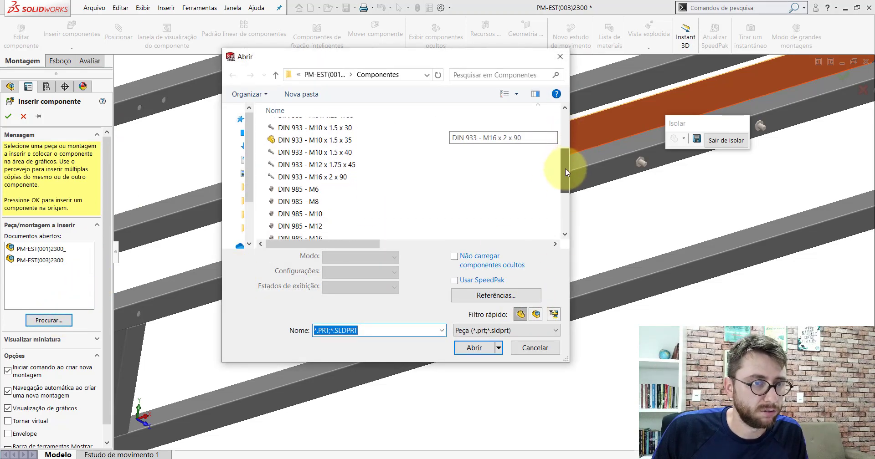
{"action": "left_click", "coordinate": [318, 200]}
{"action": "left_click", "coordinate": [471, 336]}
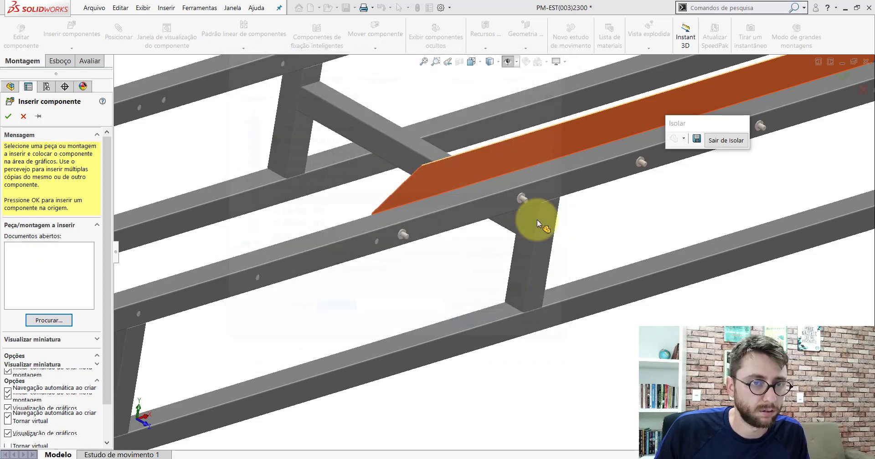
{"action": "scroll", "coordinate": [416, 265], "scroll_direction": "down", "scroll_amount": 5}
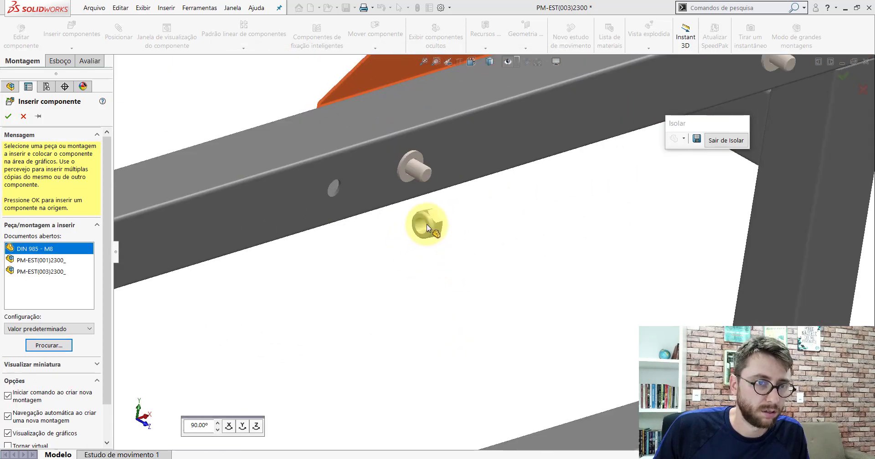
{"action": "left_click", "coordinate": [433, 223]}
Mate the nut coincident to the washer face and concentric with the bolt shank.
{"action": "scroll", "coordinate": [452, 208], "scroll_direction": "down", "scroll_amount": 2}
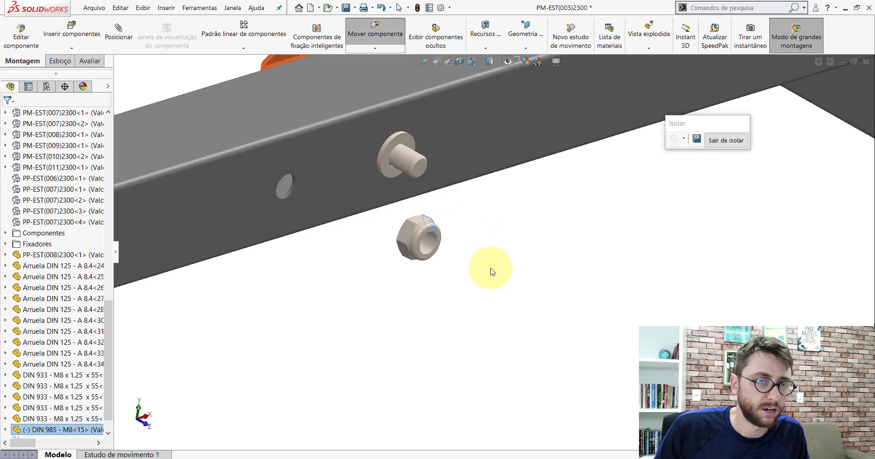
{"action": "left_click", "coordinate": [393, 171]}
{"action": "mouse_move", "coordinate": [392, 172]}
{"action": "middle_mouse_down"}
{"action": "mouse_move", "coordinate": [445, 91]}
{"action": "mouse_move", "coordinate": [417, 208]}
{"action": "mouse_move", "coordinate": [391, 209]}
{"action": "mouse_move", "coordinate": [392, 238]}
{"action": "middle_mouse_up"}
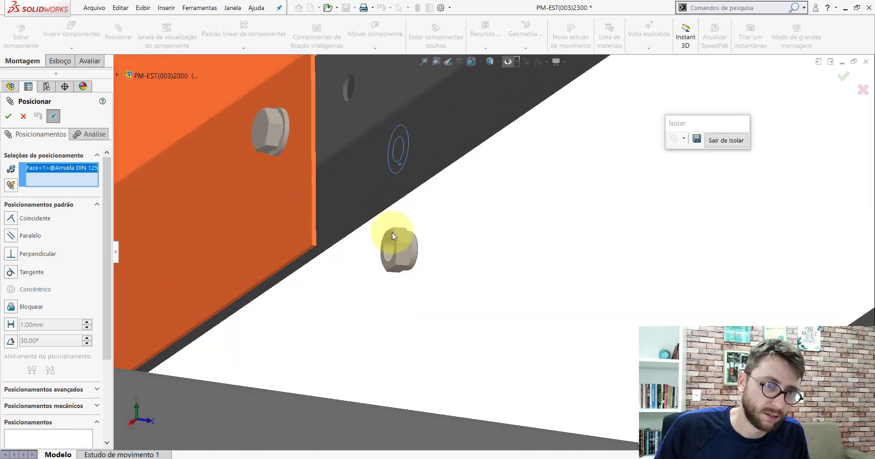
{"action": "left_click", "coordinate": [392, 233]}
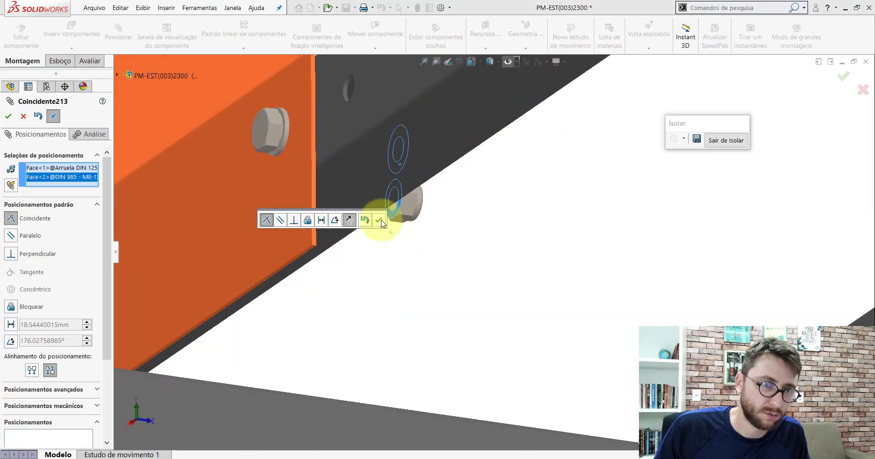
{"action": "left_click", "coordinate": [379, 221]}
{"action": "mouse_move", "coordinate": [381, 189]}
{"action": "middle_mouse_down"}
{"action": "mouse_move", "coordinate": [338, 209]}
{"action": "mouse_move", "coordinate": [371, 234]}
{"action": "middle_mouse_up"}
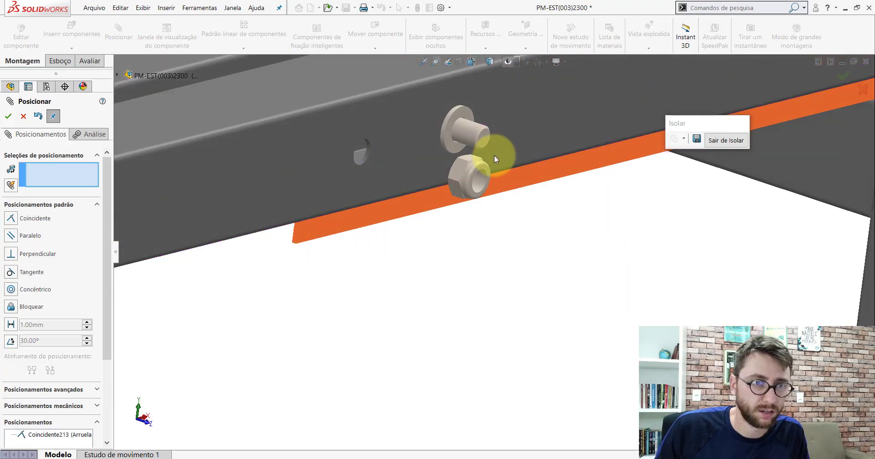
{"action": "scroll", "coordinate": [494, 155], "scroll_direction": "down", "scroll_amount": 3}
{"action": "left_click", "coordinate": [453, 234]}
{"action": "left_click", "coordinate": [444, 134]}
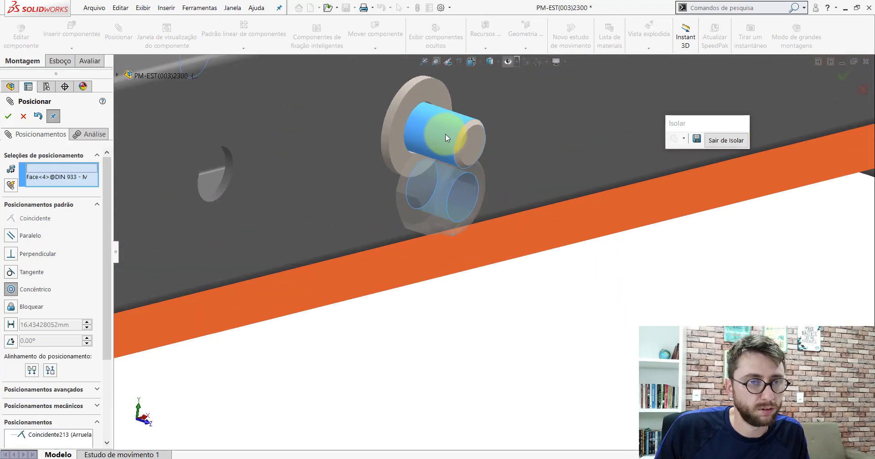
{"action": "left_click", "coordinate": [584, 122]}
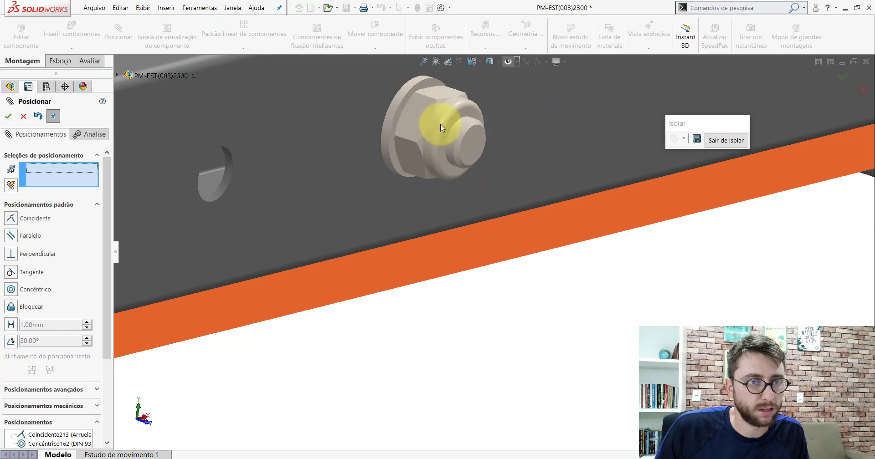
Add a Parallel mate between the nut face and the bolt head face.
{"action": "left_click", "coordinate": [420, 123]}
{"action": "middle_click_drag", "start_coordinate": [419, 123], "coordinate": [371, 160]}
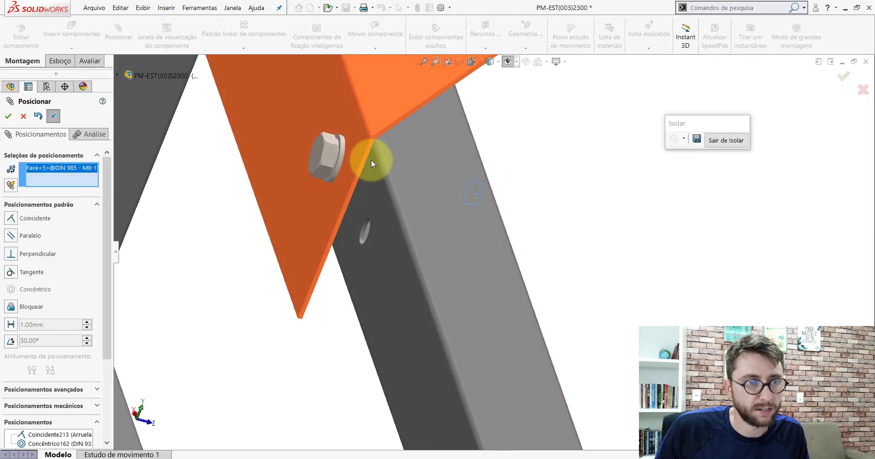
{"action": "left_click", "coordinate": [330, 155]}
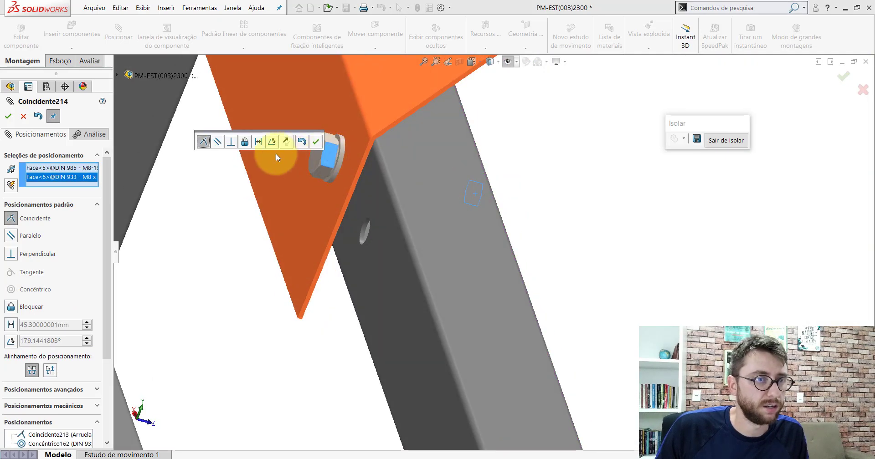
{"action": "left_click", "coordinate": [217, 143]}
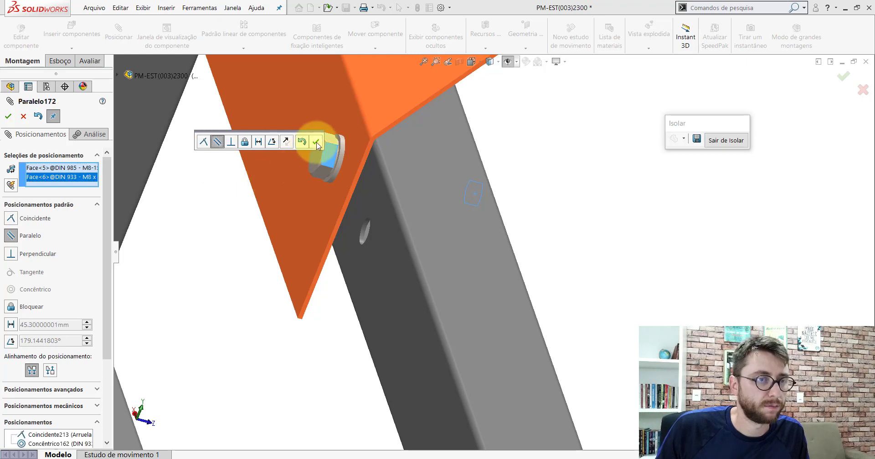
{"action": "key", "text": "Return"}
Start Copy with Mates on the nut, picking the next washer face and bolt shank.
{"action": "left_click", "coordinate": [24, 117]}
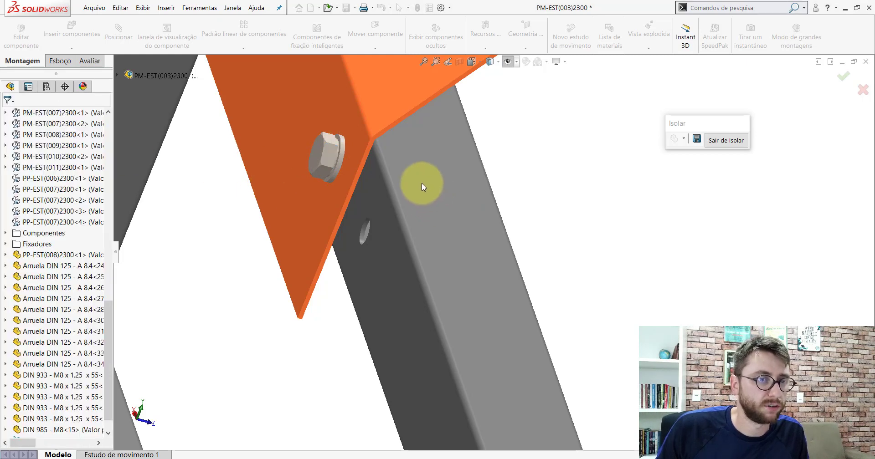
{"action": "middle_click_drag", "start_coordinate": [419, 183], "coordinate": [523, 209]}
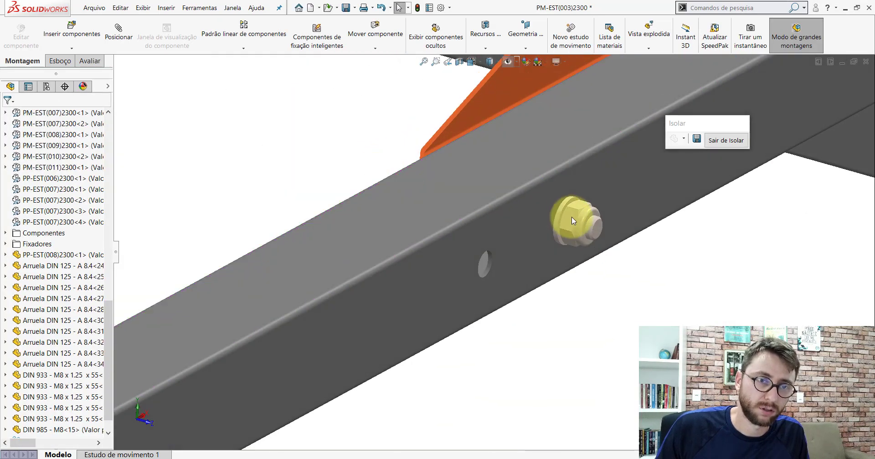
{"action": "right_click", "coordinate": [573, 221]}
{"action": "left_click", "coordinate": [593, 332]}
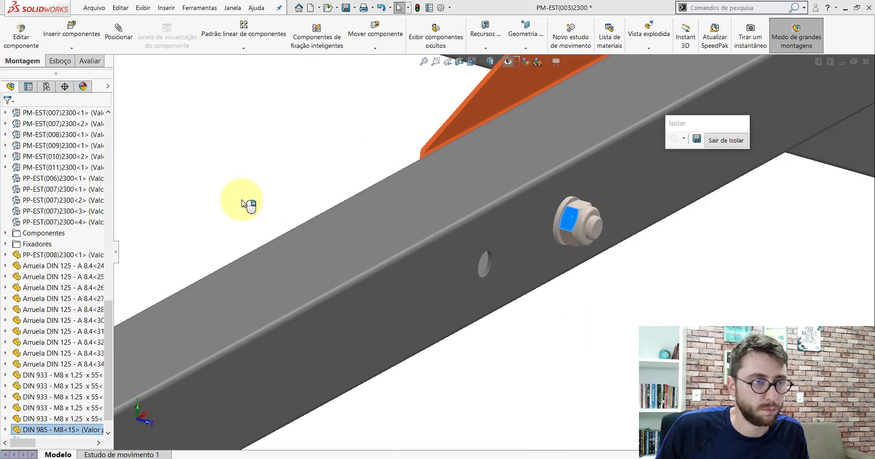
{"action": "left_click", "coordinate": [106, 117]}
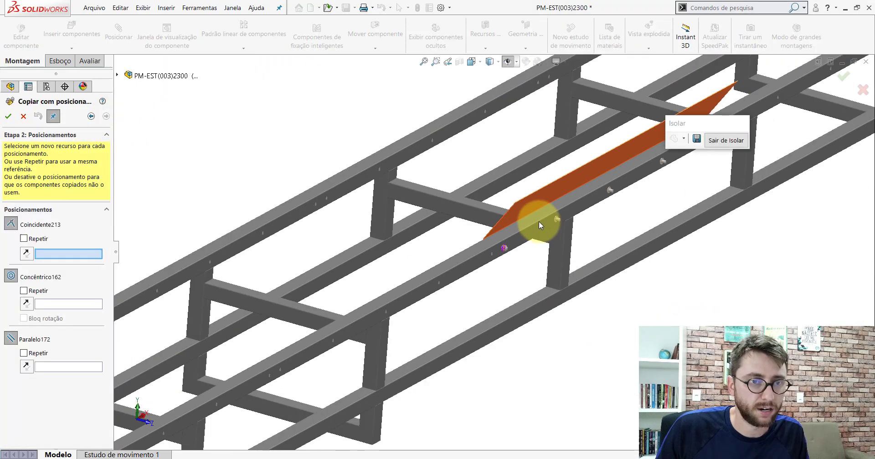
{"action": "scroll", "coordinate": [539, 223], "scroll_direction": "down", "scroll_amount": 2}
{"action": "scroll", "coordinate": [570, 234], "scroll_direction": "down", "scroll_amount": 3}
{"action": "scroll", "coordinate": [501, 205], "scroll_direction": "down", "scroll_amount": 3}
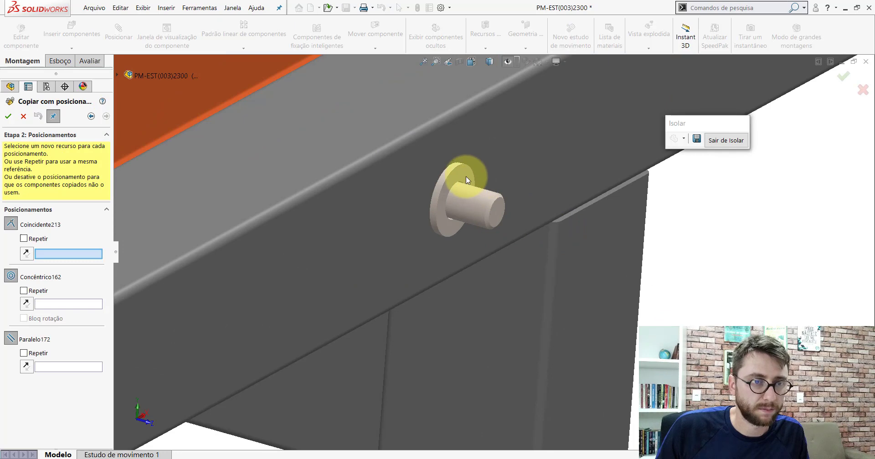
{"action": "left_click", "coordinate": [465, 176]}
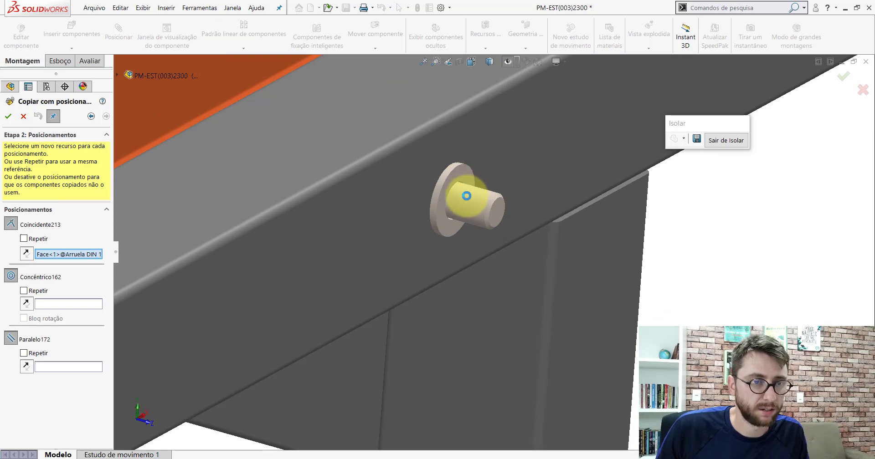
{"action": "left_click", "coordinate": [467, 196]}
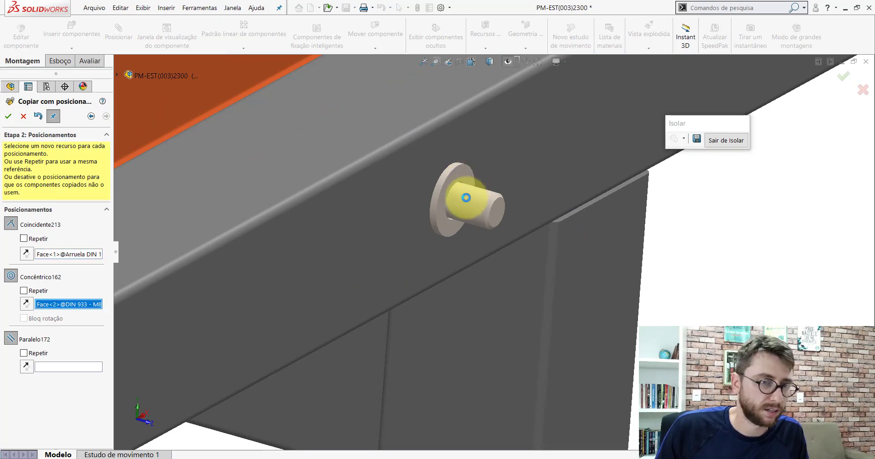
{"action": "middle_click_drag", "start_coordinate": [466, 199], "coordinate": [317, 184]}
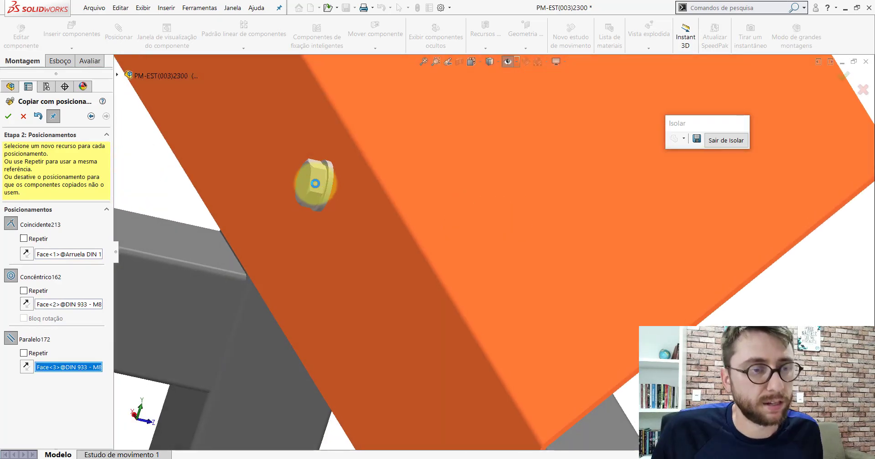
{"action": "left_click", "coordinate": [317, 184]}
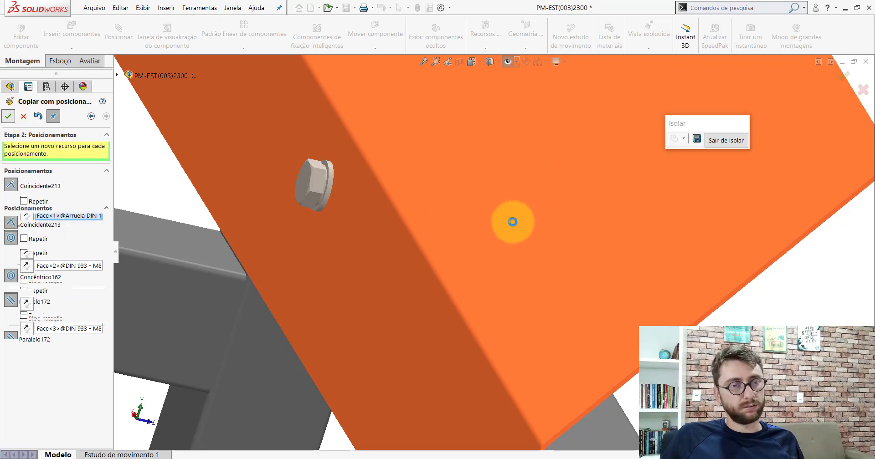
Set the bolt head face as the parallel reference to place the first nut copy.
{"action": "scroll", "coordinate": [511, 223], "scroll_direction": "down", "scroll_amount": 2}
{"action": "scroll", "coordinate": [499, 230], "scroll_direction": "down", "scroll_amount": 3}
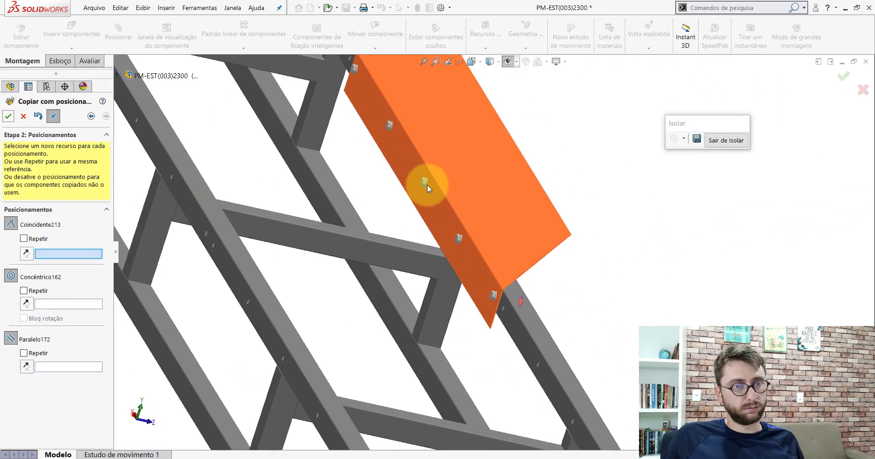
{"action": "scroll", "coordinate": [425, 185], "scroll_direction": "up", "scroll_amount": 4}
{"action": "middle_click_drag", "start_coordinate": [426, 190], "coordinate": [371, 166]}
{"action": "scroll", "coordinate": [401, 209], "scroll_direction": "up", "scroll_amount": 4}
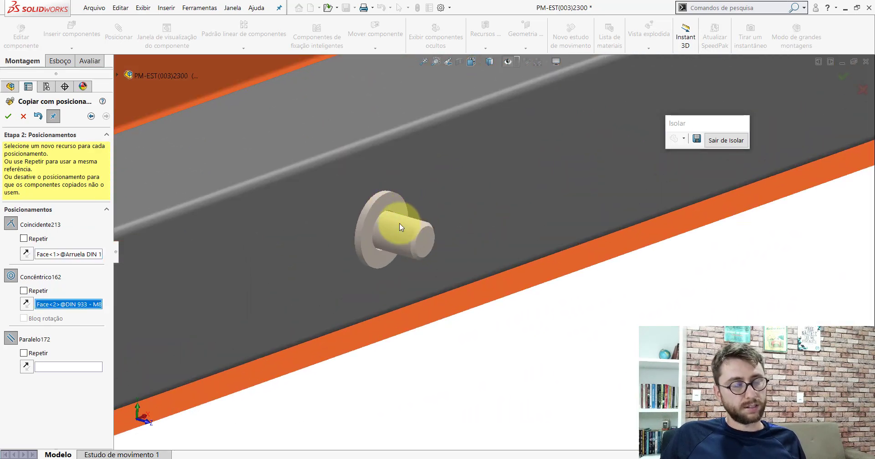
{"action": "mouse_move", "coordinate": [397, 235]}
{"action": "middle_mouse_down"}
{"action": "mouse_move", "coordinate": [422, 209]}
{"action": "mouse_move", "coordinate": [469, 237]}
{"action": "mouse_move", "coordinate": [443, 247]}
{"action": "mouse_move", "coordinate": [449, 253]}
{"action": "middle_mouse_up"}
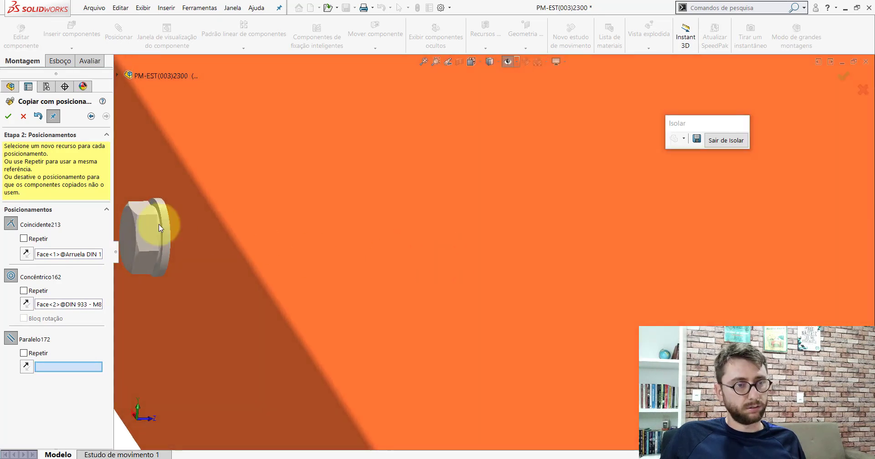
{"action": "left_click", "coordinate": [144, 227]}
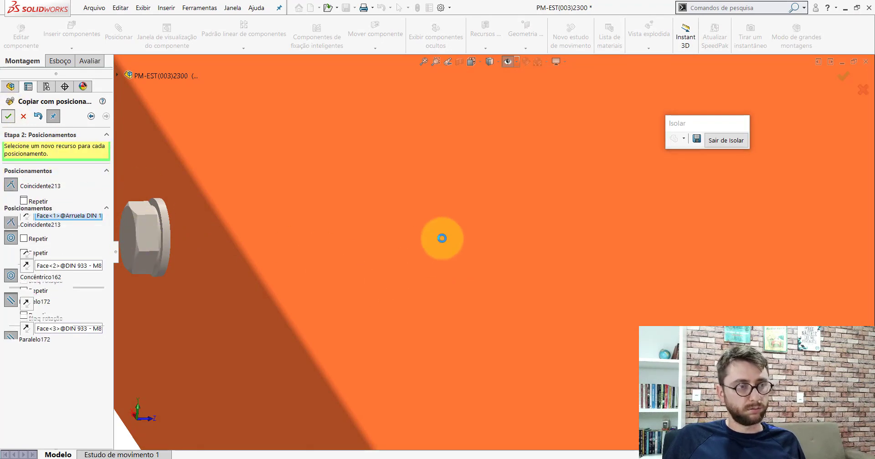
Place a second nut copy using the next washer face, bolt shank and plate face.
{"action": "scroll", "coordinate": [453, 236], "scroll_direction": "up", "scroll_amount": 5}
{"action": "scroll", "coordinate": [421, 199], "scroll_direction": "down", "scroll_amount": 5}
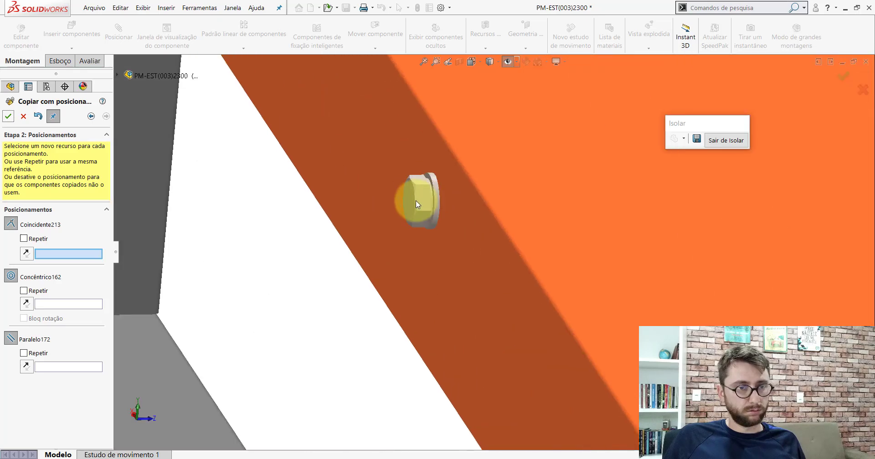
{"action": "scroll", "coordinate": [415, 200], "scroll_direction": "up", "scroll_amount": 5}
{"action": "scroll", "coordinate": [640, 203], "scroll_direction": "down", "scroll_amount": 5}
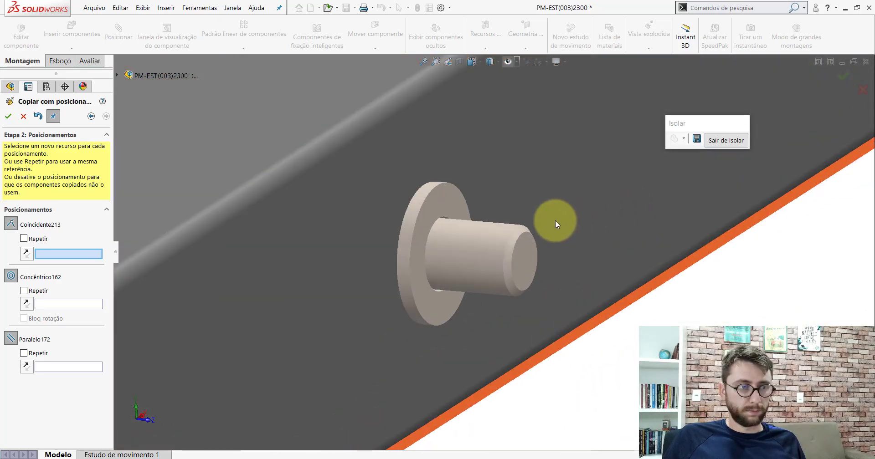
{"action": "left_click", "coordinate": [449, 201]}
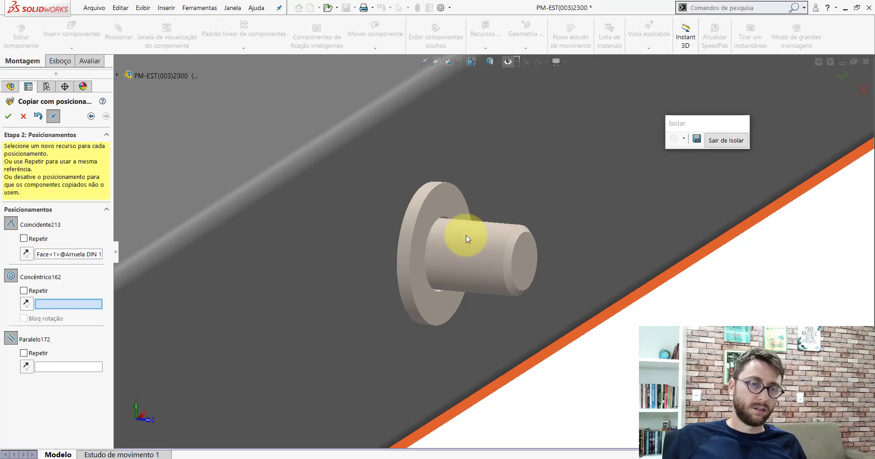
{"action": "left_click", "coordinate": [466, 235]}
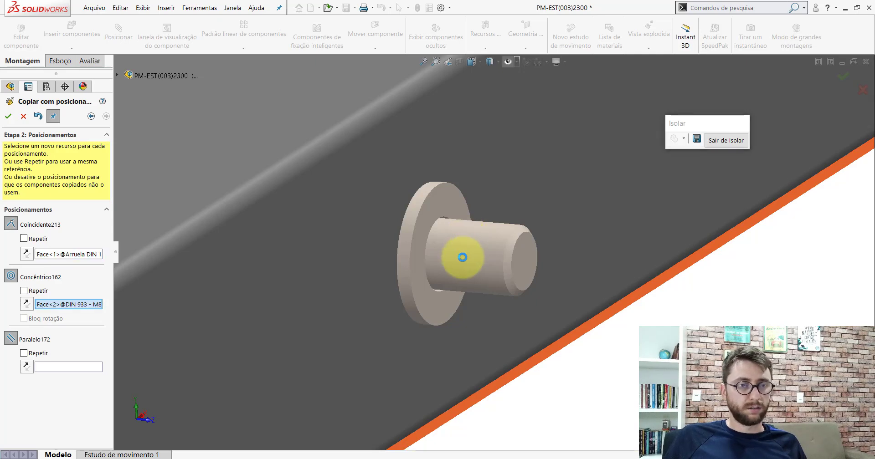
{"action": "scroll", "coordinate": [463, 257], "scroll_direction": "up", "scroll_amount": 5}
{"action": "middle_click_drag", "start_coordinate": [463, 257], "coordinate": [313, 240]}
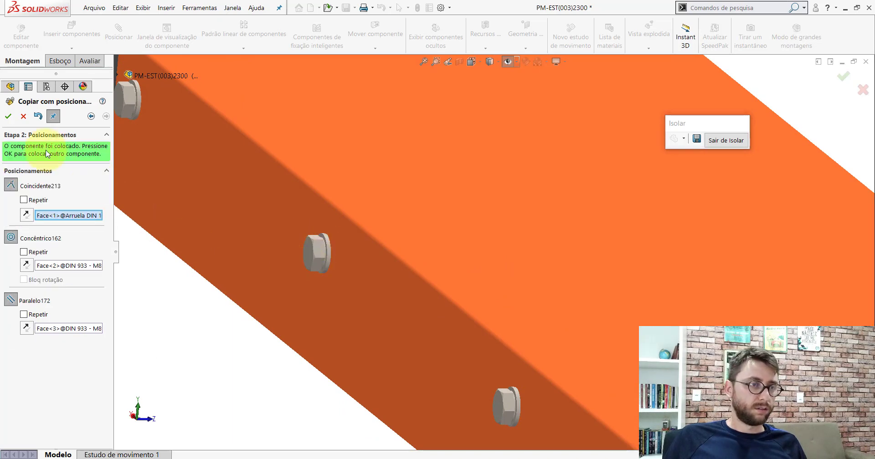
{"action": "left_click", "coordinate": [426, 232]}
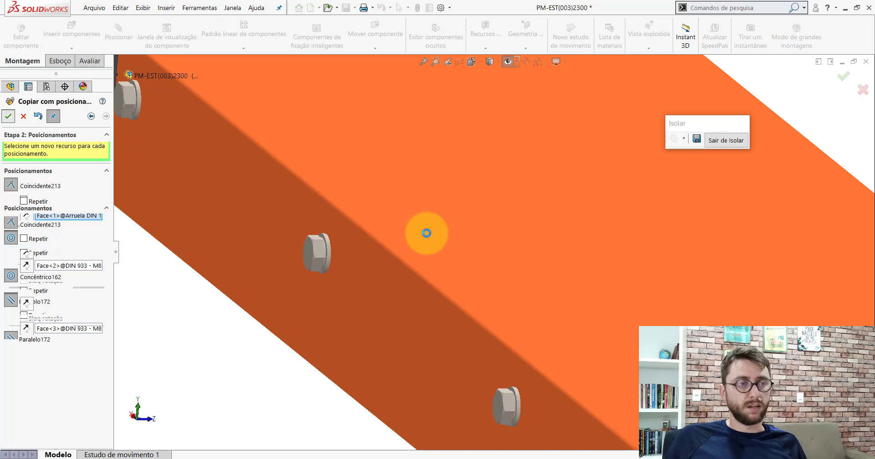
Start a third nut copy, picking the next bolt shank and bolt head face.
{"action": "scroll", "coordinate": [438, 264], "scroll_direction": "up", "scroll_amount": 3}
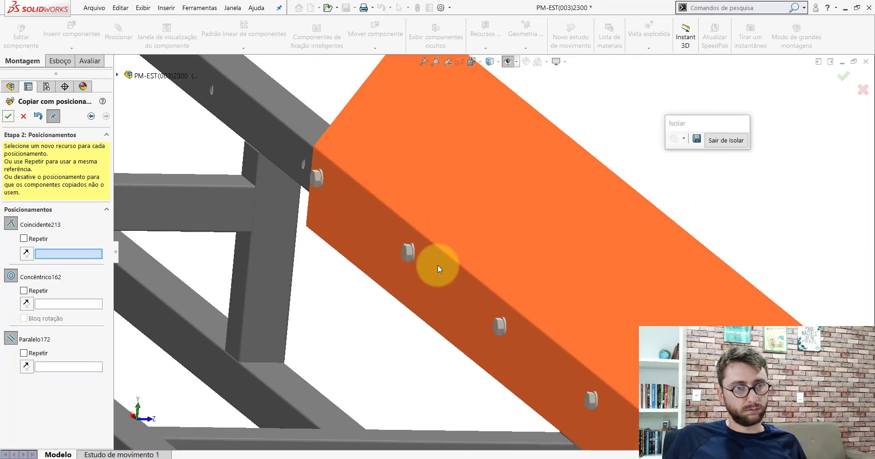
{"action": "mouse_move", "coordinate": [437, 265]}
{"action": "middle_mouse_down"}
{"action": "mouse_move", "coordinate": [404, 219]}
{"action": "mouse_move", "coordinate": [371, 198]}
{"action": "middle_mouse_up"}
{"action": "scroll", "coordinate": [364, 207], "scroll_direction": "down", "scroll_amount": 3}
{"action": "scroll", "coordinate": [474, 209], "scroll_direction": "down", "scroll_amount": 3}
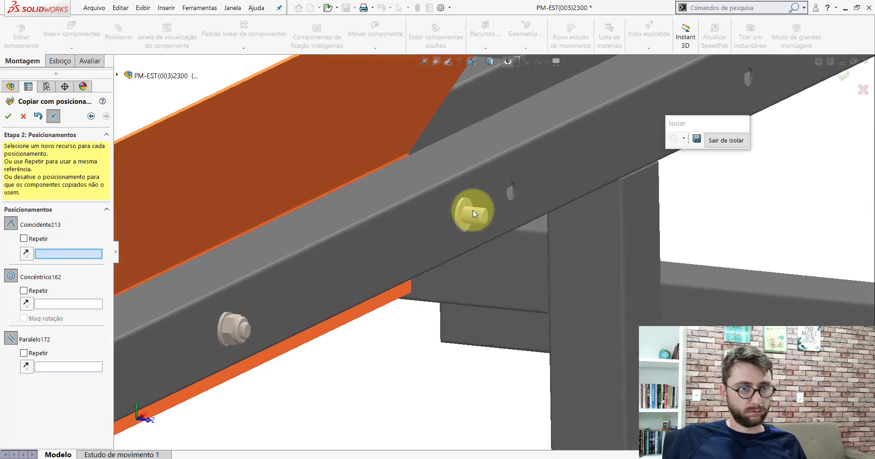
{"action": "scroll", "coordinate": [463, 222], "scroll_direction": "down", "scroll_amount": 3}
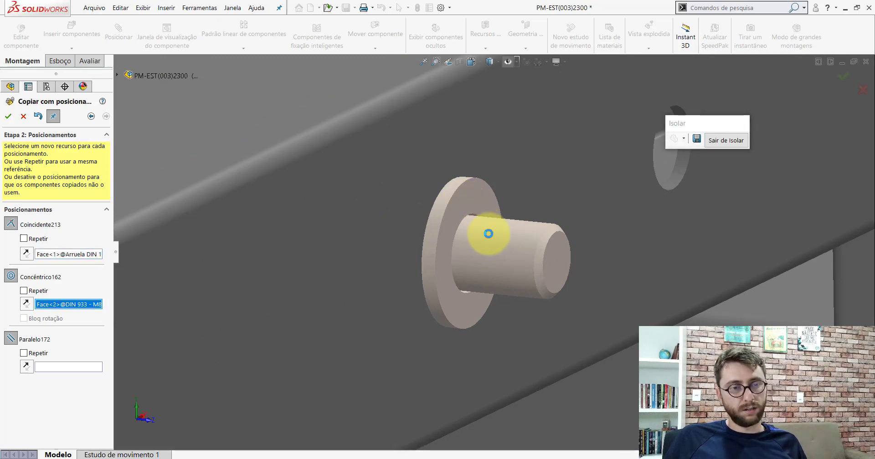
{"action": "left_click", "coordinate": [485, 230]}
{"action": "scroll", "coordinate": [499, 246], "scroll_direction": "up", "scroll_amount": 3}
{"action": "scroll", "coordinate": [499, 246], "scroll_direction": "up", "scroll_amount": 2}
{"action": "middle_click_drag", "start_coordinate": [499, 226], "coordinate": [515, 251]}
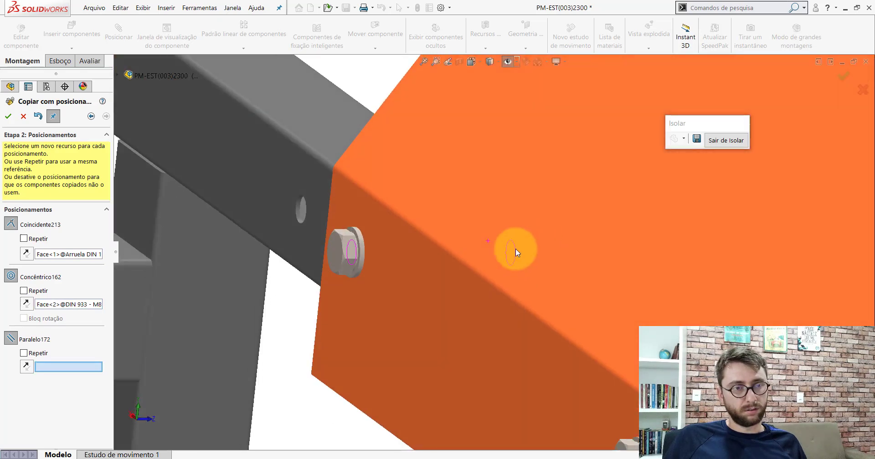
{"action": "left_click", "coordinate": [348, 246]}
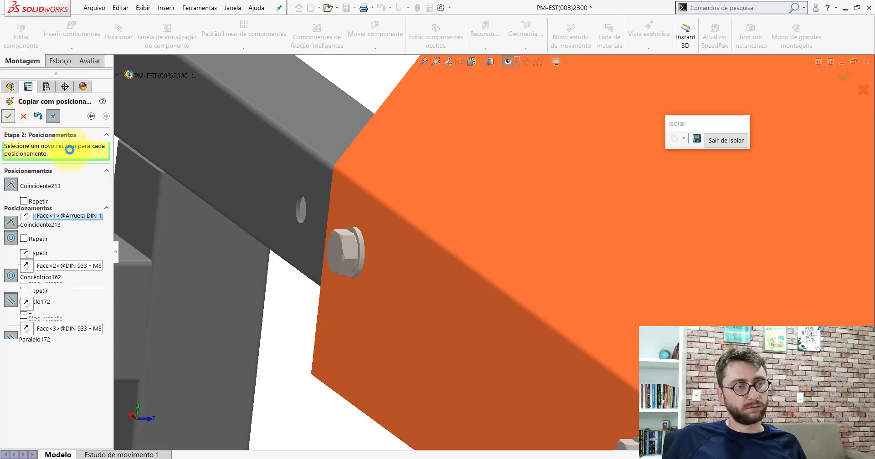
Exit the copy tool and return the model to the isometric view.
{"action": "left_click", "coordinate": [23, 117]}
{"action": "scroll", "coordinate": [464, 268], "scroll_direction": "up", "scroll_amount": 5}
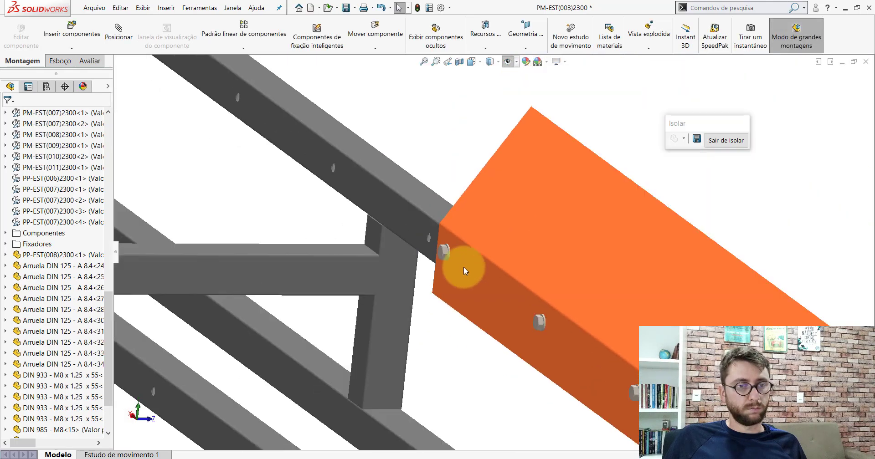
{"action": "middle_click_drag", "start_coordinate": [464, 268], "coordinate": [412, 236]}
{"action": "left_click", "coordinate": [471, 62]}
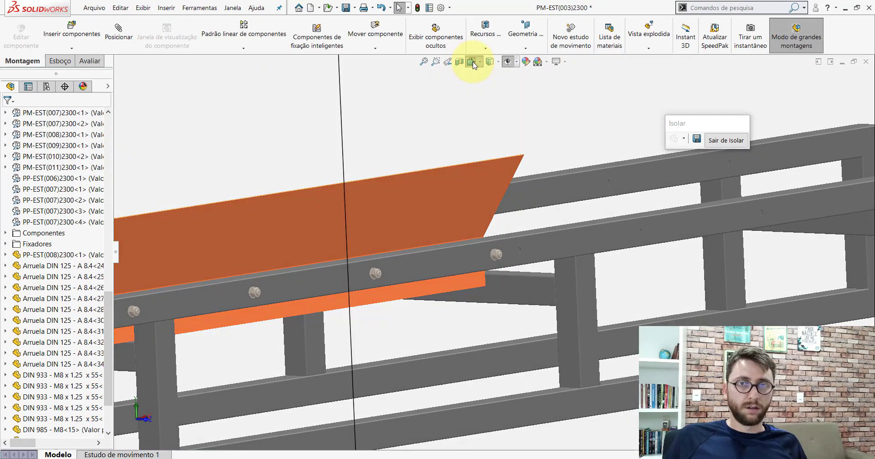
{"action": "left_click", "coordinate": [521, 93]}
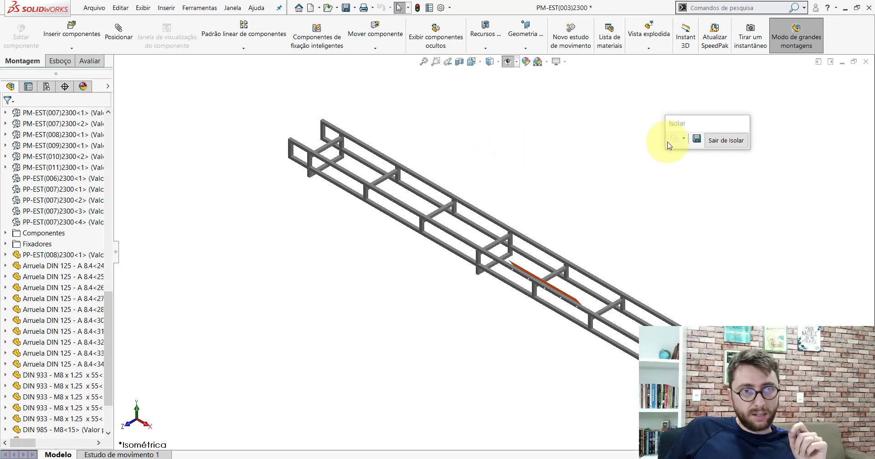
Measure between the rail hole face and the plate's washer edge with Evaluate > Measure.
{"action": "left_click", "coordinate": [87, 62]}
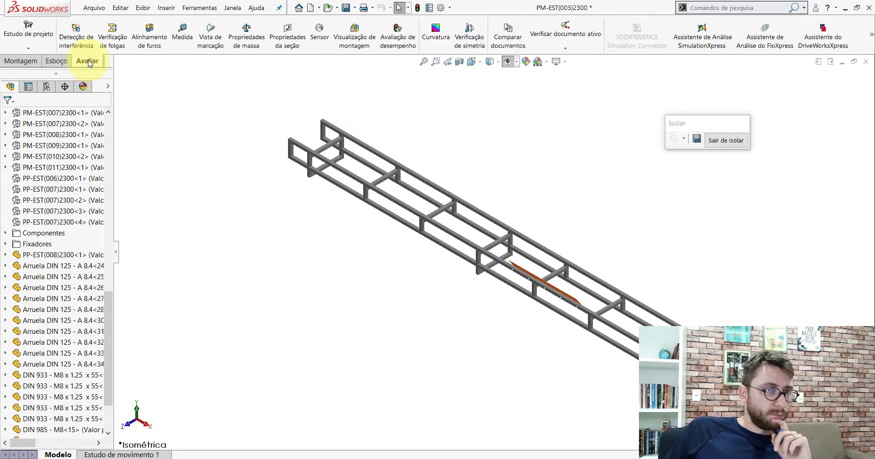
{"action": "left_click", "coordinate": [174, 38]}
{"action": "scroll", "coordinate": [518, 234], "scroll_direction": "down", "scroll_amount": 3}
{"action": "middle_click_drag", "start_coordinate": [504, 258], "coordinate": [395, 260]}
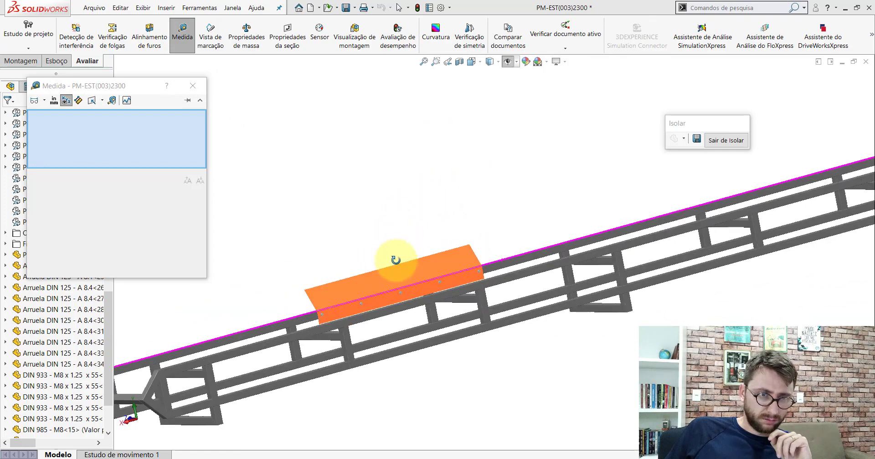
{"action": "scroll", "coordinate": [469, 279], "scroll_direction": "down", "scroll_amount": 3}
{"action": "scroll", "coordinate": [478, 273], "scroll_direction": "down", "scroll_amount": 3}
{"action": "scroll", "coordinate": [524, 260], "scroll_direction": "down", "scroll_amount": 3}
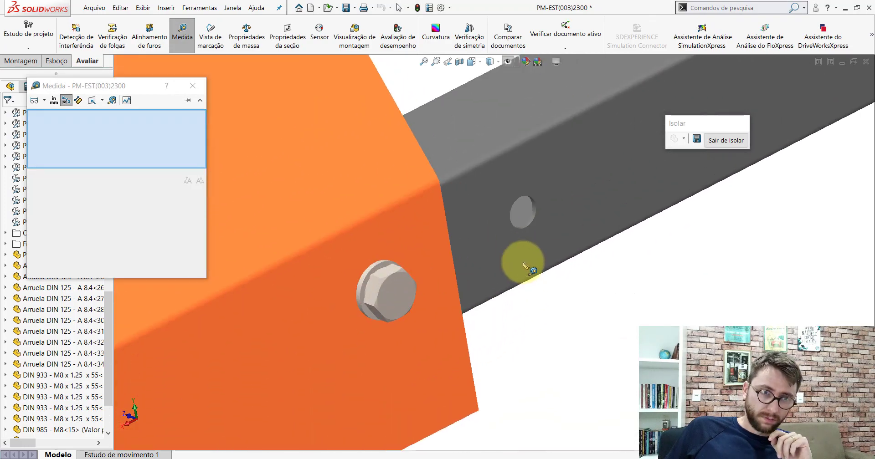
{"action": "scroll", "coordinate": [524, 266], "scroll_direction": "down", "scroll_amount": 1}
{"action": "left_click", "coordinate": [351, 264]}
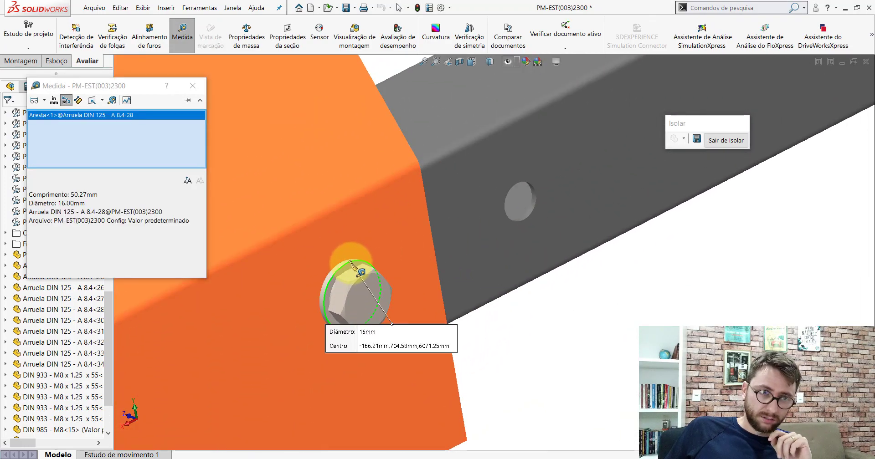
{"action": "left_click", "coordinate": [552, 311]}
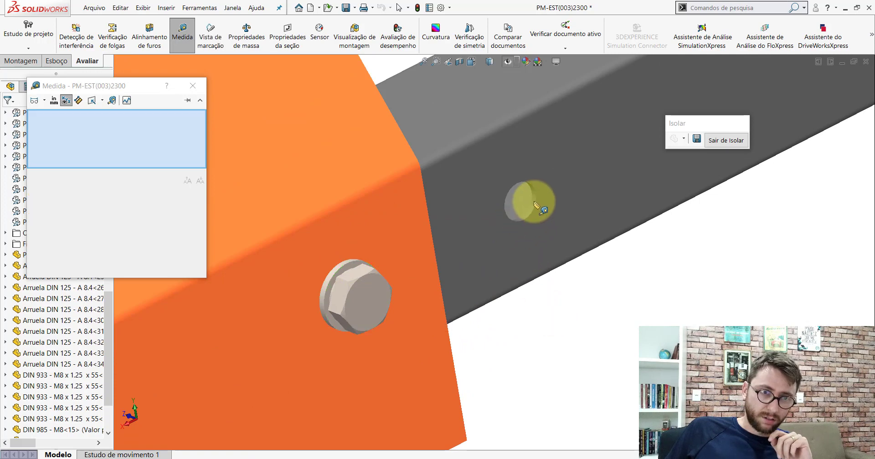
{"action": "left_click", "coordinate": [534, 204]}
{"action": "scroll", "coordinate": [529, 205], "scroll_direction": "up", "scroll_amount": 3}
{"action": "scroll", "coordinate": [481, 254], "scroll_direction": "up", "scroll_amount": 2}
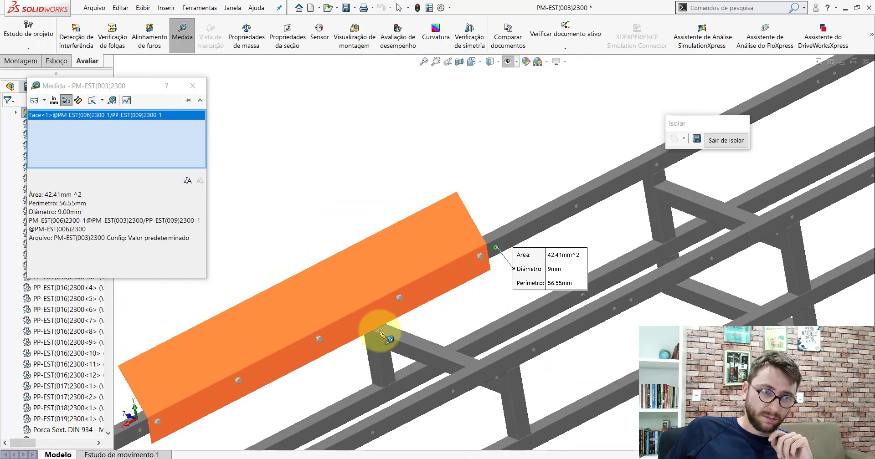
{"action": "scroll", "coordinate": [171, 425], "scroll_direction": "down", "scroll_amount": 3}
{"action": "scroll", "coordinate": [303, 353], "scroll_direction": "down", "scroll_amount": 3}
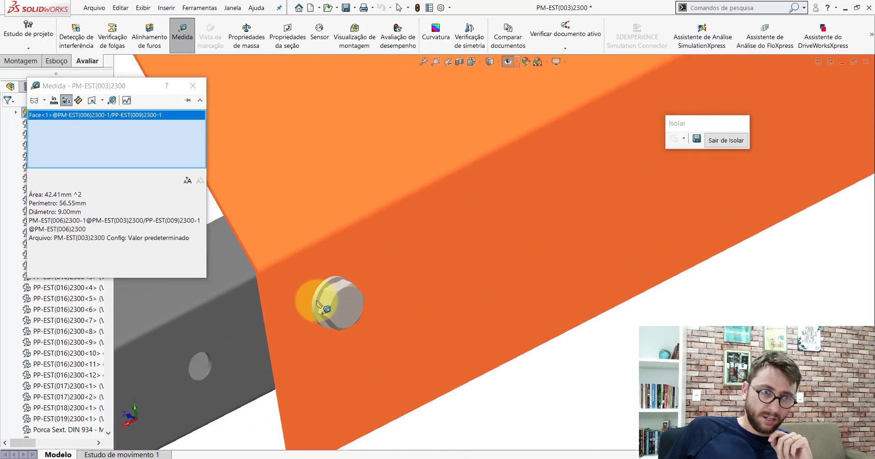
{"action": "left_click", "coordinate": [318, 306]}
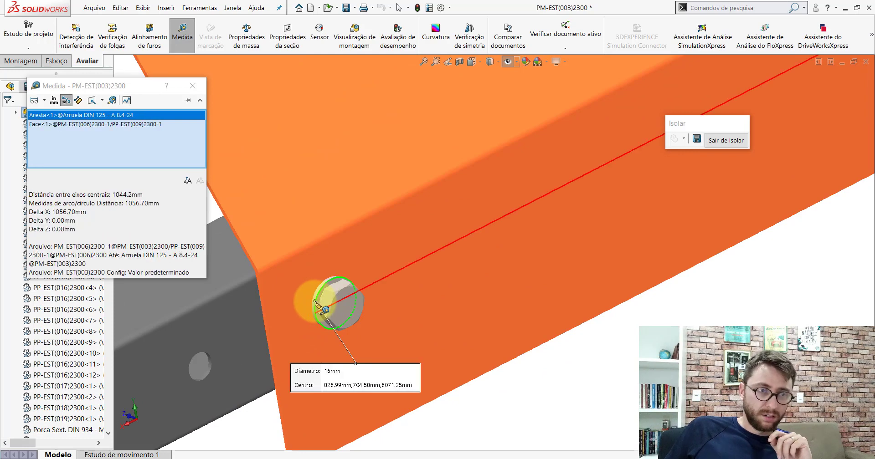
Switch arc distance to Center to Center, read 1044.20 mm, and close Measure.
{"action": "left_click", "coordinate": [45, 101]}
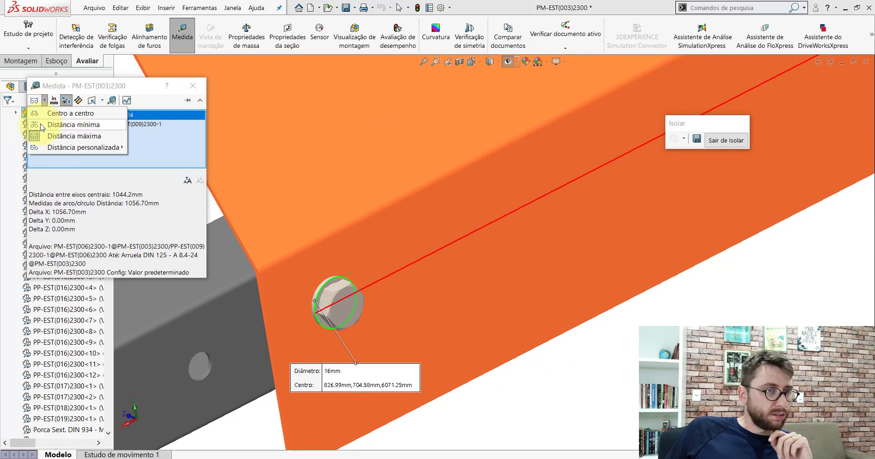
{"action": "left_click", "coordinate": [36, 113]}
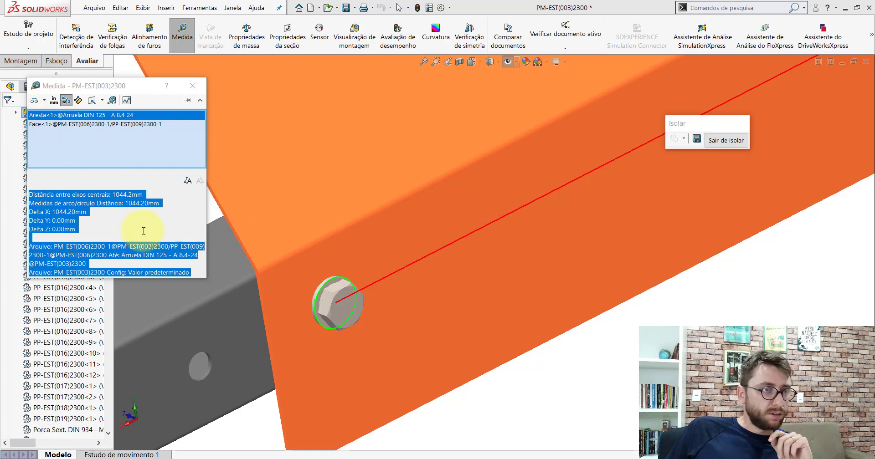
{"action": "left_click", "coordinate": [101, 219]}
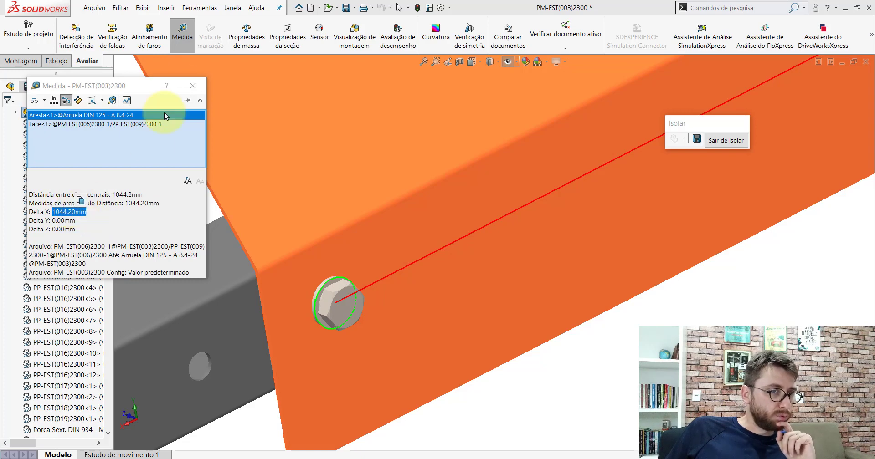
{"action": "left_click", "coordinate": [193, 86]}
{"action": "scroll", "coordinate": [551, 224], "scroll_direction": "up", "scroll_amount": 5}
{"action": "scroll", "coordinate": [554, 229], "scroll_direction": "up", "scroll_amount": 5}
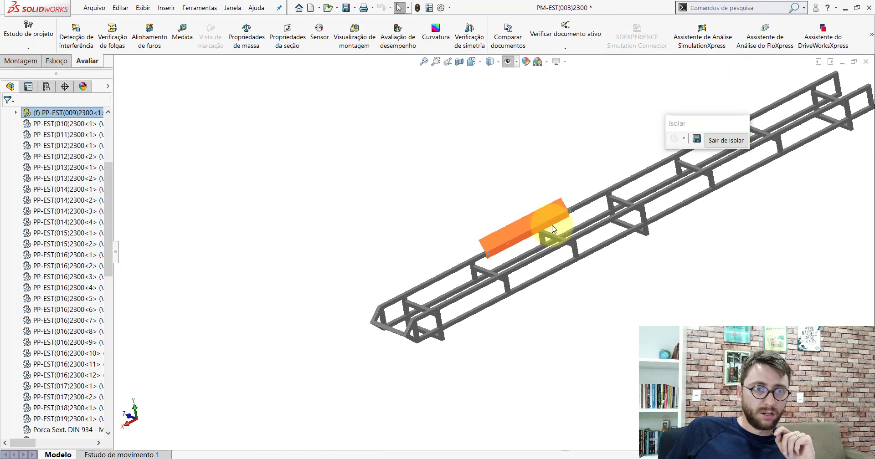
{"action": "scroll", "coordinate": [538, 182], "scroll_direction": "down", "scroll_amount": 2}
Start a Linear Component Pattern with the rail edge as Direction 1.
{"action": "left_click", "coordinate": [33, 61]}
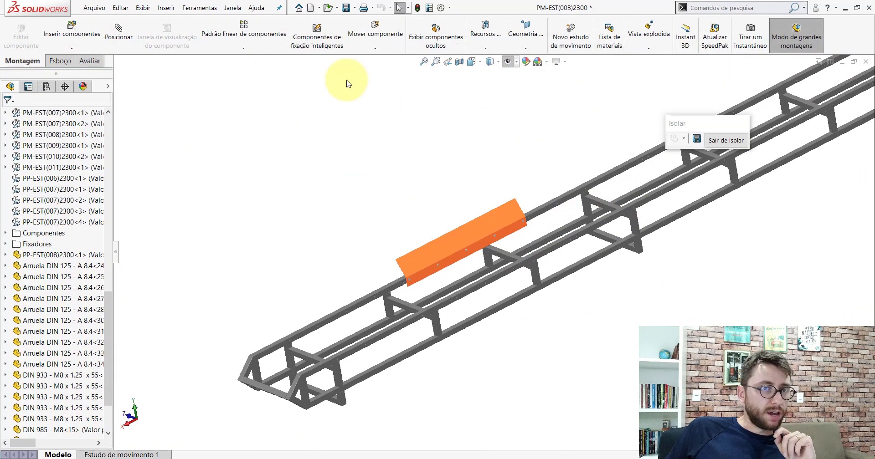
{"action": "left_click", "coordinate": [241, 54]}
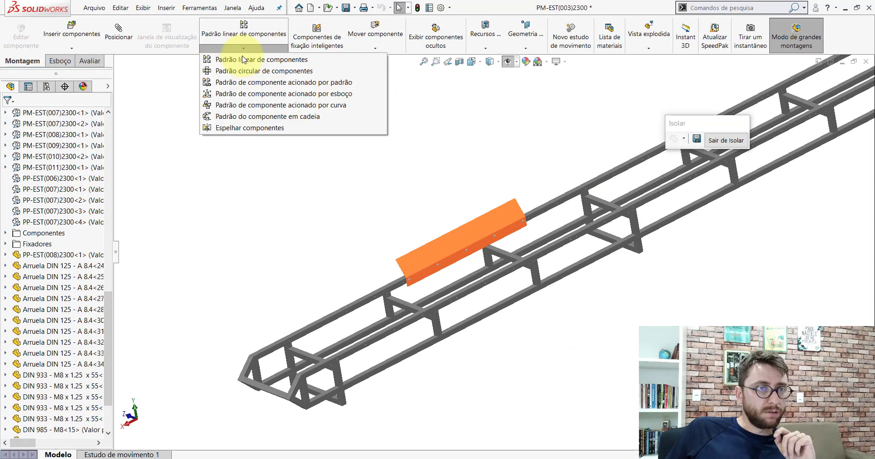
{"action": "left_click", "coordinate": [242, 60]}
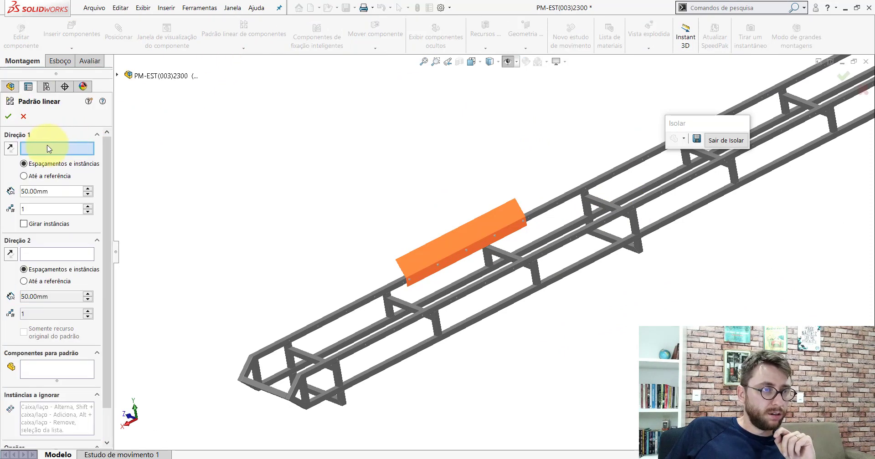
{"action": "scroll", "coordinate": [517, 226], "scroll_direction": "down", "scroll_amount": 3}
{"action": "scroll", "coordinate": [501, 228], "scroll_direction": "down", "scroll_amount": 3}
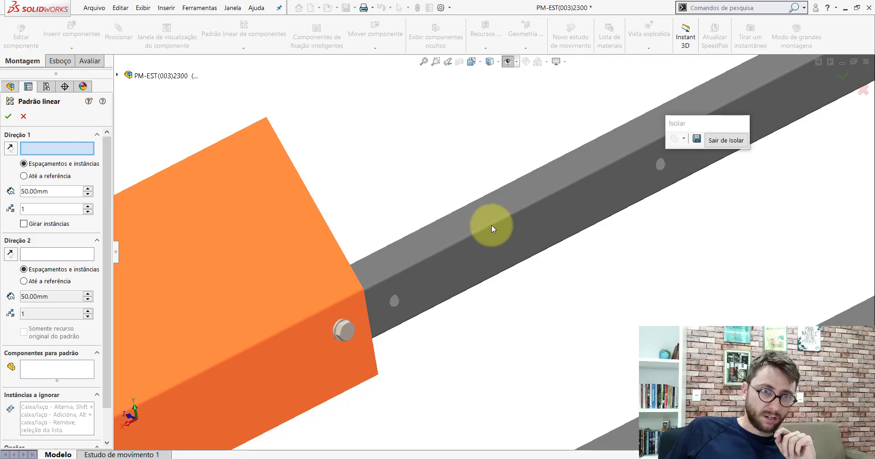
{"action": "left_click", "coordinate": [488, 228]}
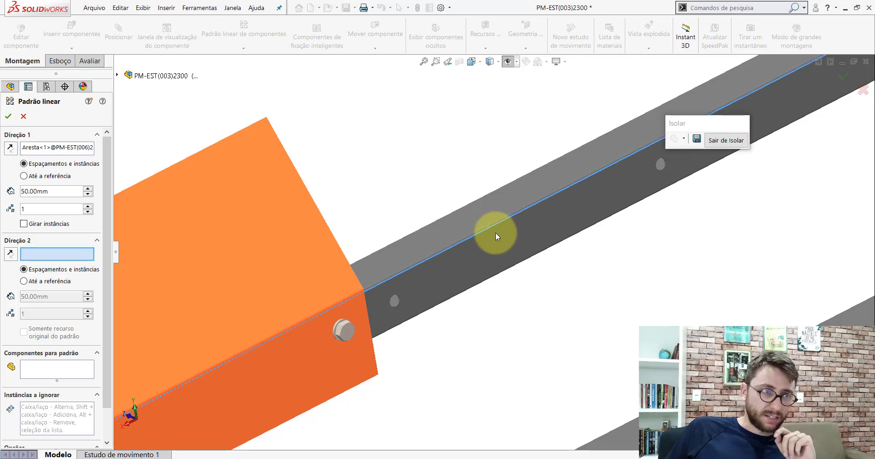
Enter the measured 1044.20 mm as the pattern spacing.
{"action": "scroll", "coordinate": [496, 234], "scroll_direction": "down", "scroll_amount": 2}
{"action": "scroll", "coordinate": [488, 228], "scroll_direction": "up", "scroll_amount": 3}
{"action": "scroll", "coordinate": [491, 230], "scroll_direction": "up", "scroll_amount": 4}
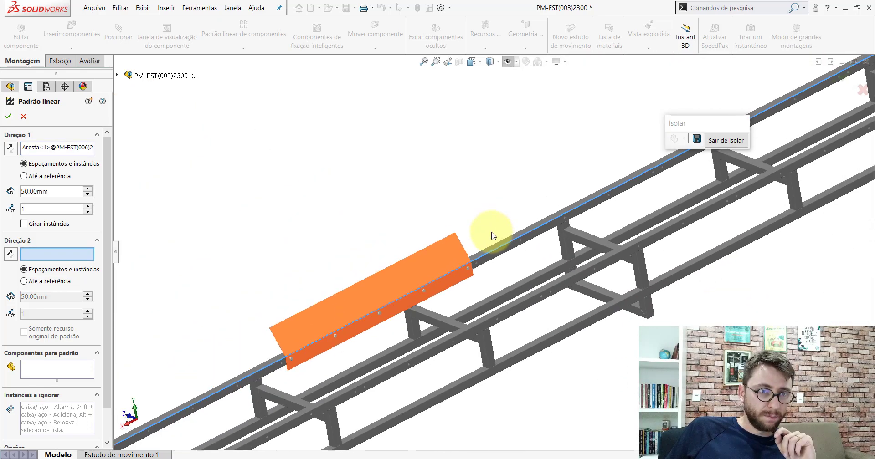
{"action": "scroll", "coordinate": [491, 232], "scroll_direction": "up", "scroll_amount": 2}
{"action": "scroll", "coordinate": [538, 224], "scroll_direction": "up", "scroll_amount": 2}
{"action": "scroll", "coordinate": [651, 172], "scroll_direction": "down", "scroll_amount": 3}
{"action": "scroll", "coordinate": [613, 190], "scroll_direction": "down", "scroll_amount": 2}
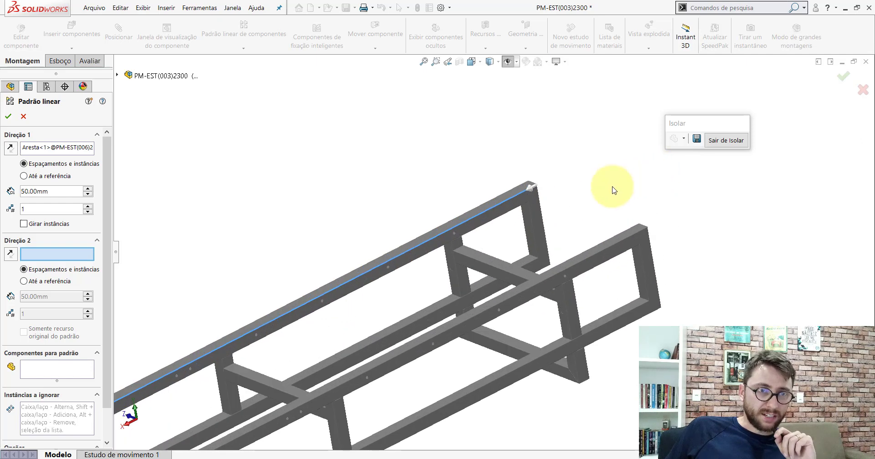
{"action": "scroll", "coordinate": [615, 187], "scroll_direction": "down", "scroll_amount": 2}
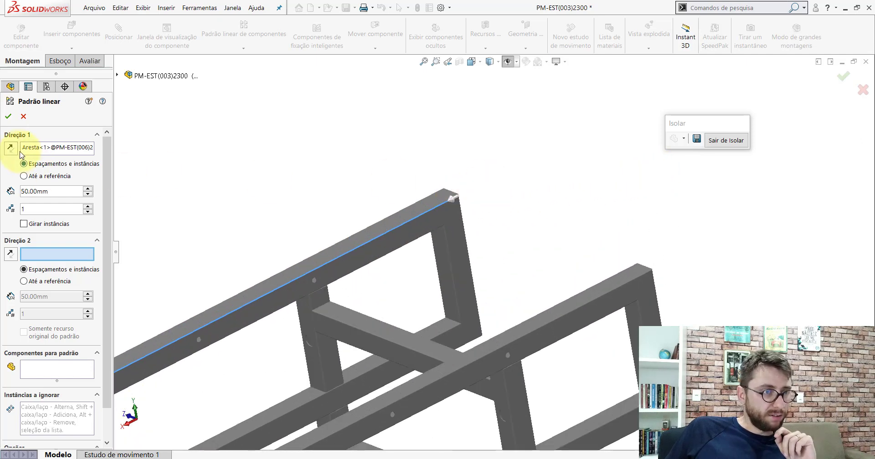
{"action": "left_click", "coordinate": [70, 192]}
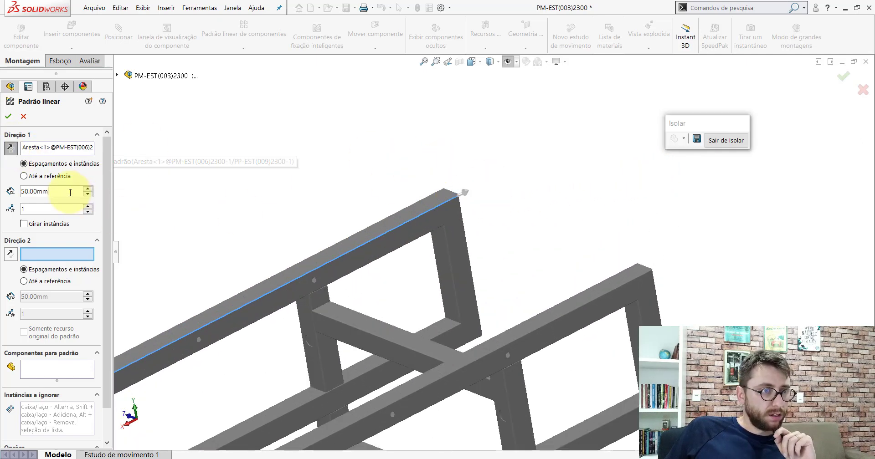
{"action": "type", "text": "1044,20"}
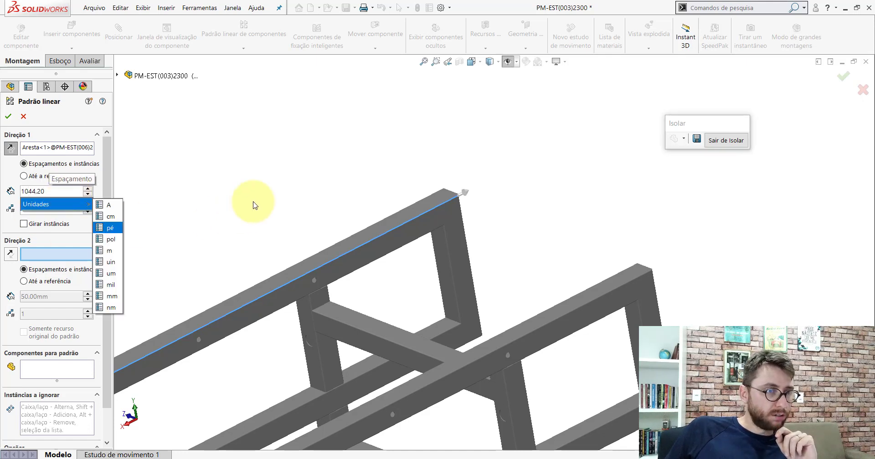
{"action": "key", "text": "Return"}
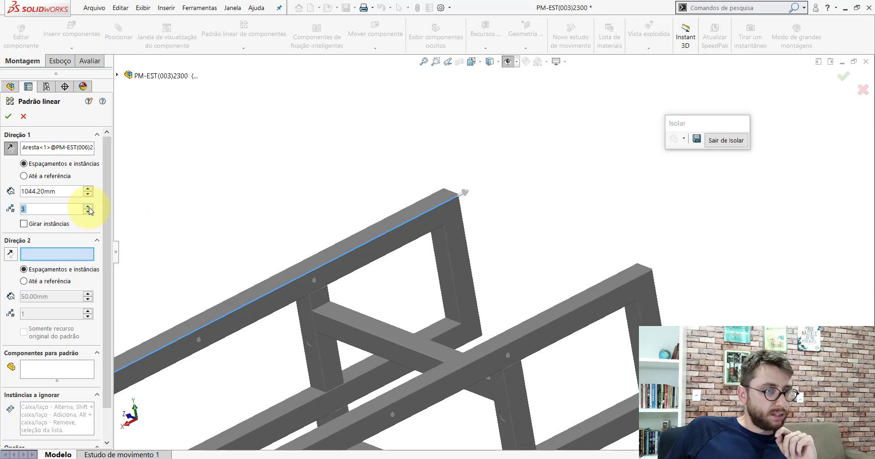
Add the orange side plate and its bolts and washers to the components to pattern.
{"action": "left_click", "coordinate": [44, 372]}
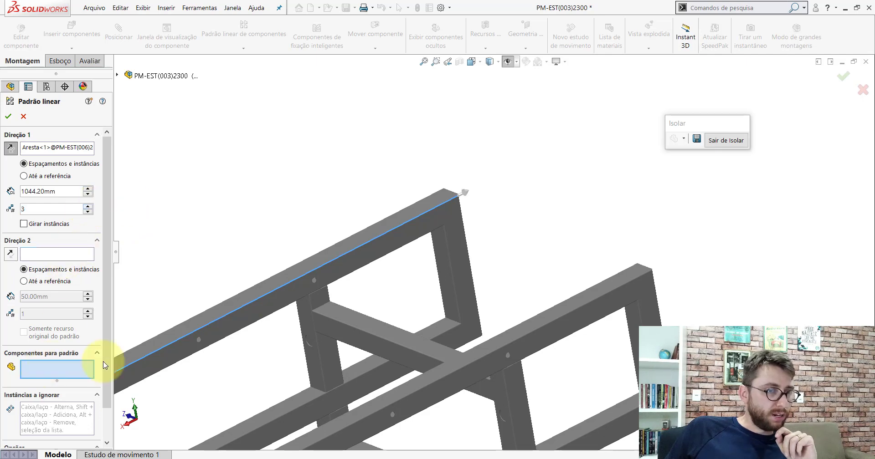
{"action": "scroll", "coordinate": [328, 303], "scroll_direction": "down", "scroll_amount": 3}
{"action": "scroll", "coordinate": [322, 361], "scroll_direction": "down", "scroll_amount": 3}
{"action": "scroll", "coordinate": [387, 226], "scroll_direction": "up", "scroll_amount": 4}
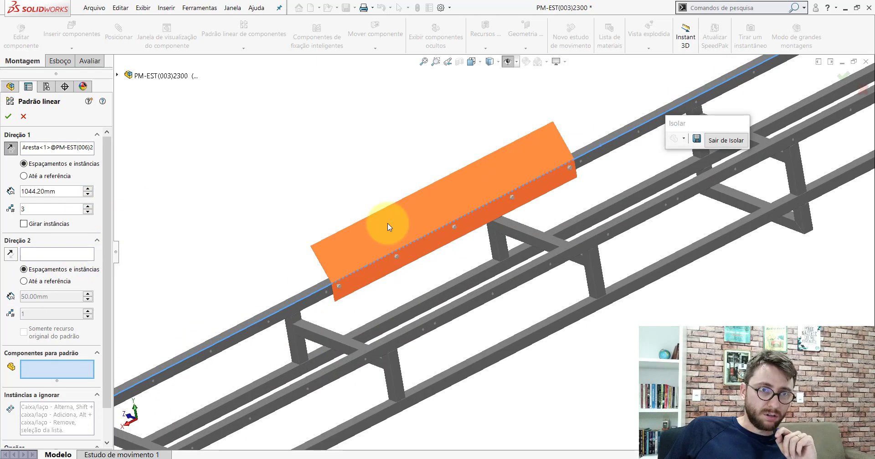
{"action": "left_click", "coordinate": [387, 223]}
{"action": "scroll", "coordinate": [368, 337], "scroll_direction": "up", "scroll_amount": 5}
{"action": "scroll", "coordinate": [363, 319], "scroll_direction": "up", "scroll_amount": 3}
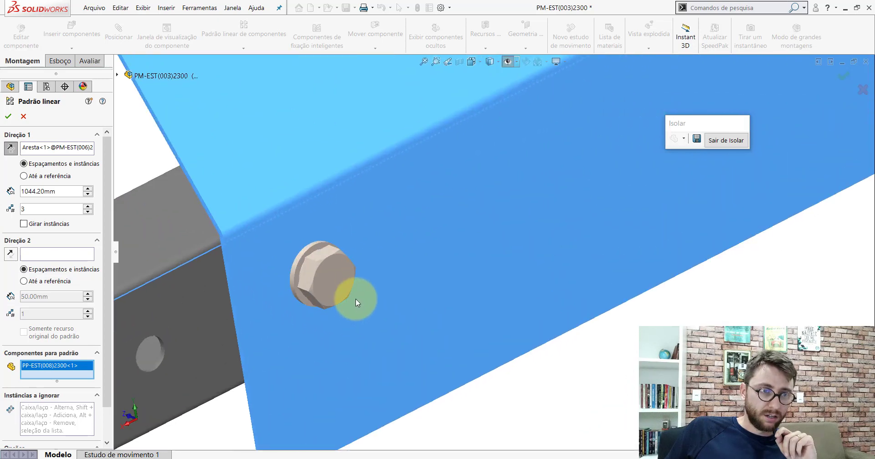
{"action": "scroll", "coordinate": [341, 282], "scroll_direction": "up", "scroll_amount": 3}
{"action": "left_click", "coordinate": [330, 265]}
{"action": "left_click", "coordinate": [293, 205]}
{"action": "scroll", "coordinate": [542, 220], "scroll_direction": "down", "scroll_amount": 3}
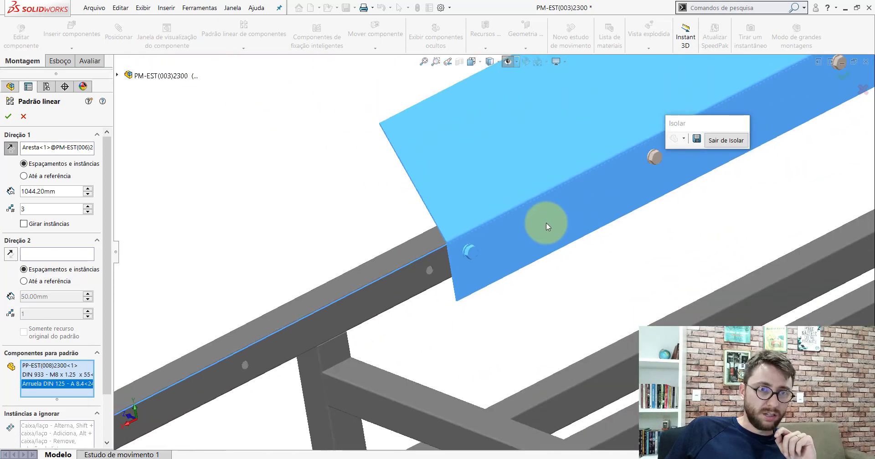
{"action": "scroll", "coordinate": [586, 215], "scroll_direction": "up", "scroll_amount": 2}
{"action": "scroll", "coordinate": [437, 236], "scroll_direction": "up", "scroll_amount": 3}
{"action": "left_click", "coordinate": [415, 213]}
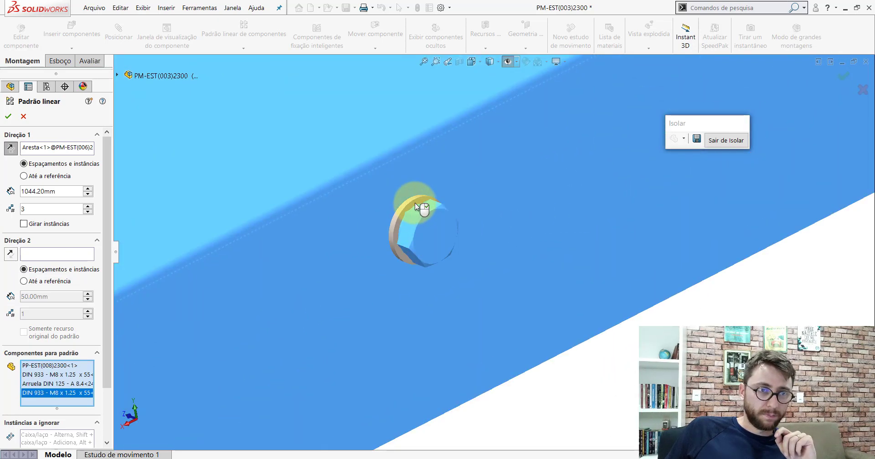
{"action": "left_click", "coordinate": [415, 204]}
{"action": "scroll", "coordinate": [485, 230], "scroll_direction": "down", "scroll_amount": 2}
{"action": "scroll", "coordinate": [596, 206], "scroll_direction": "down", "scroll_amount": 3}
{"action": "scroll", "coordinate": [614, 163], "scroll_direction": "up", "scroll_amount": 4}
{"action": "scroll", "coordinate": [614, 162], "scroll_direction": "up", "scroll_amount": 2}
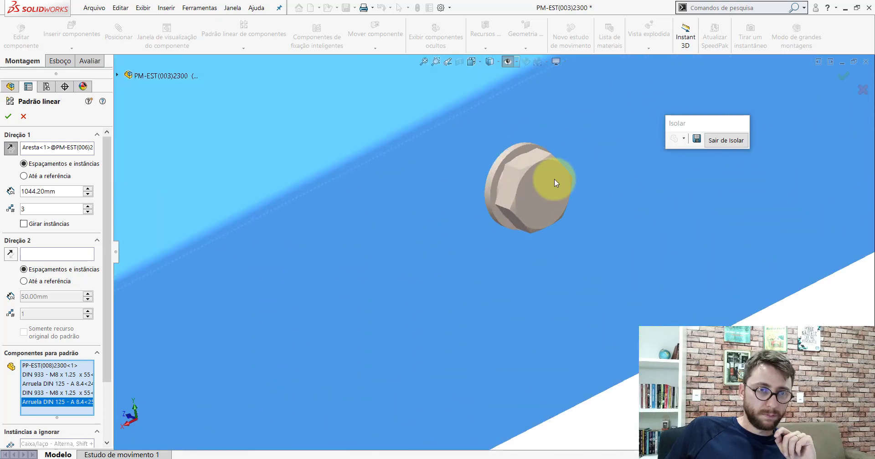
{"action": "left_click", "coordinate": [551, 180]}
{"action": "left_click", "coordinate": [521, 145]}
{"action": "scroll", "coordinate": [533, 169], "scroll_direction": "down", "scroll_amount": 2}
{"action": "scroll", "coordinate": [565, 196], "scroll_direction": "down", "scroll_amount": 3}
{"action": "scroll", "coordinate": [617, 173], "scroll_direction": "up", "scroll_amount": 3}
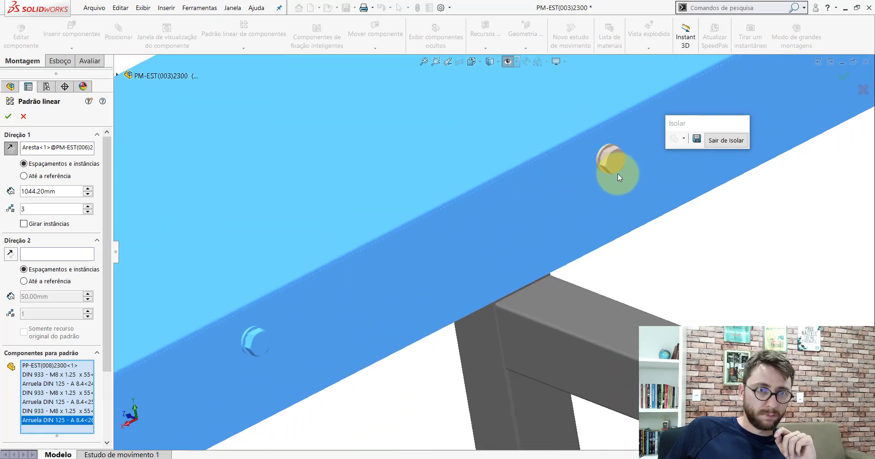
{"action": "scroll", "coordinate": [578, 162], "scroll_direction": "up", "scroll_amount": 2}
{"action": "left_click", "coordinate": [554, 137]}
{"action": "left_click", "coordinate": [568, 181]}
{"action": "scroll", "coordinate": [569, 196], "scroll_direction": "down", "scroll_amount": 3}
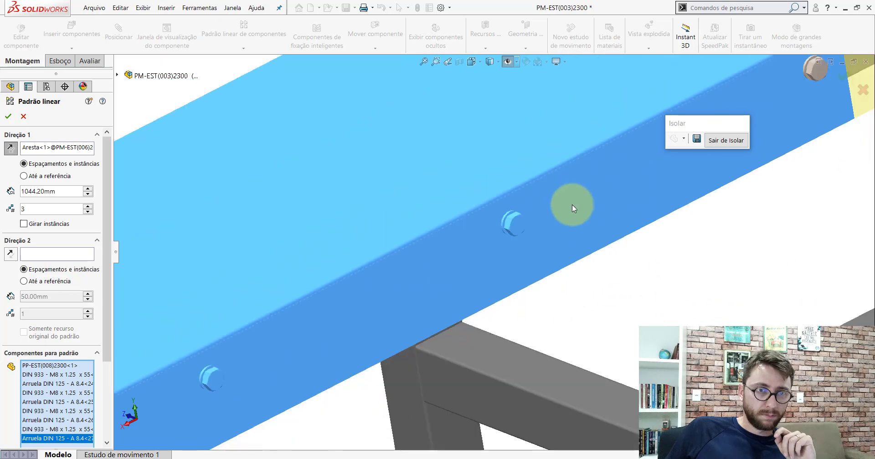
{"action": "scroll", "coordinate": [651, 168], "scroll_direction": "down", "scroll_amount": 2}
{"action": "scroll", "coordinate": [532, 189], "scroll_direction": "up", "scroll_amount": 3}
{"action": "scroll", "coordinate": [521, 168], "scroll_direction": "up", "scroll_amount": 2}
Orbit under the rail and add the plate's nut to the components to pattern.
{"action": "middle_click_drag", "start_coordinate": [521, 169], "coordinate": [514, 154]}
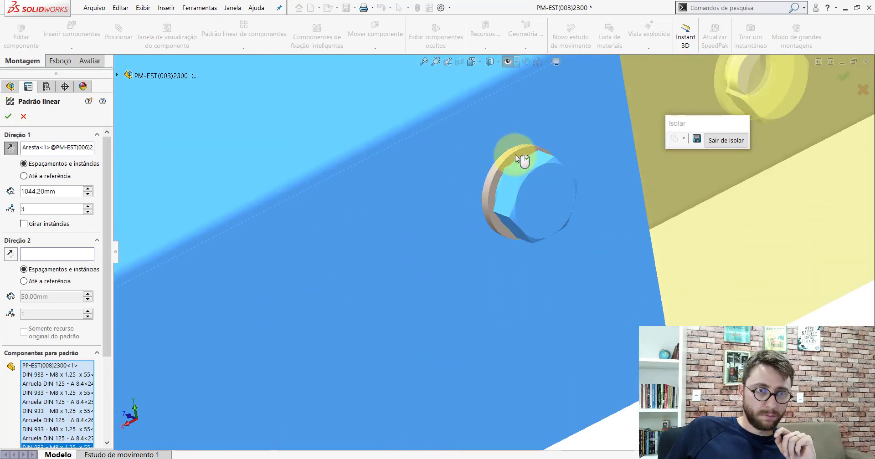
{"action": "scroll", "coordinate": [510, 242], "scroll_direction": "down", "scroll_amount": 3}
{"action": "scroll", "coordinate": [440, 231], "scroll_direction": "down", "scroll_amount": 3}
{"action": "mouse_move", "coordinate": [439, 231]}
{"action": "middle_mouse_down"}
{"action": "mouse_move", "coordinate": [526, 219]}
{"action": "mouse_move", "coordinate": [356, 241]}
{"action": "middle_mouse_up"}
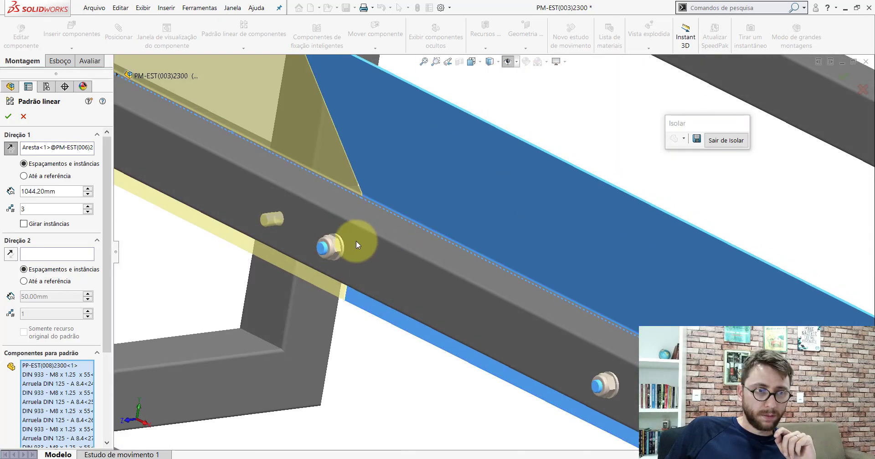
{"action": "scroll", "coordinate": [353, 241], "scroll_direction": "up", "scroll_amount": 3}
{"action": "scroll", "coordinate": [387, 246], "scroll_direction": "down", "scroll_amount": 3}
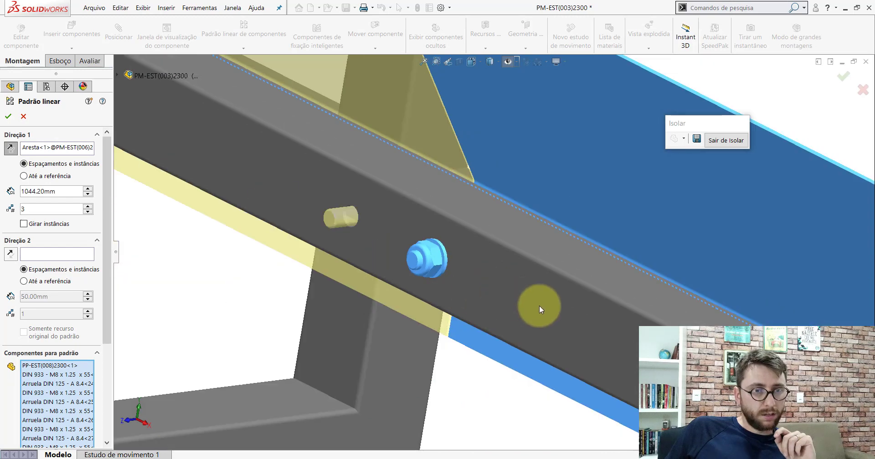
{"action": "middle_click_drag", "start_coordinate": [539, 305], "coordinate": [511, 302]}
{"action": "scroll", "coordinate": [511, 302], "scroll_direction": "up", "scroll_amount": 3}
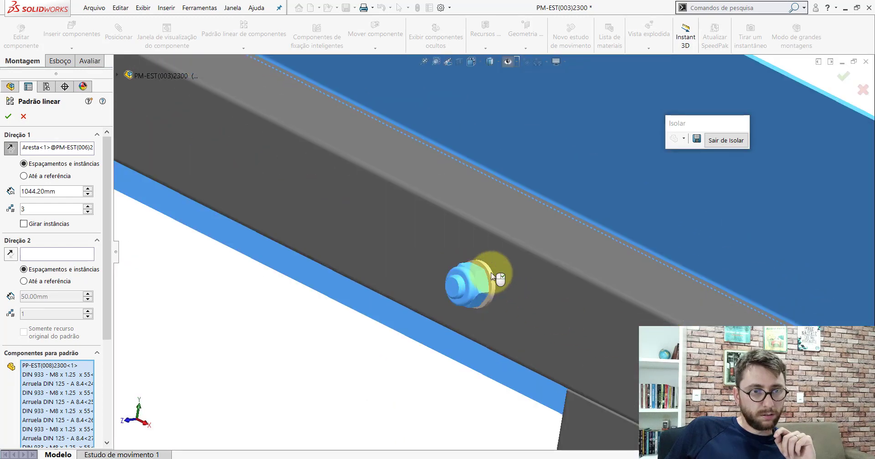
{"action": "scroll", "coordinate": [492, 276], "scroll_direction": "down", "scroll_amount": 3}
{"action": "scroll", "coordinate": [578, 292], "scroll_direction": "down", "scroll_amount": 2}
{"action": "middle_click_drag", "start_coordinate": [578, 291], "coordinate": [578, 321]}
{"action": "scroll", "coordinate": [529, 294], "scroll_direction": "up", "scroll_amount": 3}
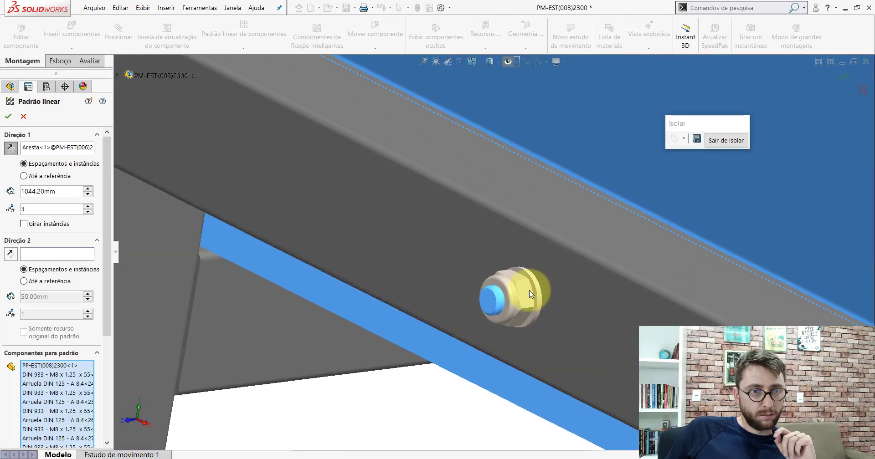
{"action": "scroll", "coordinate": [536, 286], "scroll_direction": "down", "scroll_amount": 3}
{"action": "scroll", "coordinate": [549, 295], "scroll_direction": "down", "scroll_amount": 2}
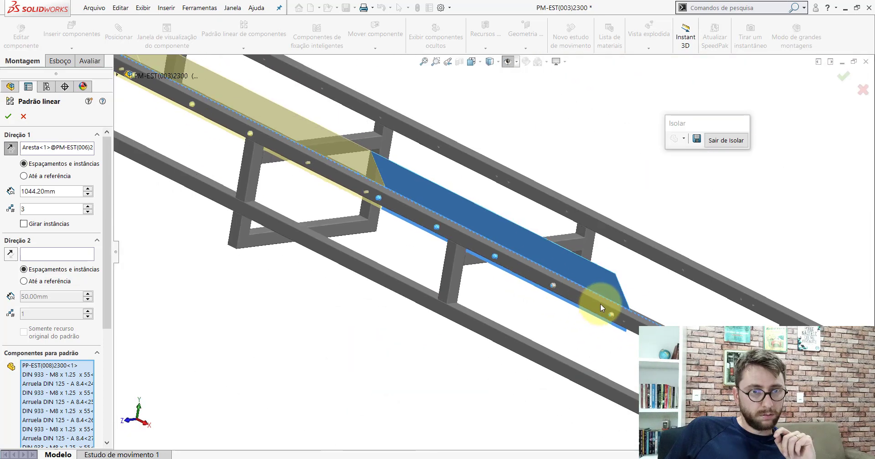
{"action": "middle_click_drag", "start_coordinate": [600, 304], "coordinate": [552, 297]}
{"action": "scroll", "coordinate": [422, 223], "scroll_direction": "up", "scroll_amount": 3}
{"action": "scroll", "coordinate": [386, 214], "scroll_direction": "up", "scroll_amount": 2}
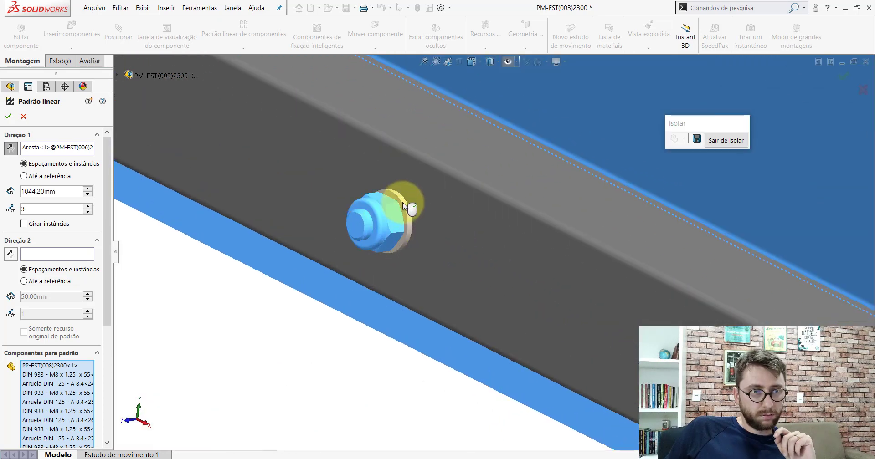
{"action": "scroll", "coordinate": [627, 320], "scroll_direction": "down", "scroll_amount": 3}
{"action": "scroll", "coordinate": [579, 307], "scroll_direction": "up", "scroll_amount": 2}
{"action": "scroll", "coordinate": [469, 251], "scroll_direction": "up", "scroll_amount": 2}
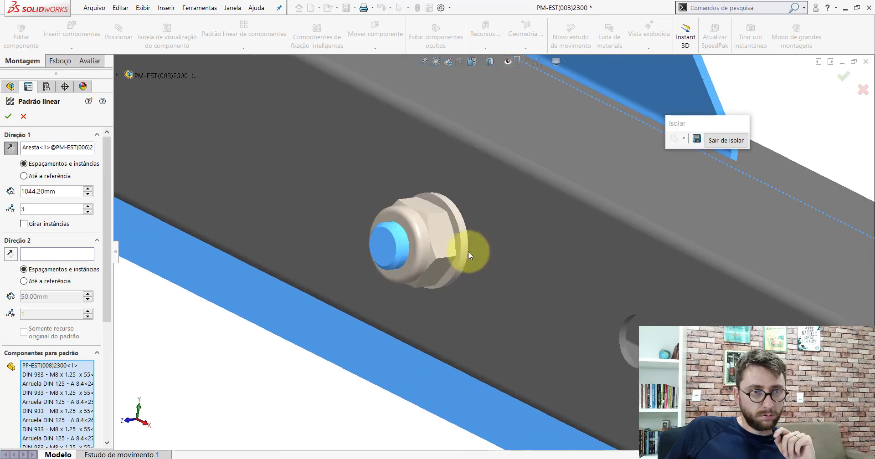
{"action": "left_click", "coordinate": [468, 251]}
{"action": "scroll", "coordinate": [461, 237], "scroll_direction": "down", "scroll_amount": 3}
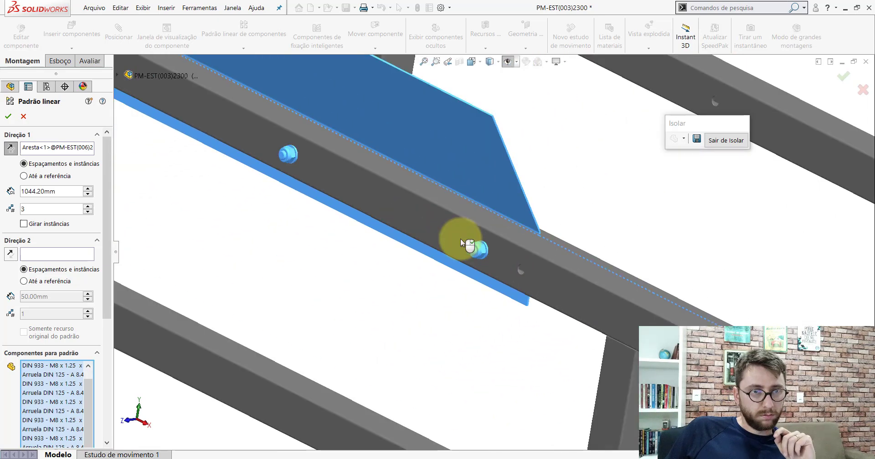
{"action": "scroll", "coordinate": [459, 242], "scroll_direction": "down", "scroll_amount": 3}
{"action": "scroll", "coordinate": [293, 186], "scroll_direction": "down", "scroll_amount": 2}
Confirm the linear pattern with 4 instances at 1044.20 mm spacing.
{"action": "mouse_move", "coordinate": [293, 186]}
{"action": "middle_mouse_down"}
{"action": "mouse_move", "coordinate": [293, 152]}
{"action": "mouse_move", "coordinate": [340, 118]}
{"action": "mouse_move", "coordinate": [273, 187]}
{"action": "middle_mouse_up"}
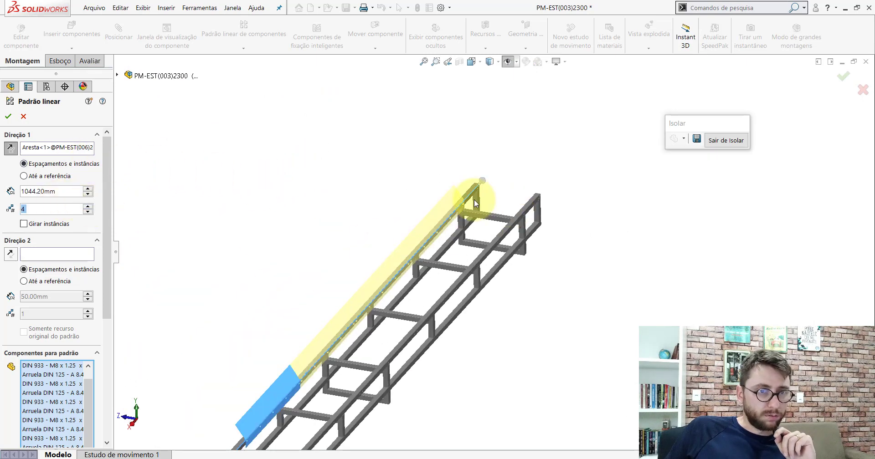
{"action": "scroll", "coordinate": [473, 199], "scroll_direction": "down", "scroll_amount": 3}
{"action": "scroll", "coordinate": [470, 200], "scroll_direction": "down", "scroll_amount": 3}
{"action": "mouse_move", "coordinate": [468, 199]}
{"action": "middle_mouse_down"}
{"action": "mouse_move", "coordinate": [444, 233]}
{"action": "mouse_move", "coordinate": [226, 383]}
{"action": "mouse_move", "coordinate": [220, 369]}
{"action": "mouse_move", "coordinate": [400, 293]}
{"action": "mouse_move", "coordinate": [443, 324]}
{"action": "mouse_move", "coordinate": [460, 283]}
{"action": "middle_mouse_up"}
{"action": "scroll", "coordinate": [444, 234], "scroll_direction": "down", "scroll_amount": 3}
{"action": "scroll", "coordinate": [443, 234], "scroll_direction": "down", "scroll_amount": 3}
{"action": "scroll", "coordinate": [461, 283], "scroll_direction": "up", "scroll_amount": 3}
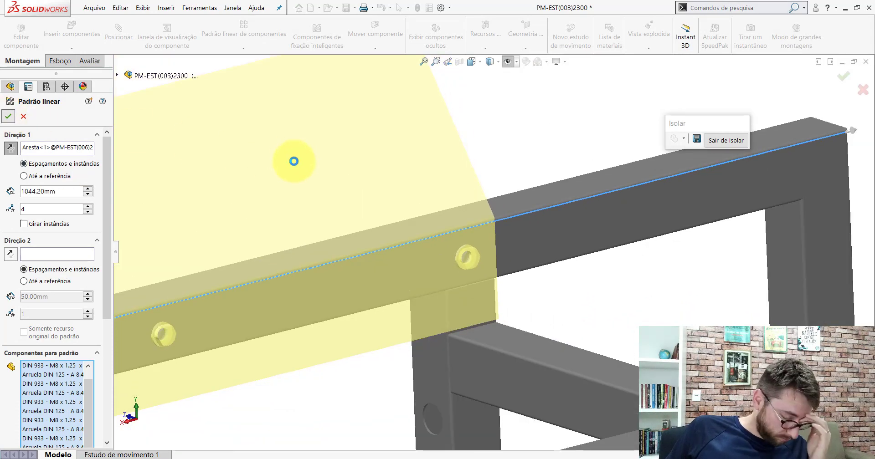
{"action": "key", "text": "Return"}
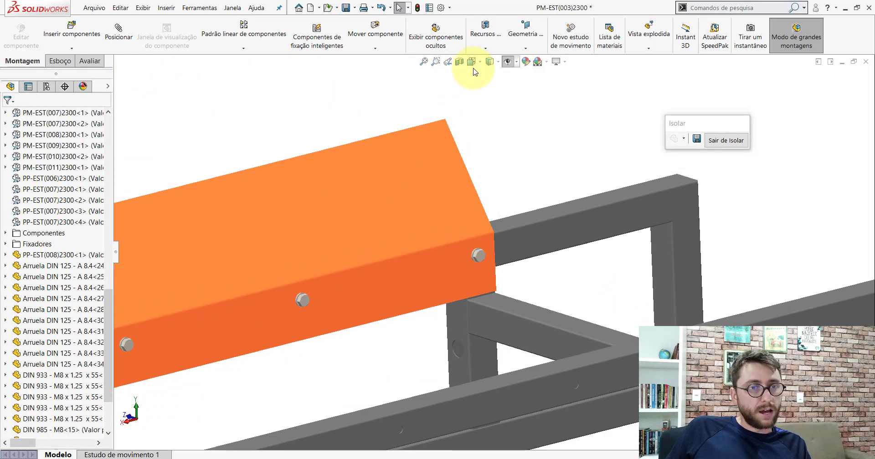
In isometric view, edit ComponenteEspelhado1 and add the orange side plate to the mirror.
{"action": "left_click", "coordinate": [471, 61]}
{"action": "left_click", "coordinate": [522, 88]}
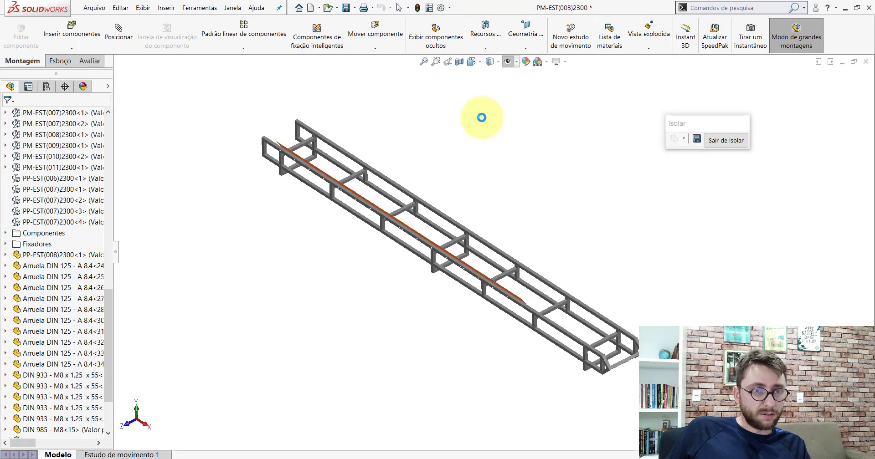
{"action": "scroll", "coordinate": [111, 388], "scroll_direction": "down", "scroll_amount": 2}
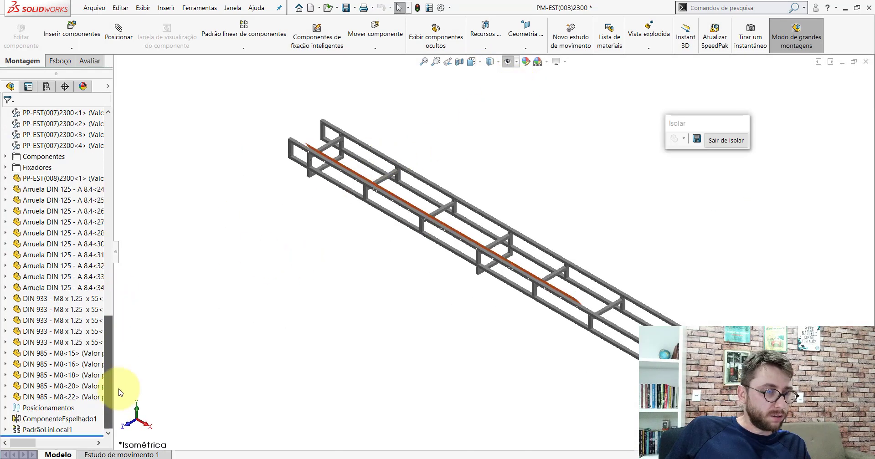
{"action": "right_click", "coordinate": [38, 422]}
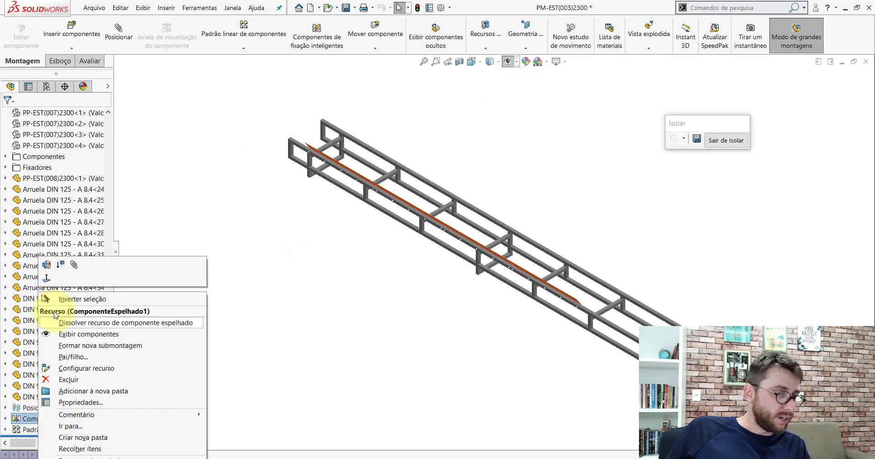
{"action": "left_click", "coordinate": [46, 267]}
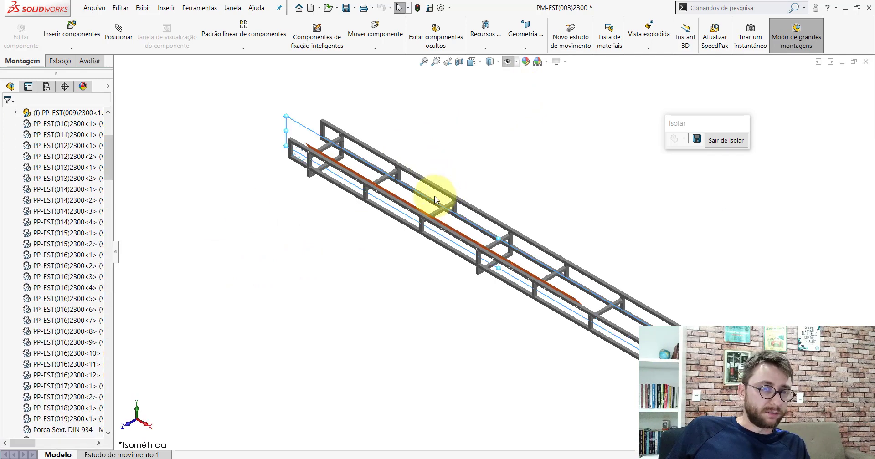
{"action": "middle_click_drag", "start_coordinate": [402, 125], "coordinate": [410, 195]}
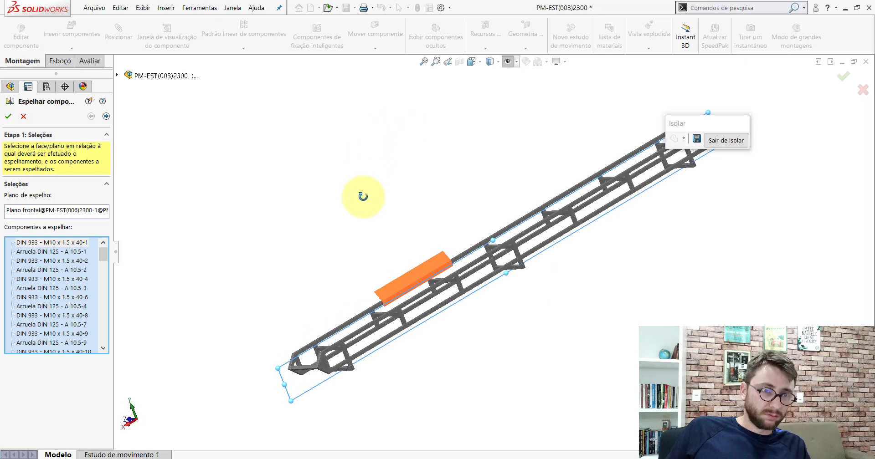
{"action": "scroll", "coordinate": [444, 277], "scroll_direction": "down", "scroll_amount": 3}
{"action": "scroll", "coordinate": [362, 303], "scroll_direction": "down", "scroll_amount": 3}
{"action": "left_click", "coordinate": [363, 303]}
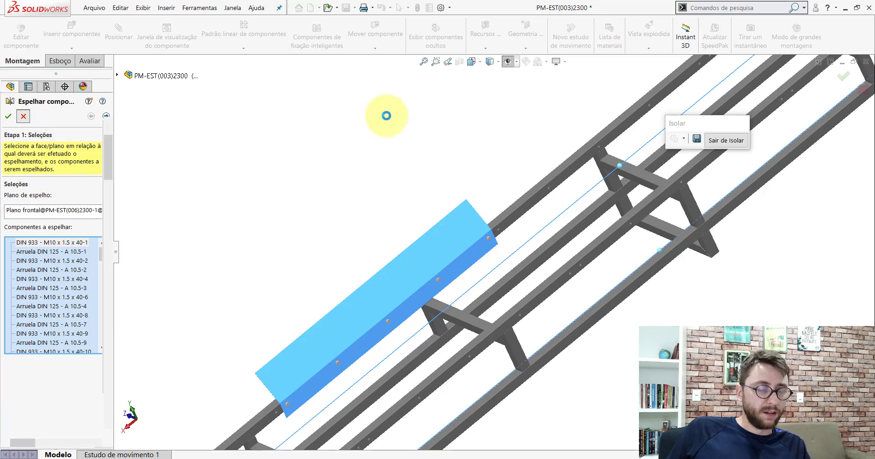
Collapse all items in the assembly tree with Recolher ítens.
{"action": "left_click_drag", "start_coordinate": [110, 150], "coordinate": [110, 98]}
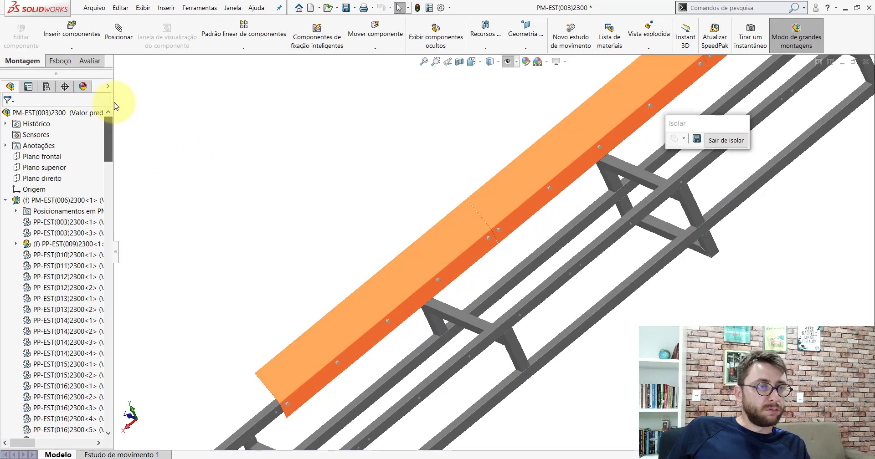
{"action": "right_click", "coordinate": [91, 113]}
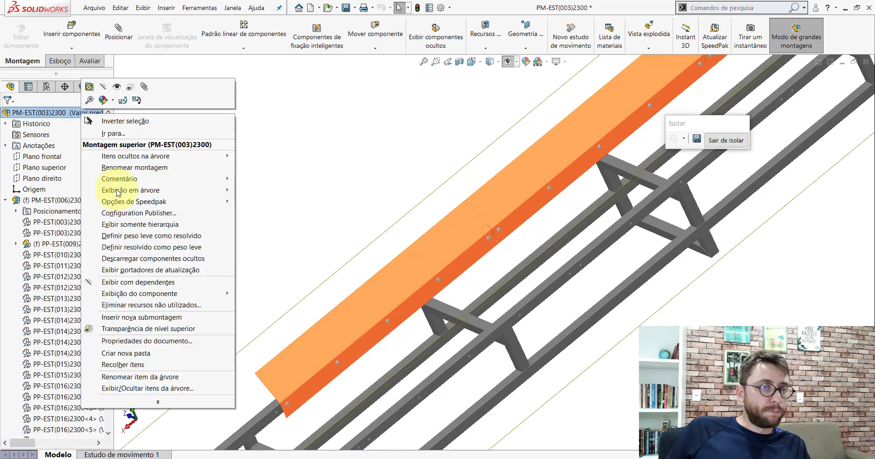
{"action": "left_click", "coordinate": [139, 366]}
{"action": "left_click_drag", "start_coordinate": [110, 196], "coordinate": [124, 351]}
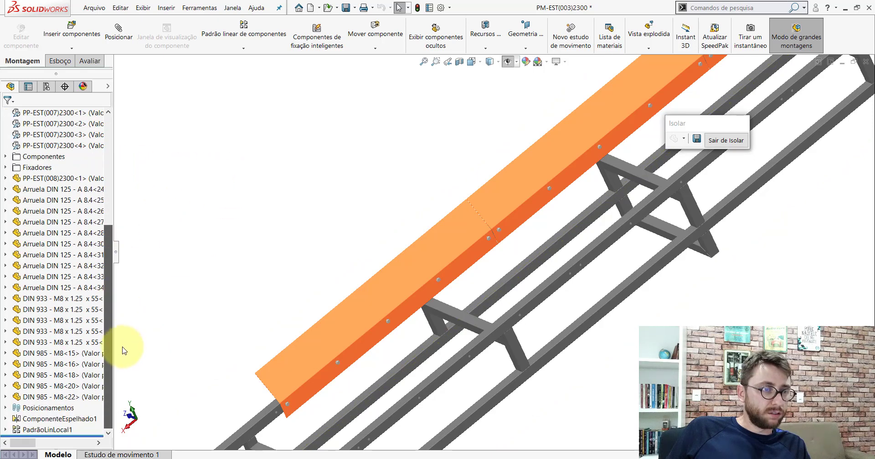
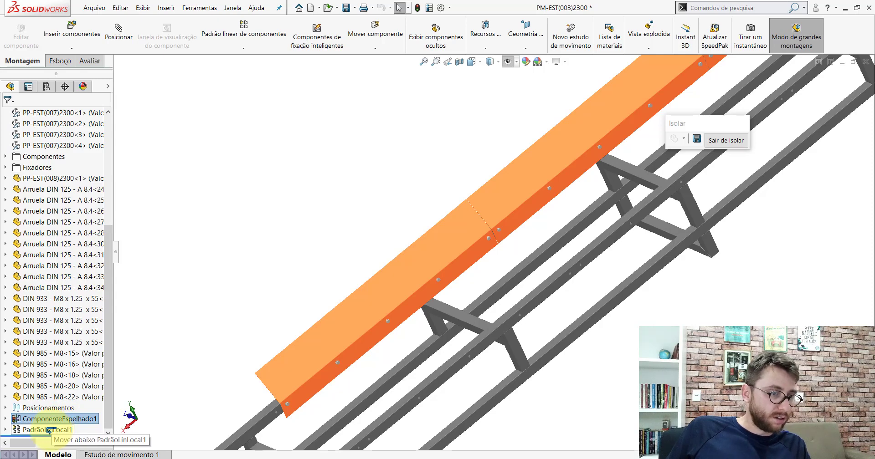
Move ComponenteEspelhado1 below PadrãoLinLocal1 in the tree and check which parts the pattern covers.
{"action": "left_click_drag", "start_coordinate": [49, 429], "coordinate": [49, 430]}
{"action": "left_click", "coordinate": [261, 259]}
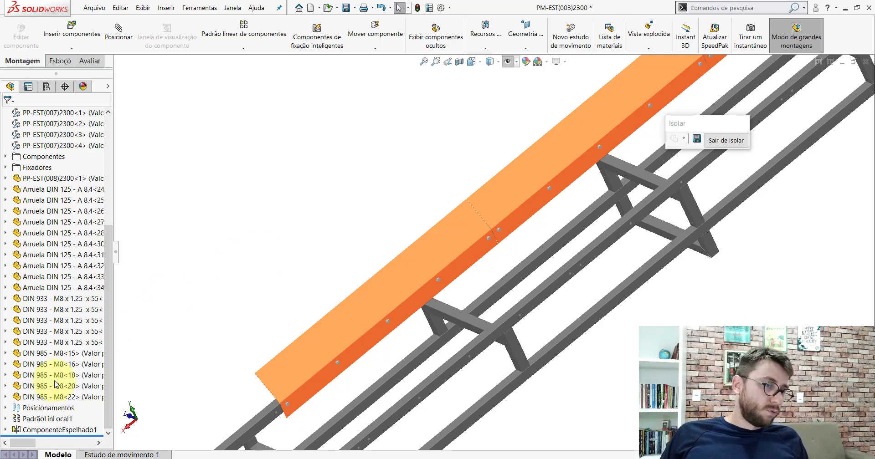
{"action": "left_click", "coordinate": [45, 419]}
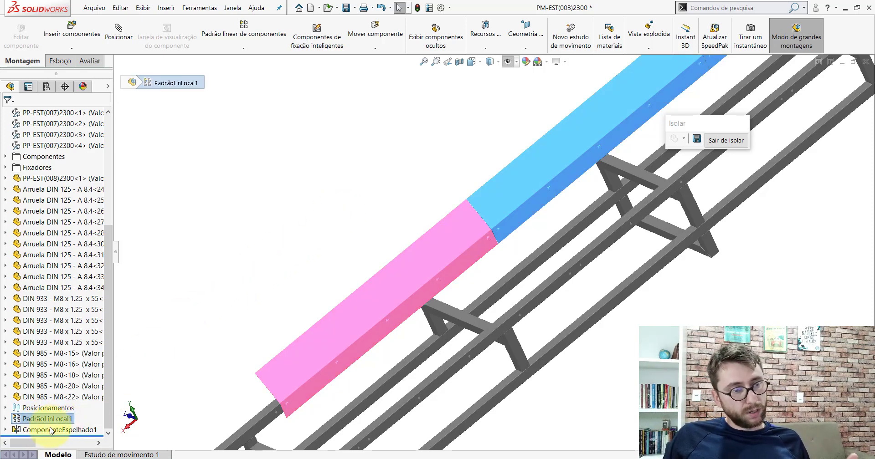
{"action": "left_click", "coordinate": [195, 232]}
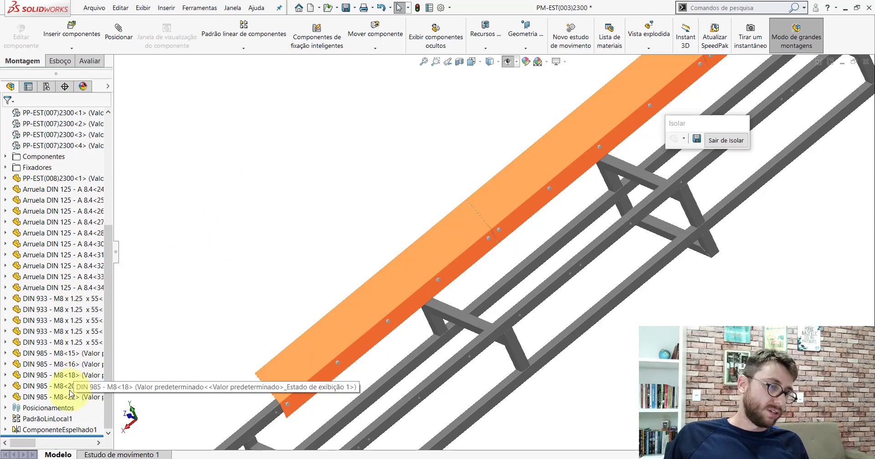
{"action": "right_click", "coordinate": [40, 430]}
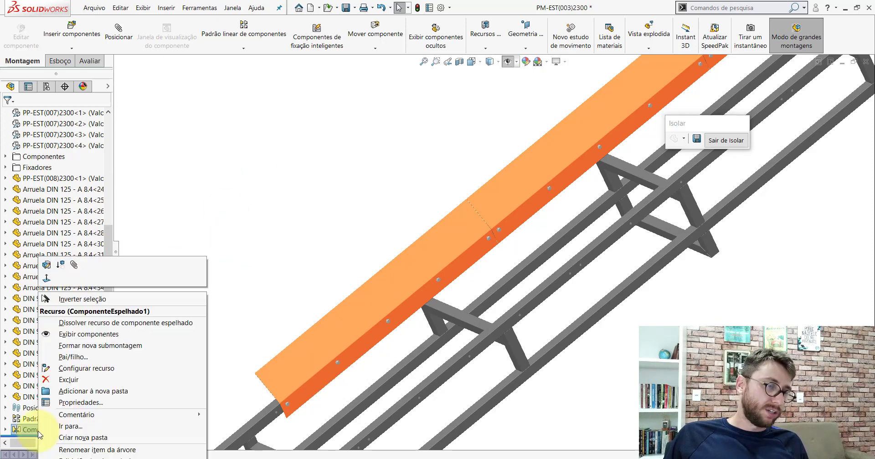
Edit ComponenteEspelhado1 and select the four plate segments along the inclined beam.
{"action": "left_click", "coordinate": [46, 265]}
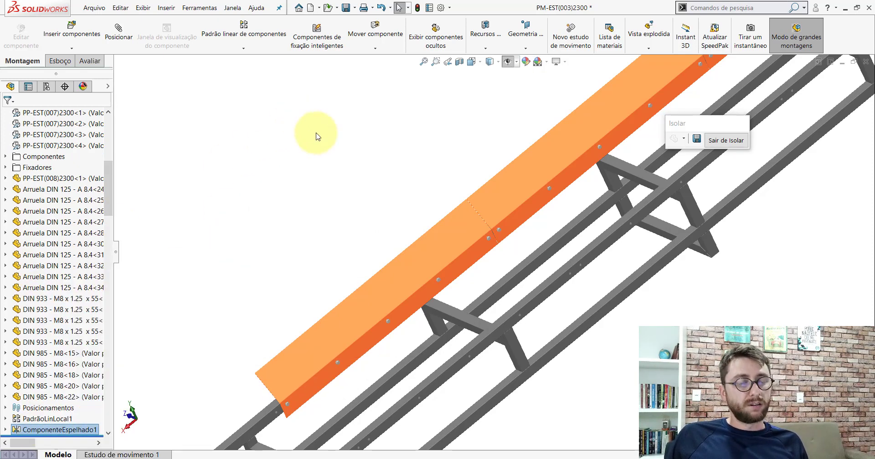
{"action": "left_click", "coordinate": [441, 241]}
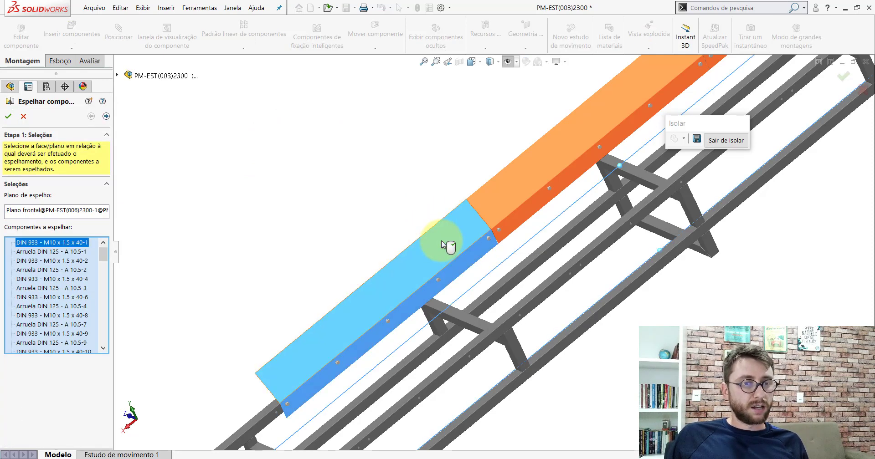
{"action": "scroll", "coordinate": [442, 245], "scroll_direction": "up", "scroll_amount": 5}
{"action": "scroll", "coordinate": [371, 302], "scroll_direction": "down", "scroll_amount": 4}
{"action": "scroll", "coordinate": [289, 323], "scroll_direction": "down", "scroll_amount": 1}
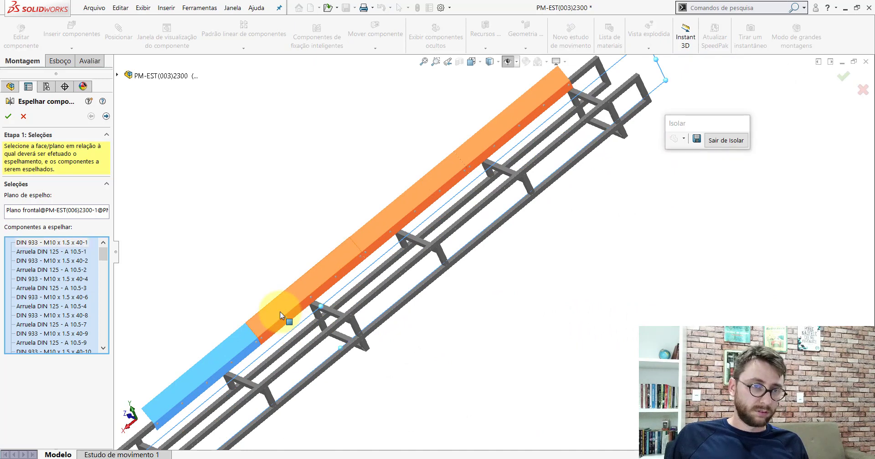
{"action": "left_click", "coordinate": [280, 312]}
{"action": "left_click", "coordinate": [405, 201]}
{"action": "left_click", "coordinate": [469, 167]}
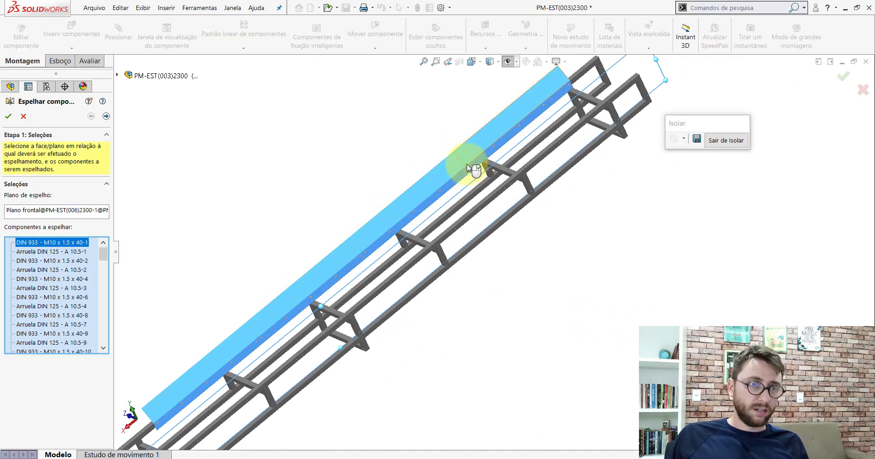
{"action": "scroll", "coordinate": [468, 166], "scroll_direction": "up", "scroll_amount": 3}
{"action": "scroll", "coordinate": [359, 321], "scroll_direction": "down", "scroll_amount": 3}
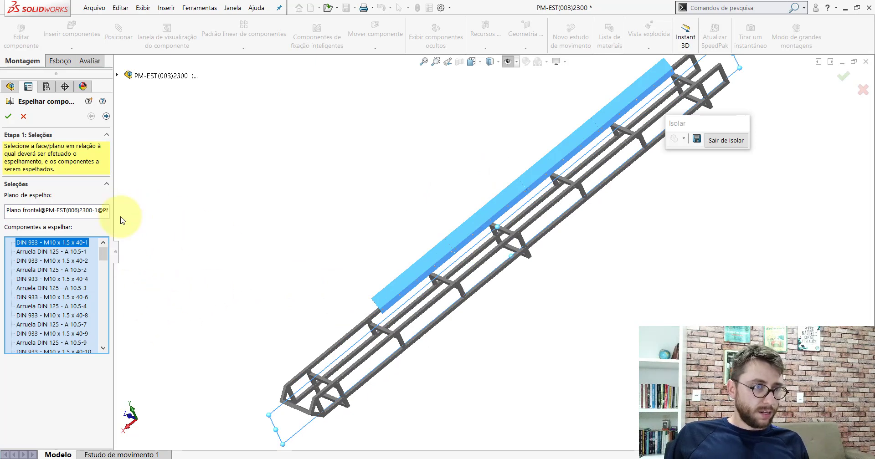
Expand the flyout feature tree, collapse the Fixadores folder and browse the components.
{"action": "left_click", "coordinate": [117, 75]}
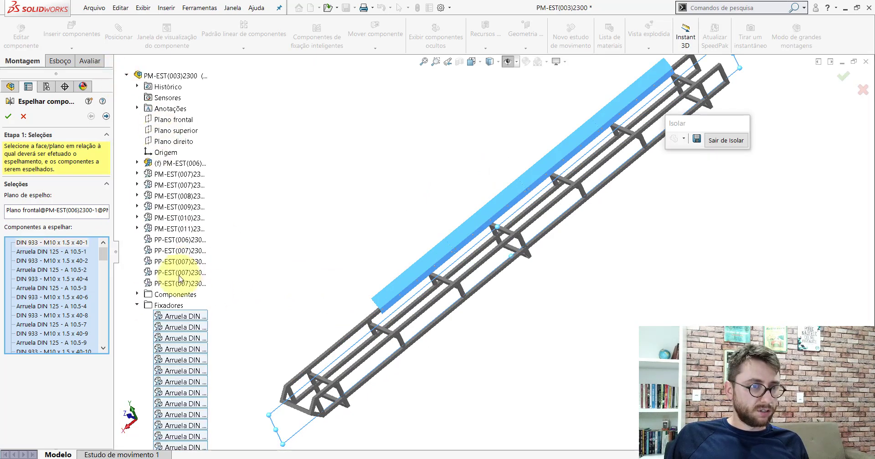
{"action": "scroll", "coordinate": [180, 278], "scroll_direction": "down", "scroll_amount": 2}
{"action": "left_click", "coordinate": [137, 262]}
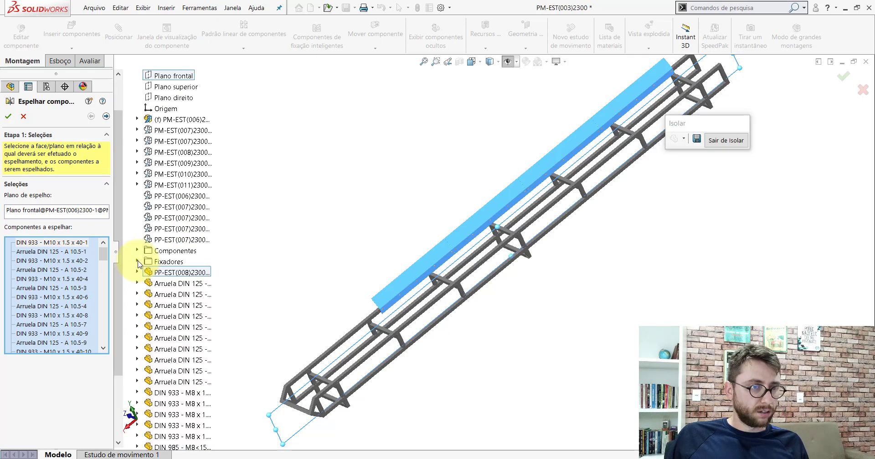
{"action": "scroll", "coordinate": [182, 278], "scroll_direction": "down", "scroll_amount": 2}
{"action": "scroll", "coordinate": [182, 287], "scroll_direction": "down", "scroll_amount": 2}
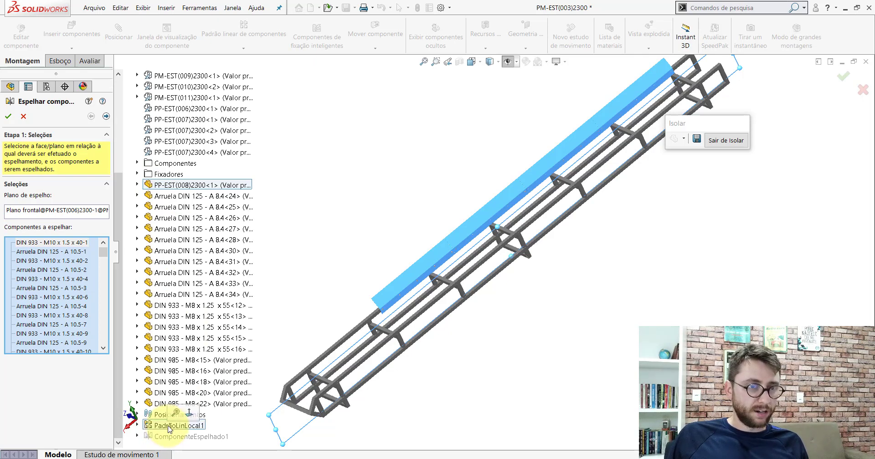
{"action": "scroll", "coordinate": [419, 289], "scroll_direction": "down", "scroll_amount": 2}
{"action": "scroll", "coordinate": [419, 289], "scroll_direction": "down", "scroll_amount": 2}
{"action": "scroll", "coordinate": [420, 289], "scroll_direction": "down", "scroll_amount": 2}
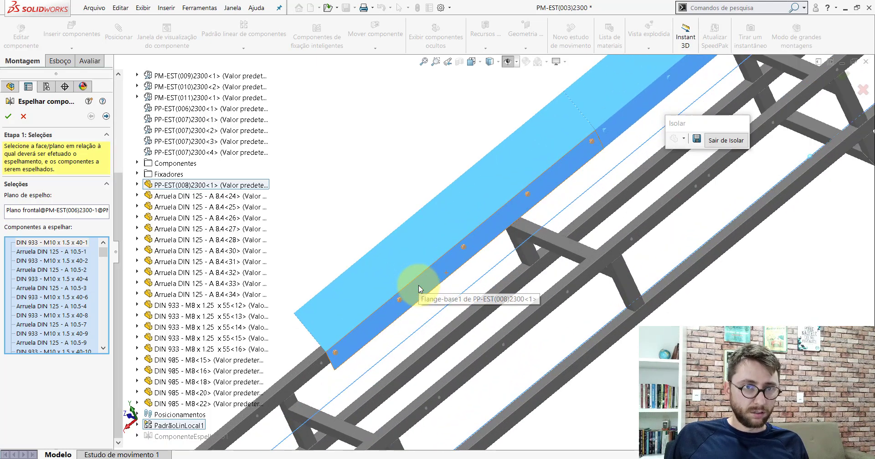
{"action": "scroll", "coordinate": [620, 110], "scroll_direction": "down", "scroll_amount": 2}
{"action": "scroll", "coordinate": [596, 159], "scroll_direction": "down", "scroll_amount": 2}
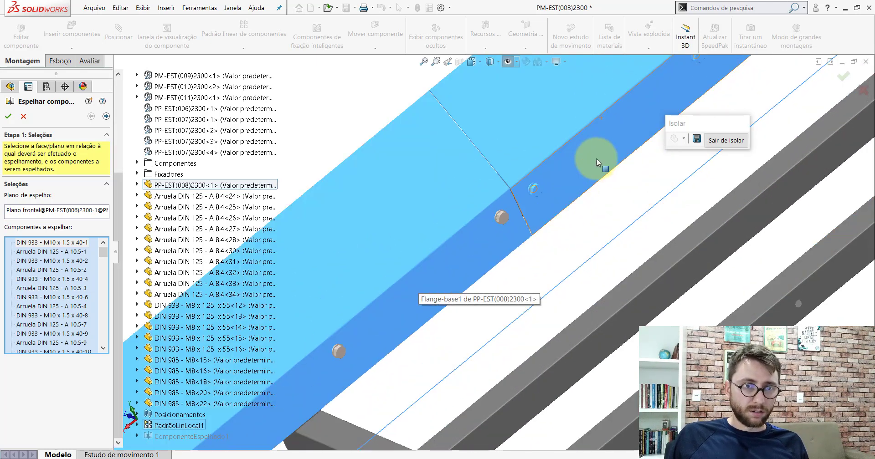
{"action": "scroll", "coordinate": [545, 185], "scroll_direction": "down", "scroll_amount": 2}
{"action": "scroll", "coordinate": [519, 198], "scroll_direction": "up", "scroll_amount": 2}
{"action": "scroll", "coordinate": [420, 211], "scroll_direction": "up", "scroll_amount": 2}
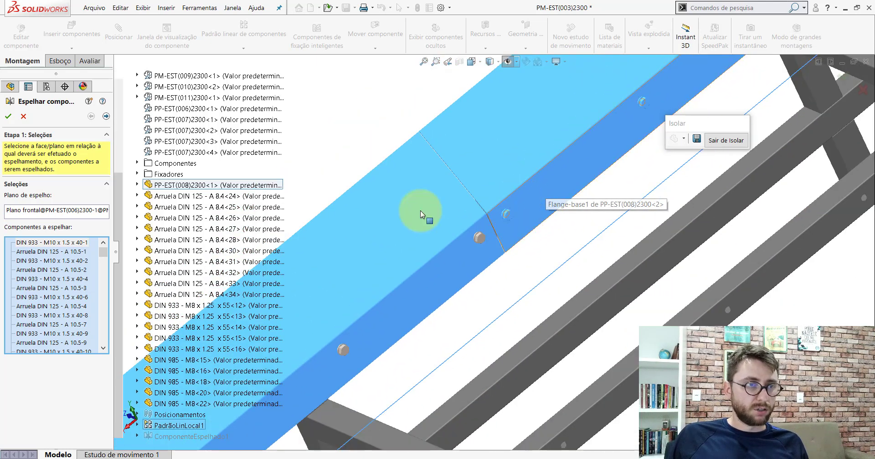
{"action": "scroll", "coordinate": [415, 209], "scroll_direction": "up", "scroll_amount": 2}
{"action": "scroll", "coordinate": [176, 111], "scroll_direction": "up", "scroll_amount": 4}
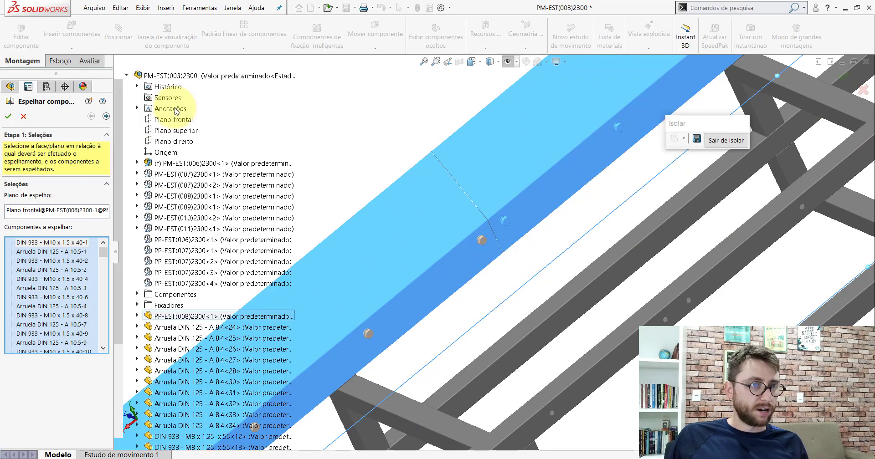
Collapse the flyout tree and orbit around a bolt to inspect it from the side.
{"action": "left_click", "coordinate": [127, 76]}
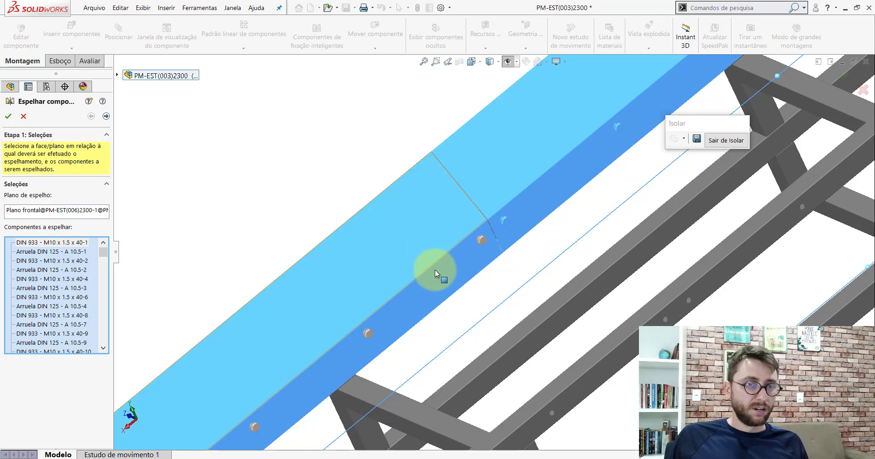
{"action": "scroll", "coordinate": [485, 247], "scroll_direction": "down", "scroll_amount": 3}
{"action": "scroll", "coordinate": [483, 243], "scroll_direction": "down", "scroll_amount": 2}
{"action": "scroll", "coordinate": [477, 242], "scroll_direction": "down", "scroll_amount": 3}
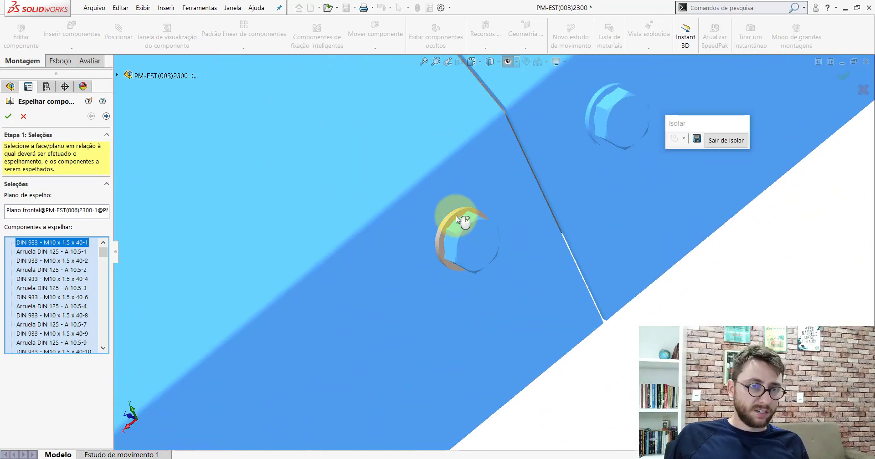
{"action": "scroll", "coordinate": [456, 216], "scroll_direction": "up", "scroll_amount": 3}
{"action": "mouse_move", "coordinate": [458, 242]}
{"action": "middle_mouse_down"}
{"action": "mouse_move", "coordinate": [441, 273]}
{"action": "mouse_move", "coordinate": [353, 362]}
{"action": "mouse_move", "coordinate": [516, 222]}
{"action": "middle_mouse_up"}
{"action": "scroll", "coordinate": [516, 222], "scroll_direction": "down", "scroll_amount": 3}
{"action": "mouse_move", "coordinate": [493, 258]}
{"action": "middle_mouse_down"}
{"action": "mouse_move", "coordinate": [464, 280]}
{"action": "mouse_move", "coordinate": [440, 255]}
{"action": "mouse_move", "coordinate": [447, 269]}
{"action": "mouse_move", "coordinate": [388, 346]}
{"action": "mouse_move", "coordinate": [425, 313]}
{"action": "middle_mouse_up"}
{"action": "scroll", "coordinate": [447, 269], "scroll_direction": "up", "scroll_amount": 3}
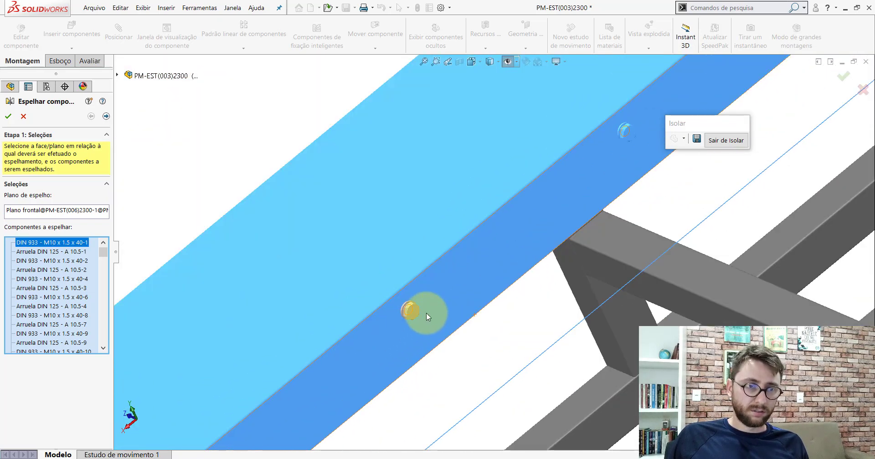
{"action": "scroll", "coordinate": [430, 299], "scroll_direction": "down", "scroll_amount": 2}
{"action": "scroll", "coordinate": [430, 299], "scroll_direction": "down", "scroll_amount": 2}
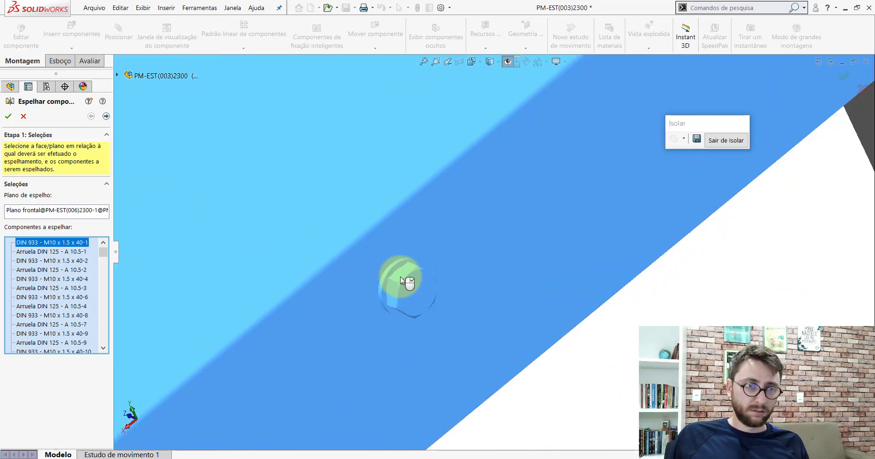
{"action": "scroll", "coordinate": [400, 277], "scroll_direction": "up", "scroll_amount": 3}
{"action": "scroll", "coordinate": [404, 287], "scroll_direction": "down", "scroll_amount": 1}
{"action": "scroll", "coordinate": [392, 338], "scroll_direction": "down", "scroll_amount": 2}
{"action": "scroll", "coordinate": [393, 338], "scroll_direction": "down", "scroll_amount": 3}
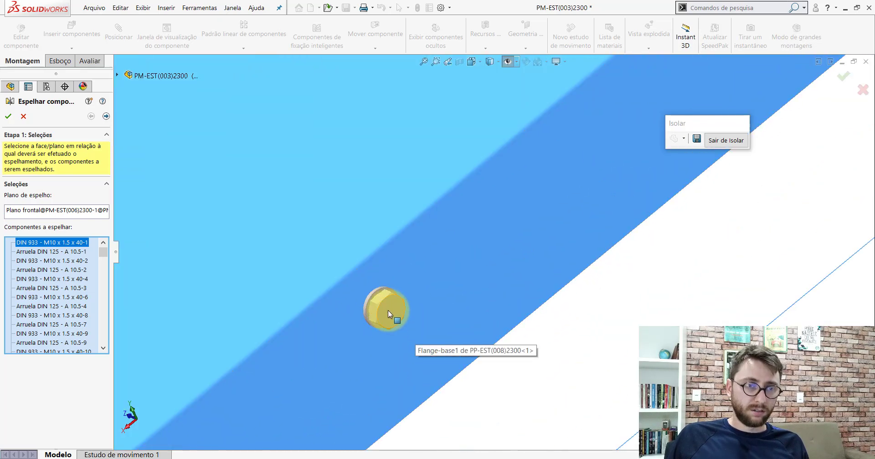
{"action": "scroll", "coordinate": [384, 299], "scroll_direction": "up", "scroll_amount": 3}
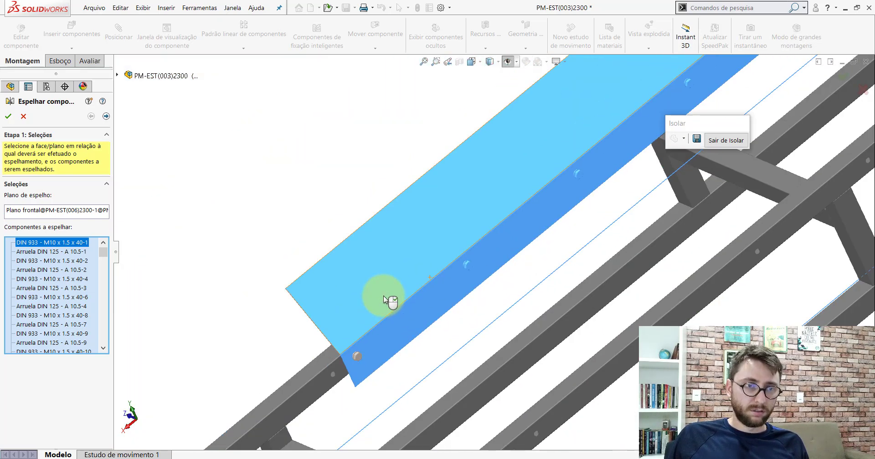
{"action": "scroll", "coordinate": [389, 326], "scroll_direction": "down", "scroll_amount": 1}
{"action": "scroll", "coordinate": [390, 326], "scroll_direction": "down", "scroll_amount": 2}
{"action": "scroll", "coordinate": [409, 304], "scroll_direction": "down", "scroll_amount": 2}
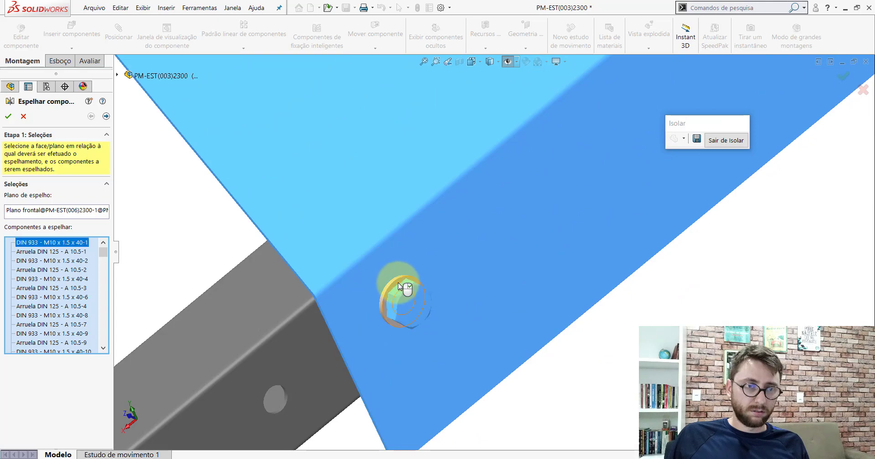
{"action": "scroll", "coordinate": [458, 296], "scroll_direction": "up", "scroll_amount": 3}
{"action": "scroll", "coordinate": [533, 219], "scroll_direction": "up", "scroll_amount": 2}
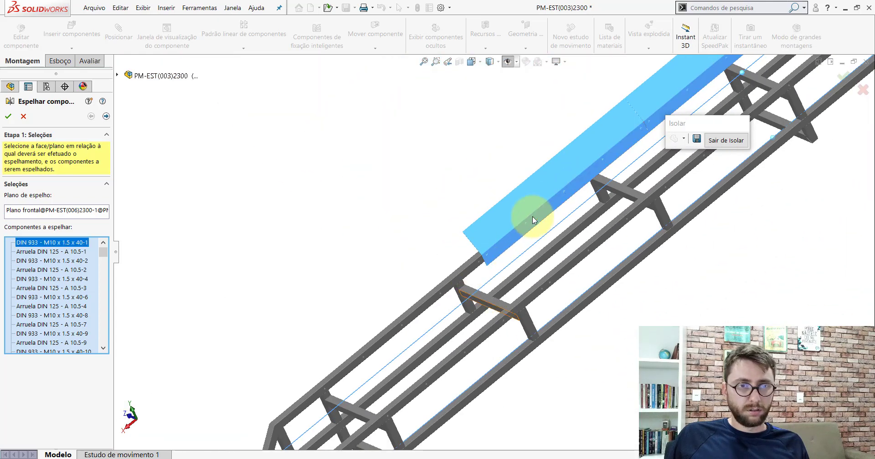
Orbit beneath the beam and zoom to review the DIN 933 bolts and DIN 125 washers.
{"action": "middle_click_drag", "start_coordinate": [575, 174], "coordinate": [671, 152]}
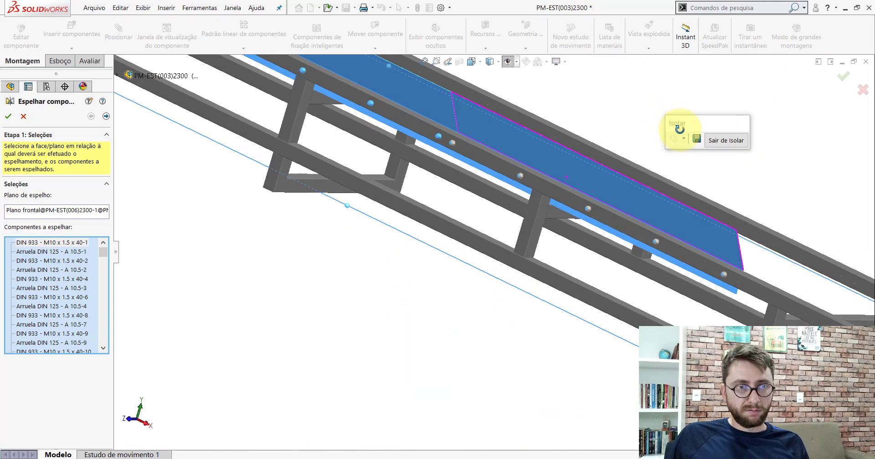
{"action": "scroll", "coordinate": [715, 291], "scroll_direction": "down", "scroll_amount": 3}
{"action": "scroll", "coordinate": [649, 304], "scroll_direction": "down", "scroll_amount": 3}
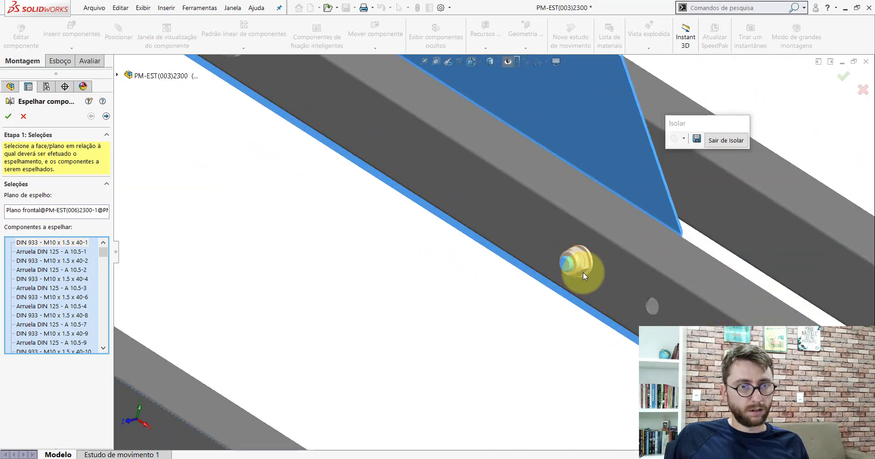
{"action": "scroll", "coordinate": [583, 272], "scroll_direction": "down", "scroll_amount": 3}
{"action": "scroll", "coordinate": [538, 226], "scroll_direction": "up", "scroll_amount": 3}
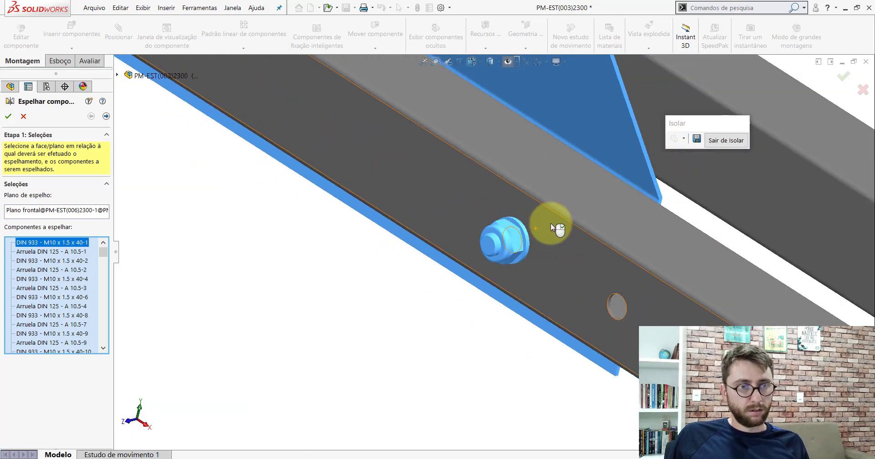
{"action": "scroll", "coordinate": [544, 228], "scroll_direction": "up", "scroll_amount": 3}
{"action": "scroll", "coordinate": [342, 138], "scroll_direction": "down", "scroll_amount": 3}
{"action": "scroll", "coordinate": [345, 163], "scroll_direction": "down", "scroll_amount": 3}
{"action": "scroll", "coordinate": [410, 214], "scroll_direction": "down", "scroll_amount": 2}
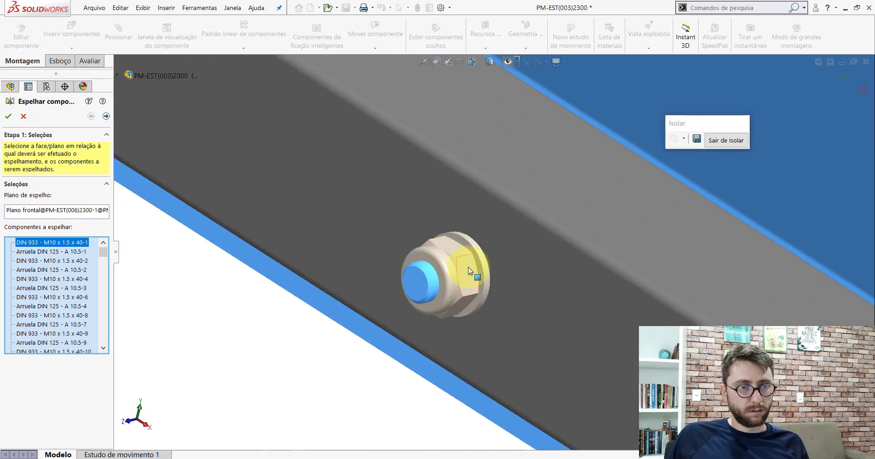
{"action": "scroll", "coordinate": [482, 255], "scroll_direction": "up", "scroll_amount": 2}
{"action": "scroll", "coordinate": [483, 253], "scroll_direction": "up", "scroll_amount": 2}
{"action": "scroll", "coordinate": [456, 235], "scroll_direction": "up", "scroll_amount": 3}
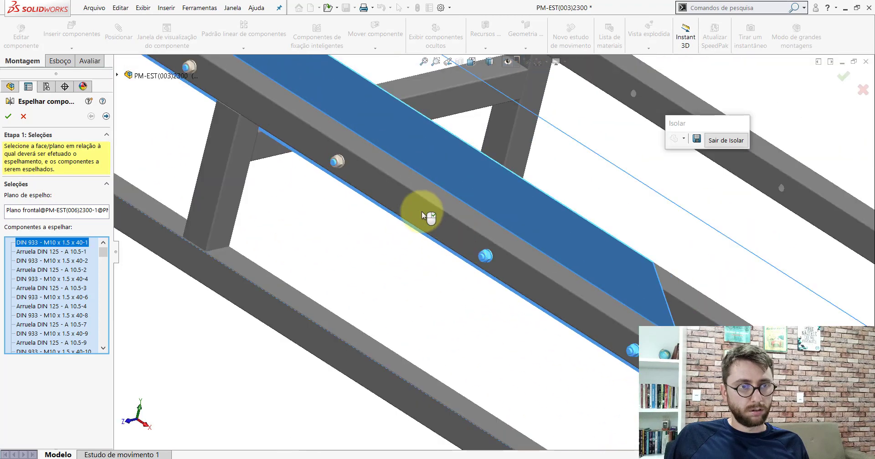
{"action": "scroll", "coordinate": [387, 191], "scroll_direction": "down", "scroll_amount": 2}
{"action": "scroll", "coordinate": [360, 173], "scroll_direction": "down", "scroll_amount": 2}
{"action": "scroll", "coordinate": [374, 186], "scroll_direction": "down", "scroll_amount": 2}
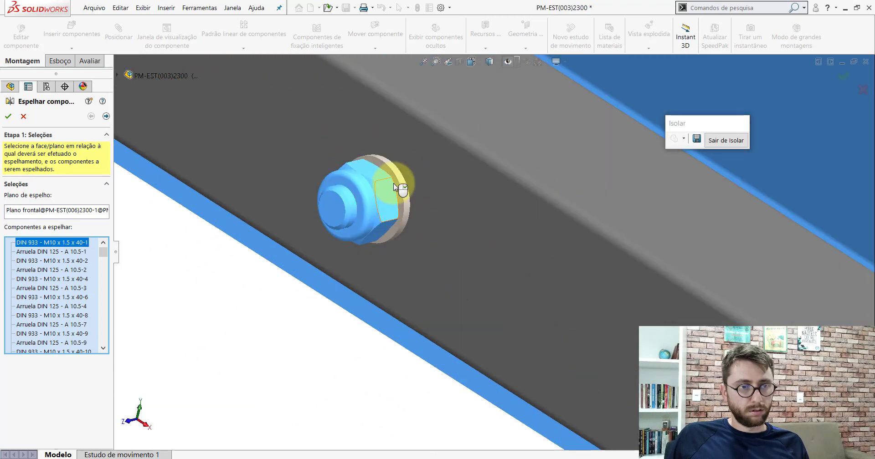
{"action": "scroll", "coordinate": [399, 182], "scroll_direction": "up", "scroll_amount": 2}
{"action": "scroll", "coordinate": [398, 186], "scroll_direction": "up", "scroll_amount": 3}
{"action": "scroll", "coordinate": [392, 182], "scroll_direction": "down", "scroll_amount": 1}
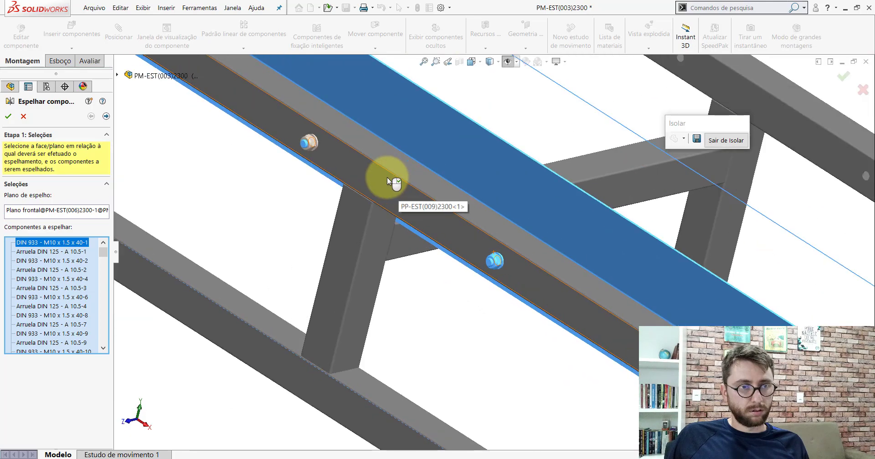
{"action": "scroll", "coordinate": [319, 150], "scroll_direction": "down", "scroll_amount": 1}
{"action": "scroll", "coordinate": [319, 150], "scroll_direction": "down", "scroll_amount": 2}
{"action": "scroll", "coordinate": [346, 169], "scroll_direction": "down", "scroll_amount": 2}
{"action": "scroll", "coordinate": [351, 157], "scroll_direction": "down", "scroll_amount": 1}
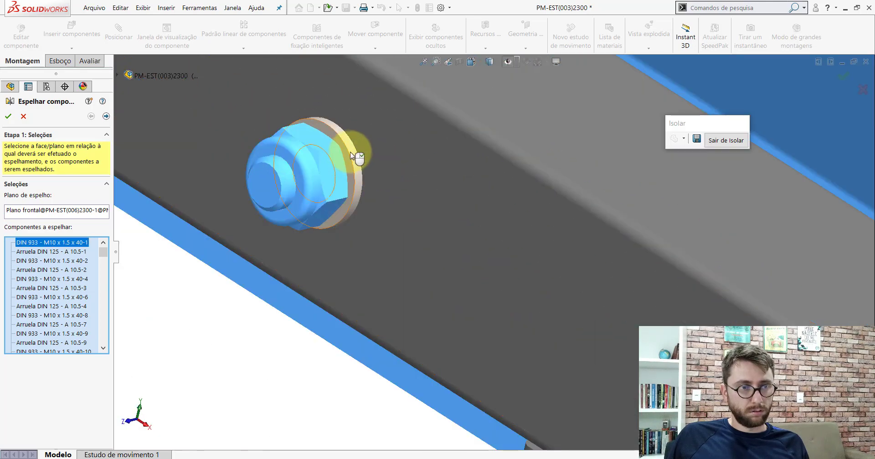
{"action": "scroll", "coordinate": [373, 178], "scroll_direction": "up", "scroll_amount": 3}
{"action": "scroll", "coordinate": [384, 192], "scroll_direction": "up", "scroll_amount": 2}
{"action": "scroll", "coordinate": [379, 189], "scroll_direction": "down", "scroll_amount": 2}
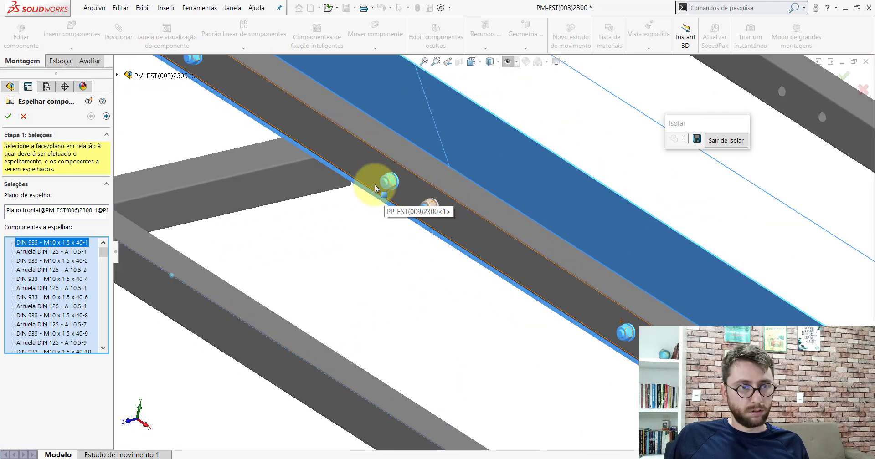
{"action": "scroll", "coordinate": [410, 201], "scroll_direction": "down", "scroll_amount": 2}
{"action": "scroll", "coordinate": [432, 208], "scroll_direction": "down", "scroll_amount": 3}
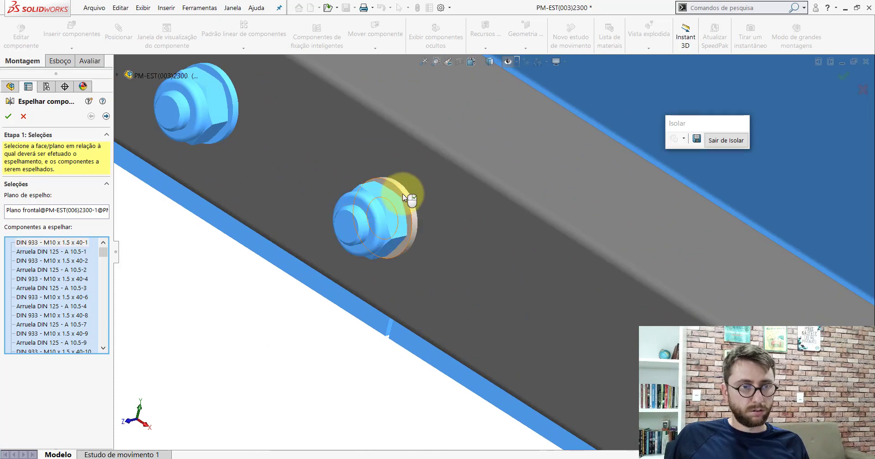
{"action": "scroll", "coordinate": [403, 195], "scroll_direction": "up", "scroll_amount": 2}
{"action": "scroll", "coordinate": [403, 196], "scroll_direction": "up", "scroll_amount": 2}
{"action": "scroll", "coordinate": [365, 203], "scroll_direction": "up", "scroll_amount": 2}
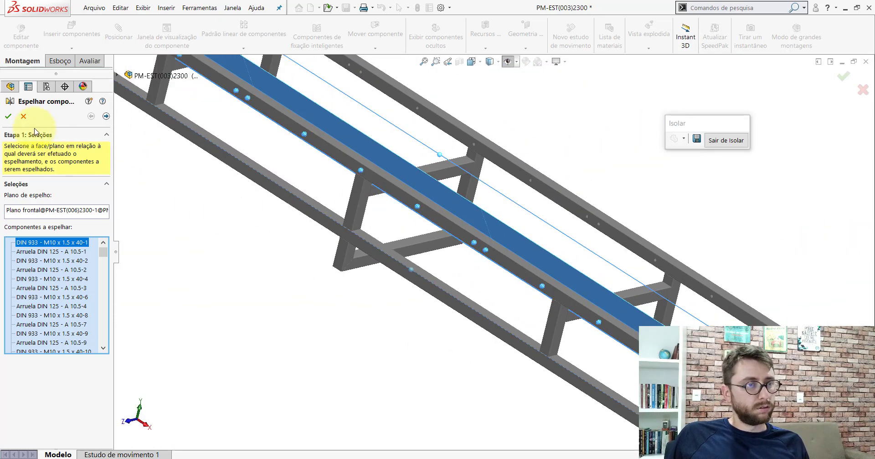
Accept the bolt-and-washer mirror, switch to Isometric view, and exit isolate mode.
{"action": "left_click", "coordinate": [10, 117]}
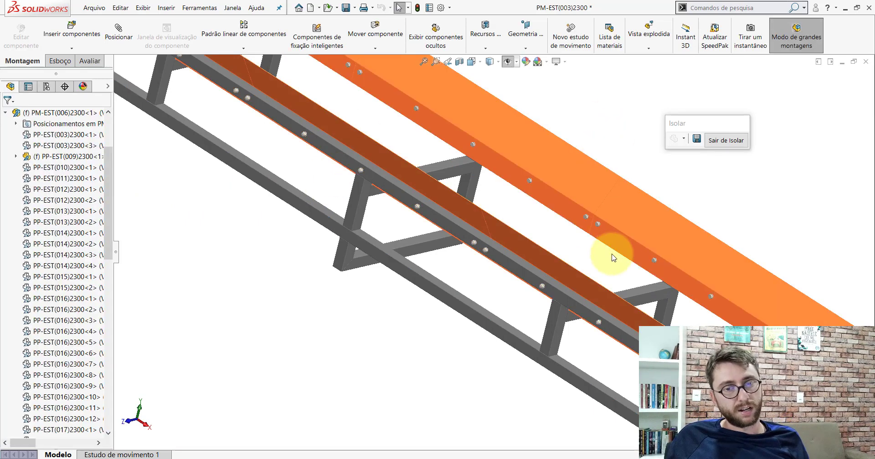
{"action": "scroll", "coordinate": [583, 250], "scroll_direction": "up", "scroll_amount": 5}
{"action": "left_click", "coordinate": [472, 62]}
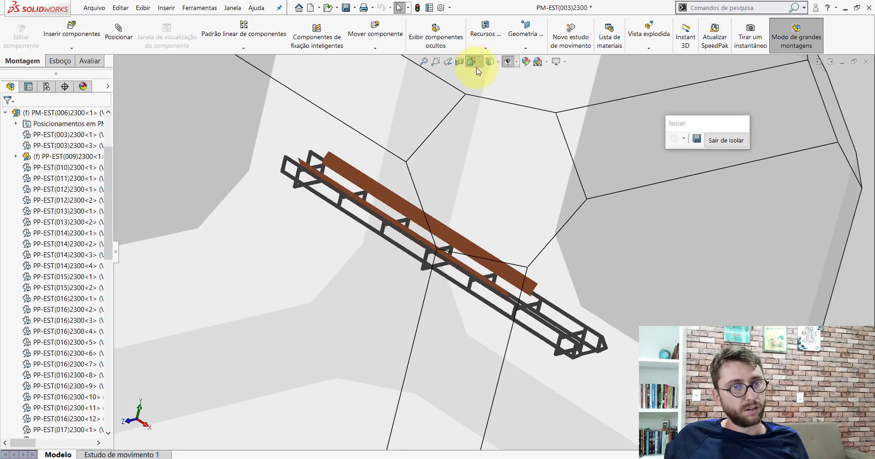
{"action": "left_click", "coordinate": [518, 90]}
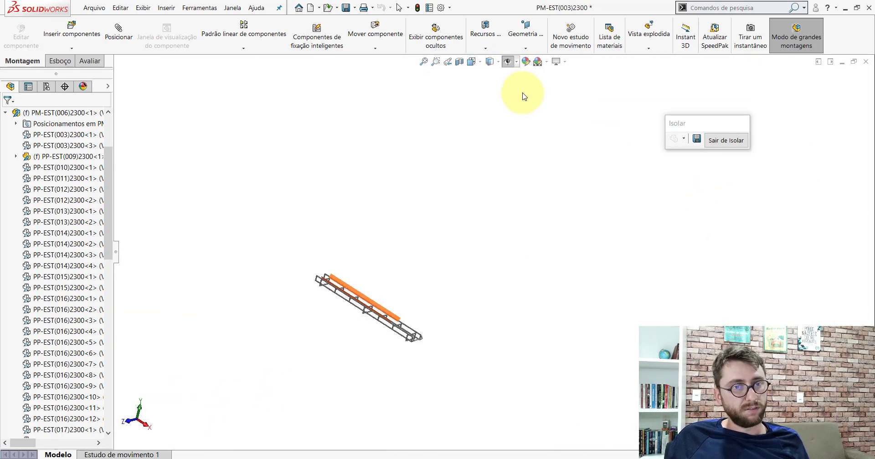
{"action": "left_click", "coordinate": [725, 141]}
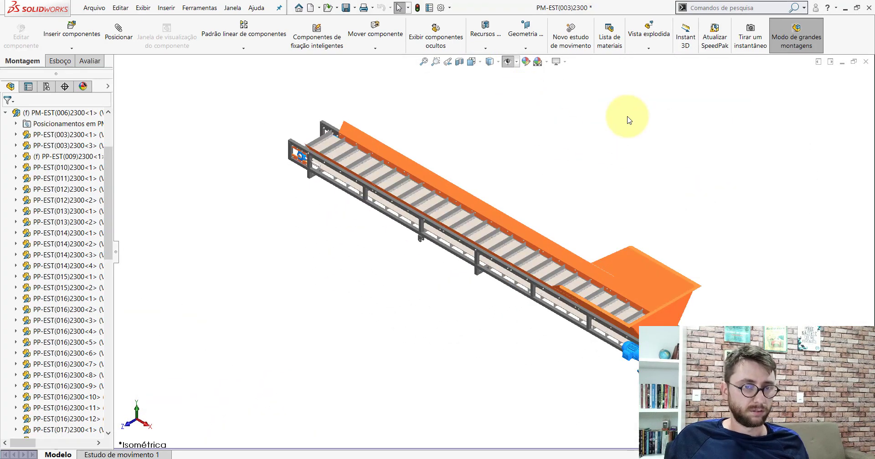
Collapse all items in the top-level assembly's feature tree with Recolher itens.
{"action": "left_click_drag", "start_coordinate": [110, 190], "coordinate": [108, 117]}
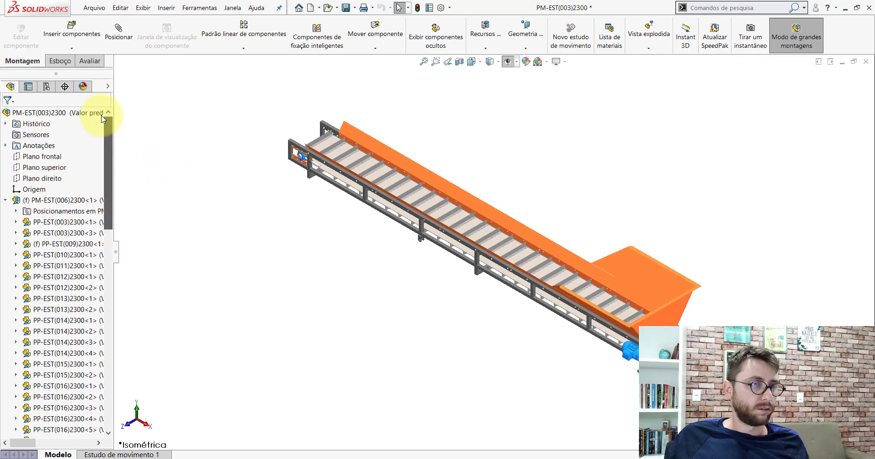
{"action": "right_click", "coordinate": [79, 113]}
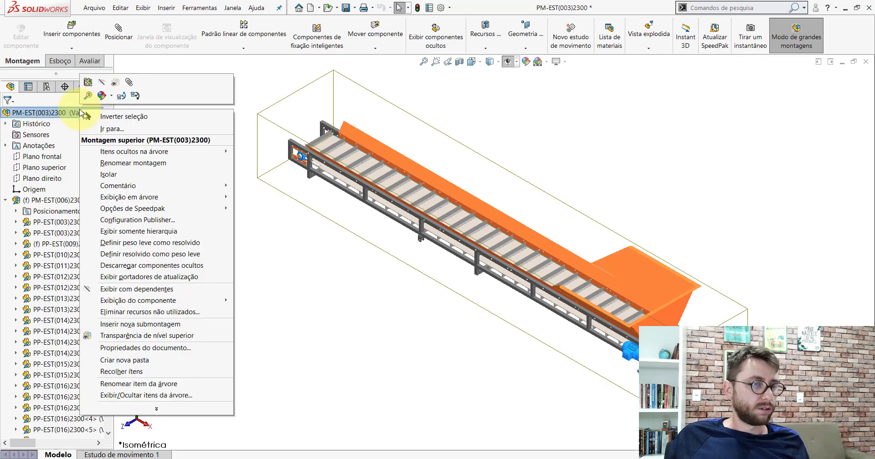
{"action": "left_click", "coordinate": [112, 370]}
{"action": "left_click", "coordinate": [195, 261]}
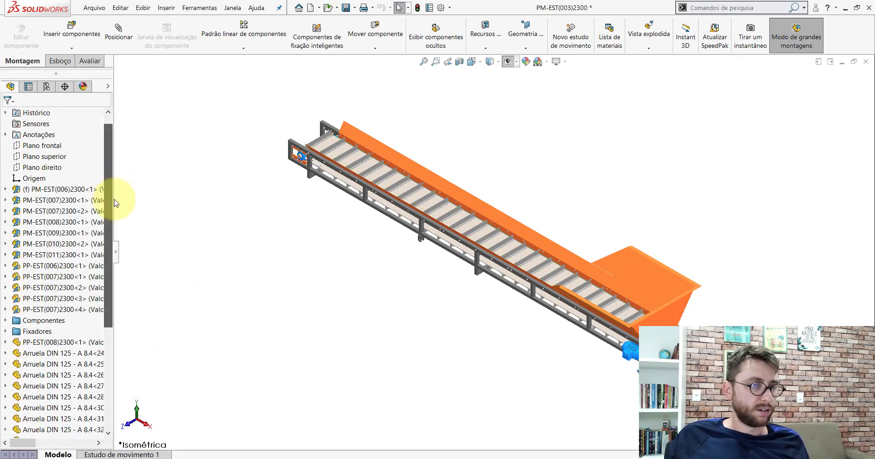
Move the loose washers, bolts and nuts into Fixadores and place PP-EST(008)2300<1> after PP-EST(007)2300<4>.
{"action": "left_click_drag", "start_coordinate": [109, 196], "coordinate": [151, 307]}
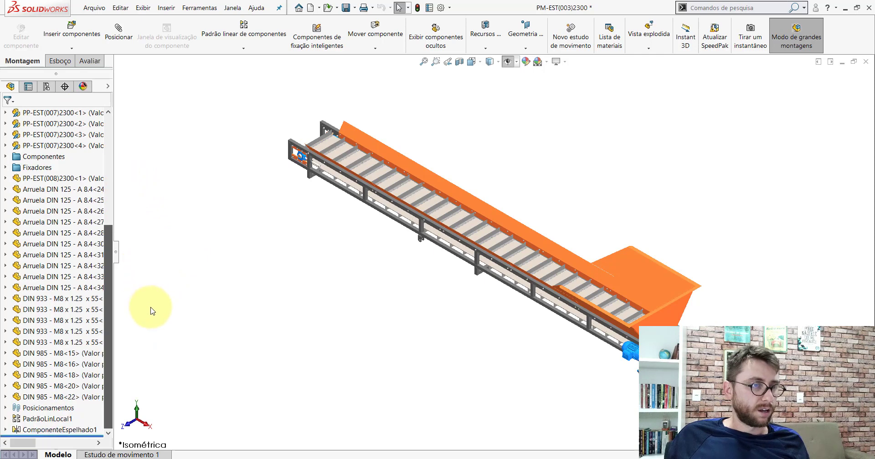
{"action": "left_click", "coordinate": [54, 189]}
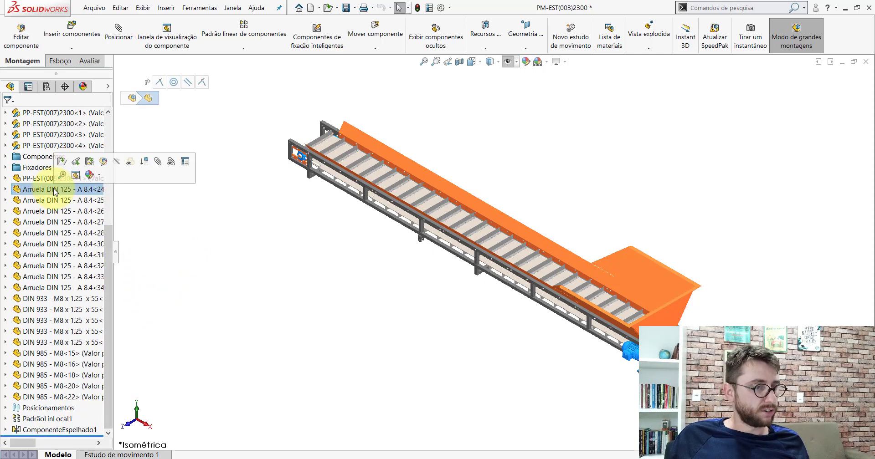
{"action": "left_click", "coordinate": [55, 396], "text": "shift"}
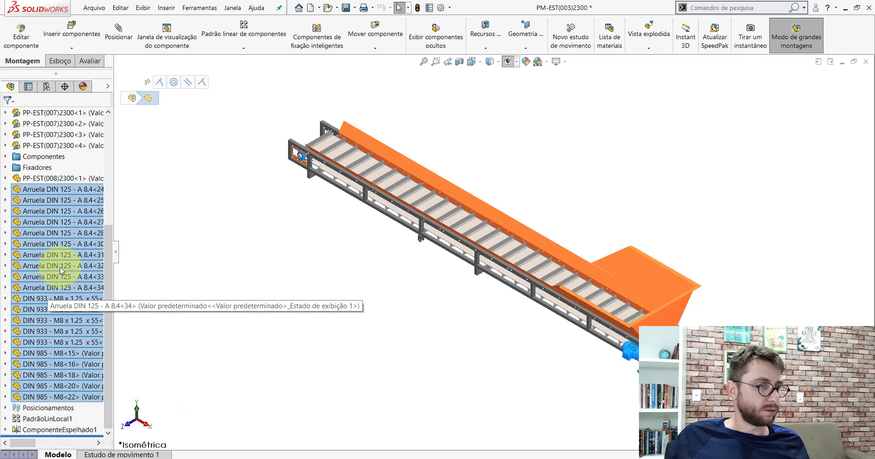
{"action": "left_click_drag", "start_coordinate": [61, 271], "coordinate": [35, 168]}
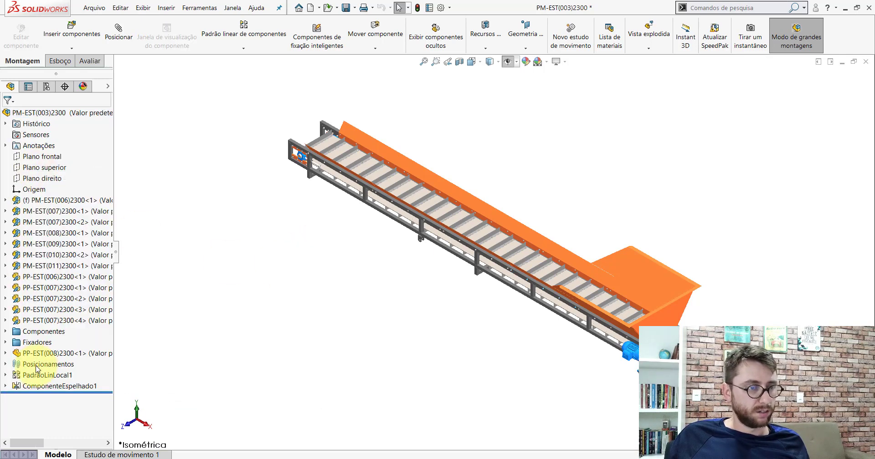
{"action": "left_click_drag", "start_coordinate": [54, 357], "coordinate": [20, 320]}
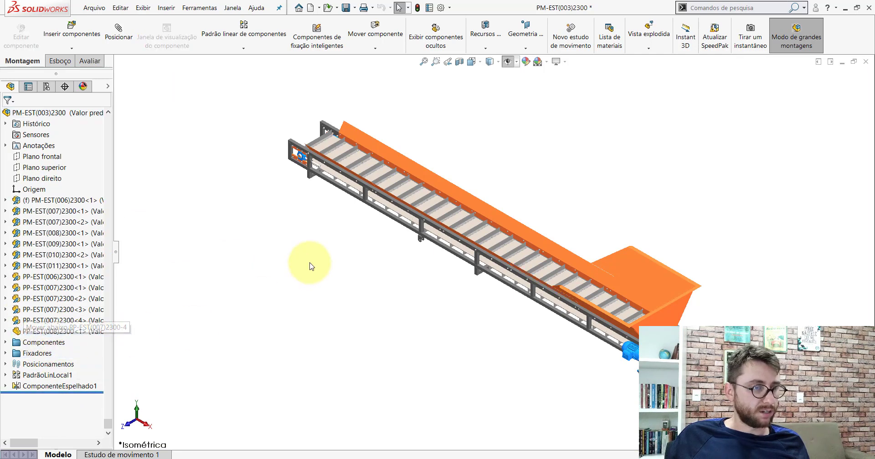
{"action": "scroll", "coordinate": [703, 299], "scroll_direction": "down", "scroll_amount": 2}
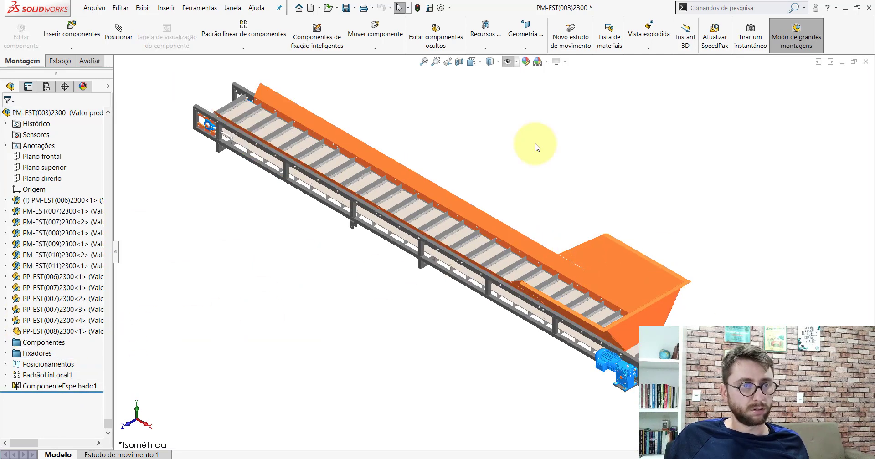
Rebuild and save PM-EST(003)2300, save once more, and zoom to review the assembly.
{"action": "left_click", "coordinate": [347, 7]}
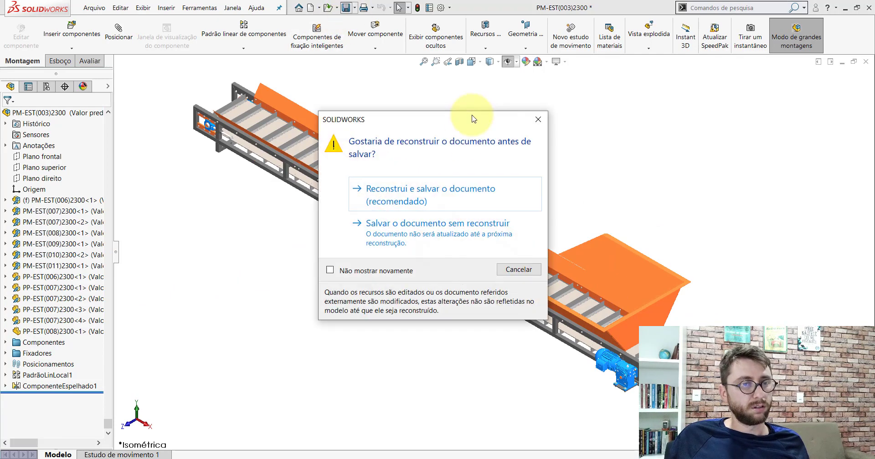
{"action": "left_click", "coordinate": [432, 197]}
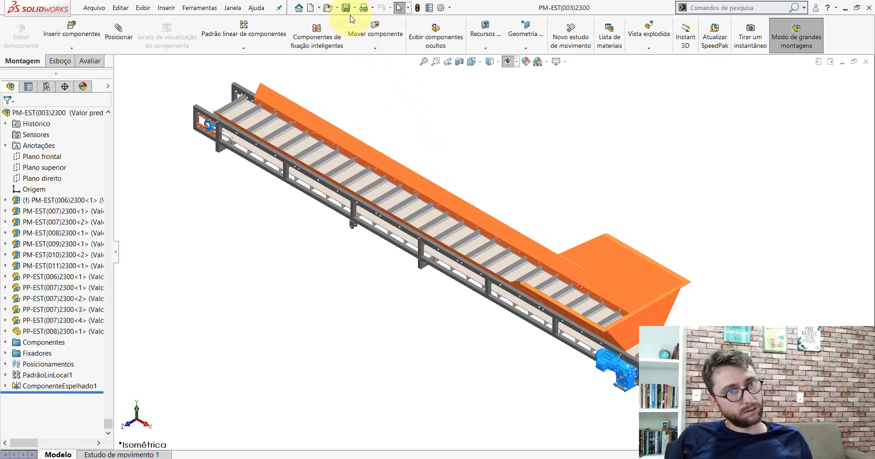
{"action": "left_click", "coordinate": [345, 9]}
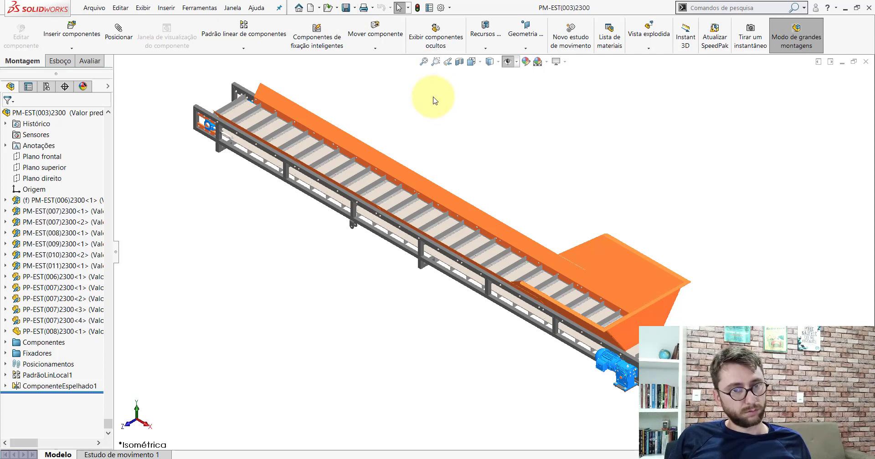
{"action": "scroll", "coordinate": [515, 252], "scroll_direction": "down", "scroll_amount": 2}
{"action": "scroll", "coordinate": [515, 252], "scroll_direction": "down", "scroll_amount": 2}
{"action": "scroll", "coordinate": [515, 252], "scroll_direction": "down", "scroll_amount": 2}
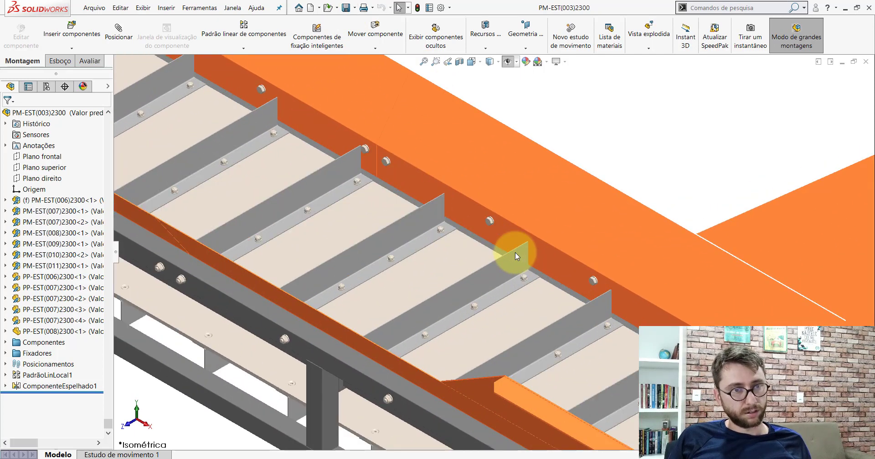
{"action": "scroll", "coordinate": [515, 252], "scroll_direction": "up", "scroll_amount": 2}
{"action": "scroll", "coordinate": [514, 253], "scroll_direction": "up", "scroll_amount": 2}
{"action": "scroll", "coordinate": [514, 252], "scroll_direction": "up", "scroll_amount": 1}
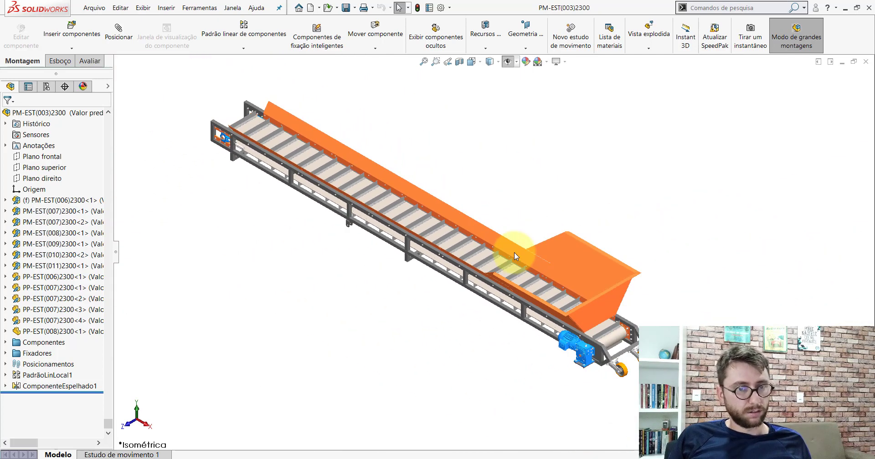
{"action": "scroll", "coordinate": [514, 252], "scroll_direction": "up", "scroll_amount": 1}
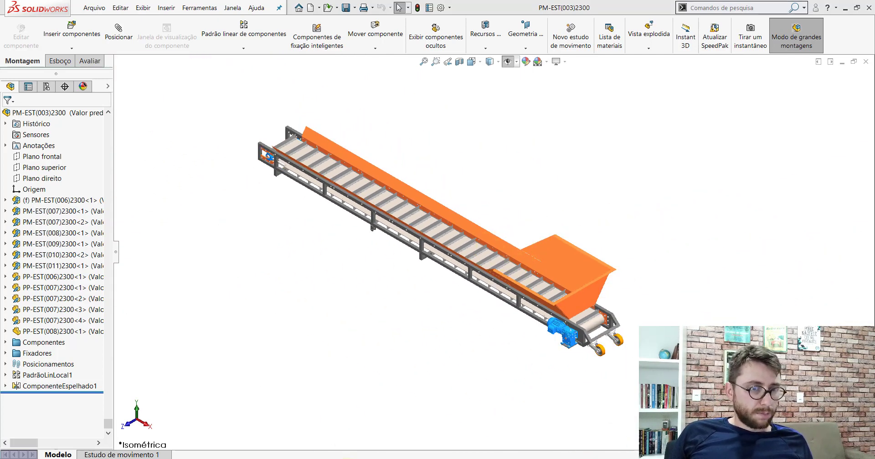
In PM-EST(003)2300_, collapse all feature tree items, then return to PM-EST(003)2300.
{"action": "left_click", "coordinate": [414, 453]}
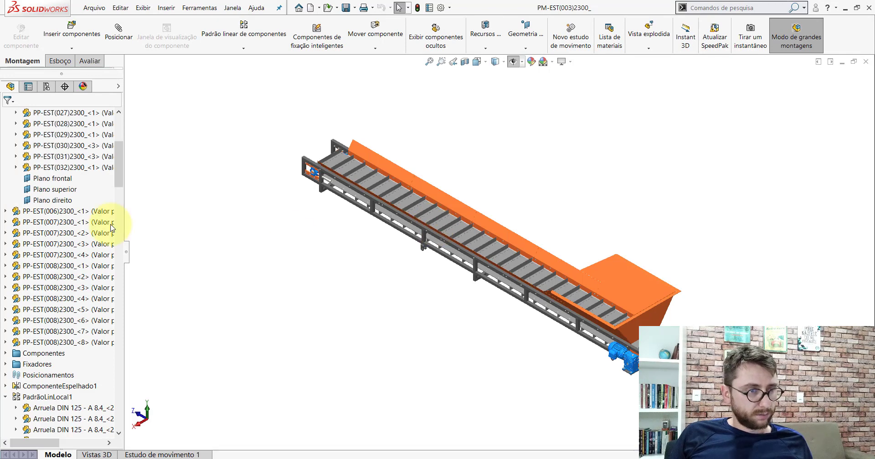
{"action": "left_click_drag", "start_coordinate": [121, 171], "coordinate": [107, 114]}
{"action": "right_click", "coordinate": [92, 114]}
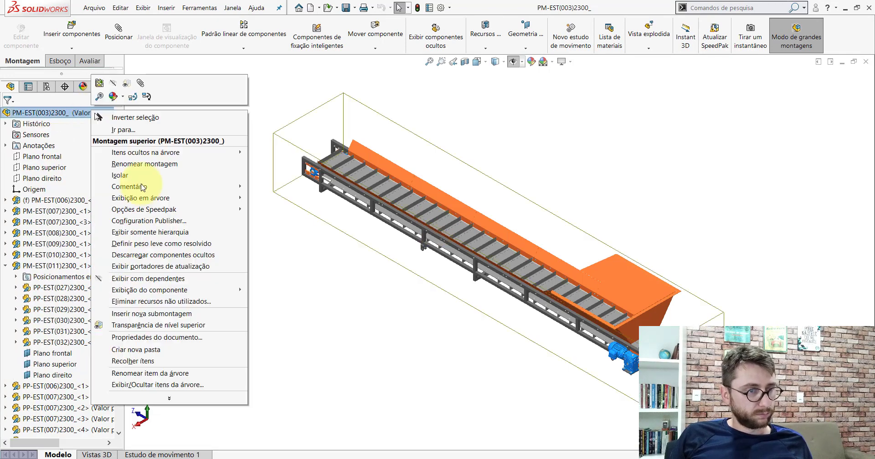
{"action": "left_click", "coordinate": [158, 360]}
{"action": "left_click", "coordinate": [199, 220]}
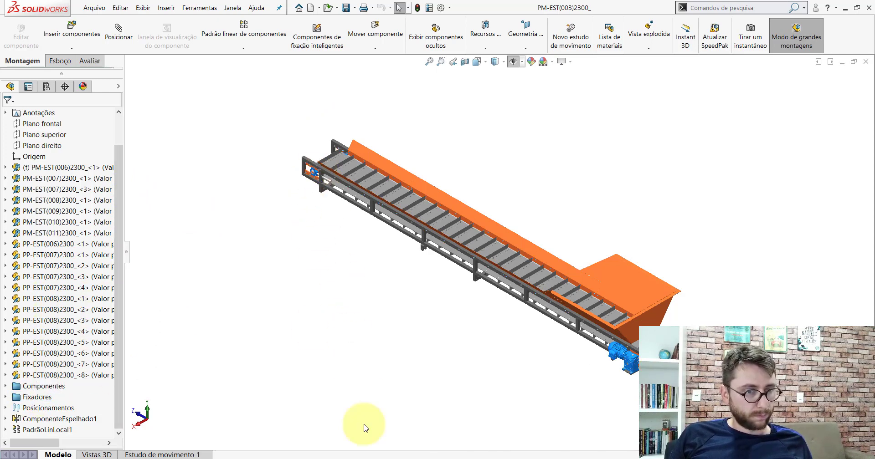
{"action": "key", "text": "ctrl+Tab"}
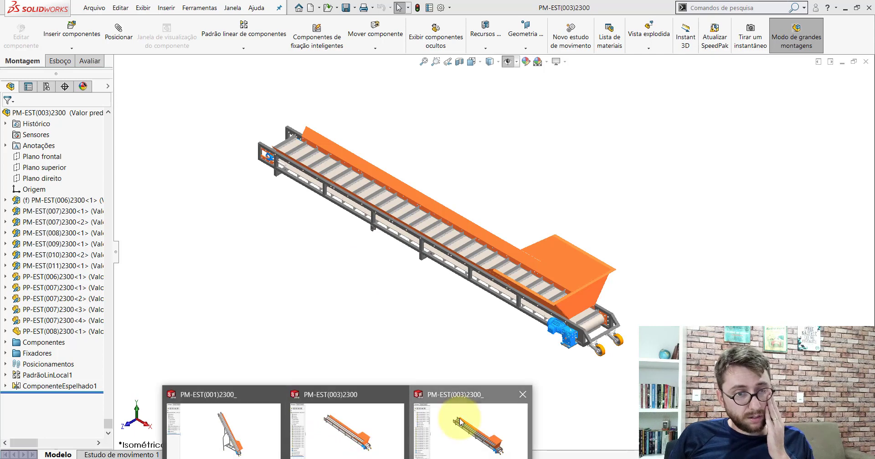
Pan the conveyor into view, save PM-EST(003)2300, and close its document window.
{"action": "left_click", "coordinate": [460, 421]}
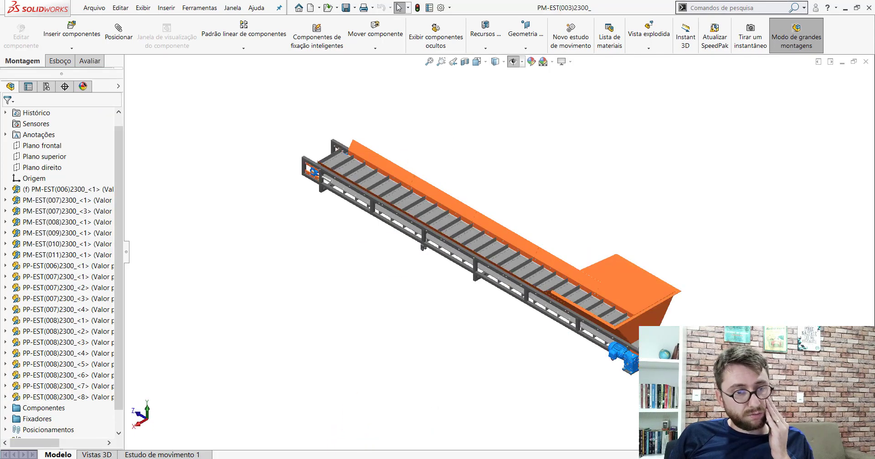
{"action": "left_click", "coordinate": [374, 412]}
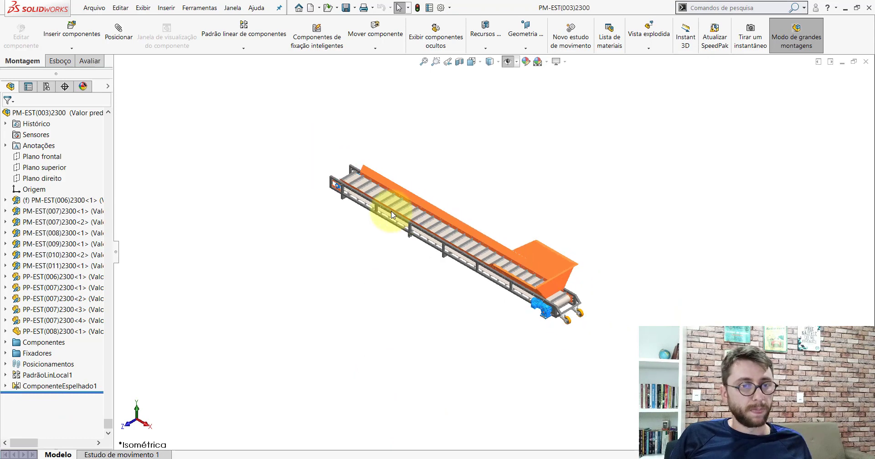
{"action": "middle_click_drag", "start_coordinate": [391, 214], "coordinate": [614, 336], "text": "ctrl"}
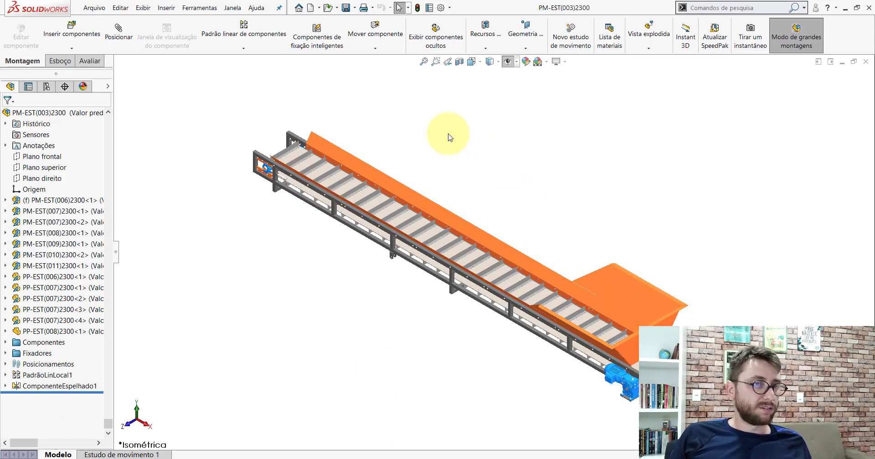
{"action": "left_click", "coordinate": [345, 7]}
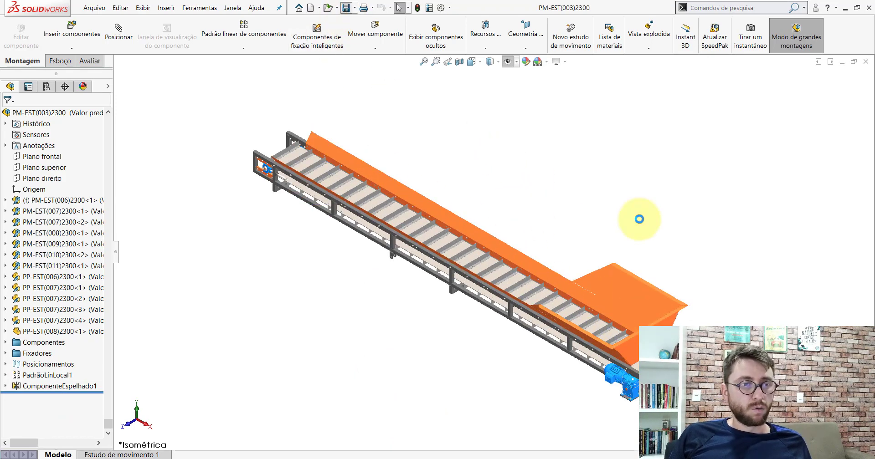
{"action": "left_click", "coordinate": [865, 61]}
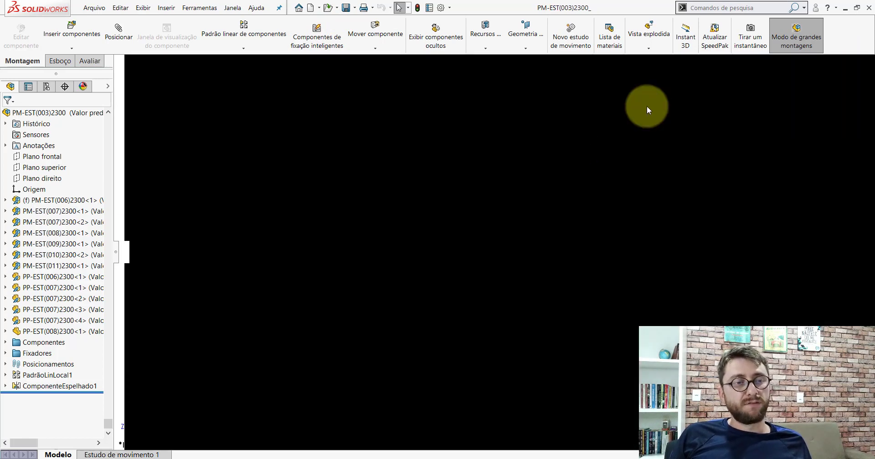